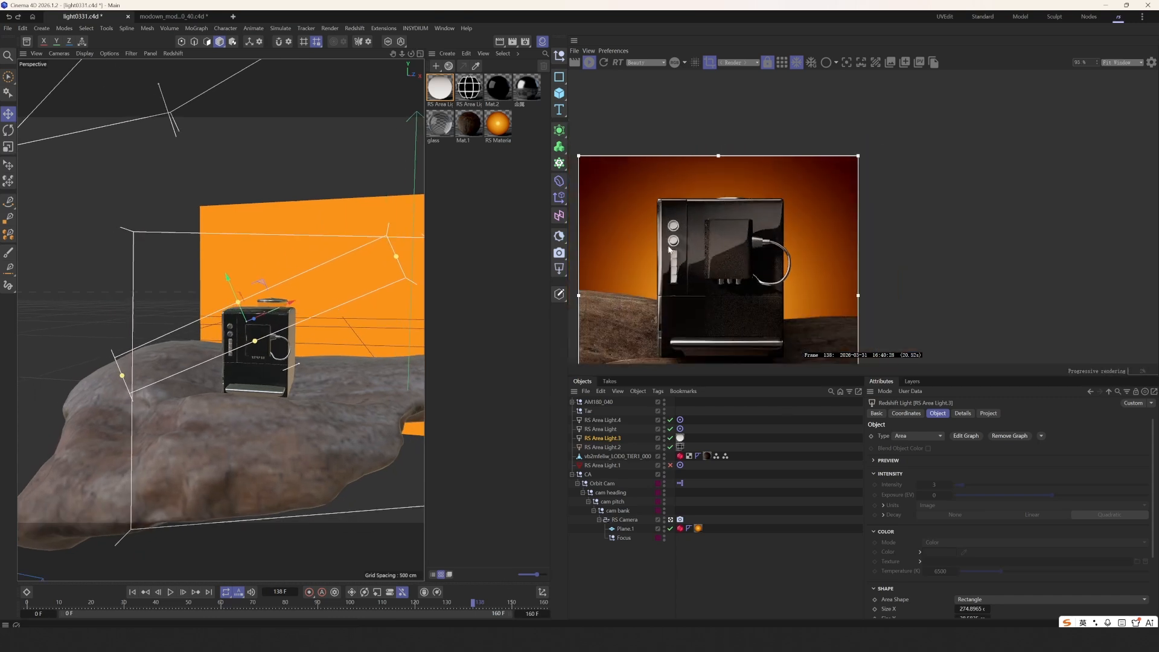
- Switch off RS Area Light.3, RS Area Light and RS Area Light.4, then inspect RS Area Light.2
{"action": "middle_click_drag", "start_coordinate": [673, 230], "coordinate": [668, 214]}
{"action": "left_click_drag", "start_coordinate": [671, 439], "coordinate": [672, 416]}
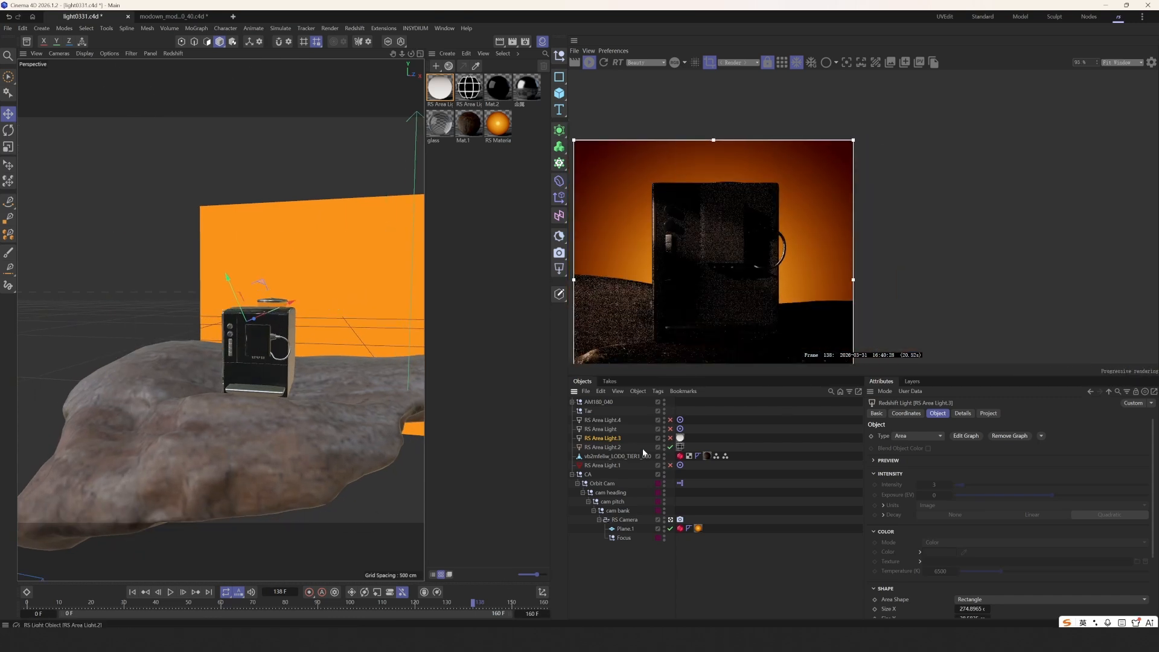
{"action": "left_click", "coordinate": [624, 448]}
{"action": "scroll", "coordinate": [676, 228], "scroll_direction": "up", "scroll_amount": 3}
{"action": "scroll", "coordinate": [676, 224], "scroll_direction": "up", "scroll_amount": 8}
{"action": "scroll", "coordinate": [782, 275], "scroll_direction": "down", "scroll_amount": 7}
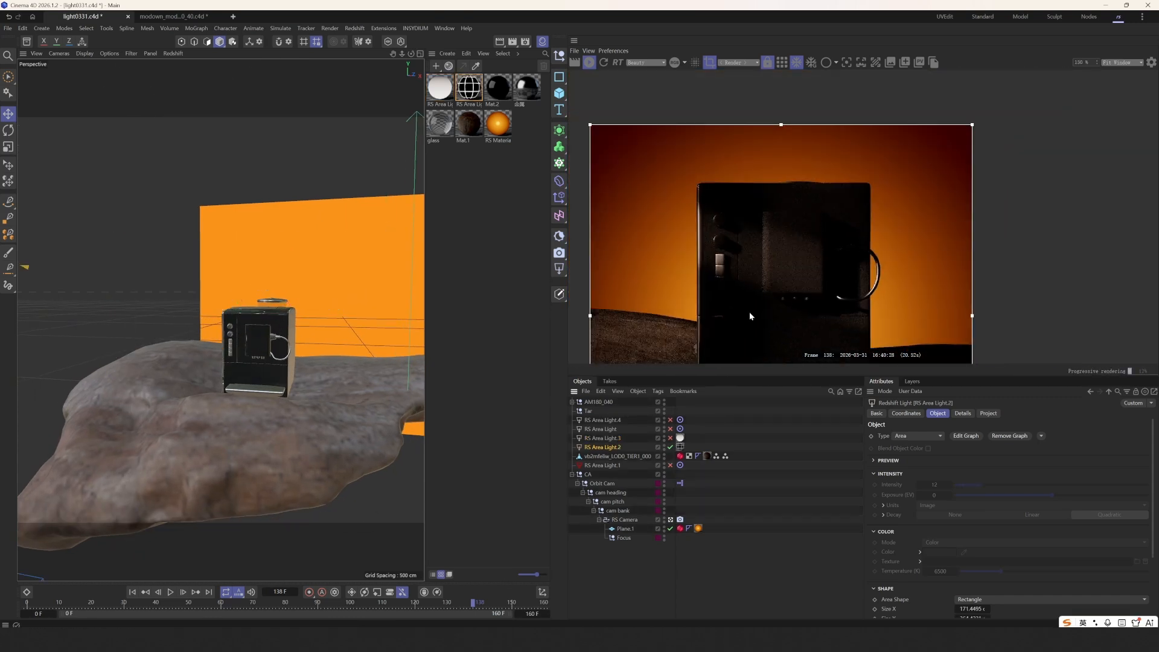
{"action": "middle_click_drag", "start_coordinate": [748, 311], "coordinate": [724, 239]}
- Switch off RS Area Light.2 and turn RS Area Light and RS Area Light.4 back on
{"action": "left_click", "coordinate": [671, 447]}
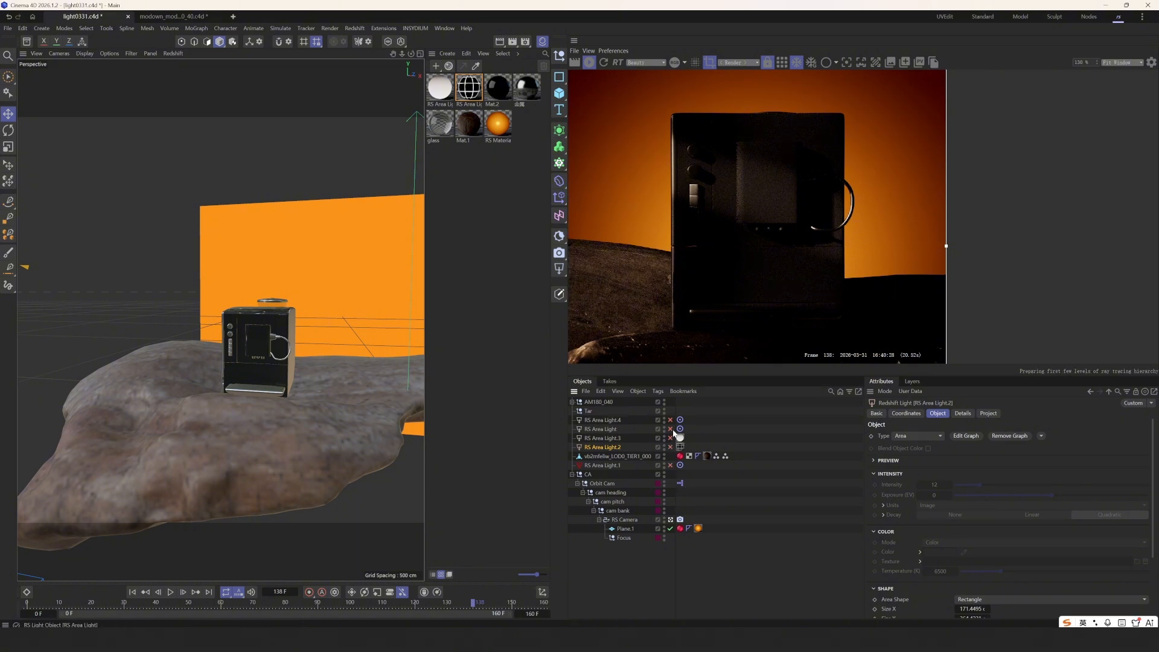
{"action": "left_click", "coordinate": [671, 429]}
{"action": "left_click", "coordinate": [671, 420]}
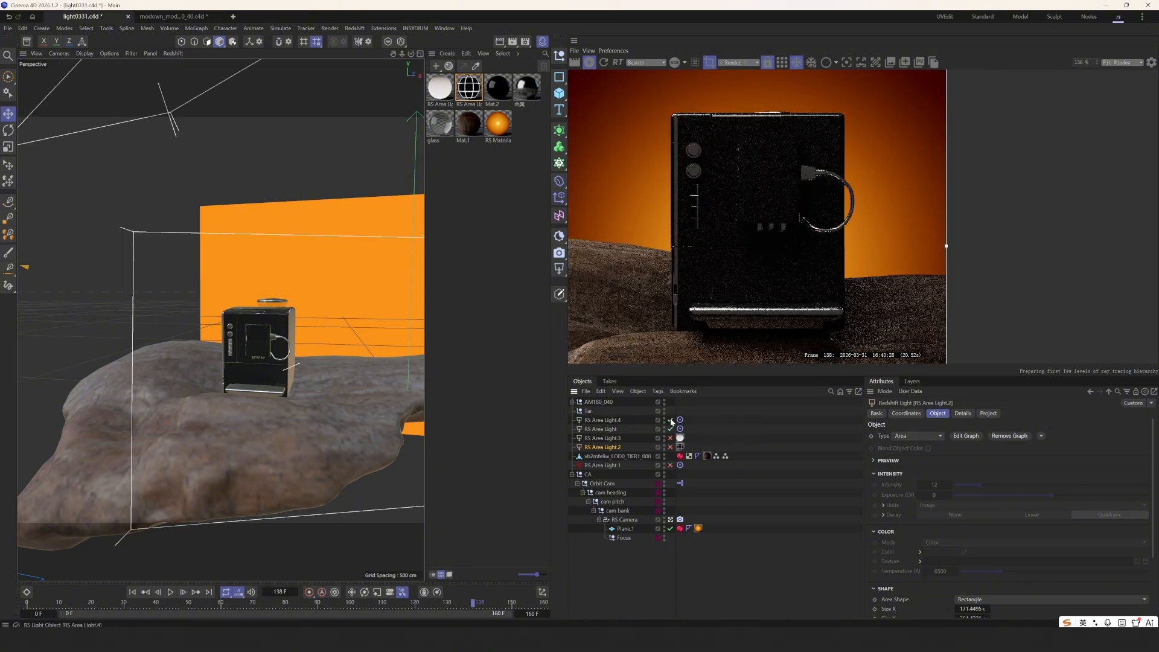
{"action": "left_click", "coordinate": [695, 427]}
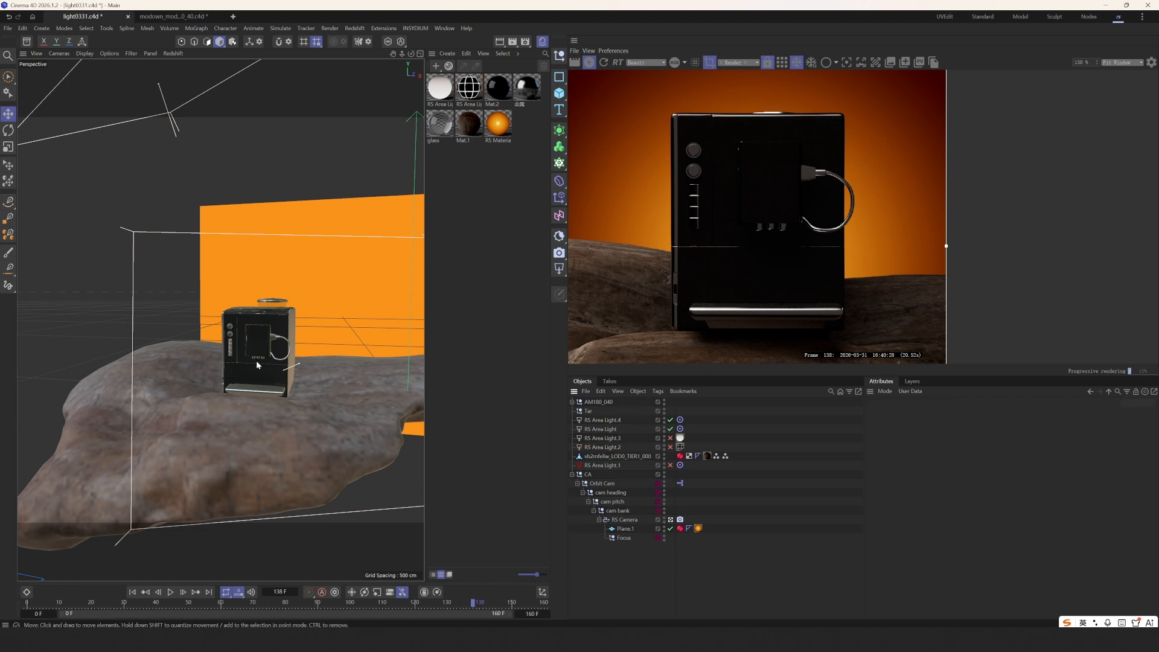
{"action": "scroll", "coordinate": [258, 365], "scroll_direction": "up", "scroll_amount": 4}
{"action": "left_click_drag", "start_coordinate": [272, 366], "coordinate": [238, 368], "text": "alt"}
{"action": "left_click", "coordinate": [148, 381]}
{"action": "scroll", "coordinate": [212, 412], "scroll_direction": "down", "scroll_amount": 6}
{"action": "left_click_drag", "start_coordinate": [212, 413], "coordinate": [250, 417], "text": "alt"}
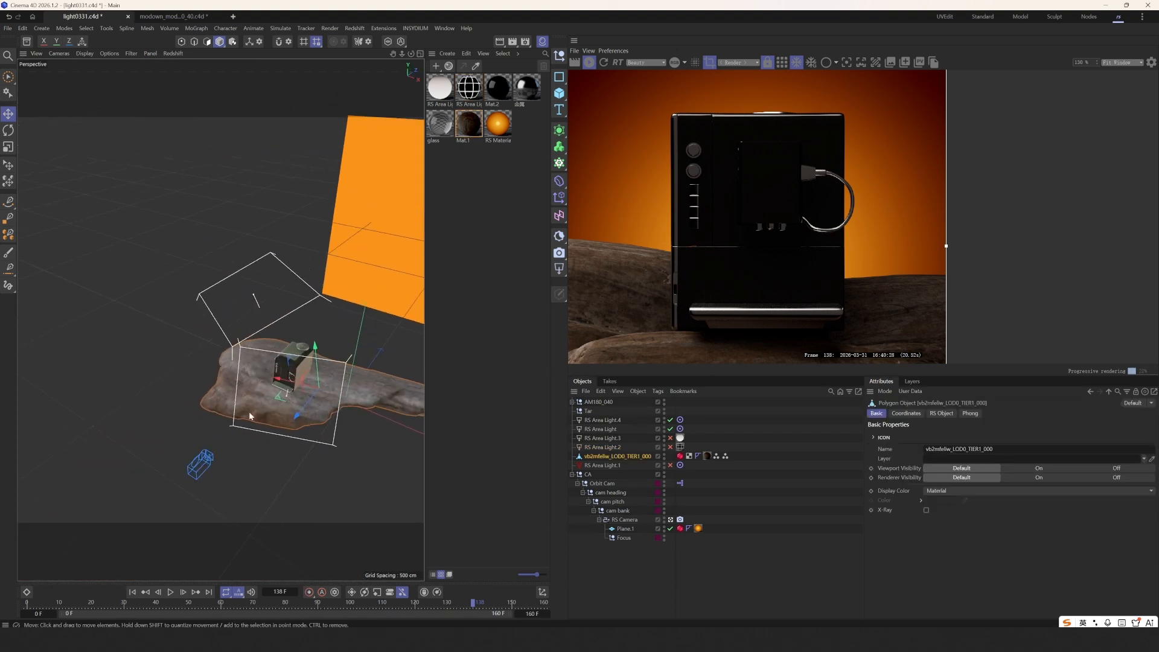
{"action": "scroll", "coordinate": [271, 374], "scroll_direction": "up", "scroll_amount": 6}
{"action": "left_click", "coordinate": [310, 375]}
{"action": "left_click_drag", "start_coordinate": [310, 387], "coordinate": [331, 346], "text": "alt"}
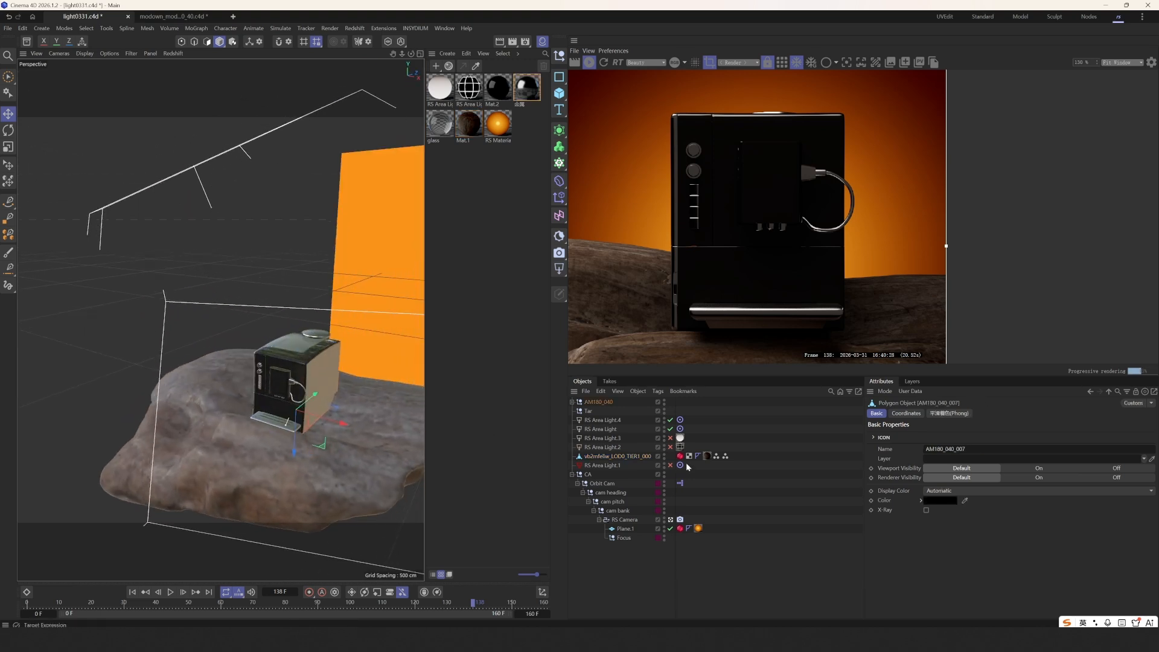
{"action": "left_click", "coordinate": [687, 466]}
{"action": "scroll", "coordinate": [341, 401], "scroll_direction": "up", "scroll_amount": 8}
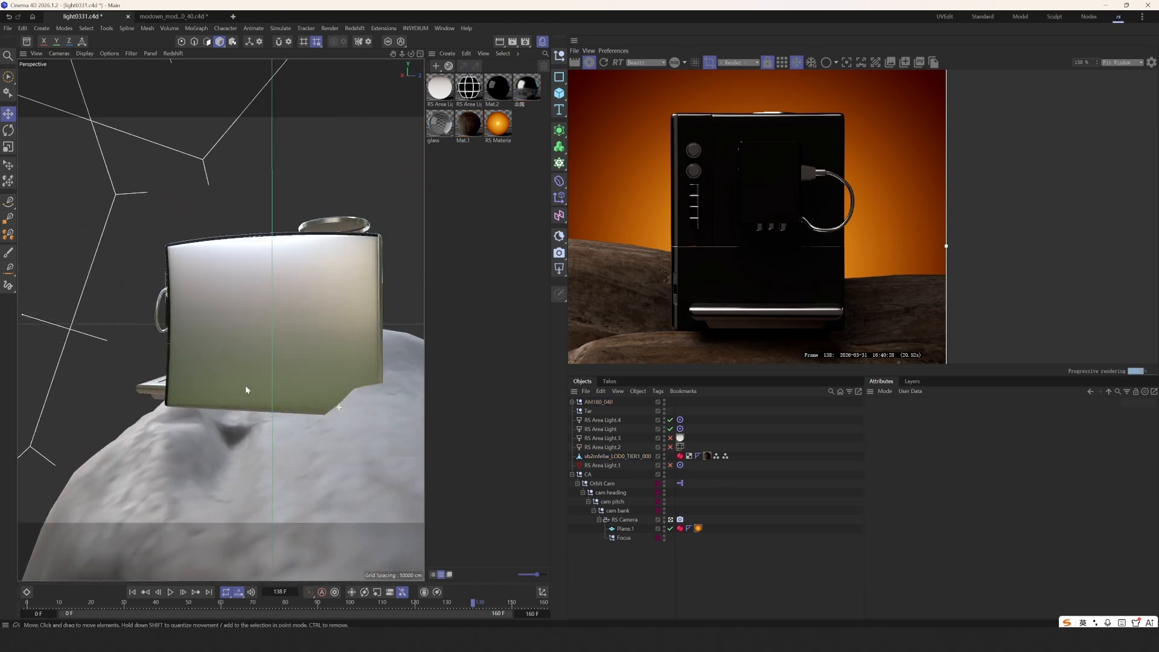
{"action": "left_click_drag", "start_coordinate": [288, 392], "coordinate": [174, 353], "text": "alt"}
{"action": "left_click", "coordinate": [364, 389]}
{"action": "left_click_drag", "start_coordinate": [349, 351], "coordinate": [244, 335], "text": "alt"}
{"action": "scroll", "coordinate": [688, 265], "scroll_direction": "down", "scroll_amount": 1}
{"action": "scroll", "coordinate": [244, 334], "scroll_direction": "down", "scroll_amount": 4}
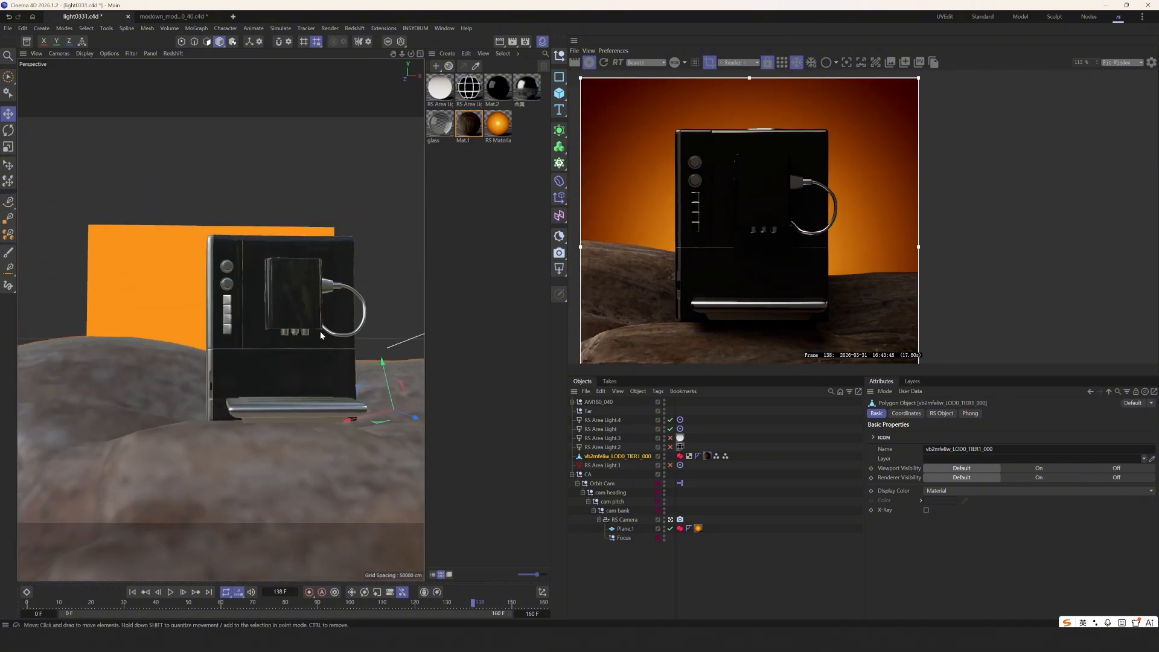
{"action": "left_click_drag", "start_coordinate": [320, 328], "coordinate": [269, 331], "text": "alt"}
{"action": "left_click", "coordinate": [735, 452]}
{"action": "left_click_drag", "start_coordinate": [344, 365], "coordinate": [307, 377], "text": "alt"}
{"action": "scroll", "coordinate": [710, 239], "scroll_direction": "up", "scroll_amount": 1}
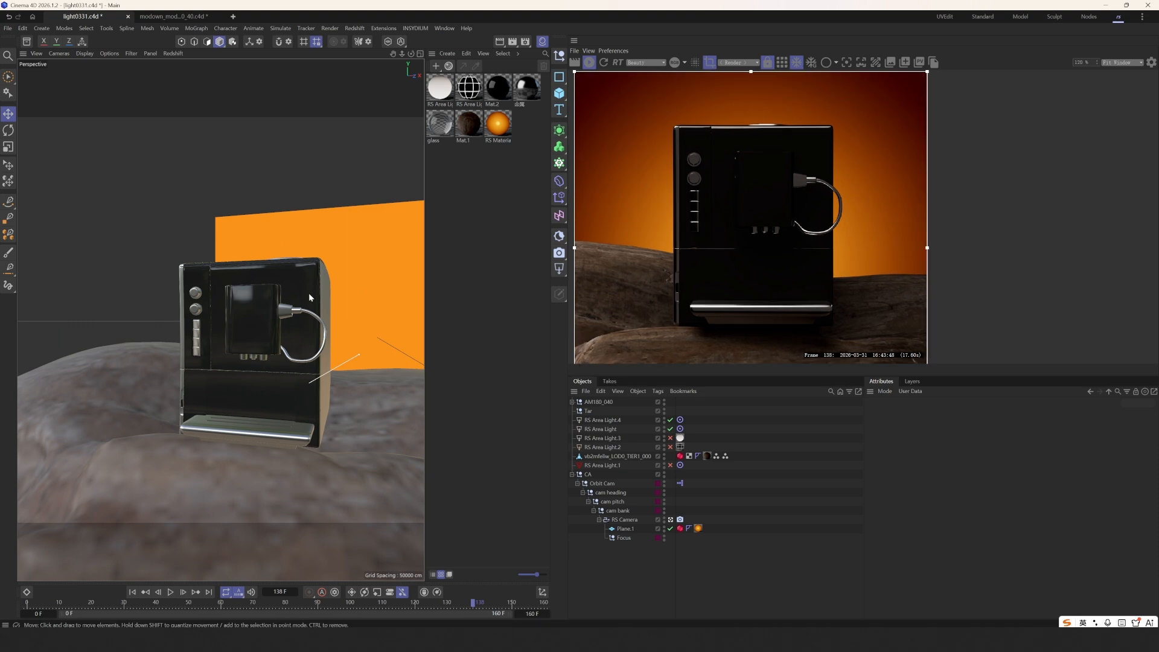
{"action": "left_click_drag", "start_coordinate": [310, 298], "coordinate": [262, 352], "text": "alt"}
{"action": "left_click", "coordinate": [344, 336]}
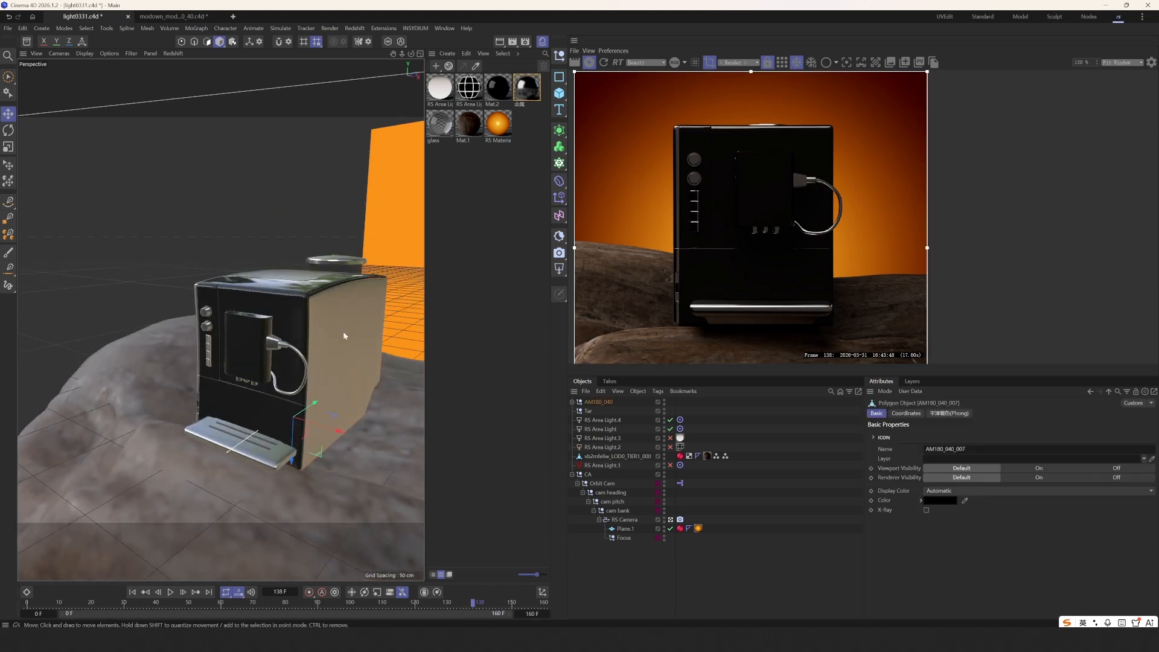
- Open the 金属 material's node graph, select its RS Standard node and move the window aside
{"action": "double_click", "coordinate": [524, 94]}
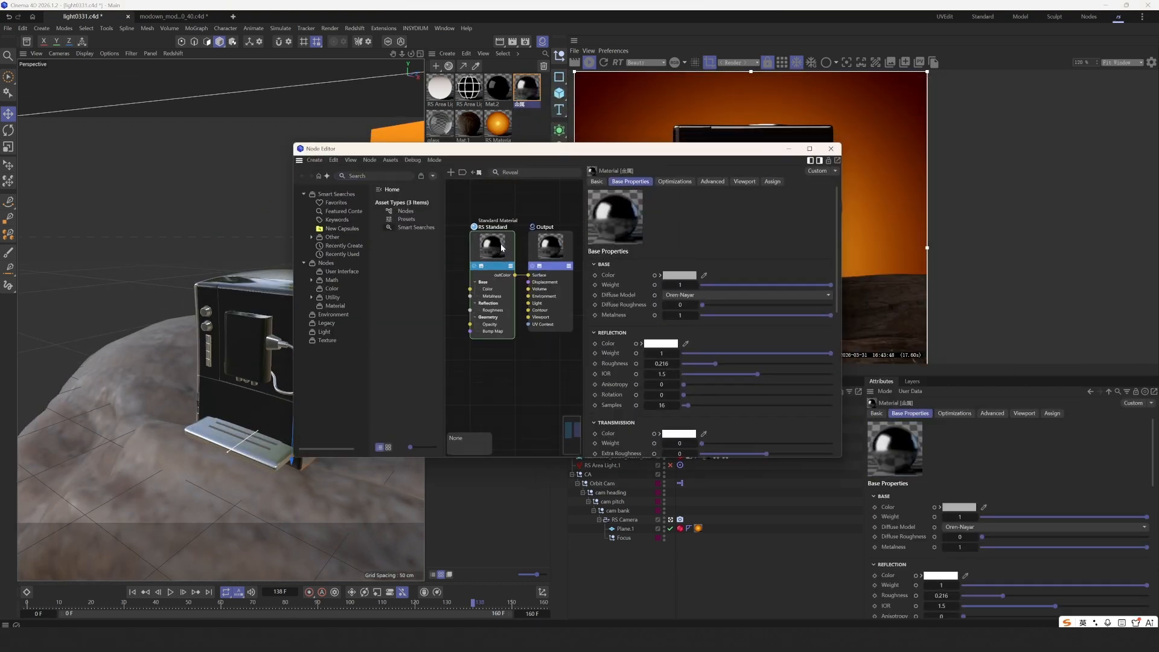
{"action": "left_click_drag", "start_coordinate": [501, 247], "coordinate": [495, 243]}
{"action": "left_click_drag", "start_coordinate": [678, 148], "coordinate": [516, 162]}
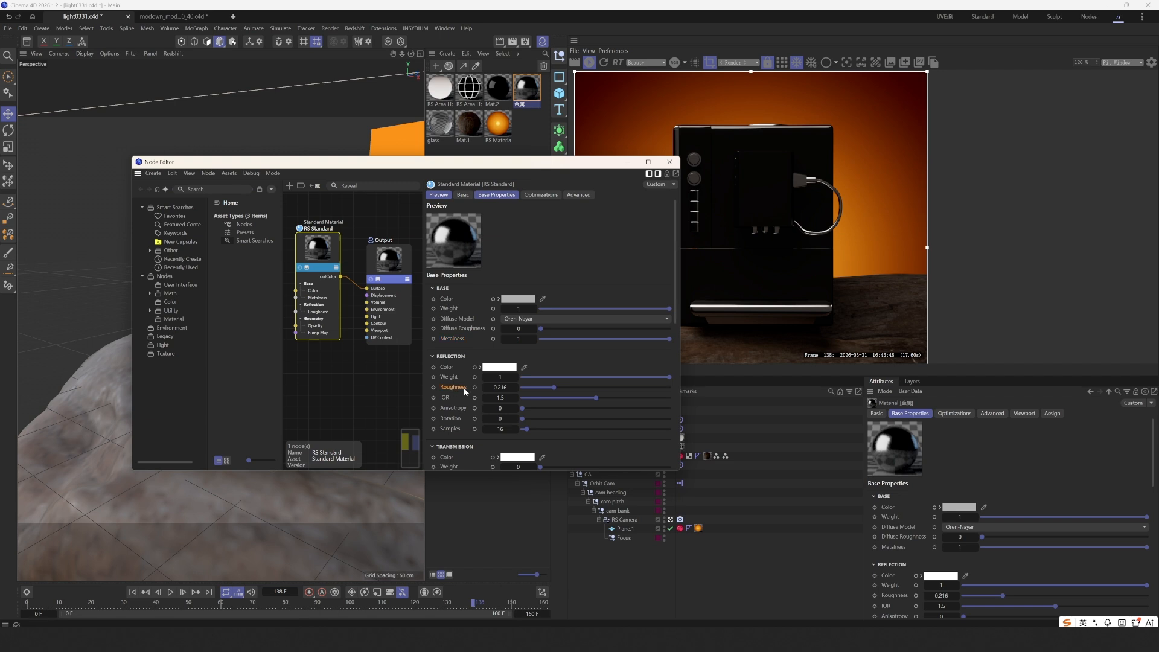
{"action": "left_click_drag", "start_coordinate": [522, 167], "coordinate": [487, 260]}
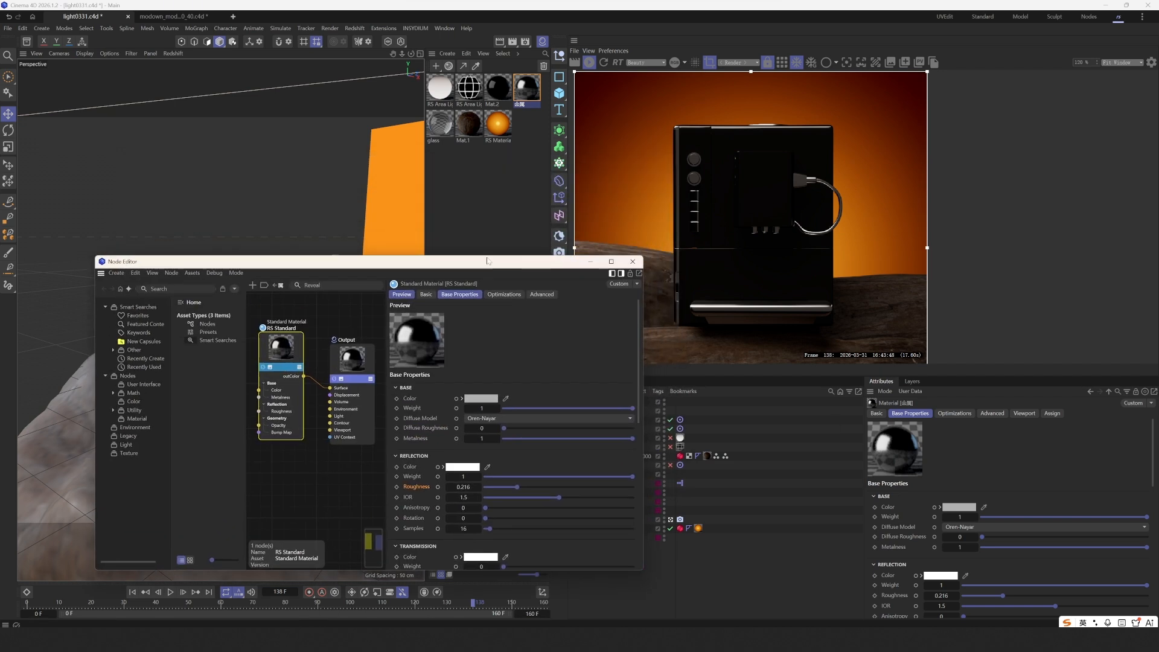
- Switch to Mat.2, set its RS Standard base colour to near-black, and close the Node Editor
{"action": "left_click", "coordinate": [499, 92]}
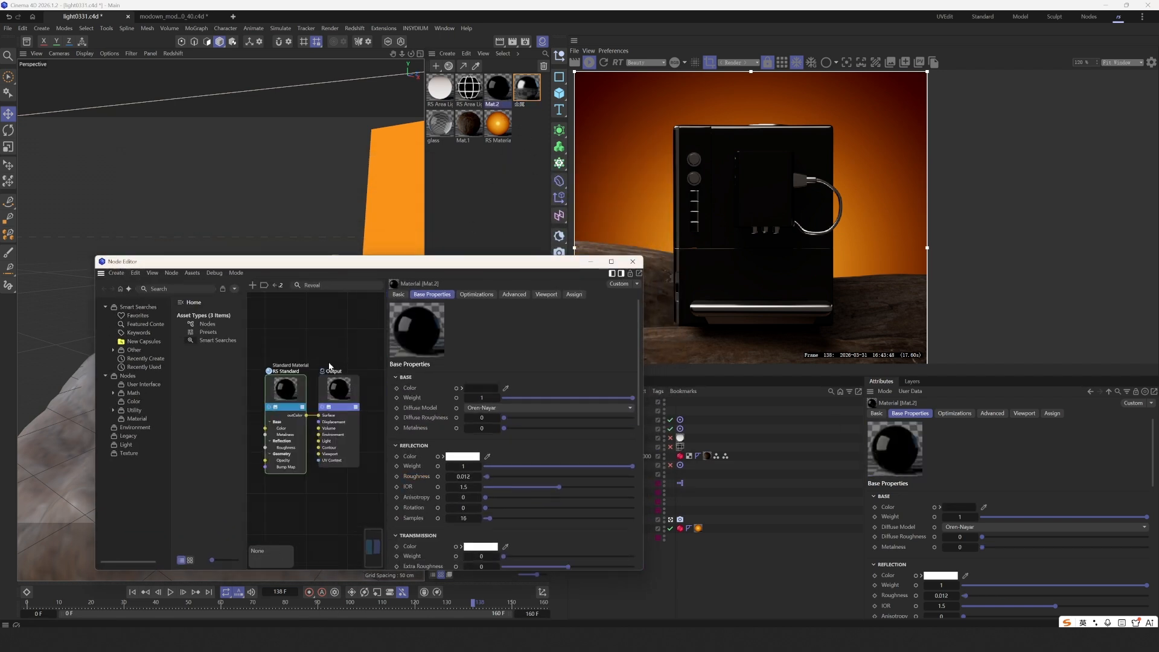
{"action": "left_click", "coordinate": [301, 386]}
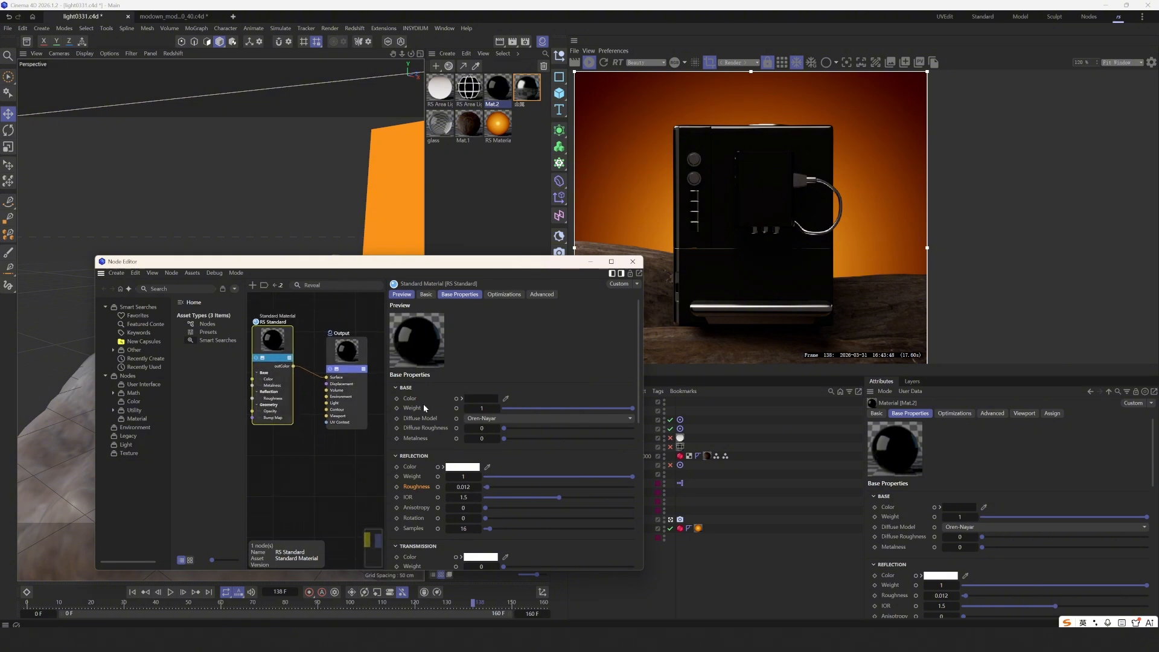
{"action": "left_click", "coordinate": [460, 399]}
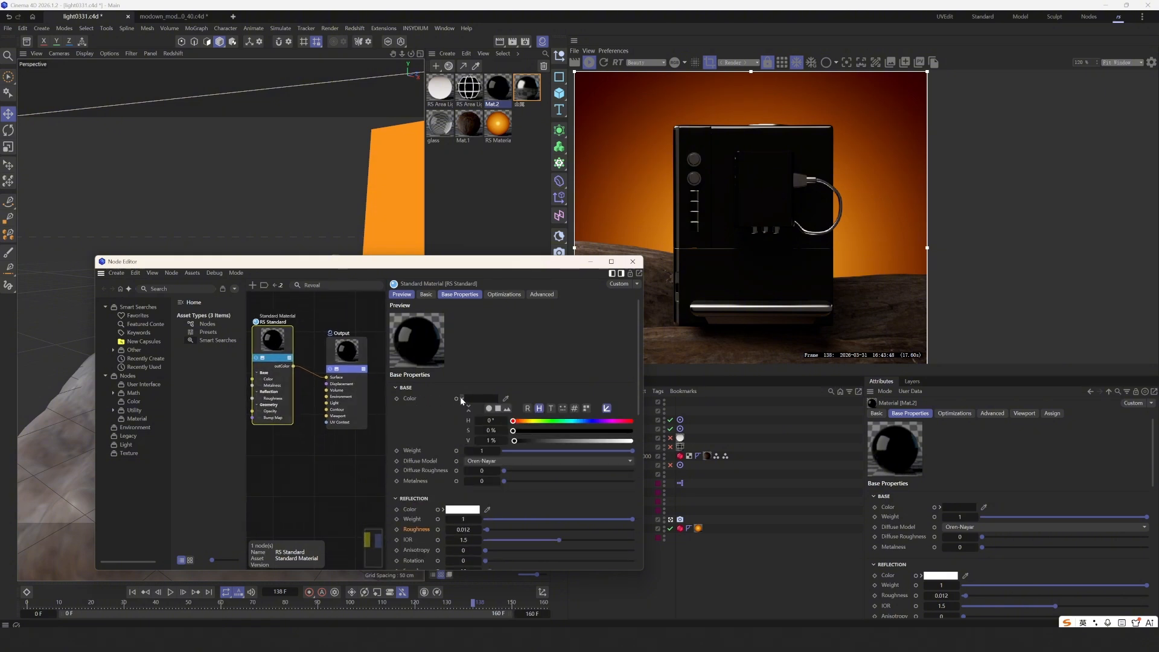
{"action": "left_click", "coordinate": [460, 399]}
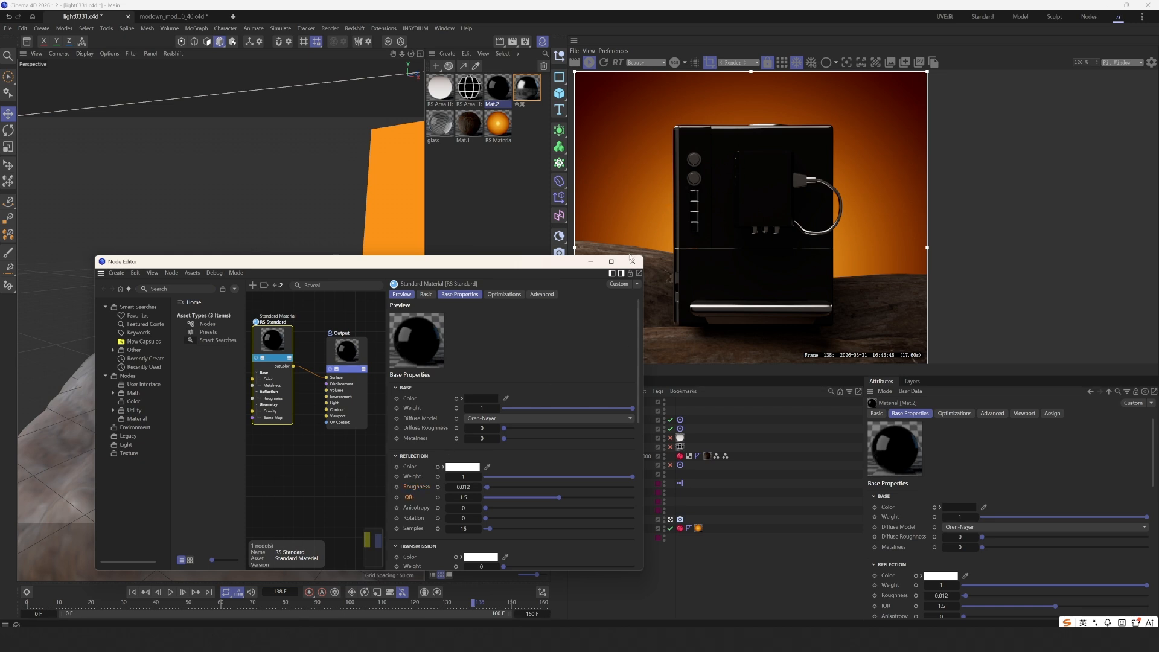
{"action": "left_click", "coordinate": [632, 261]}
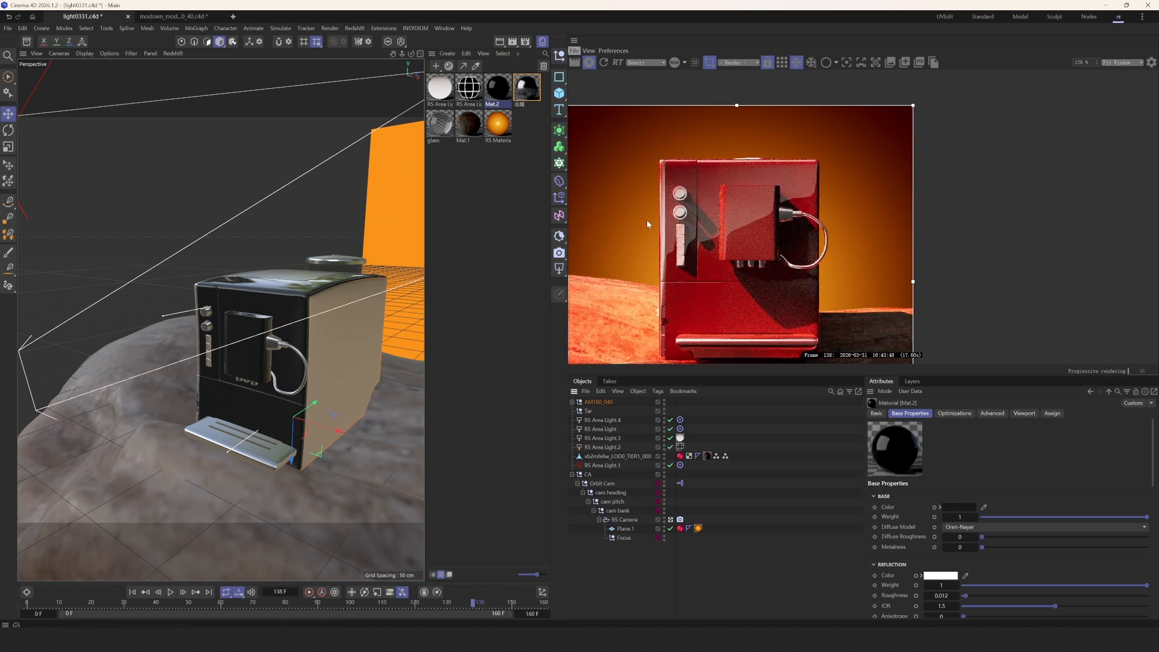
- Compare the render with RS Area Light.1 off and on, then delete RS Area Light.1
{"action": "left_click", "coordinate": [671, 465]}
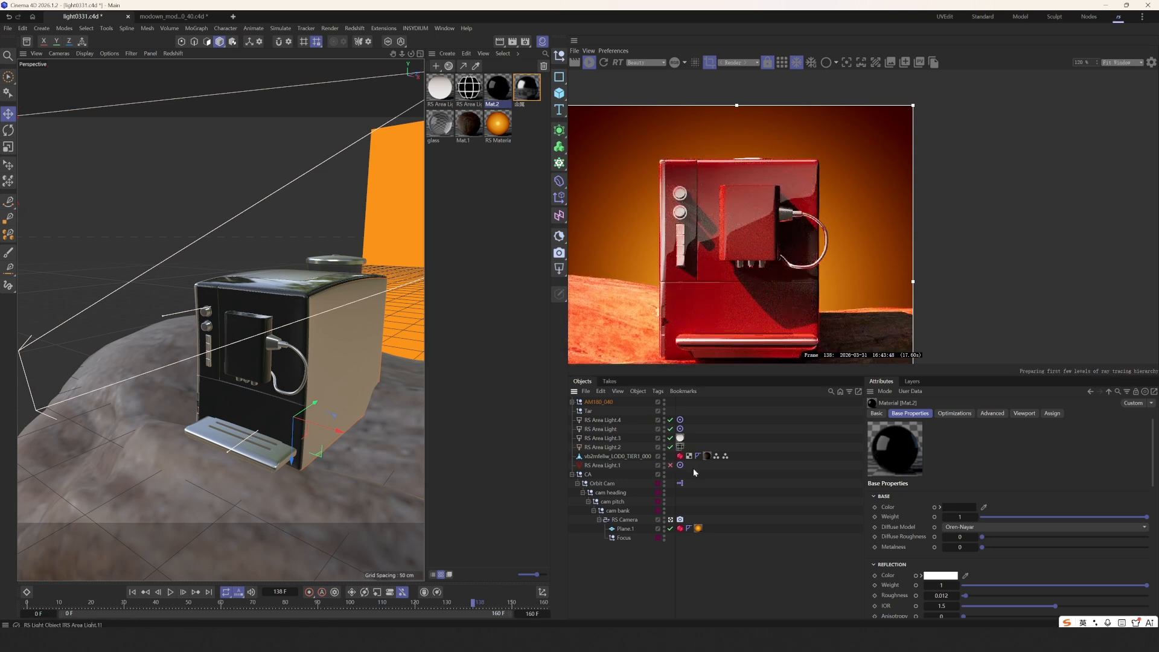
{"action": "left_click", "coordinate": [589, 467]}
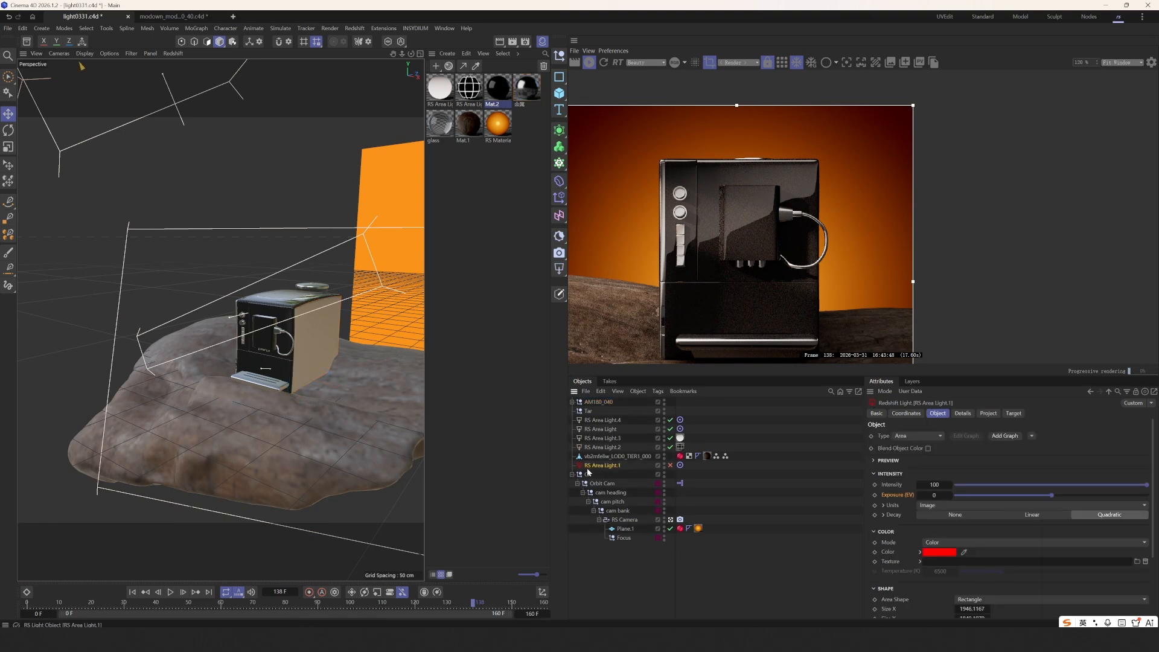
{"action": "left_click", "coordinate": [672, 470]}
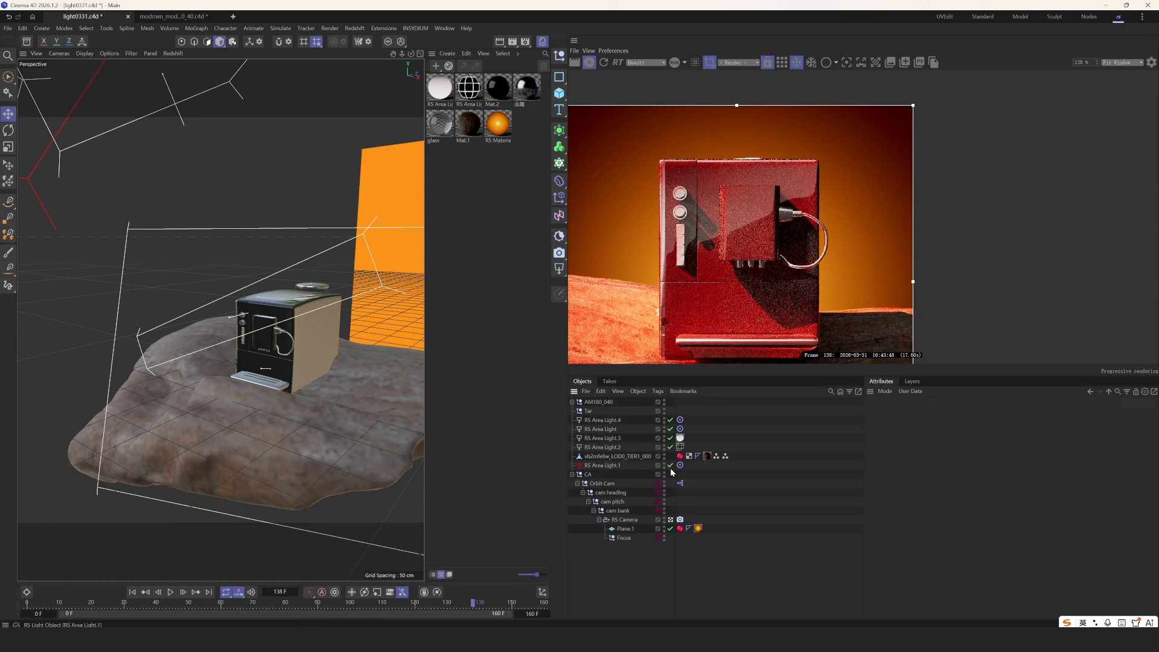
{"action": "left_click", "coordinate": [613, 465]}
{"action": "key", "text": "Delete"}
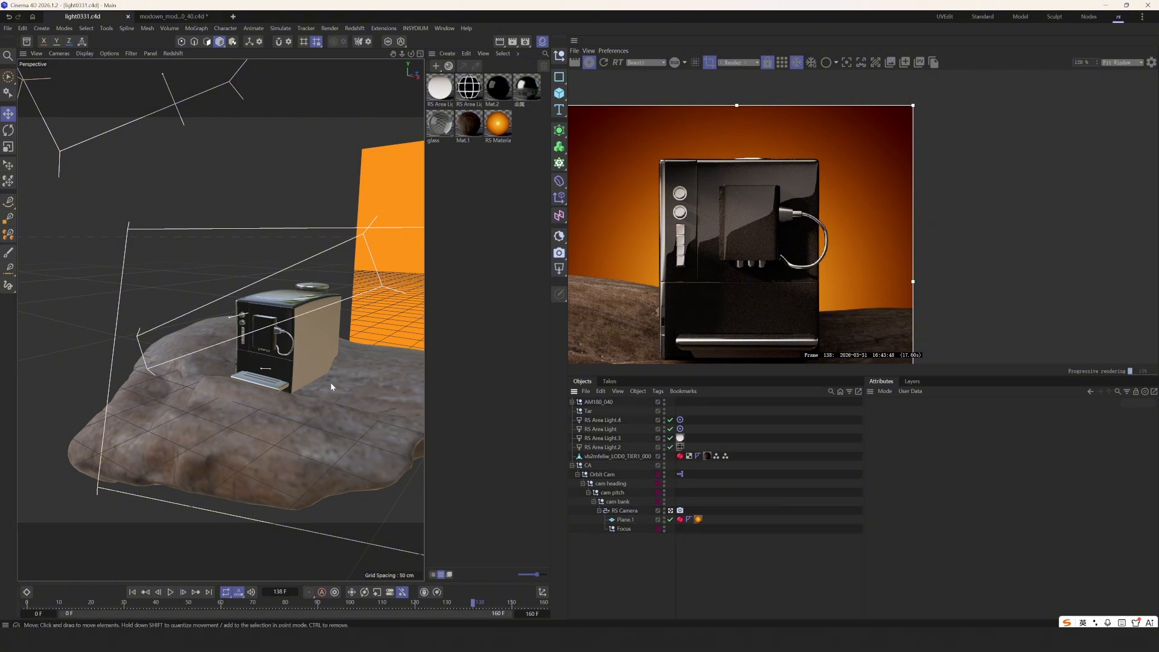
{"action": "scroll", "coordinate": [332, 386], "scroll_direction": "up", "scroll_amount": 3}
{"action": "middle_click_drag", "start_coordinate": [331, 386], "coordinate": [300, 386], "text": "alt"}
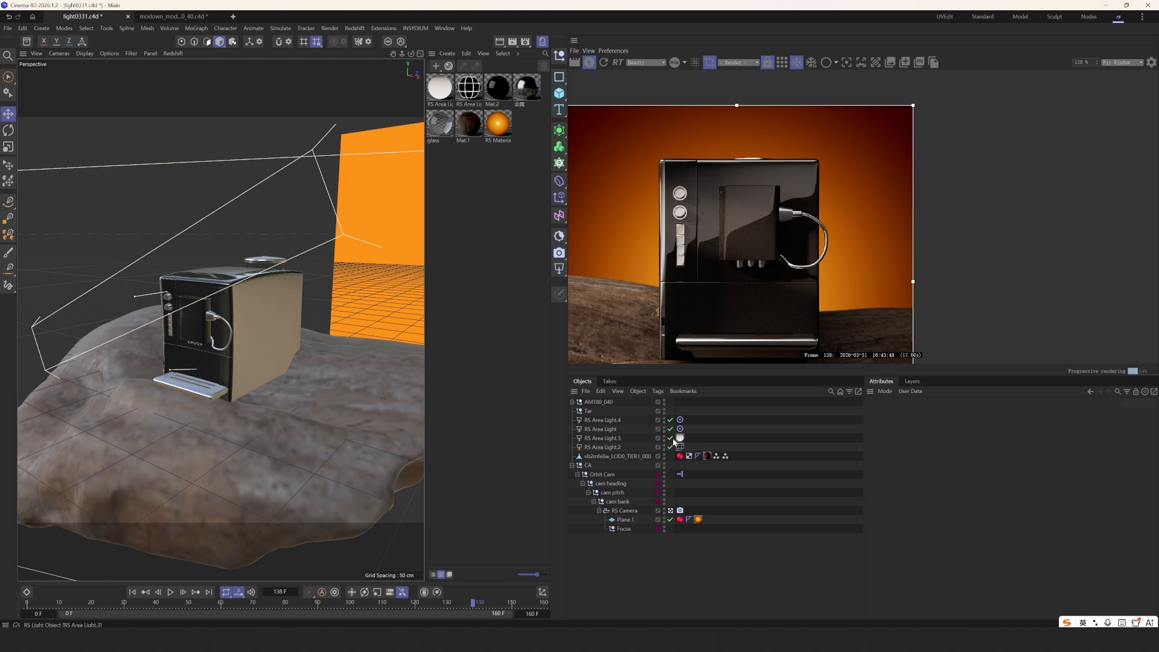
- Switch off RS Area Light.3 and .2, testing RS Area Light.4 off and on in the render
{"action": "left_click_drag", "start_coordinate": [671, 437], "coordinate": [670, 447]}
{"action": "left_click", "coordinate": [671, 421]}
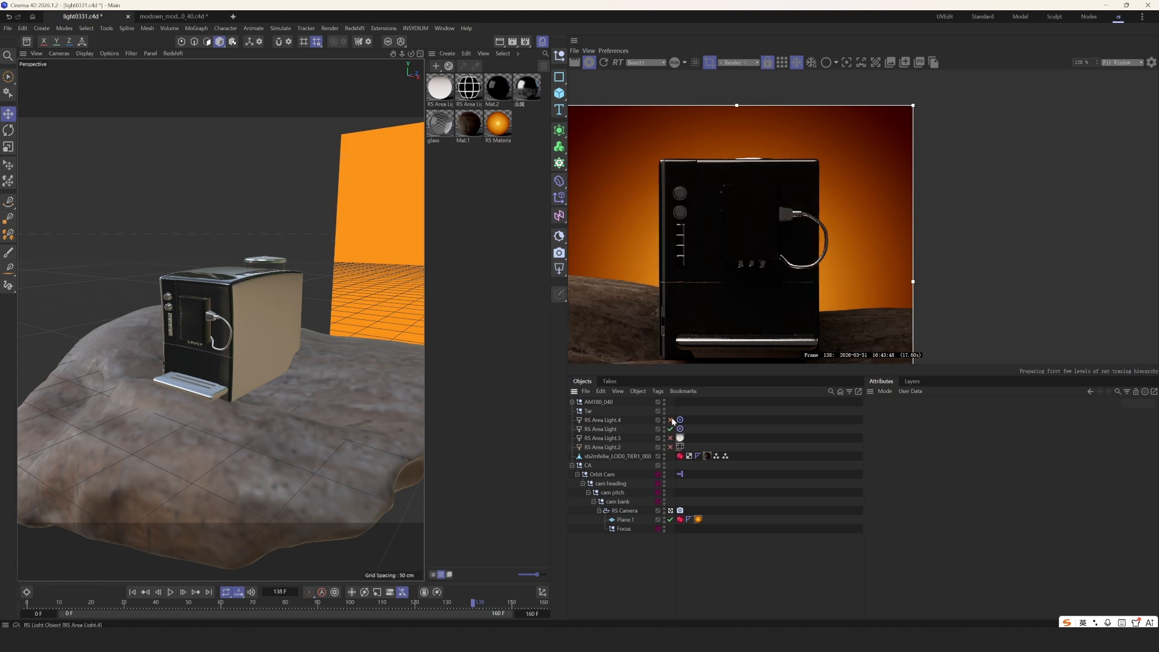
{"action": "scroll", "coordinate": [713, 285], "scroll_direction": "down", "scroll_amount": 2}
{"action": "middle_click_drag", "start_coordinate": [719, 321], "coordinate": [717, 270]}
{"action": "left_click", "coordinate": [670, 420]}
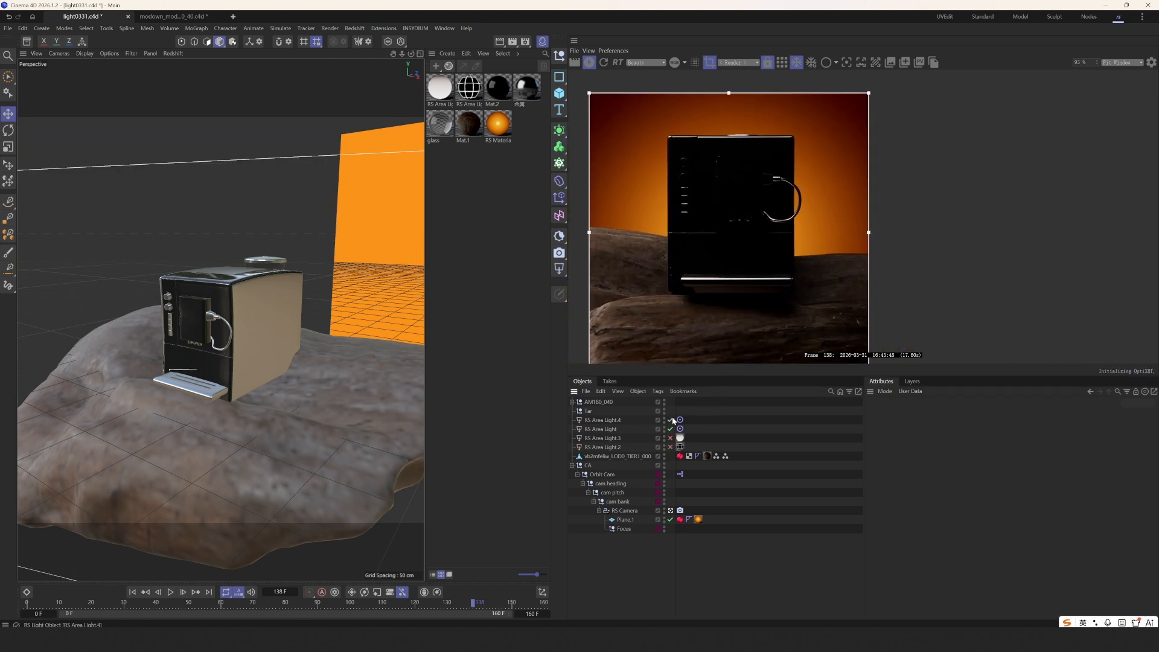
{"action": "middle_click_drag", "start_coordinate": [749, 232], "coordinate": [734, 196]}
{"action": "middle_click_drag", "start_coordinate": [705, 276], "coordinate": [697, 323]}
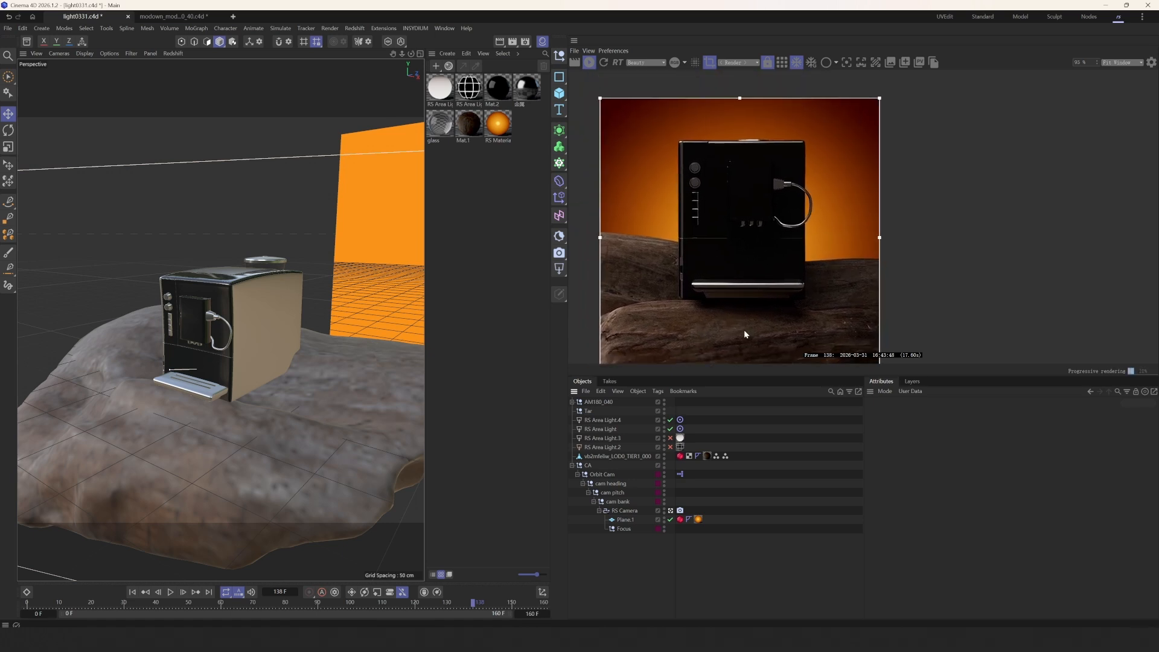
{"action": "scroll", "coordinate": [758, 296], "scroll_direction": "up", "scroll_amount": 2}
{"action": "scroll", "coordinate": [715, 290], "scroll_direction": "up", "scroll_amount": 3}
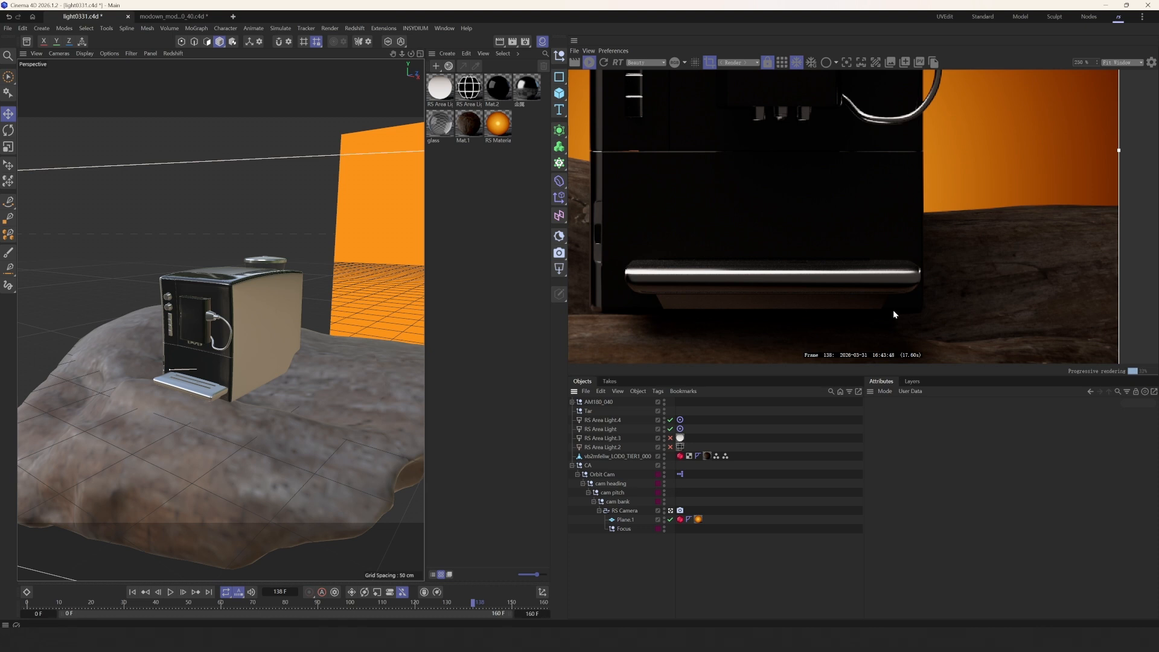
{"action": "scroll", "coordinate": [815, 302], "scroll_direction": "down", "scroll_amount": 4}
- Switch off RS Area Light.4 and RS Area Light, then add a new Redshift area light
{"action": "left_click", "coordinate": [670, 419]}
{"action": "left_click", "coordinate": [670, 429]}
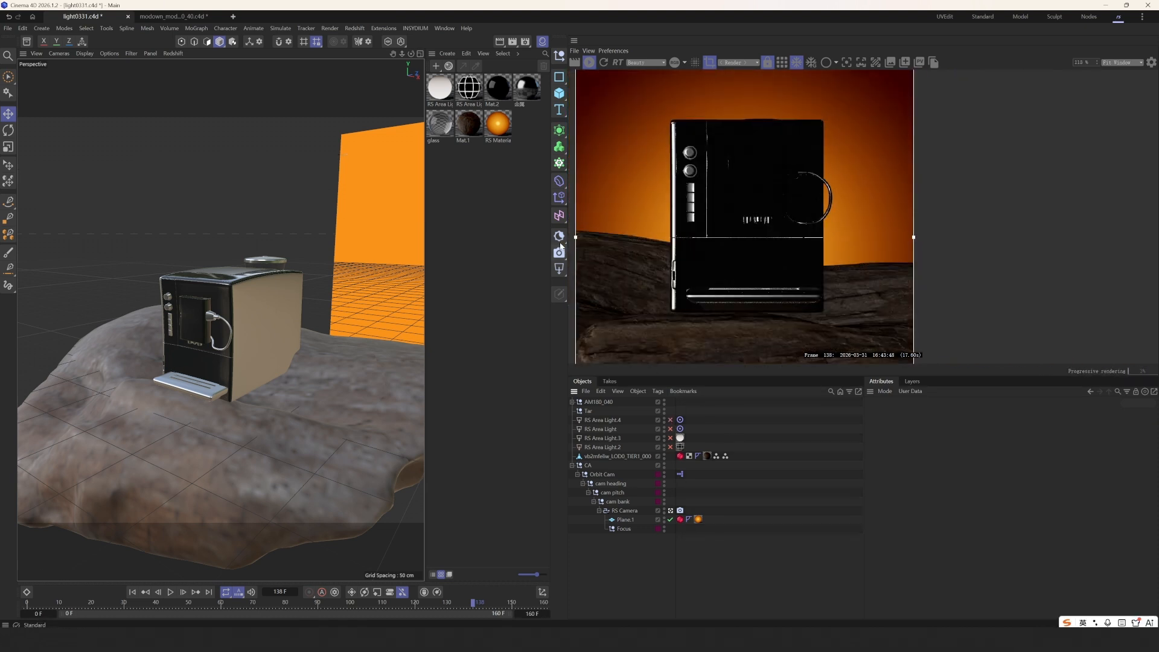
{"action": "left_click_drag", "start_coordinate": [564, 276], "coordinate": [594, 335]}
{"action": "scroll", "coordinate": [331, 362], "scroll_direction": "down", "scroll_amount": 4}
{"action": "left_click_drag", "start_coordinate": [366, 404], "coordinate": [337, 374], "text": "alt"}
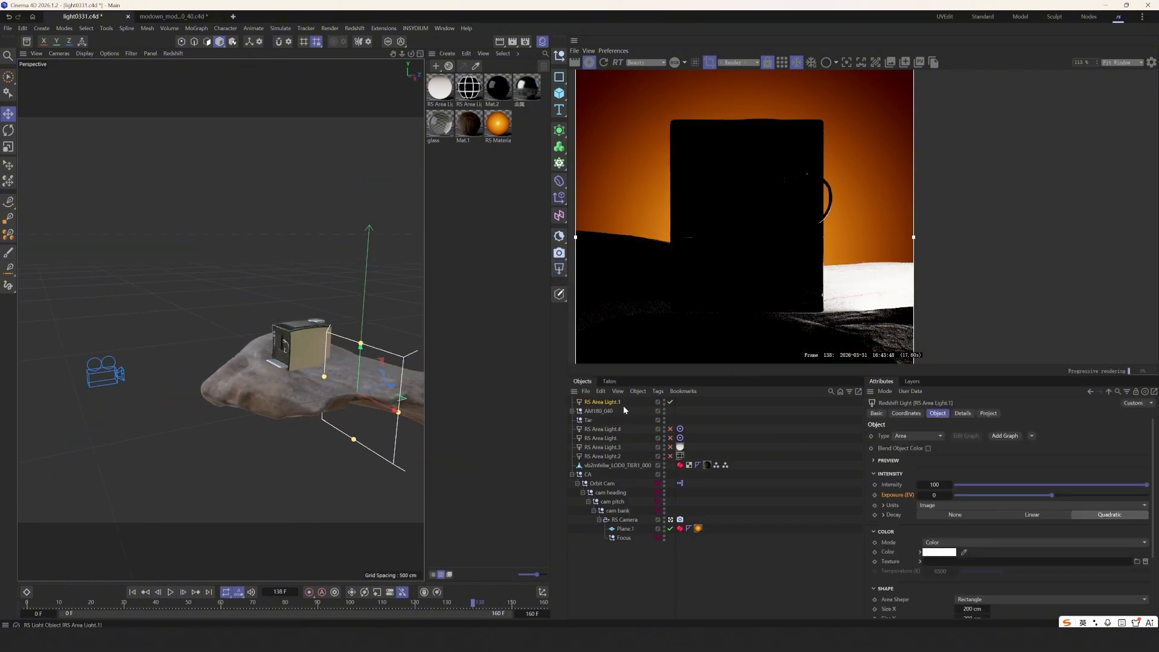
- Add a Target tag to RS Area Light.1 with the Tar null as its target object
{"action": "right_click", "coordinate": [616, 407]}
{"action": "mouse_move", "coordinate": [664, 198]}
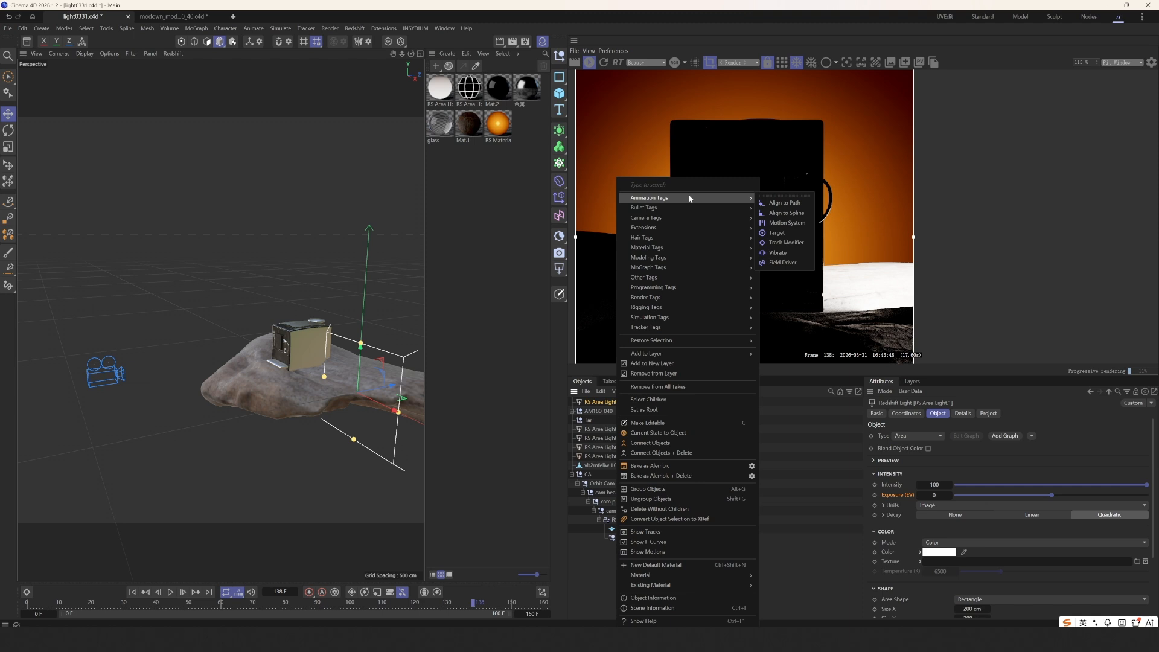
{"action": "left_click", "coordinate": [779, 233]}
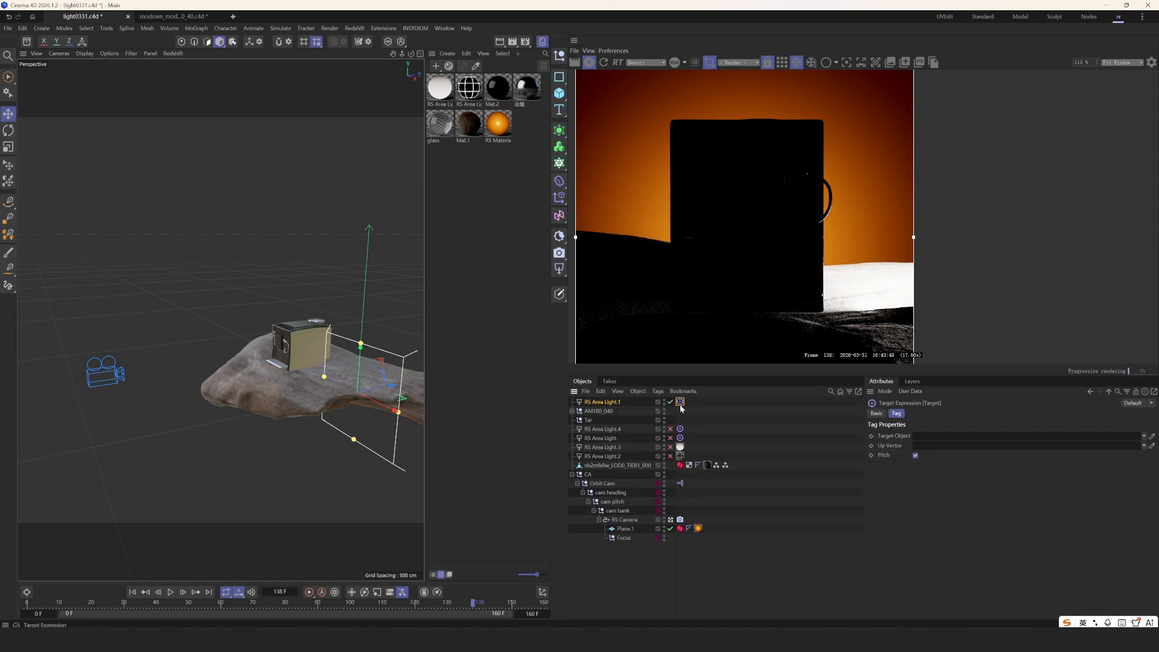
{"action": "scroll", "coordinate": [347, 378], "scroll_direction": "up", "scroll_amount": 5}
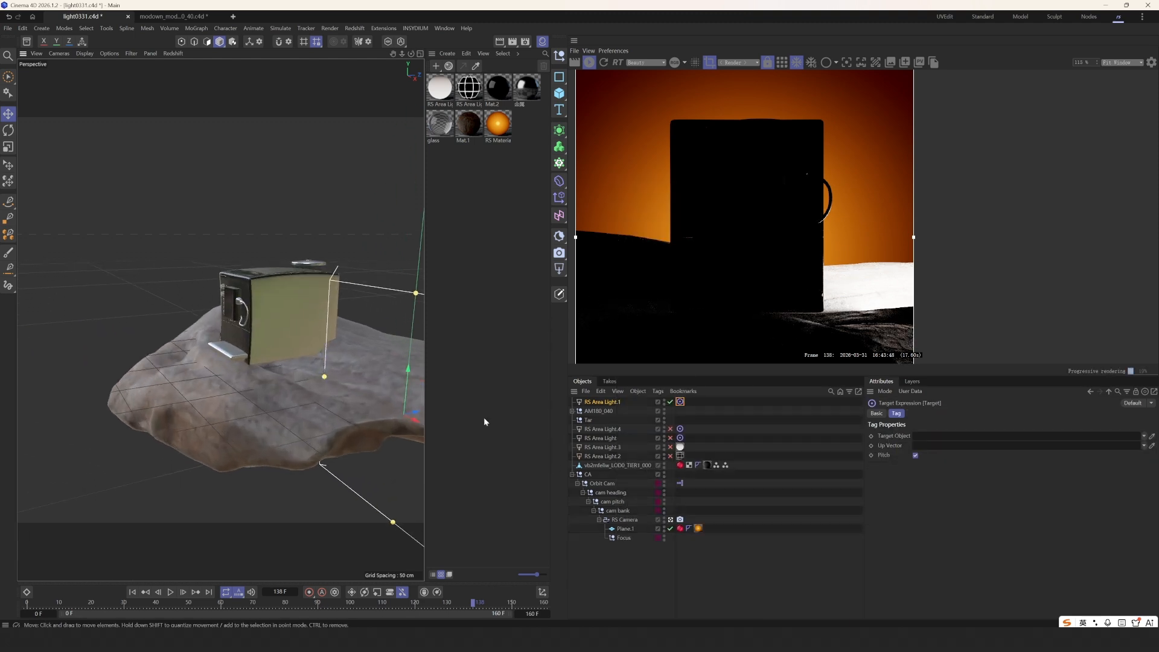
{"action": "left_click_drag", "start_coordinate": [931, 436], "coordinate": [932, 436]}
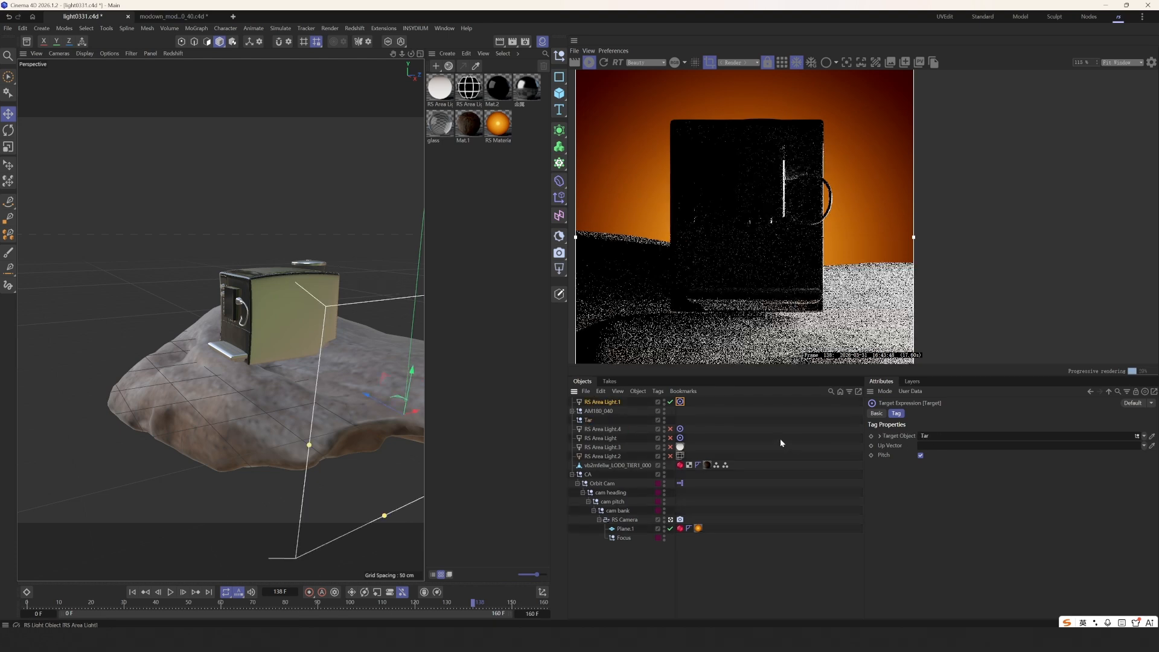
{"action": "left_click", "coordinate": [588, 420]}
{"action": "left_click_drag", "start_coordinate": [297, 368], "coordinate": [304, 367], "text": "alt"}
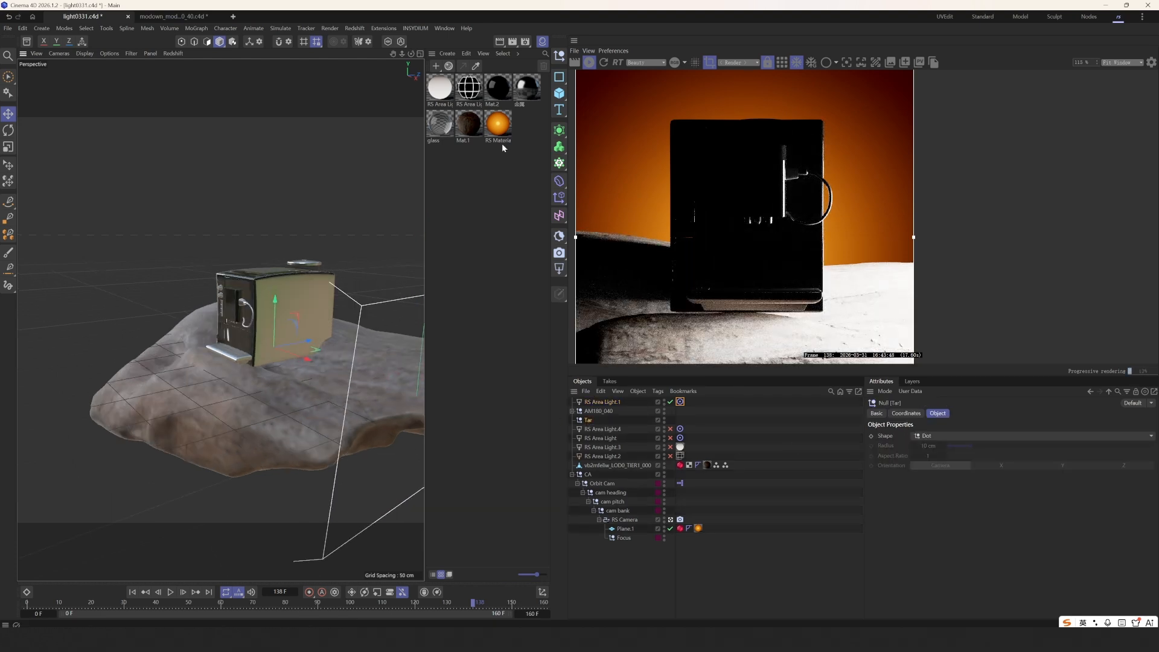
- Create a stray null named 't', then delete it and reselect the Tar null
{"action": "left_click", "coordinate": [563, 59]}
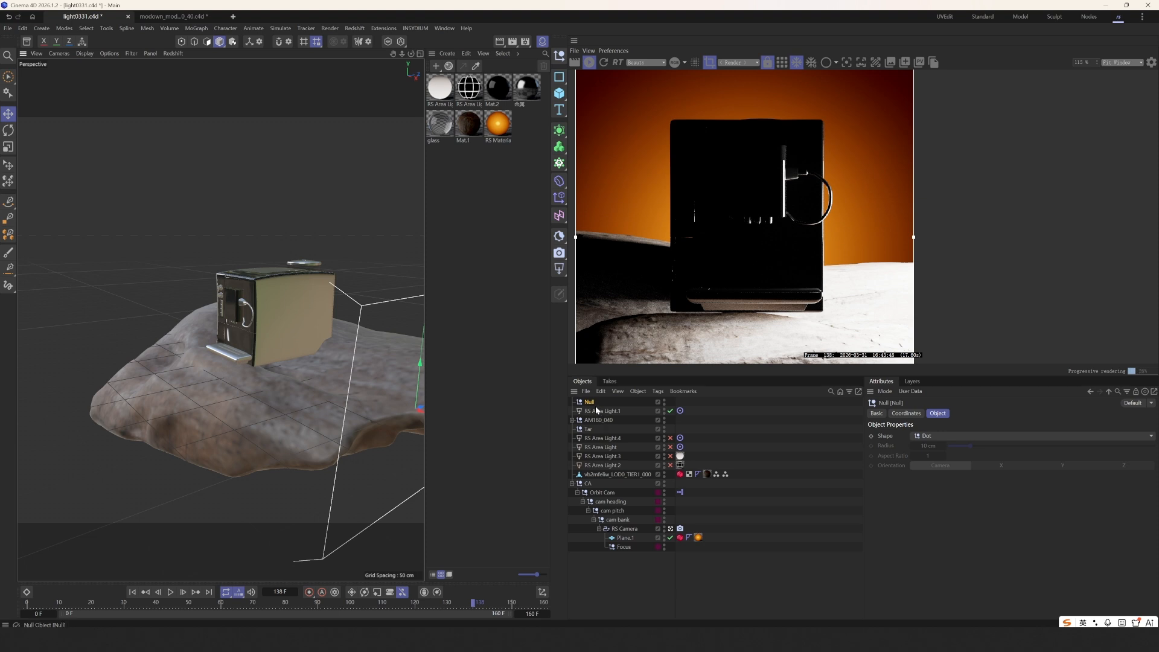
{"action": "double_click", "coordinate": [589, 401]}
{"action": "type", "text": "tar"}
{"action": "left_click", "coordinate": [710, 435]}
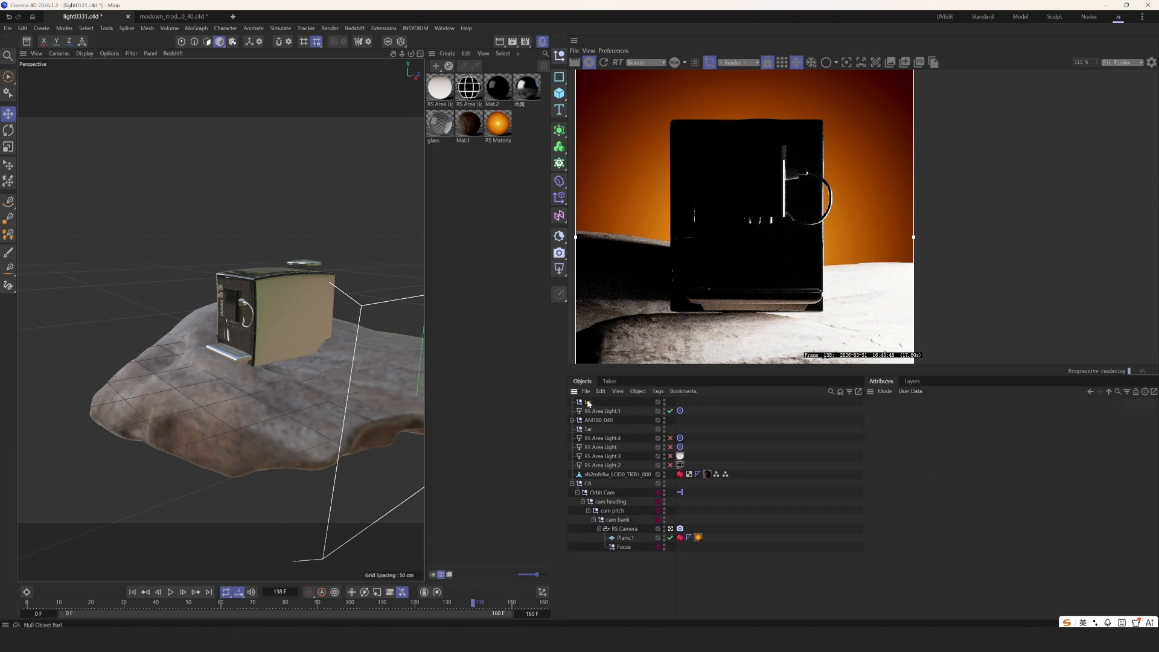
{"action": "left_click", "coordinate": [588, 403]}
{"action": "scroll", "coordinate": [290, 403], "scroll_direction": "down", "scroll_amount": 5}
{"action": "left_click_drag", "start_coordinate": [272, 411], "coordinate": [290, 381], "text": "alt"}
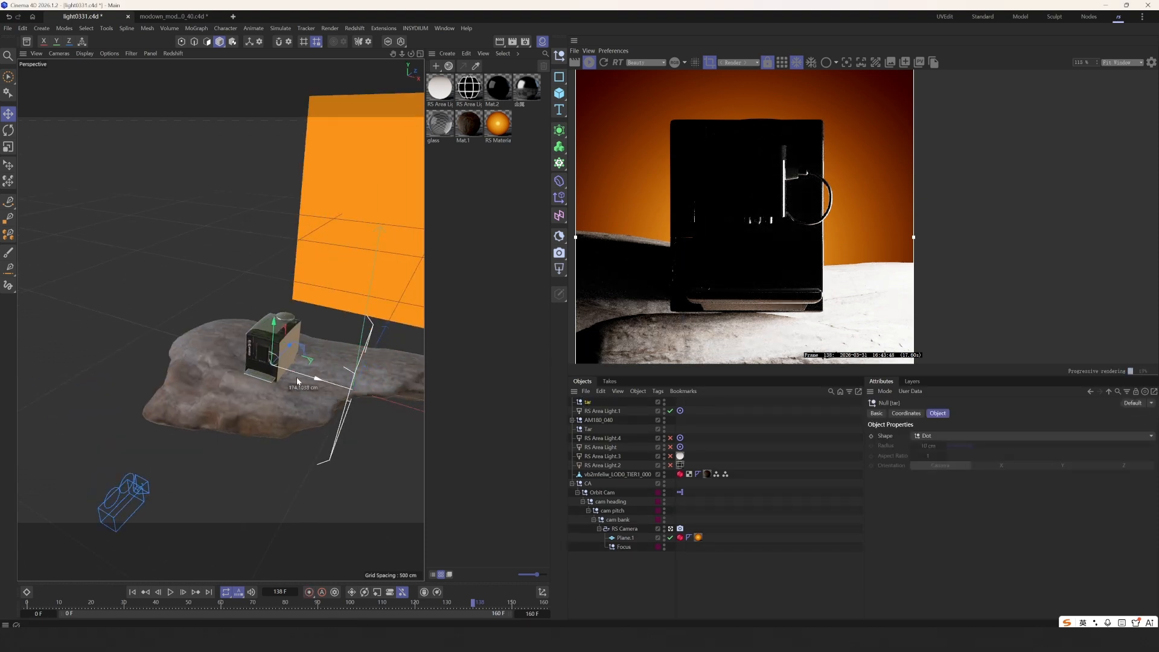
{"action": "key", "text": "Delete"}
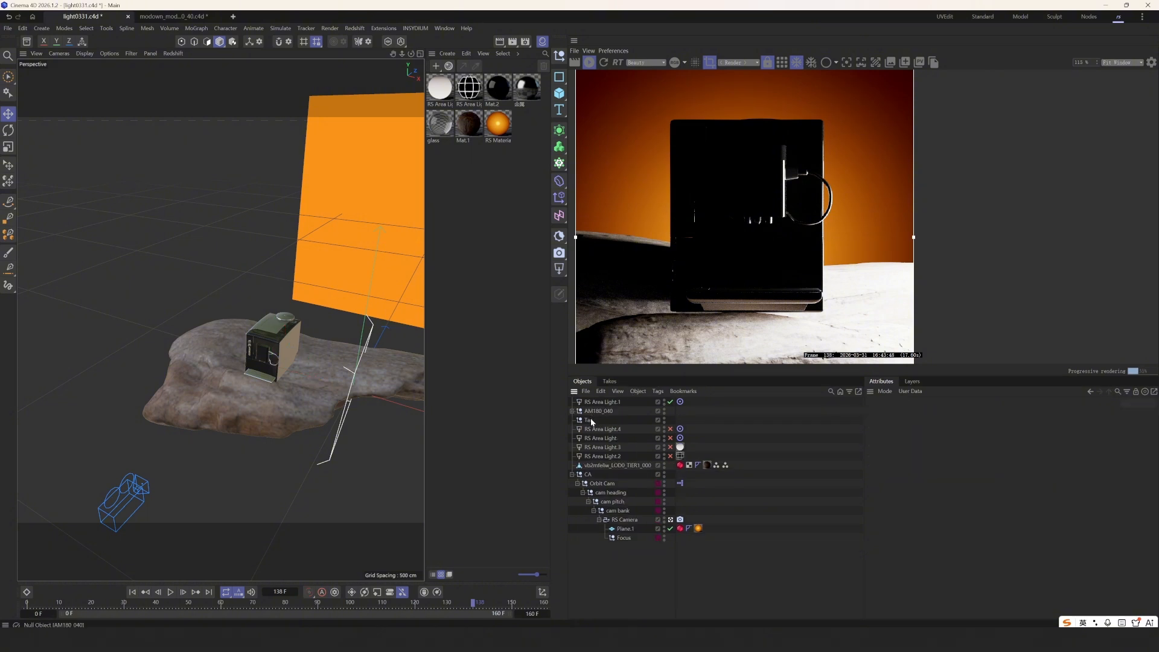
{"action": "left_click", "coordinate": [591, 421]}
- Move RS Area Light.1 from the machine's right side to its front-left, nudging it into place
{"action": "scroll", "coordinate": [304, 353], "scroll_direction": "up", "scroll_amount": 5}
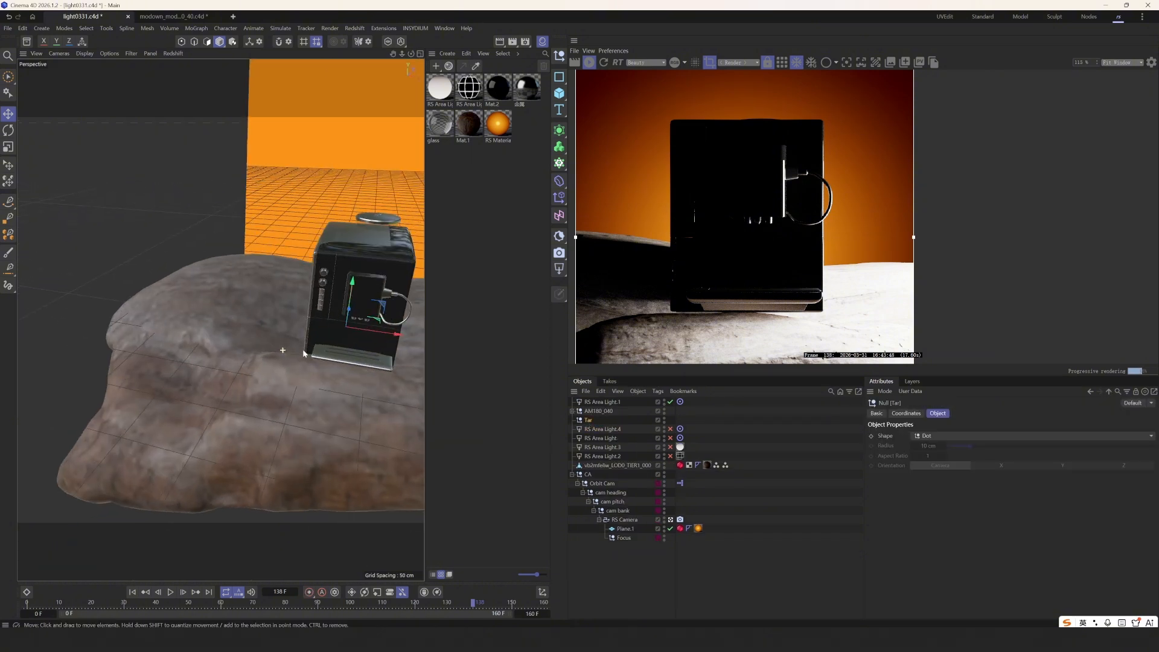
{"action": "middle_click_drag", "start_coordinate": [304, 353], "coordinate": [221, 391], "text": "alt"}
{"action": "left_click", "coordinate": [606, 402]}
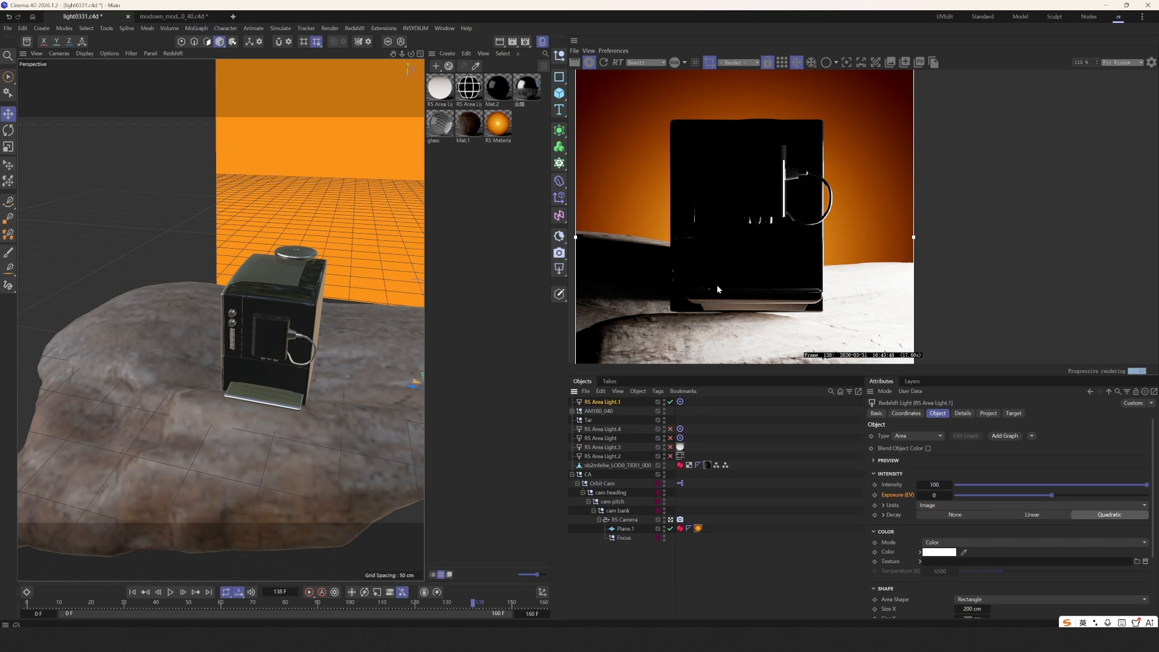
{"action": "scroll", "coordinate": [275, 357], "scroll_direction": "down", "scroll_amount": 5}
{"action": "left_click_drag", "start_coordinate": [375, 401], "coordinate": [307, 379], "text": "alt"}
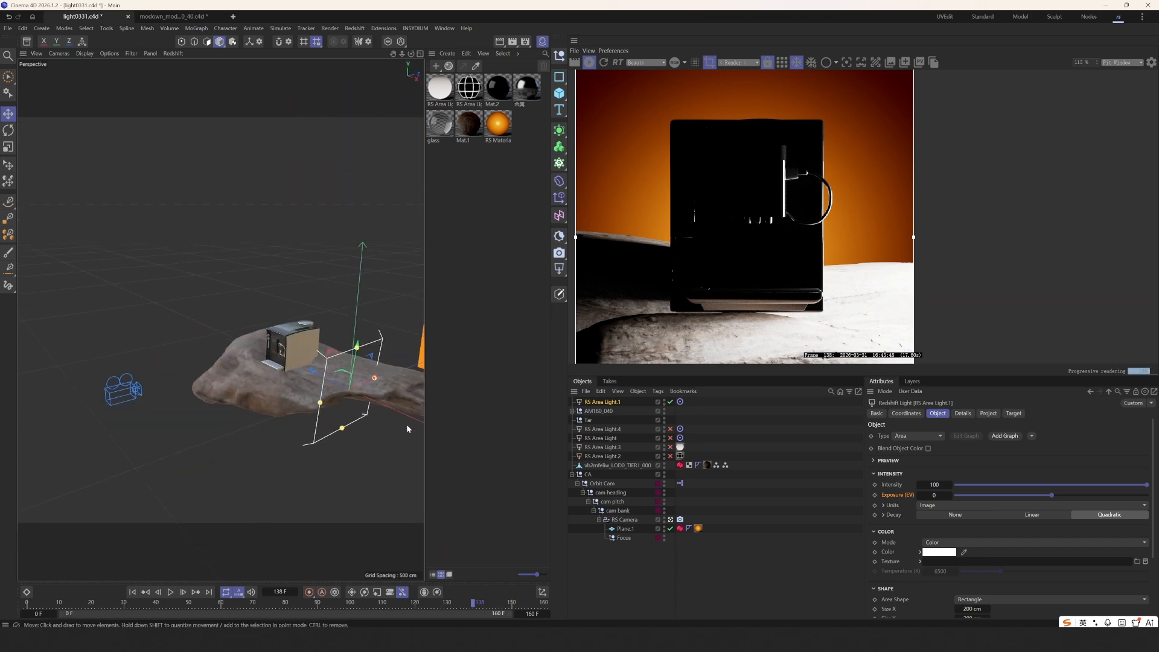
{"action": "left_click_drag", "start_coordinate": [407, 424], "coordinate": [244, 367]}
{"action": "scroll", "coordinate": [676, 224], "scroll_direction": "down", "scroll_amount": 3}
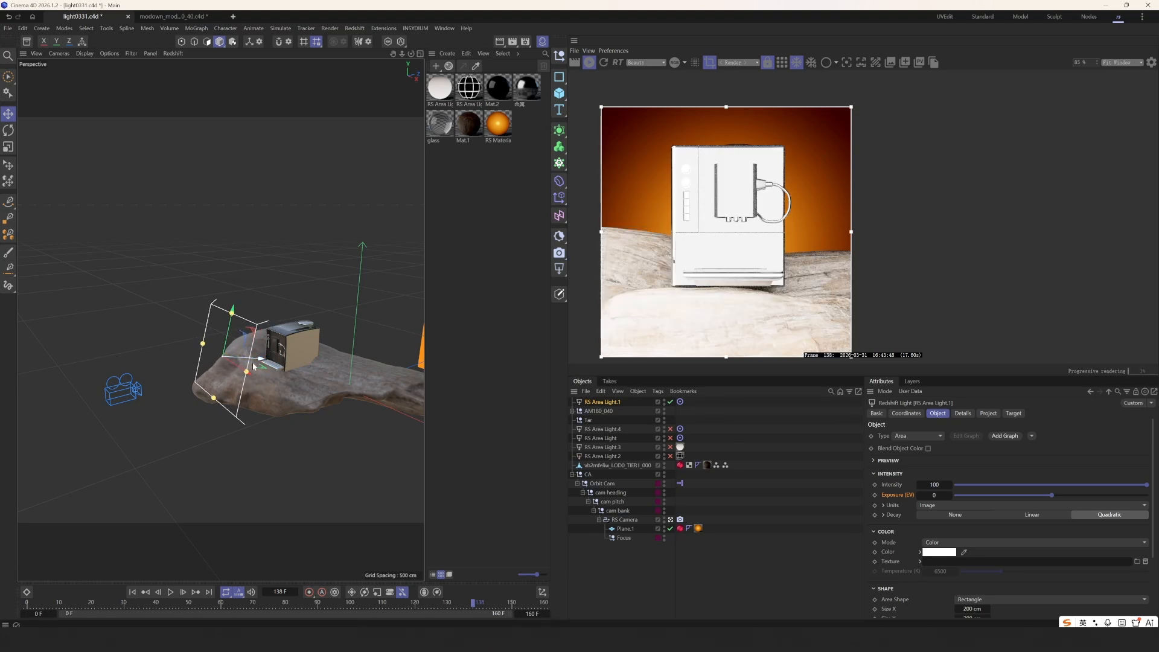
{"action": "scroll", "coordinate": [669, 151], "scroll_direction": "down", "scroll_amount": 3}
{"action": "mouse_move", "coordinate": [255, 363]}
{"action": "left_mouse_down"}
{"action": "mouse_move", "coordinate": [225, 345]}
{"action": "mouse_move", "coordinate": [248, 372]}
{"action": "left_mouse_up"}
{"action": "left_click_drag", "start_coordinate": [248, 371], "coordinate": [266, 376], "text": "alt"}
{"action": "scroll", "coordinate": [723, 257], "scroll_direction": "up", "scroll_amount": 5}
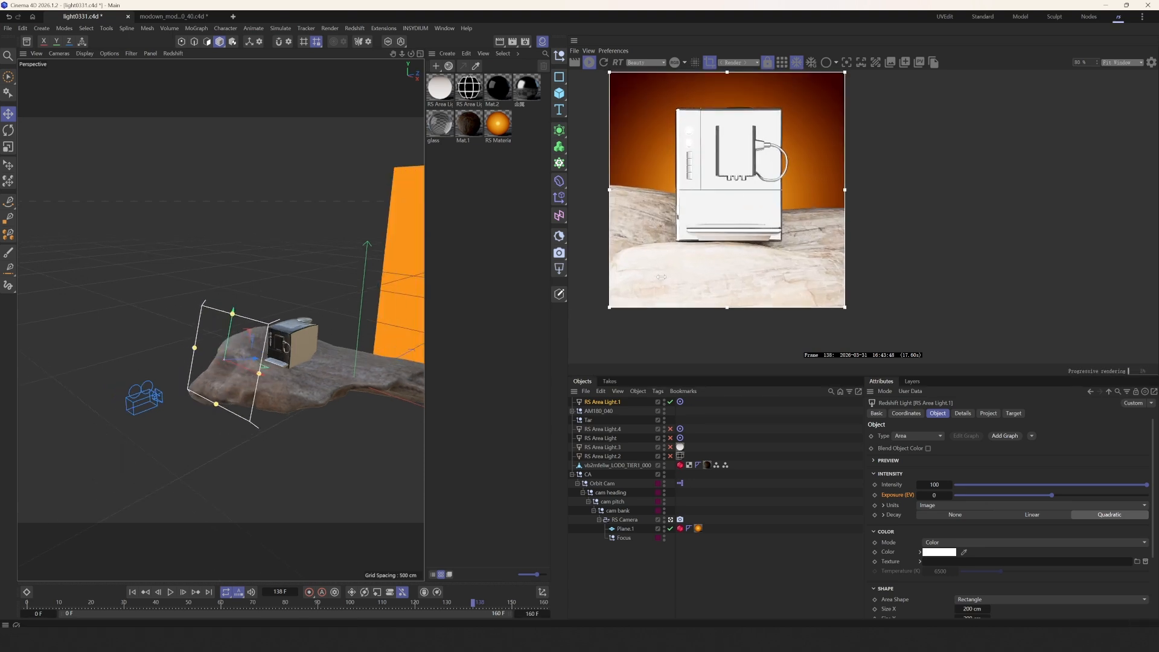
{"action": "middle_click_drag", "start_coordinate": [722, 257], "coordinate": [719, 299]}
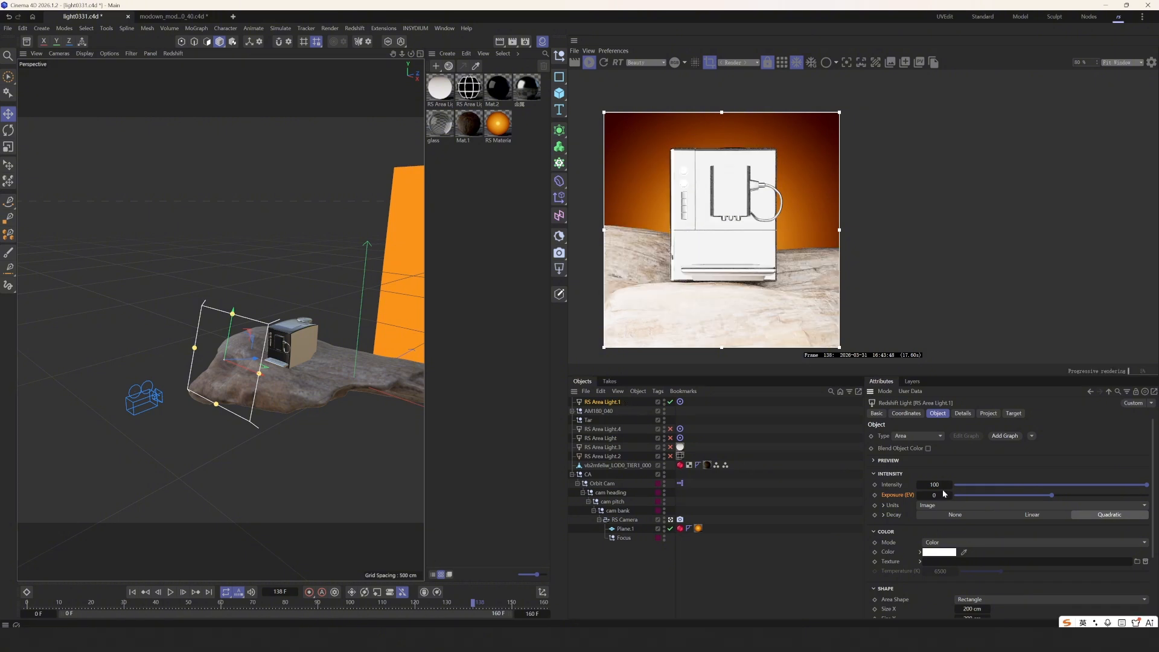
- Set RS Area Light.1's intensity to 1, recentre the render, and move the light about 38 cm
{"action": "key", "text": "Return"}
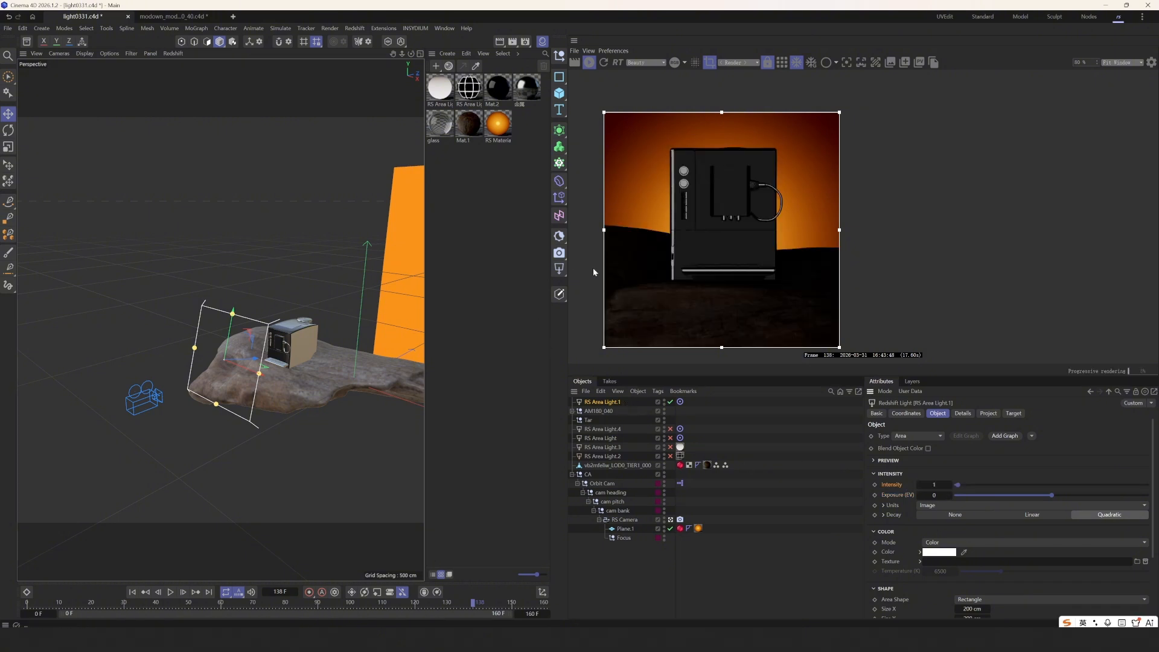
{"action": "middle_click_drag", "start_coordinate": [670, 292], "coordinate": [706, 323]}
{"action": "scroll", "coordinate": [656, 294], "scroll_direction": "up", "scroll_amount": 1}
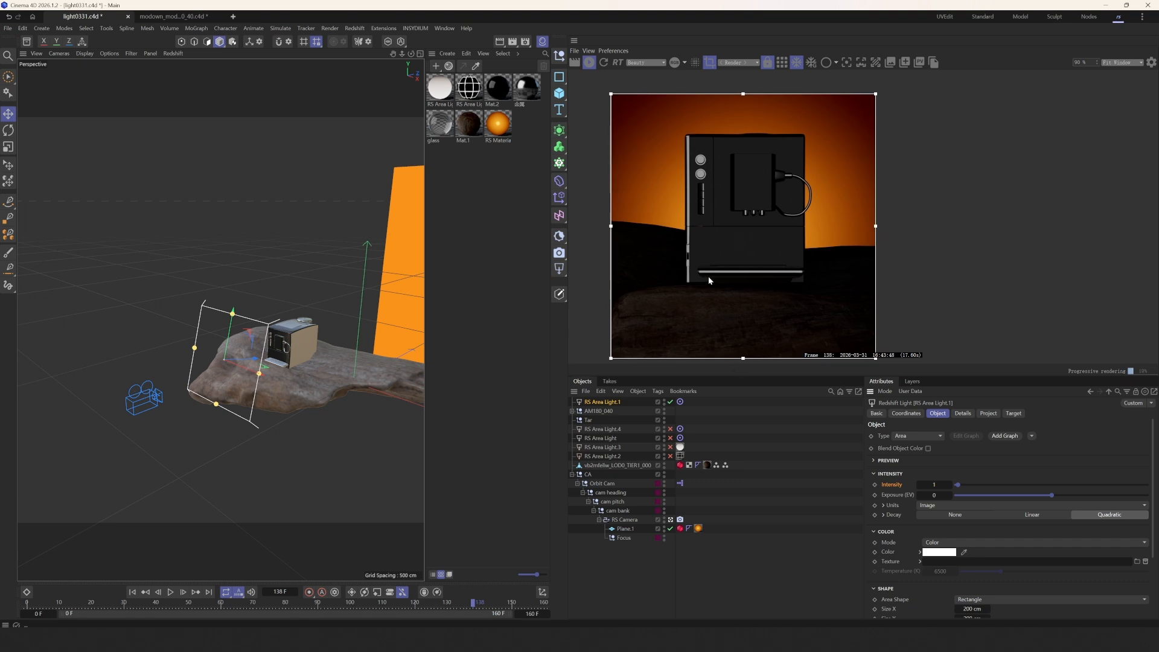
{"action": "scroll", "coordinate": [709, 276], "scroll_direction": "up", "scroll_amount": 1}
{"action": "left_click_drag", "start_coordinate": [242, 413], "coordinate": [326, 394], "text": "alt"}
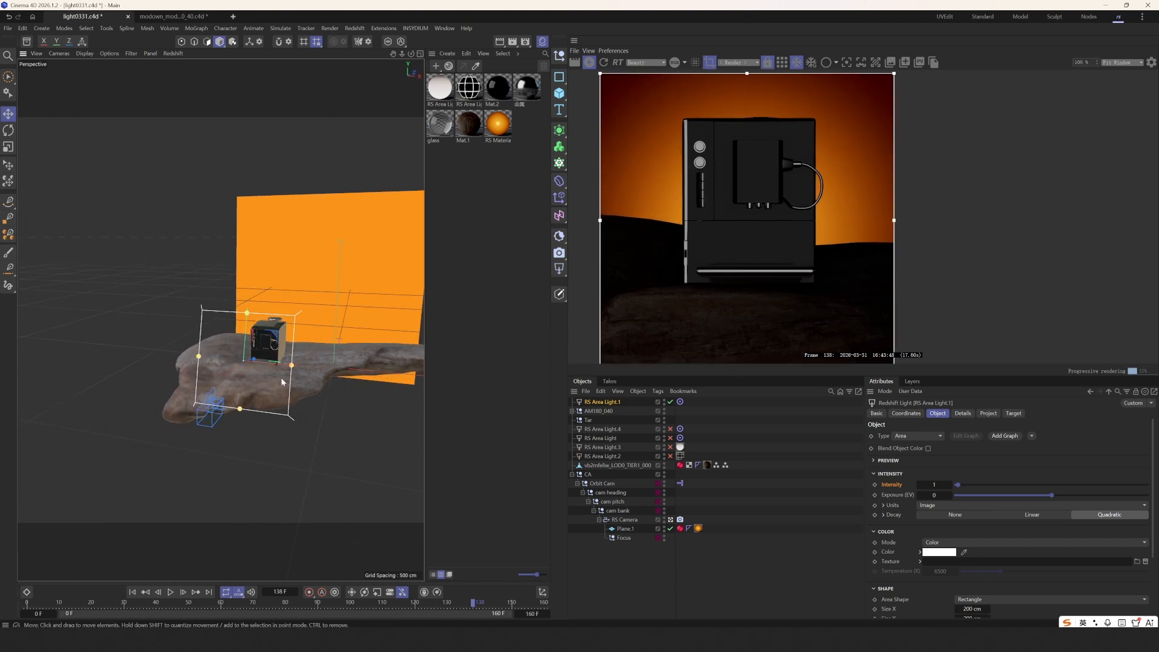
{"action": "mouse_move", "coordinate": [262, 361]}
{"action": "left_mouse_down"}
{"action": "mouse_move", "coordinate": [256, 393]}
{"action": "mouse_move", "coordinate": [241, 372]}
{"action": "mouse_move", "coordinate": [258, 378]}
{"action": "left_mouse_up"}
{"action": "scroll", "coordinate": [934, 560], "scroll_direction": "down", "scroll_amount": 3}
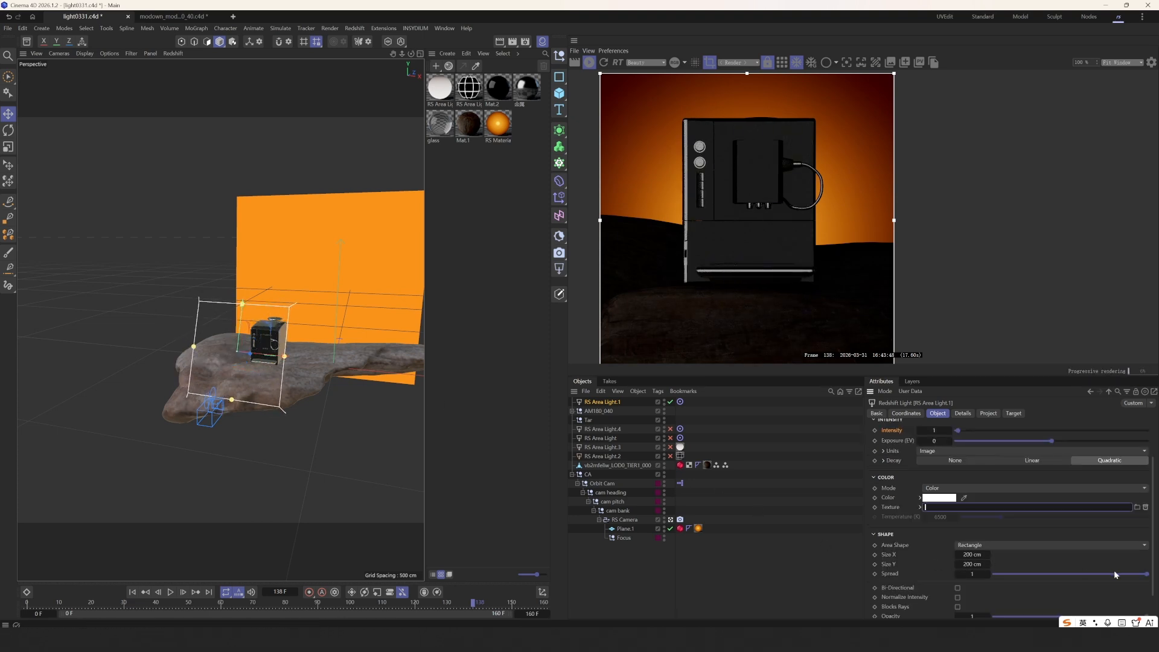
- Reduce the light's spread and try intensities 0, 0.2 and 0.5, checking its exclusion and shadow settings
{"action": "mouse_move", "coordinate": [1110, 574]}
{"action": "left_mouse_down"}
{"action": "mouse_move", "coordinate": [1071, 575]}
{"action": "mouse_move", "coordinate": [1109, 575]}
{"action": "left_mouse_up"}
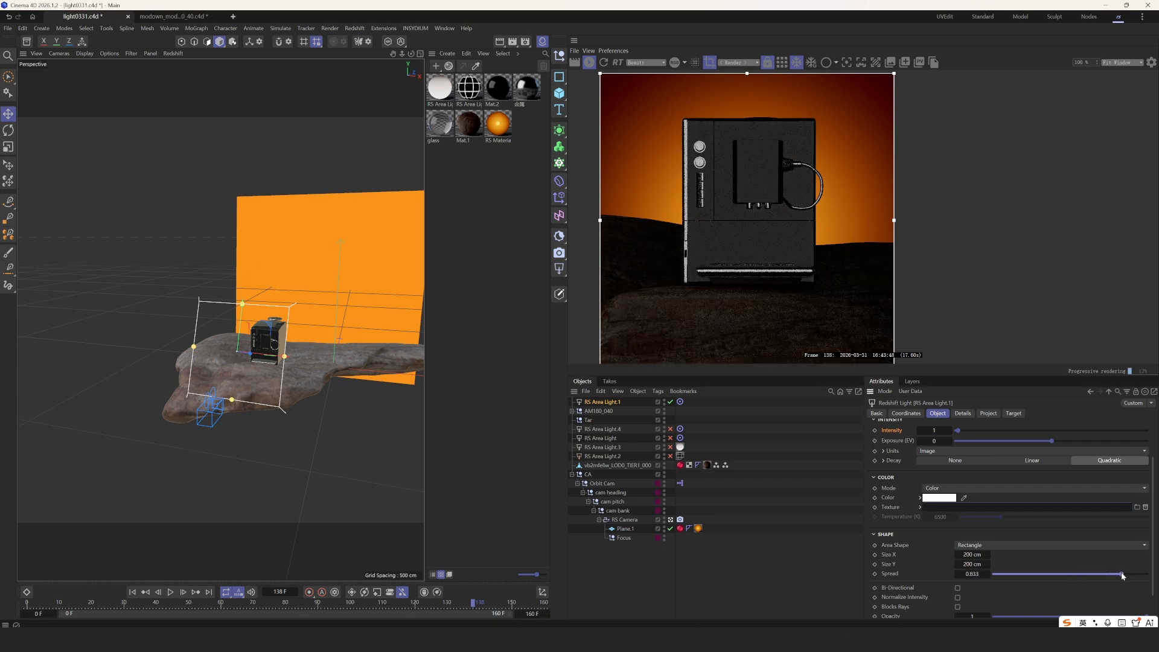
{"action": "scroll", "coordinate": [909, 504], "scroll_direction": "up", "scroll_amount": 3}
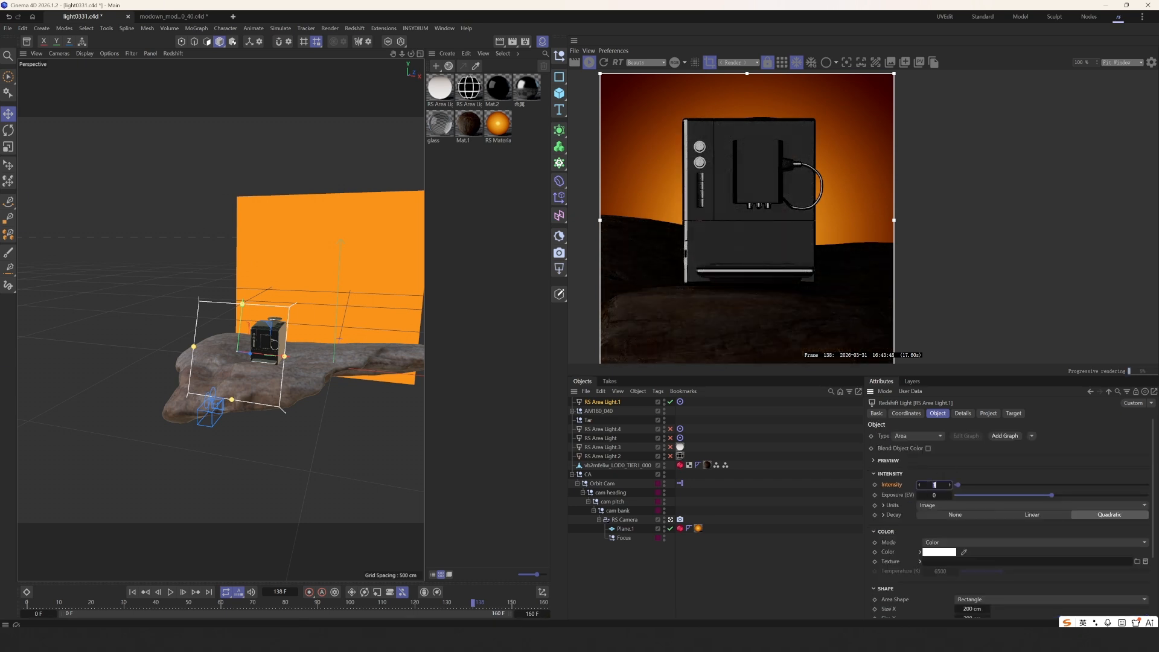
{"action": "key", "text": "Return"}
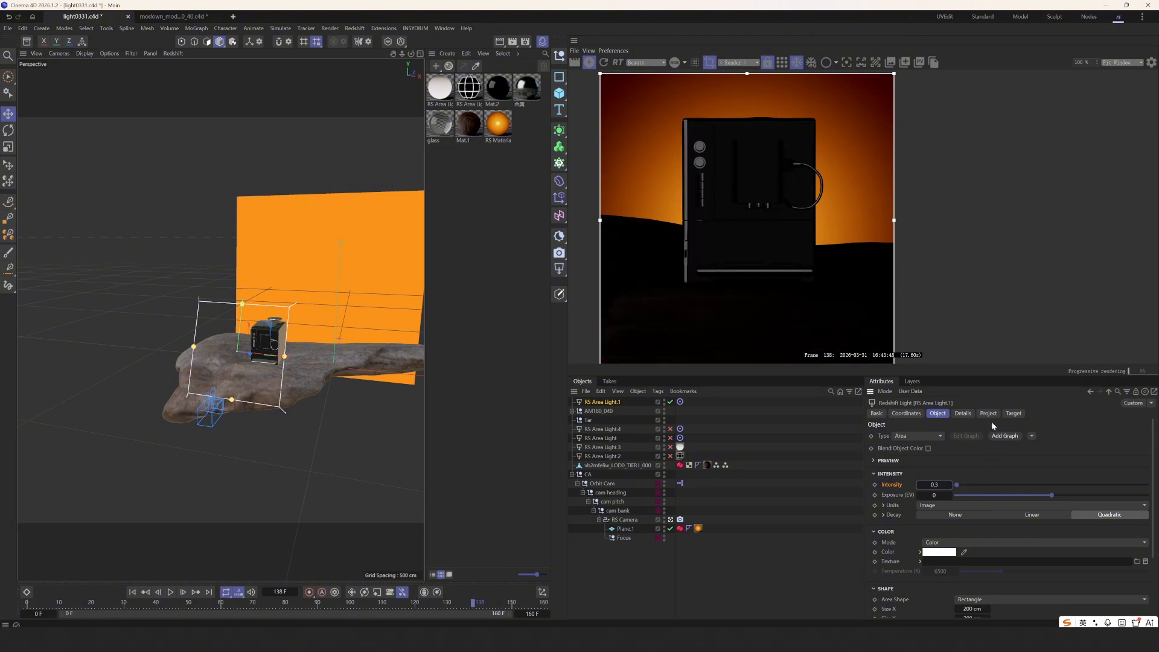
{"action": "left_click", "coordinate": [989, 414]}
{"action": "left_click", "coordinate": [962, 414]}
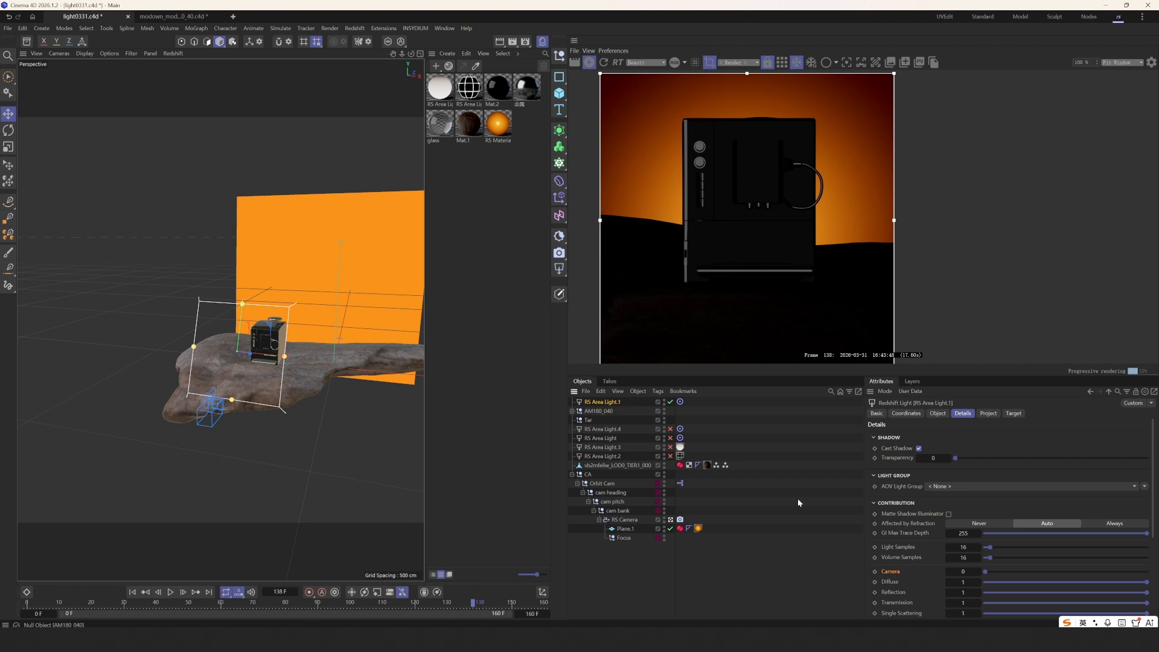
{"action": "left_click", "coordinate": [937, 415]}
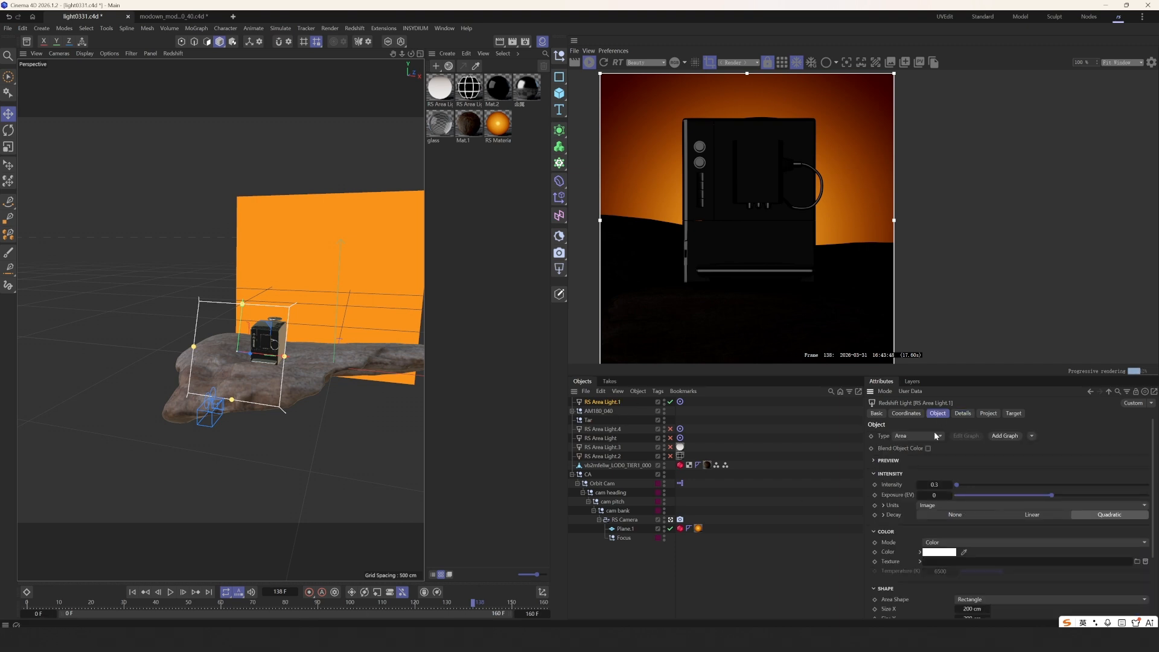
{"action": "double_click", "coordinate": [940, 484]}
{"action": "type", "text": "0.2"}
{"action": "key", "text": "Return"}
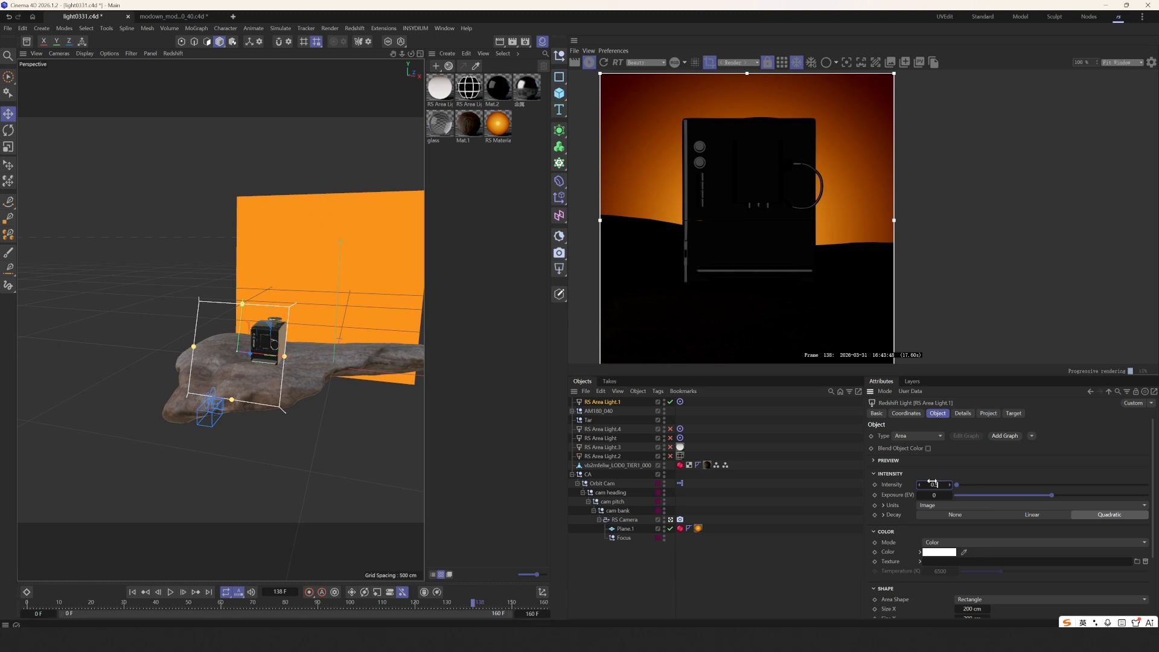
{"action": "key", "text": "Return"}
- Narrow RS Area Light.1 to about 148 cm, recentre the render preview, and duplicate the light
{"action": "left_click_drag", "start_coordinate": [307, 380], "coordinate": [246, 363], "text": "alt"}
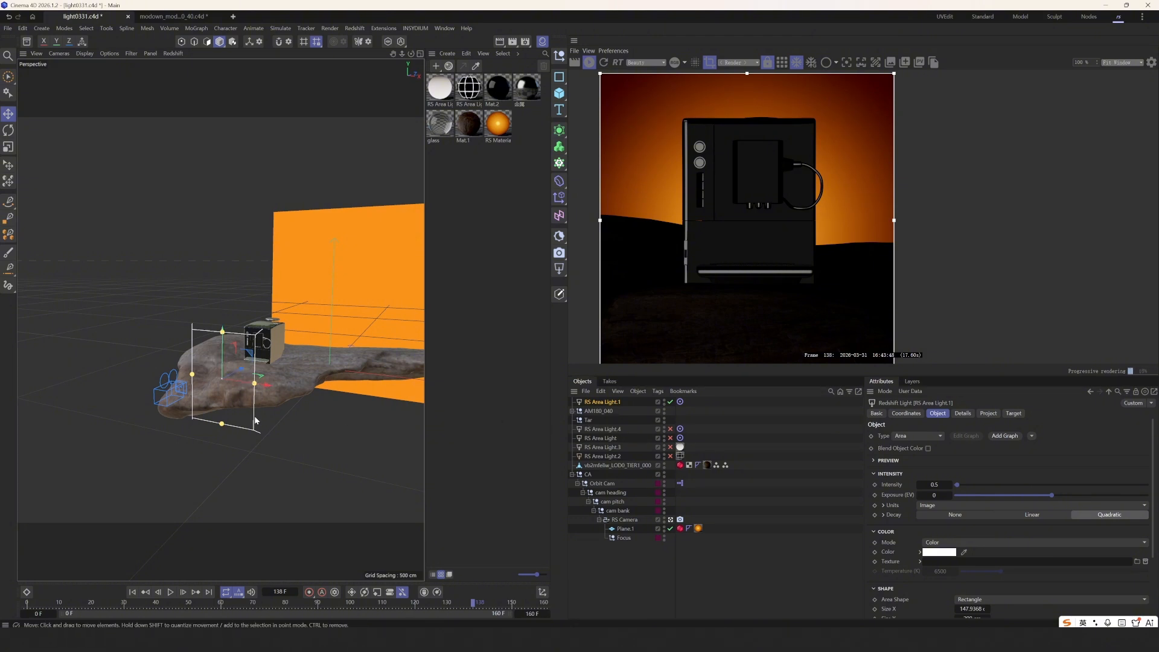
{"action": "left_click_drag", "start_coordinate": [225, 374], "coordinate": [259, 385], "text": "alt"}
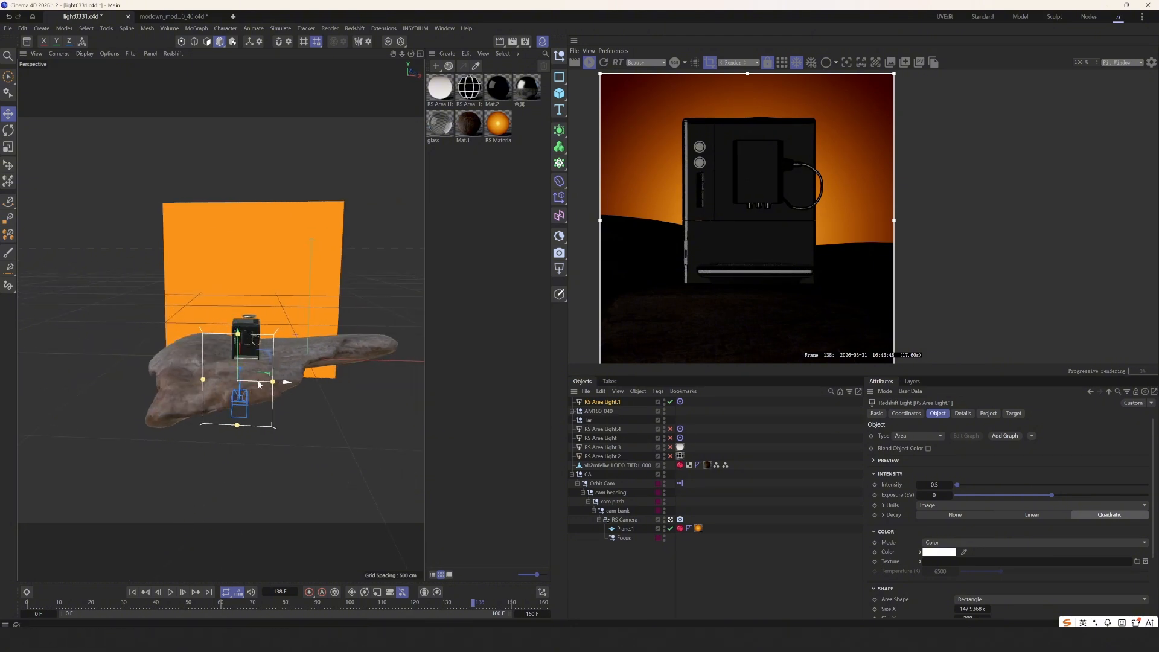
{"action": "scroll", "coordinate": [778, 276], "scroll_direction": "up", "scroll_amount": 2}
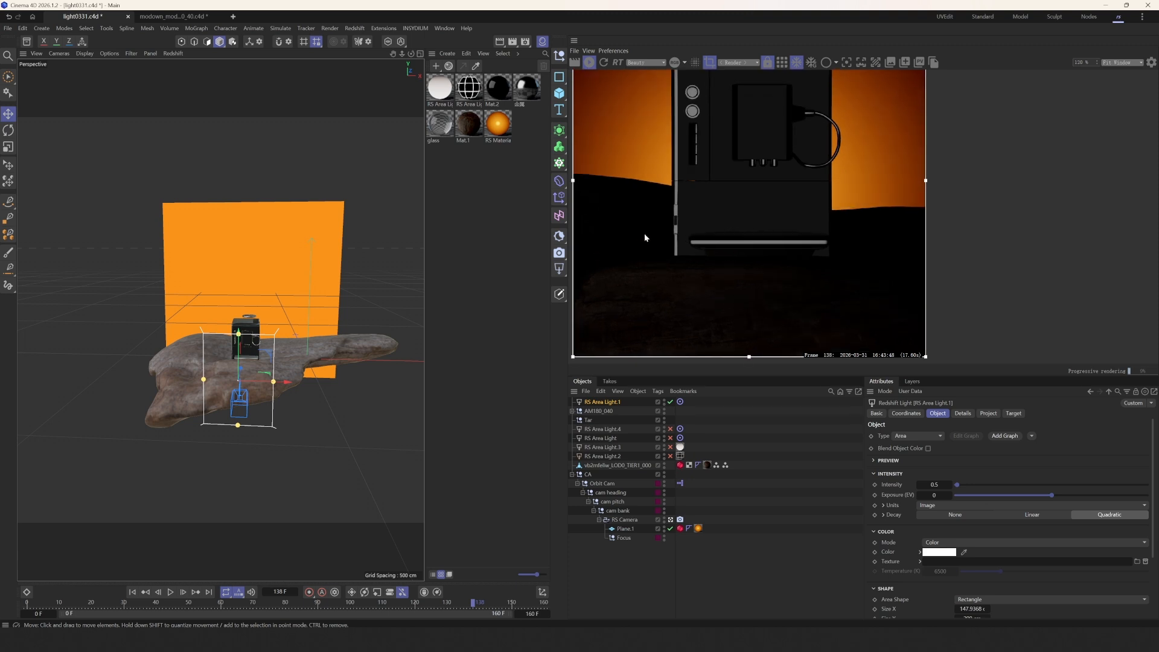
{"action": "scroll", "coordinate": [701, 259], "scroll_direction": "up", "scroll_amount": 2}
{"action": "scroll", "coordinate": [794, 270], "scroll_direction": "down", "scroll_amount": 3}
{"action": "middle_click_drag", "start_coordinate": [781, 259], "coordinate": [757, 277]}
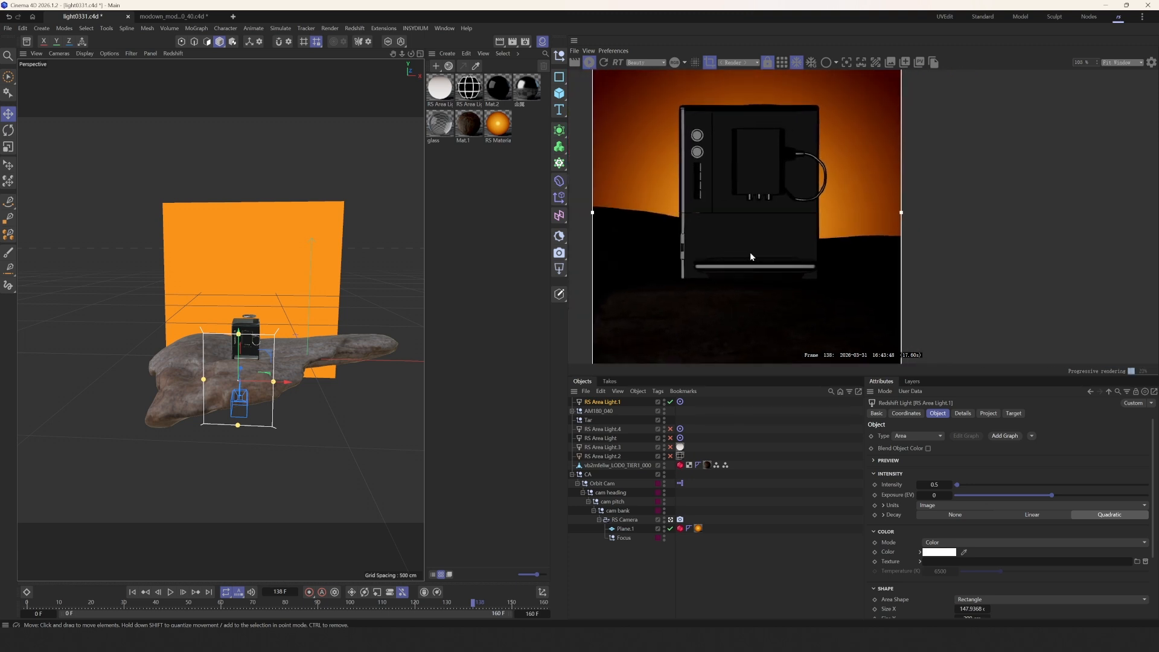
{"action": "middle_click_drag", "start_coordinate": [712, 159], "coordinate": [711, 210]}
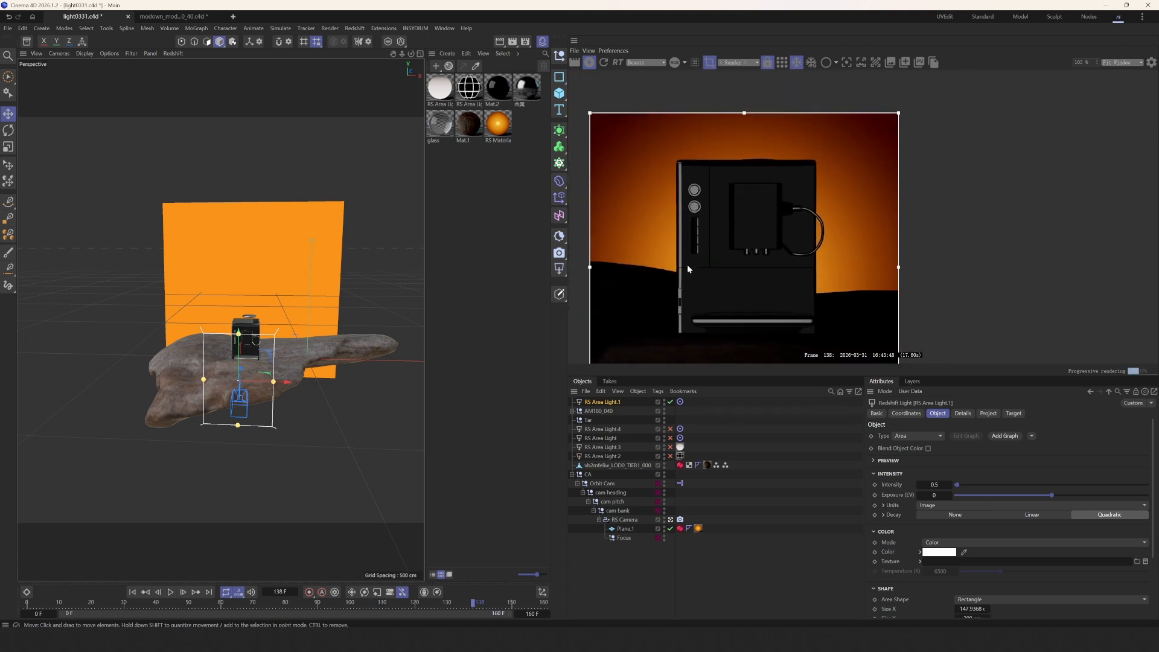
{"action": "middle_click_drag", "start_coordinate": [687, 265], "coordinate": [705, 208]}
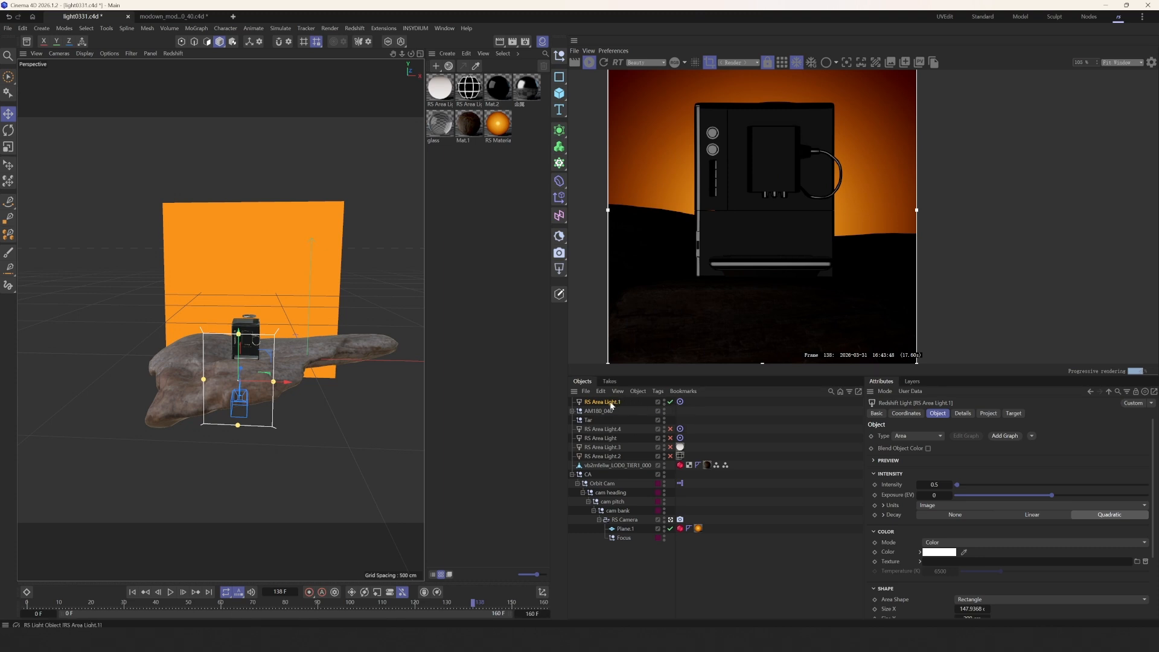
{"action": "left_click_drag", "start_coordinate": [610, 403], "coordinate": [602, 401], "text": "ctrl"}
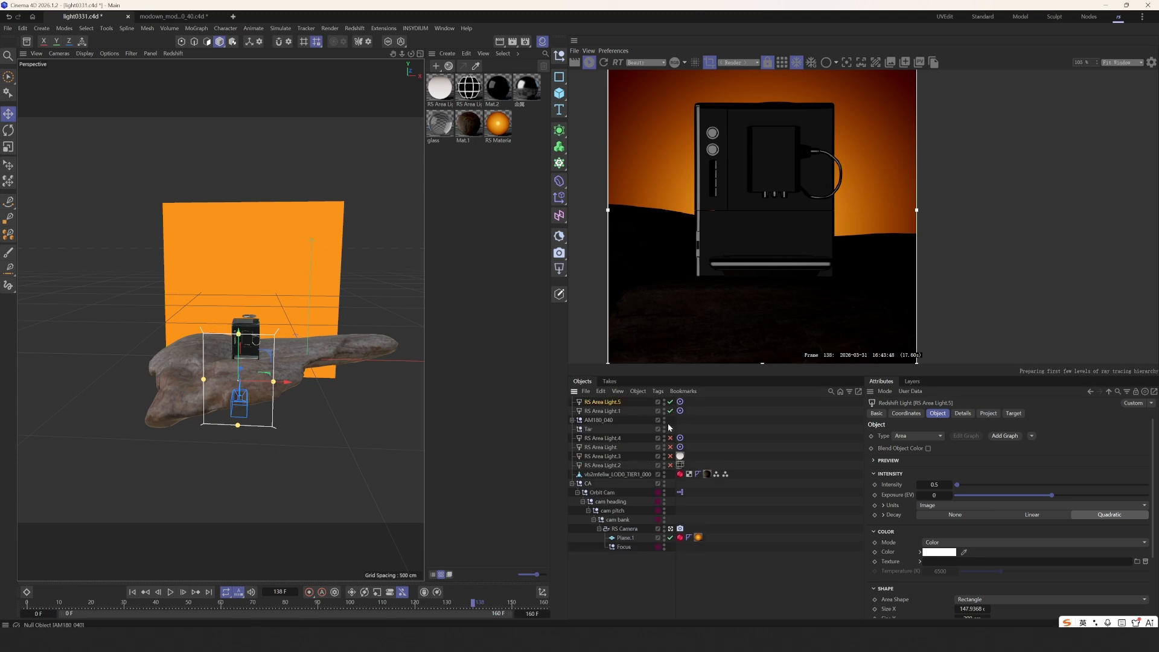
- Move the copied light up and beside the coffee machine and stretch it taller
{"action": "left_click_drag", "start_coordinate": [360, 373], "coordinate": [139, 441], "text": "alt"}
{"action": "left_click_drag", "start_coordinate": [219, 346], "coordinate": [260, 298]}
{"action": "left_click_drag", "start_coordinate": [285, 354], "coordinate": [295, 309]}
{"action": "left_click_drag", "start_coordinate": [233, 364], "coordinate": [397, 361], "text": "alt"}
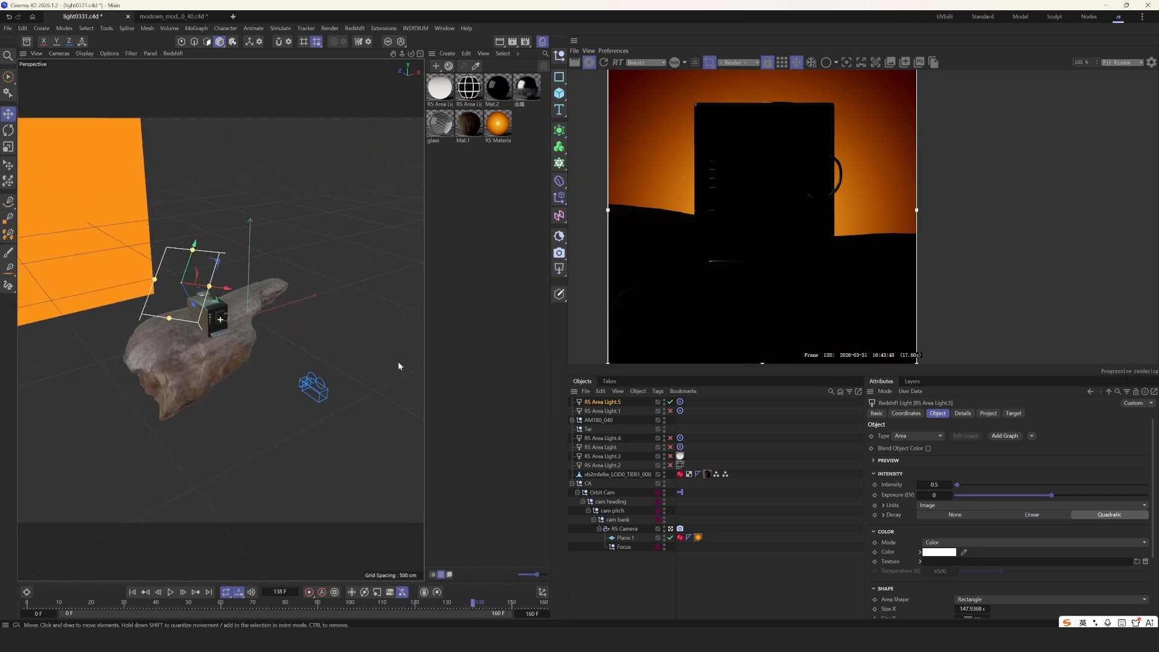
{"action": "left_click_drag", "start_coordinate": [285, 322], "coordinate": [314, 417]}
{"action": "left_click_drag", "start_coordinate": [214, 316], "coordinate": [214, 295]}
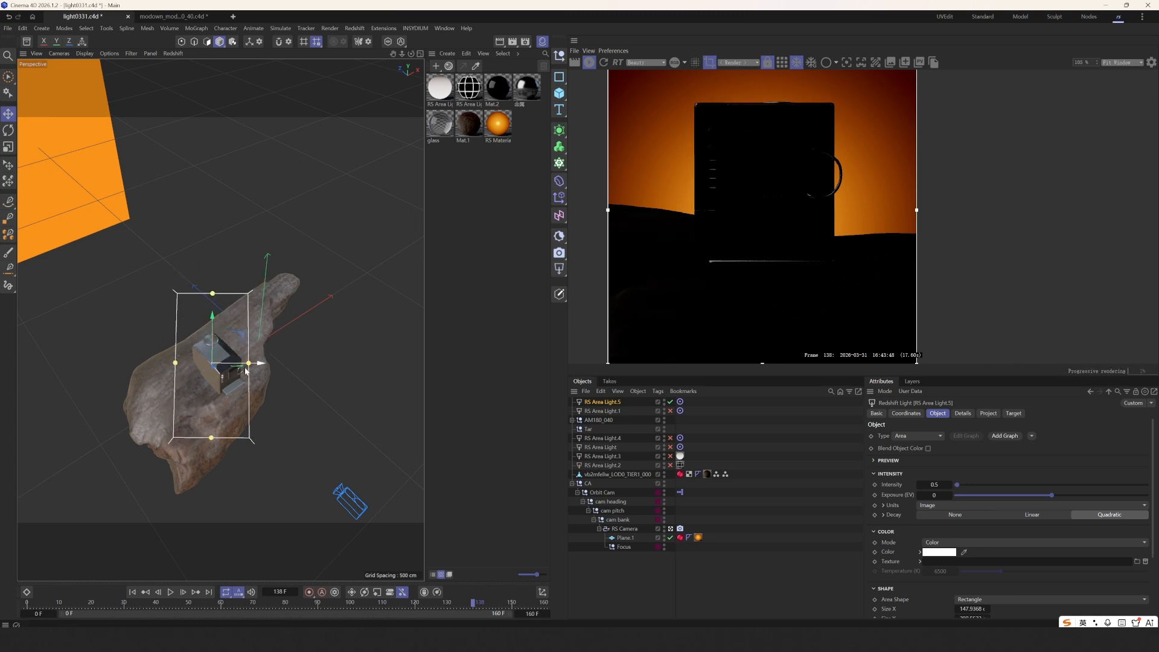
{"action": "left_click_drag", "start_coordinate": [258, 364], "coordinate": [195, 306]}
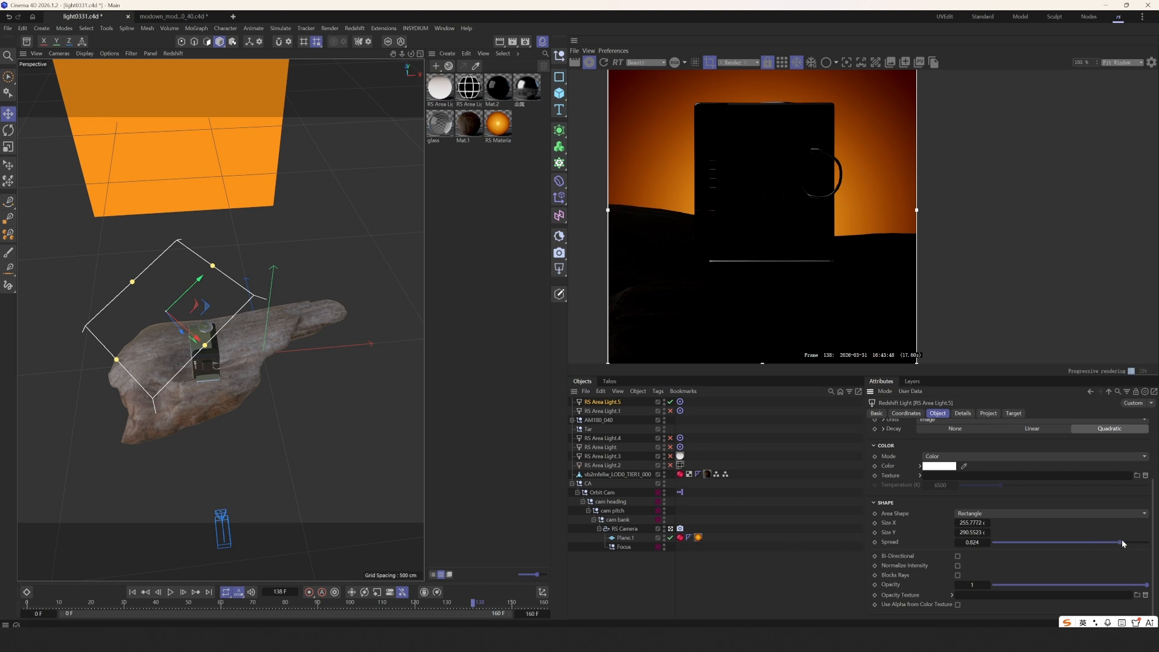
- Set the light's spread to 1 and tilt and enlarge it, checking reflections in the render
{"action": "left_click_drag", "start_coordinate": [1121, 542], "coordinate": [1148, 542]}
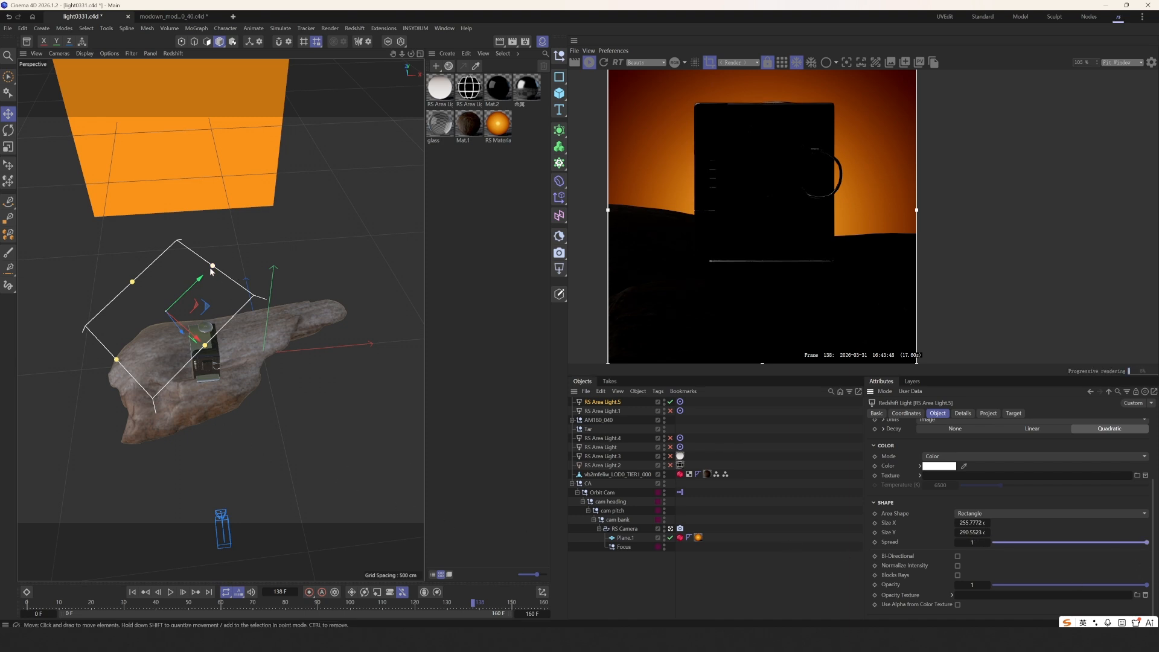
{"action": "left_click_drag", "start_coordinate": [213, 266], "coordinate": [207, 366]}
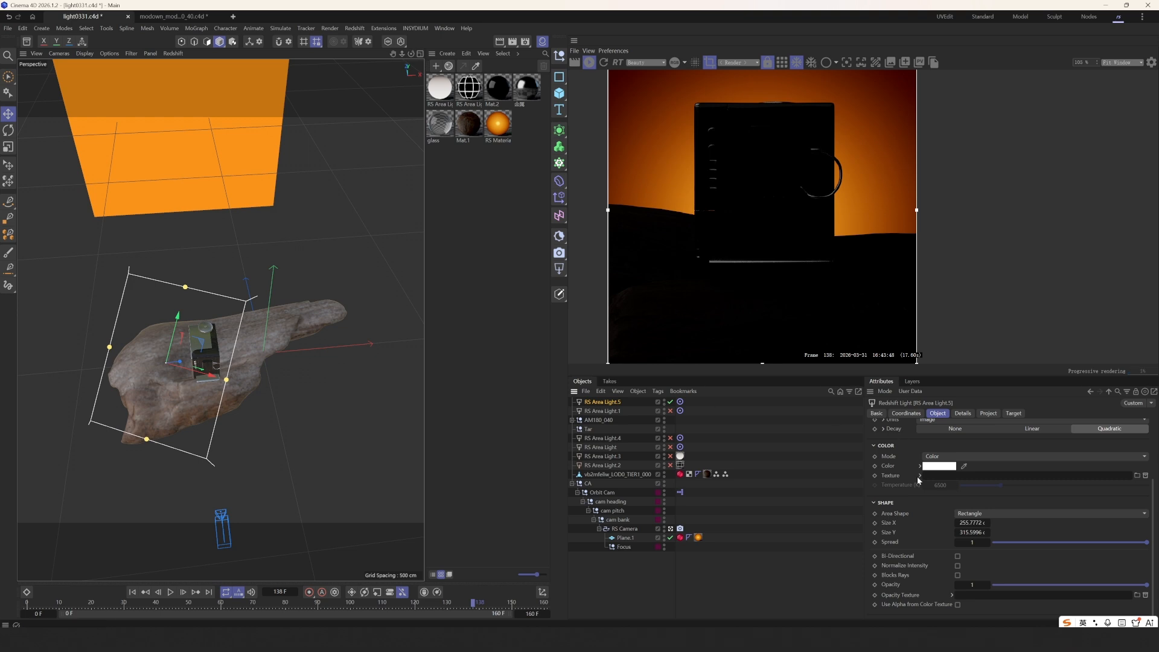
{"action": "scroll", "coordinate": [919, 480], "scroll_direction": "up", "scroll_amount": 3}
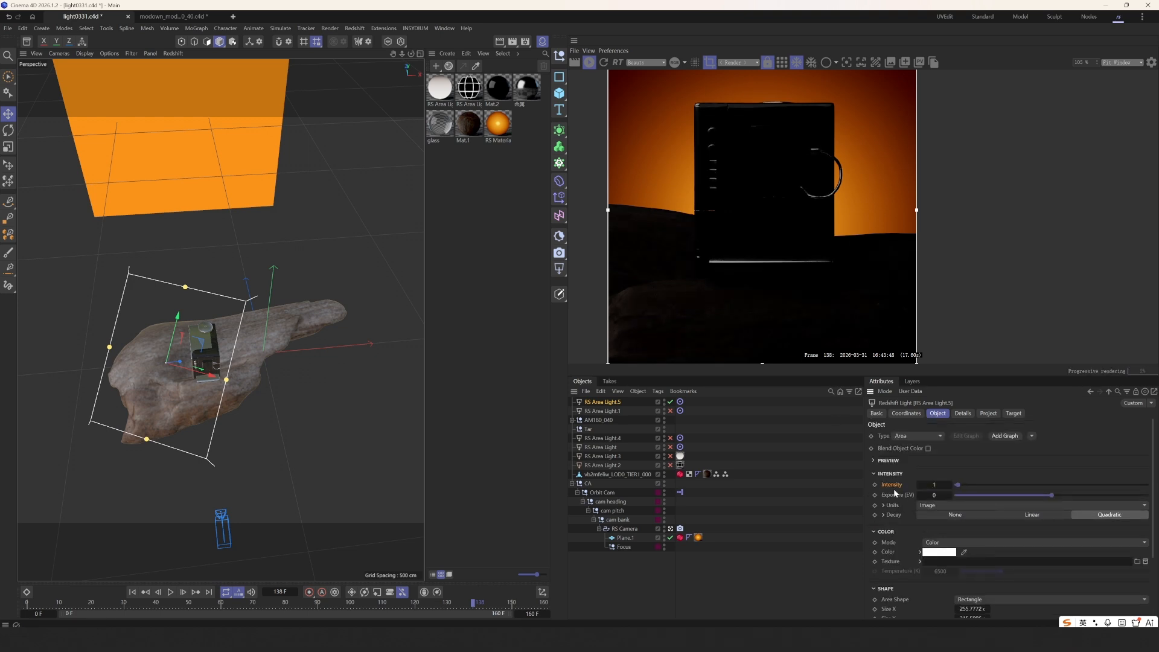
{"action": "scroll", "coordinate": [723, 236], "scroll_direction": "up", "scroll_amount": 4}
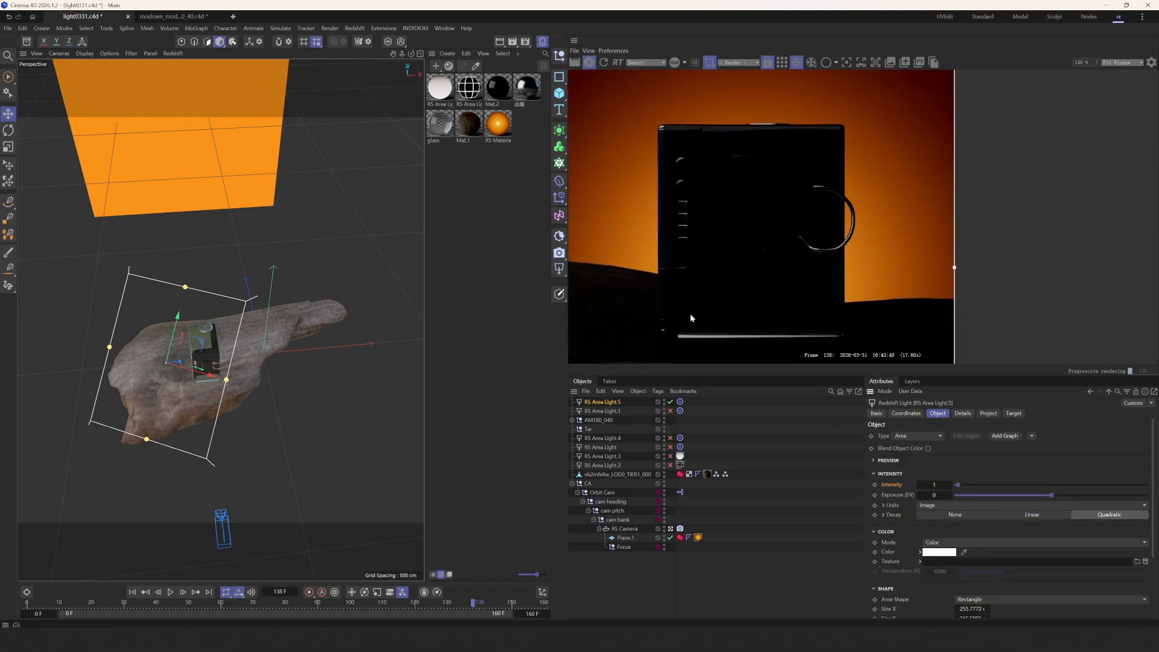
{"action": "scroll", "coordinate": [661, 256], "scroll_direction": "up", "scroll_amount": 2}
{"action": "scroll", "coordinate": [715, 222], "scroll_direction": "down", "scroll_amount": 1}
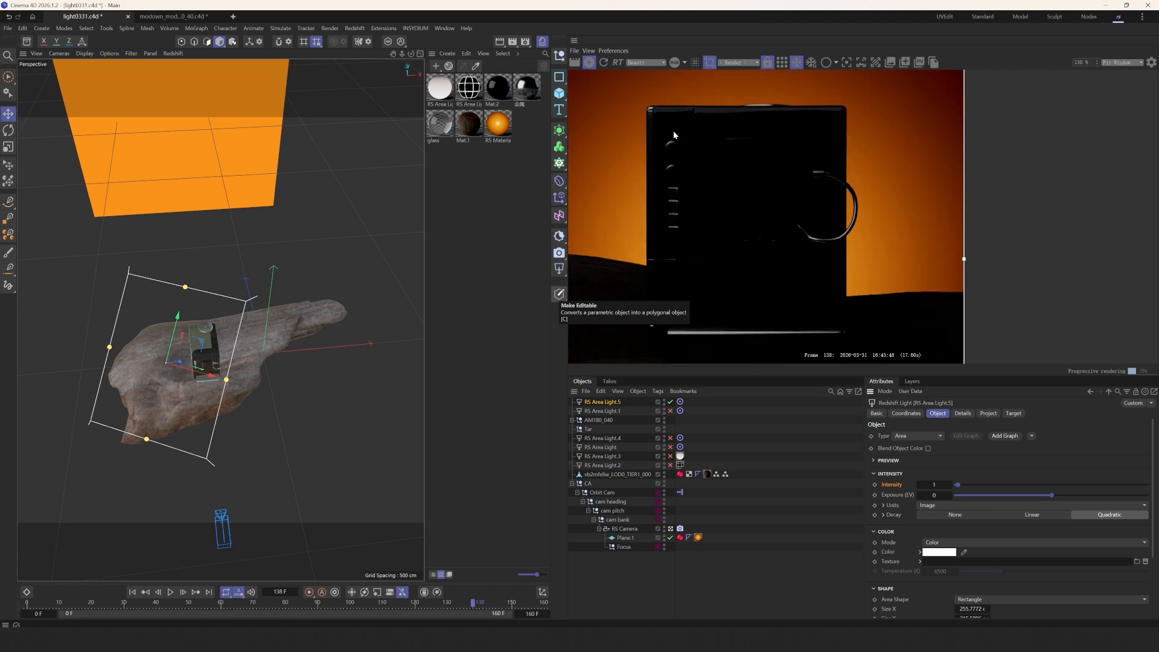
{"action": "middle_click_drag", "start_coordinate": [682, 282], "coordinate": [710, 234]}
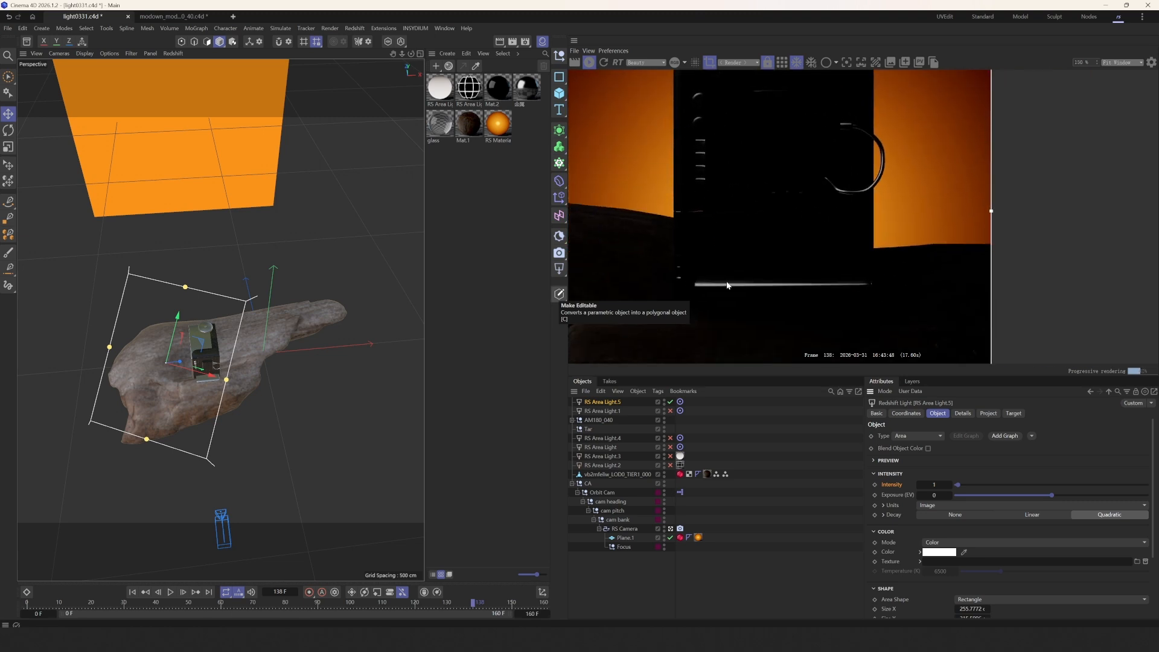
- Push the light back and enlarge it to about 349.7 cm wide and much taller
{"action": "left_click_drag", "start_coordinate": [216, 383], "coordinate": [125, 366], "text": "alt"}
{"action": "scroll", "coordinate": [737, 287], "scroll_direction": "down", "scroll_amount": 2}
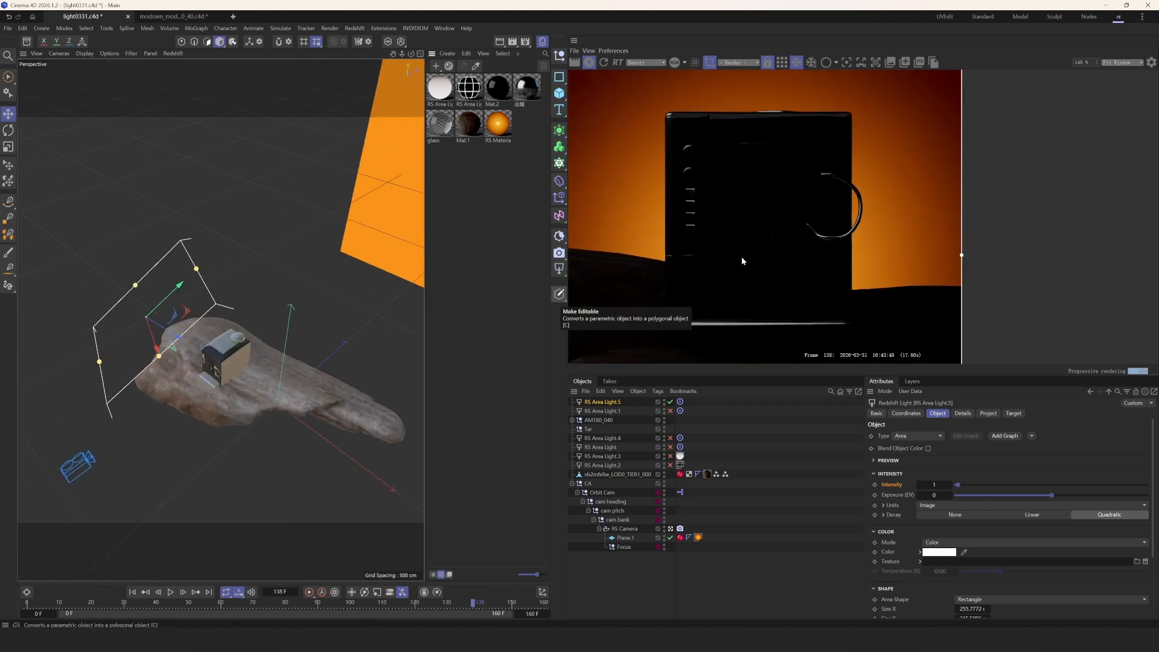
{"action": "left_click_drag", "start_coordinate": [318, 340], "coordinate": [230, 360], "text": "alt"}
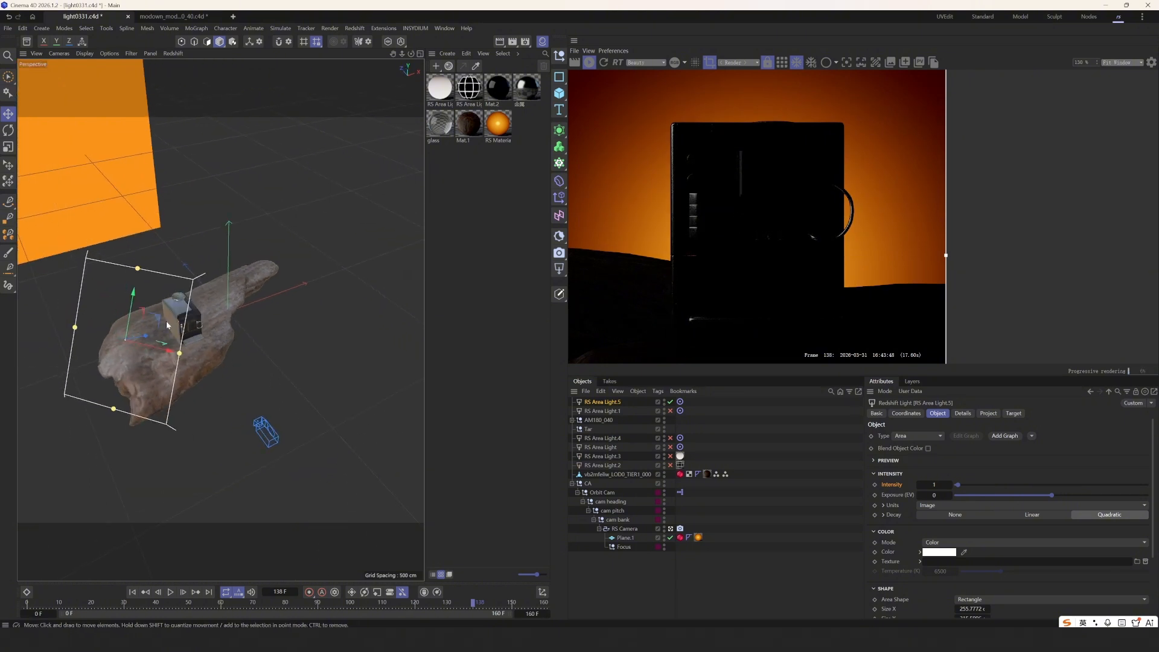
{"action": "mouse_move", "coordinate": [161, 321]}
{"action": "left_mouse_down"}
{"action": "mouse_move", "coordinate": [171, 308]}
{"action": "mouse_move", "coordinate": [171, 320]}
{"action": "left_mouse_up"}
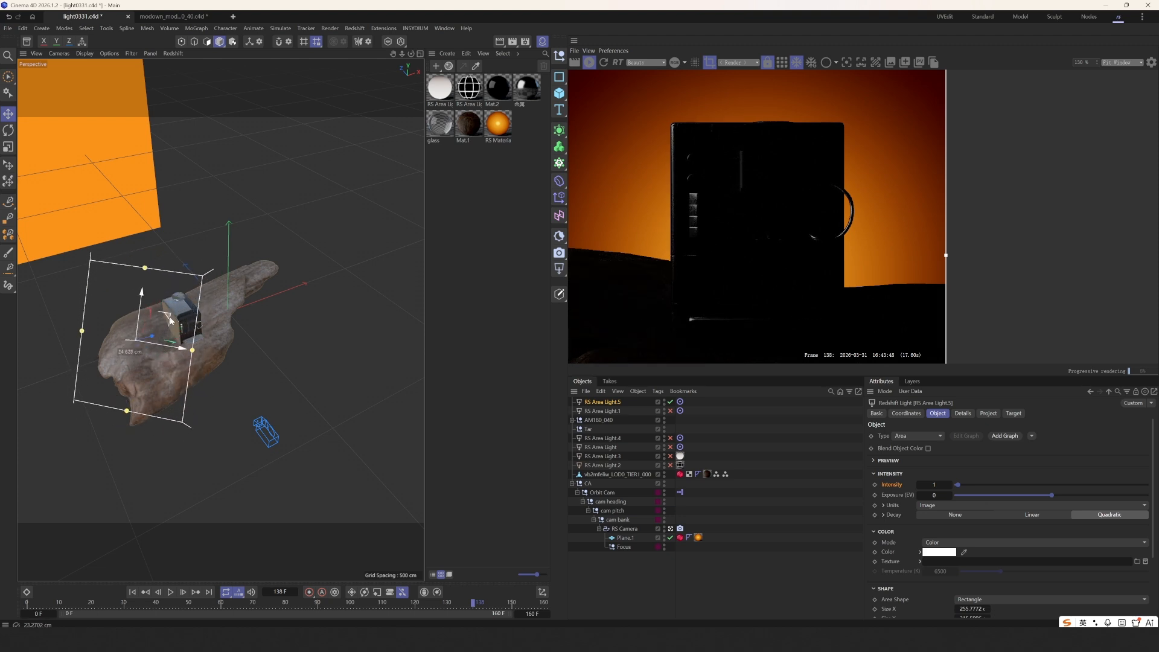
{"action": "middle_click_drag", "start_coordinate": [664, 250], "coordinate": [635, 218]}
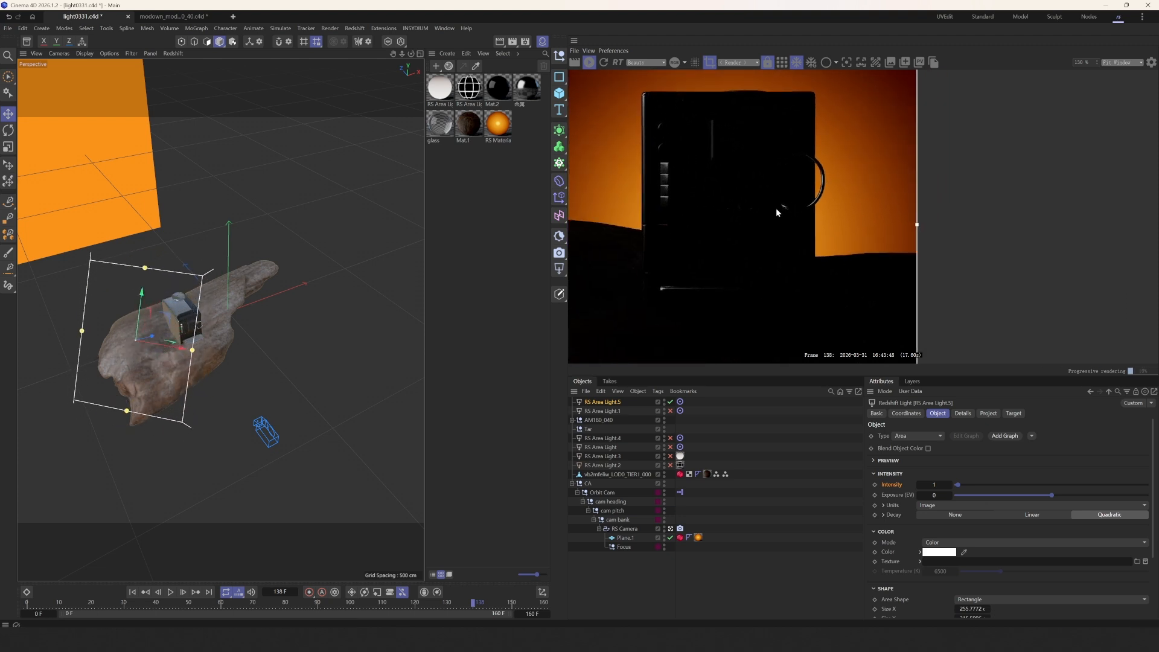
{"action": "left_click_drag", "start_coordinate": [139, 271], "coordinate": [142, 247]}
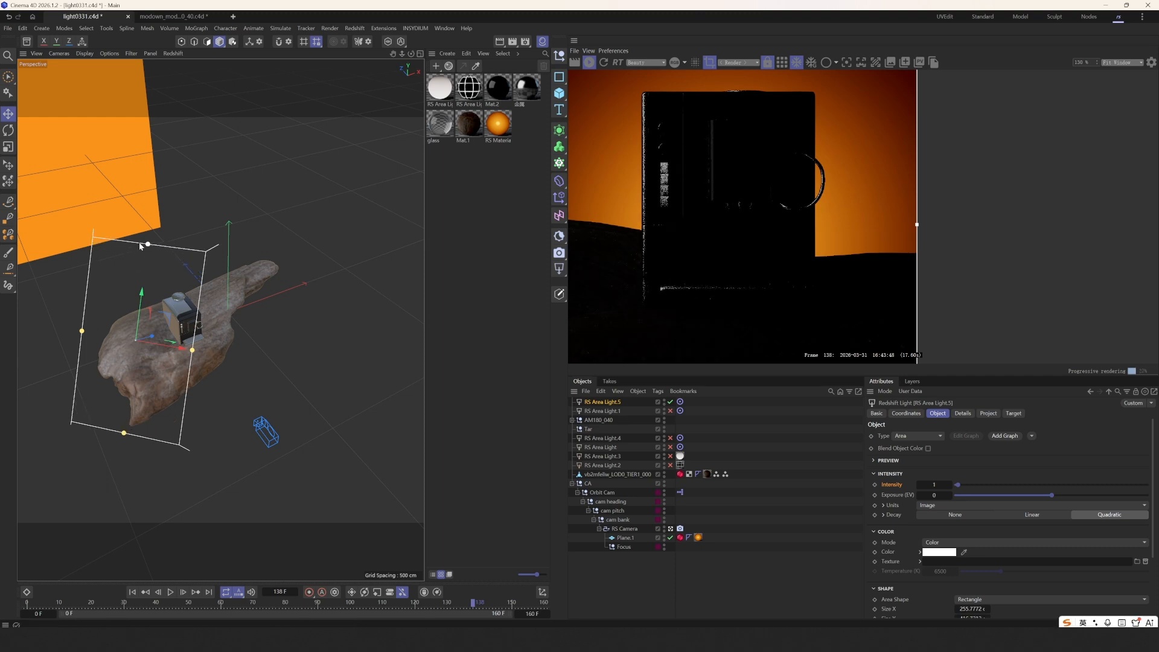
{"action": "left_click_drag", "start_coordinate": [192, 351], "coordinate": [215, 355]}
{"action": "mouse_move", "coordinate": [170, 306]}
{"action": "left_mouse_down"}
{"action": "mouse_move", "coordinate": [187, 278]}
{"action": "mouse_move", "coordinate": [168, 296]}
{"action": "left_mouse_up"}
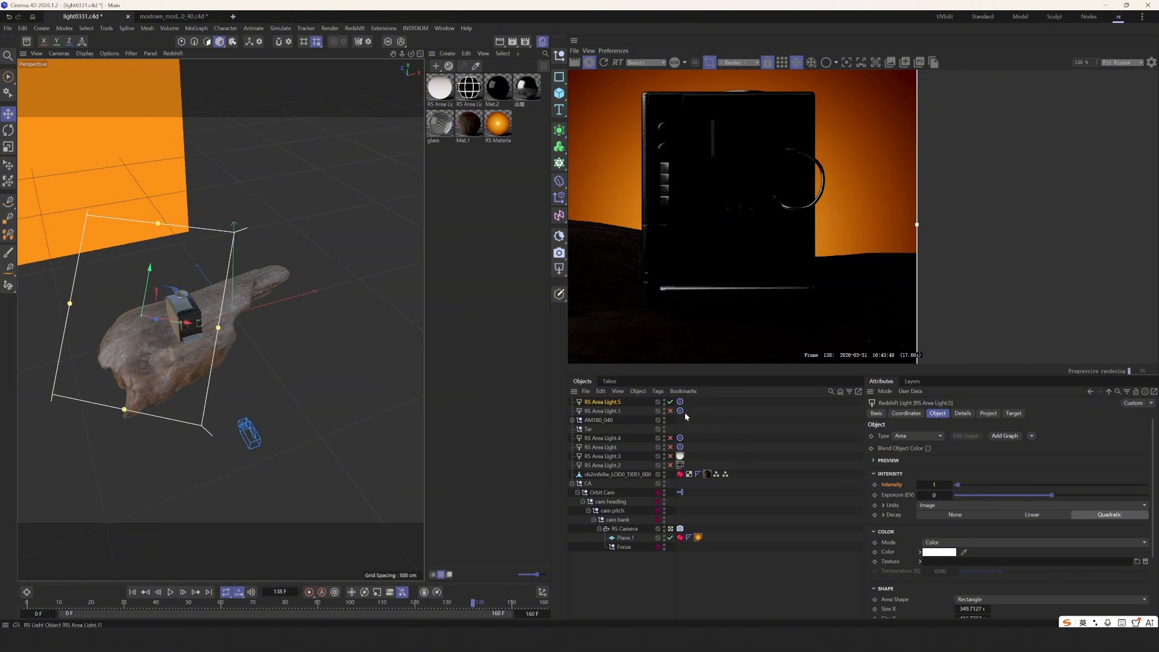
- Lower RS Area Light.1's intensity to 0.2, then deselect it and recentre the views
{"action": "left_click", "coordinate": [607, 413]}
{"action": "left_click_drag", "start_coordinate": [120, 369], "coordinate": [185, 366], "text": "alt"}
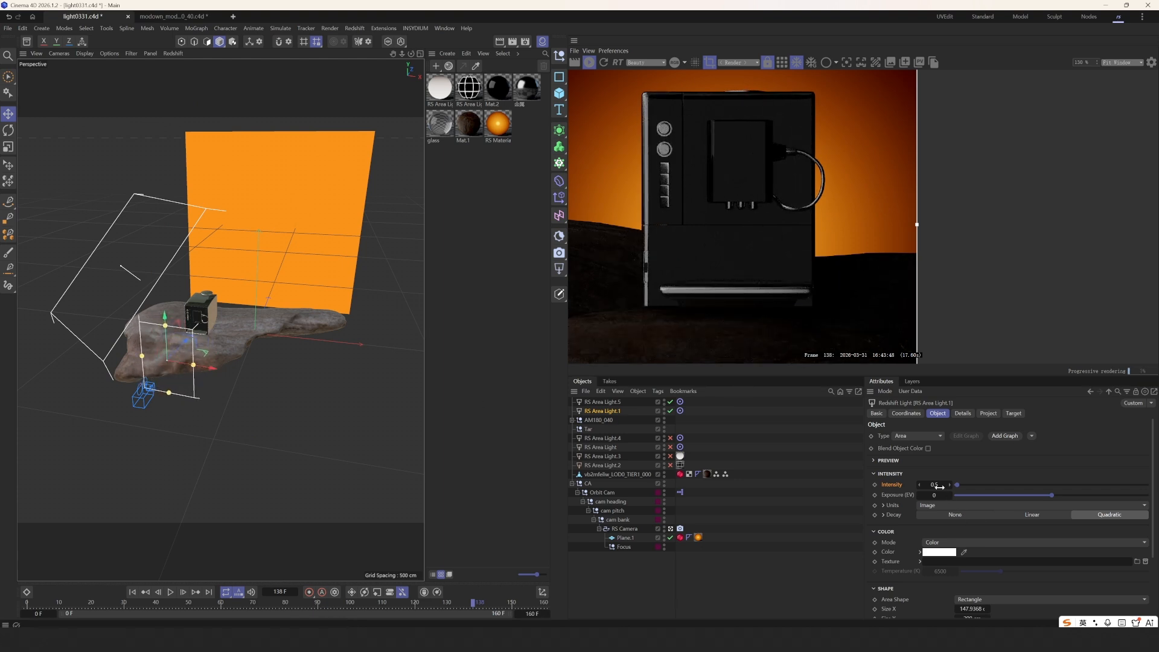
{"action": "key", "text": "Return"}
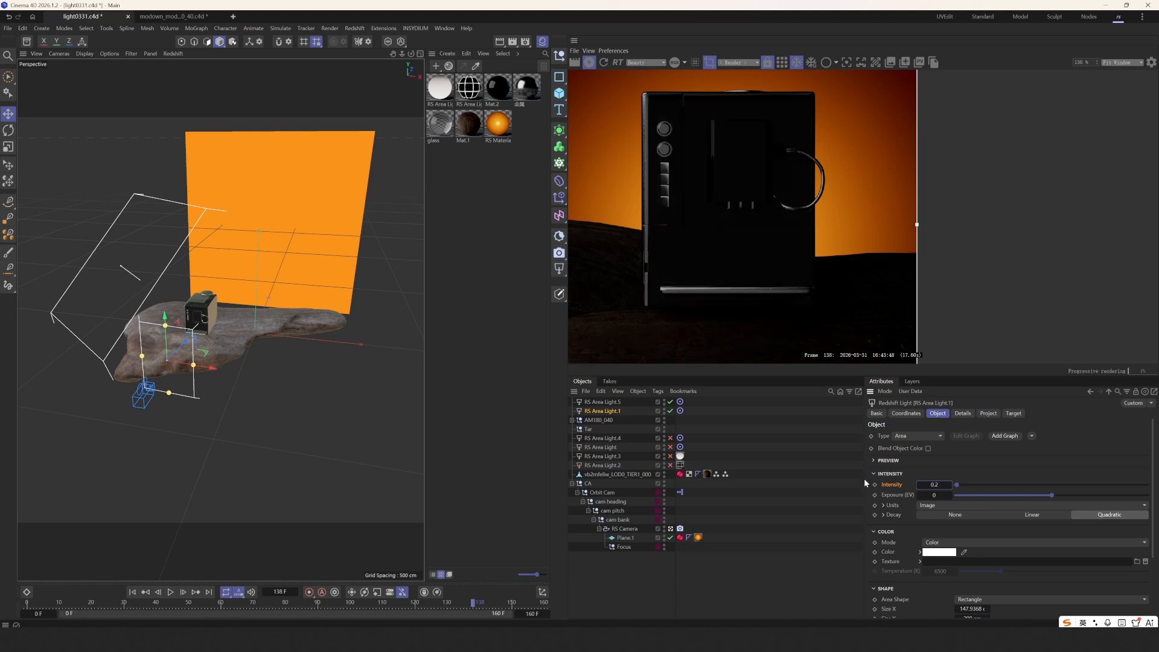
{"action": "left_click", "coordinate": [154, 339]}
{"action": "middle_click_drag", "start_coordinate": [201, 339], "coordinate": [222, 367], "text": "alt"}
{"action": "scroll", "coordinate": [223, 367], "scroll_direction": "up", "scroll_amount": 3}
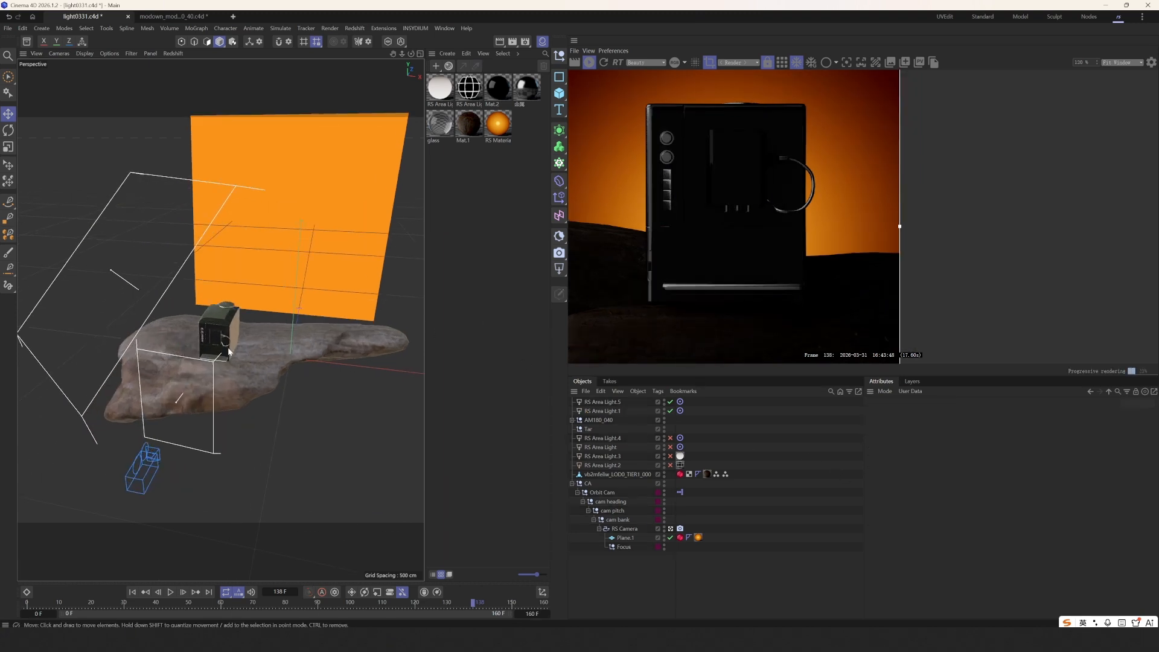
{"action": "middle_click_drag", "start_coordinate": [757, 180], "coordinate": [761, 198]}
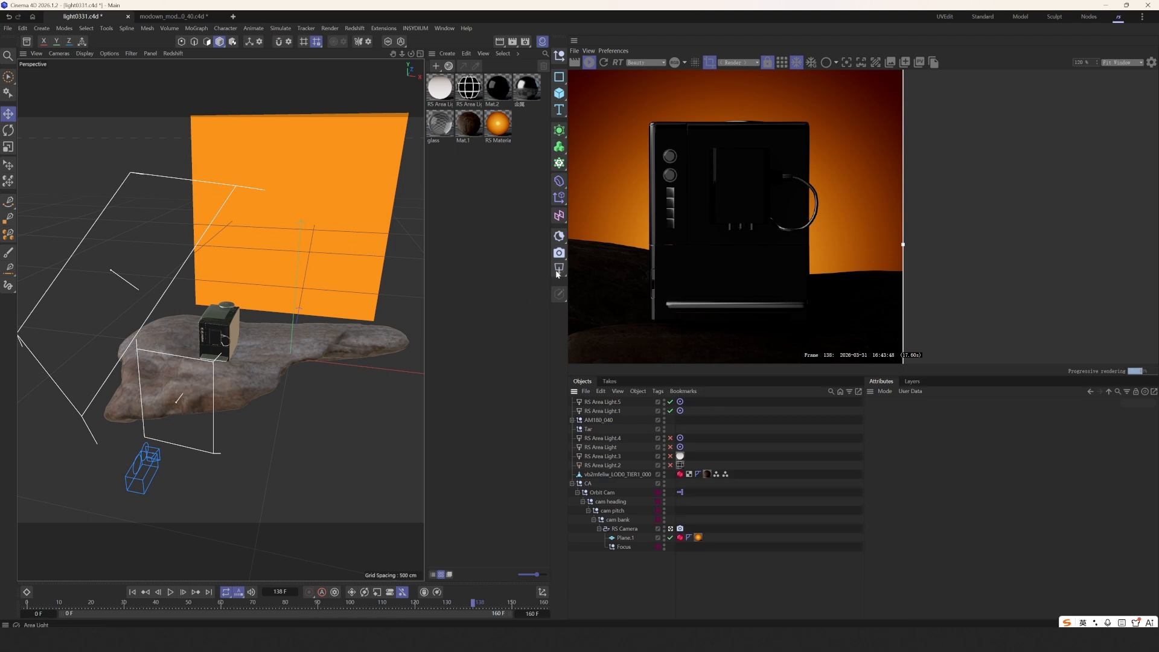
- Create a new RS Area Light and position it over the coffee machine
{"action": "left_click_drag", "start_coordinate": [556, 274], "coordinate": [595, 355]}
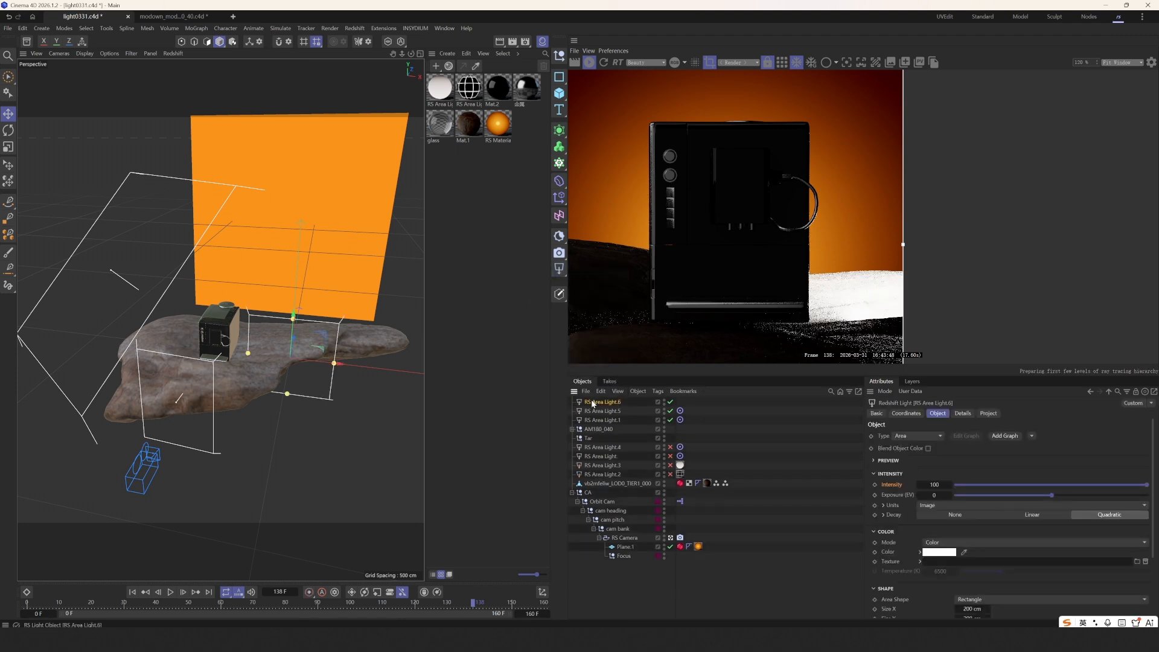
{"action": "left_click_drag", "start_coordinate": [338, 314], "coordinate": [249, 383], "text": "alt"}
{"action": "left_click_drag", "start_coordinate": [267, 428], "coordinate": [175, 318]}
{"action": "scroll", "coordinate": [175, 318], "scroll_direction": "up", "scroll_amount": 8}
{"action": "left_click_drag", "start_coordinate": [255, 355], "coordinate": [369, 349], "text": "alt"}
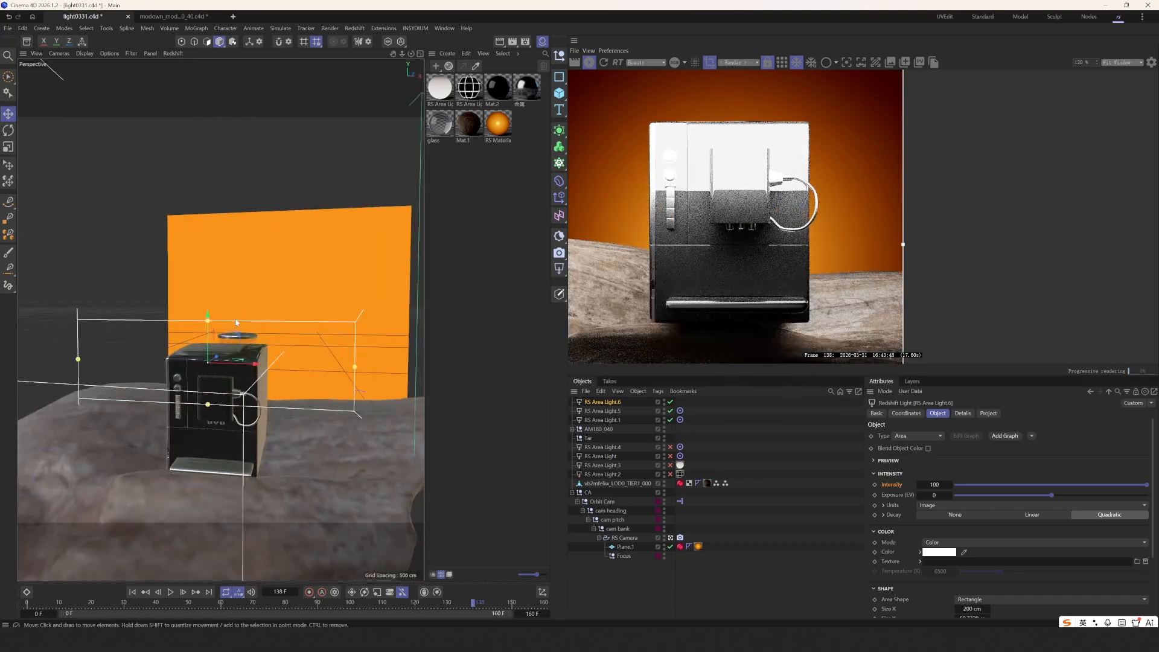
{"action": "left_click_drag", "start_coordinate": [208, 316], "coordinate": [242, 367]}
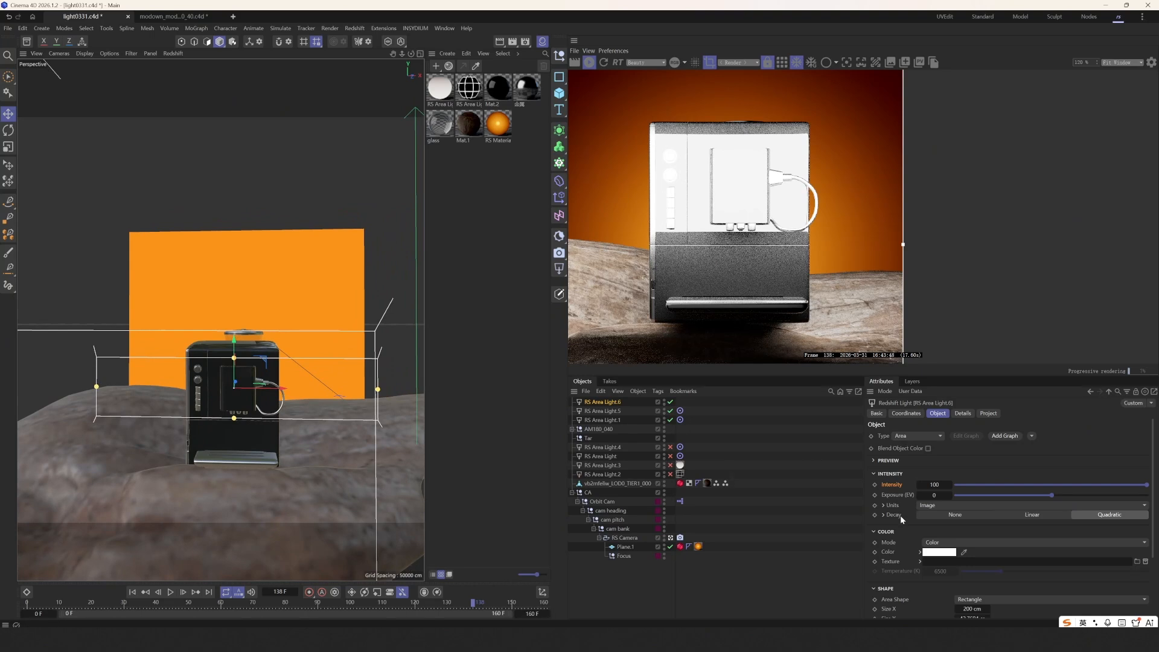
- Set the new light's intensity to 3 and tilt it slightly
{"action": "key", "text": "Return"}
{"action": "key", "text": "r"}
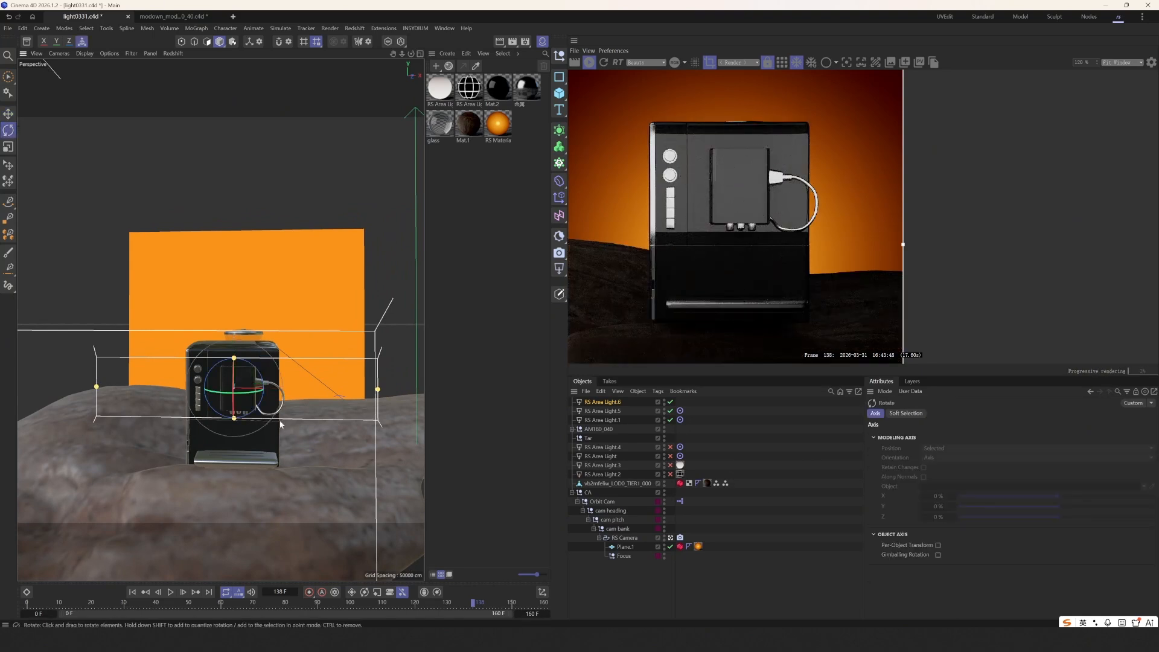
{"action": "left_click_drag", "start_coordinate": [258, 377], "coordinate": [197, 351]}
{"action": "key", "text": "e"}
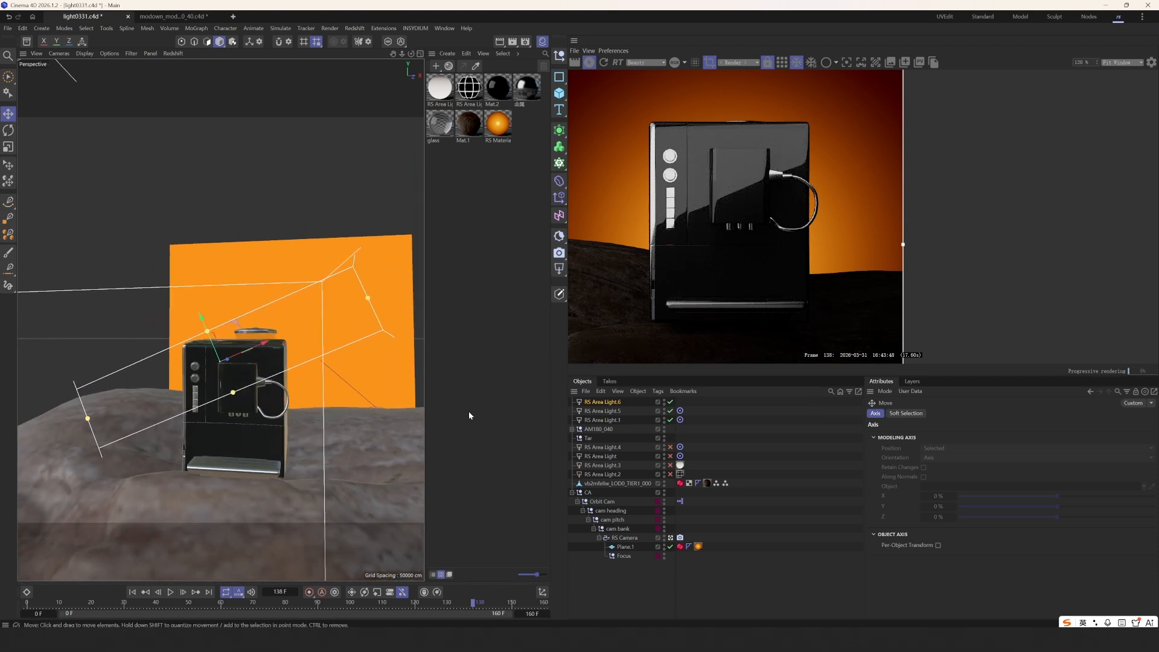
- Add a node graph to RS Area Light.6 and open its material in the Node Editor
{"action": "left_click", "coordinate": [602, 406]}
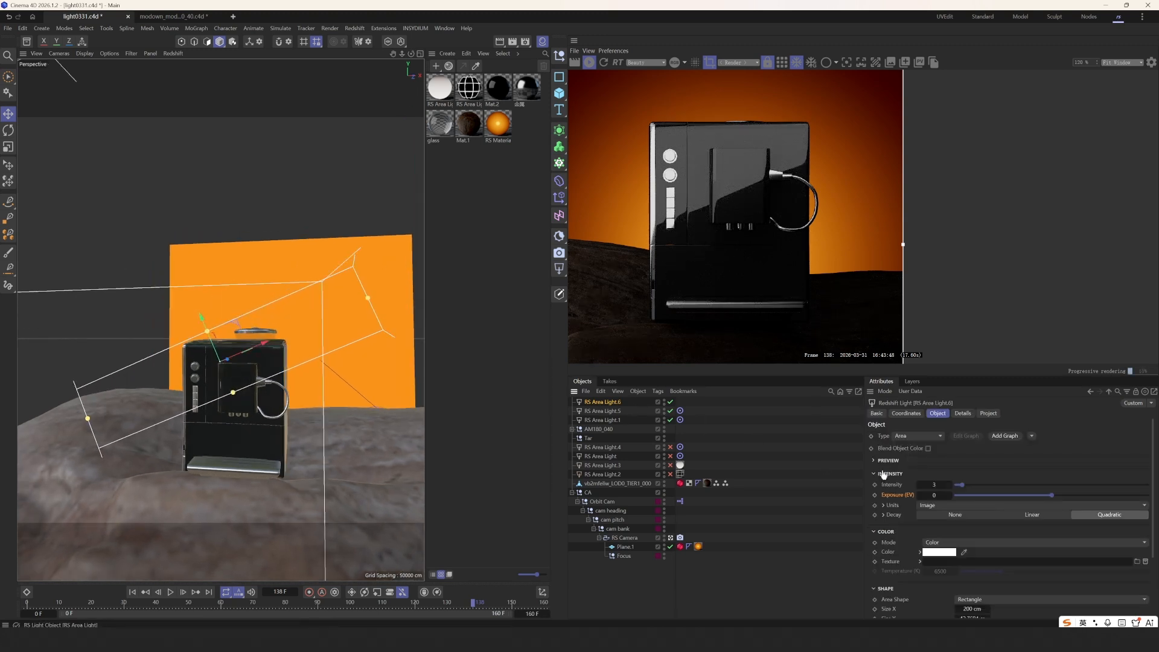
{"action": "left_click", "coordinate": [1000, 436]}
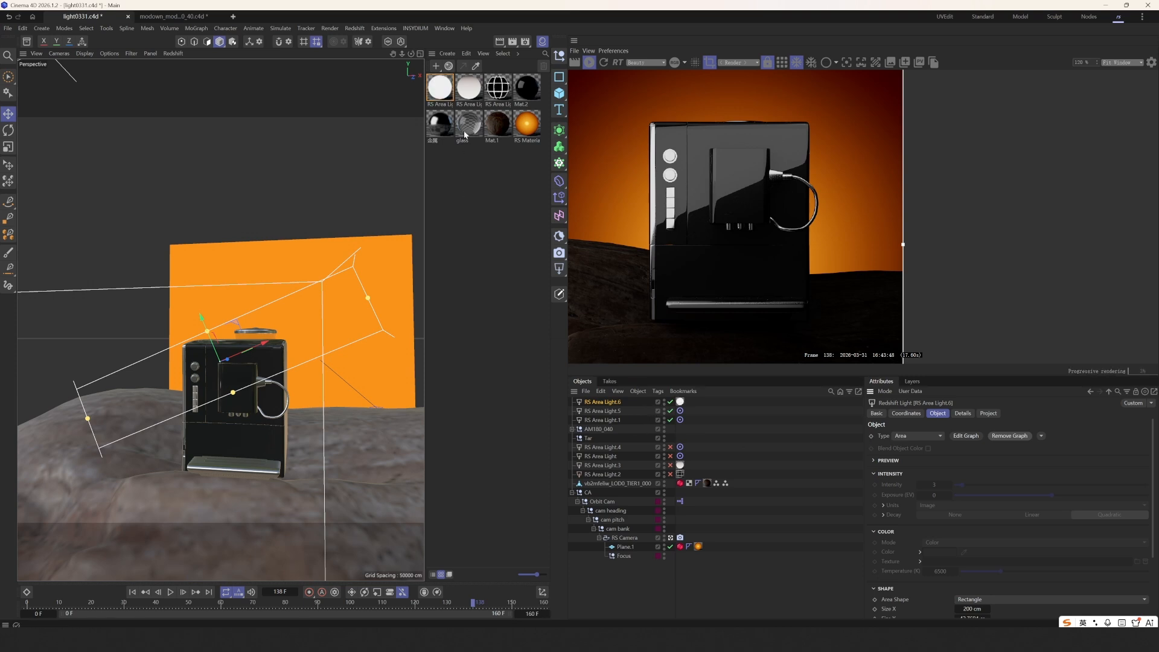
{"action": "left_click", "coordinate": [446, 95]}
{"action": "double_click", "coordinate": [439, 92]}
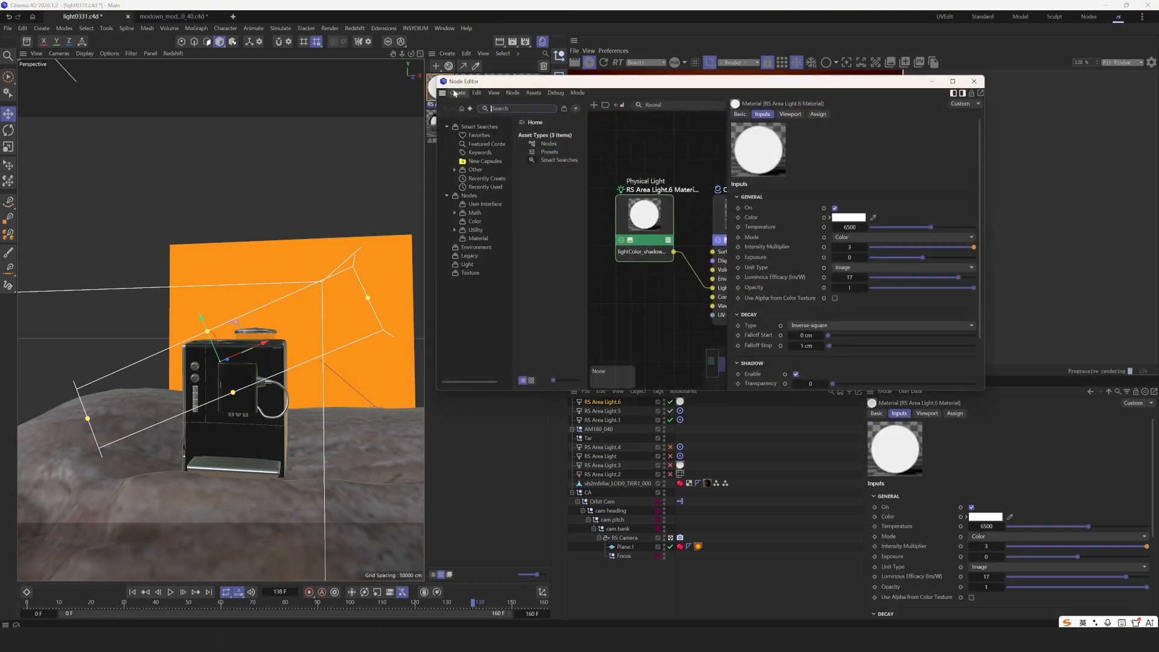
{"action": "left_click_drag", "start_coordinate": [604, 79], "coordinate": [379, 119]}
- Add a Ramp texture node and wire its outColor into the area light's Color input
{"action": "type", "text": "ram"}
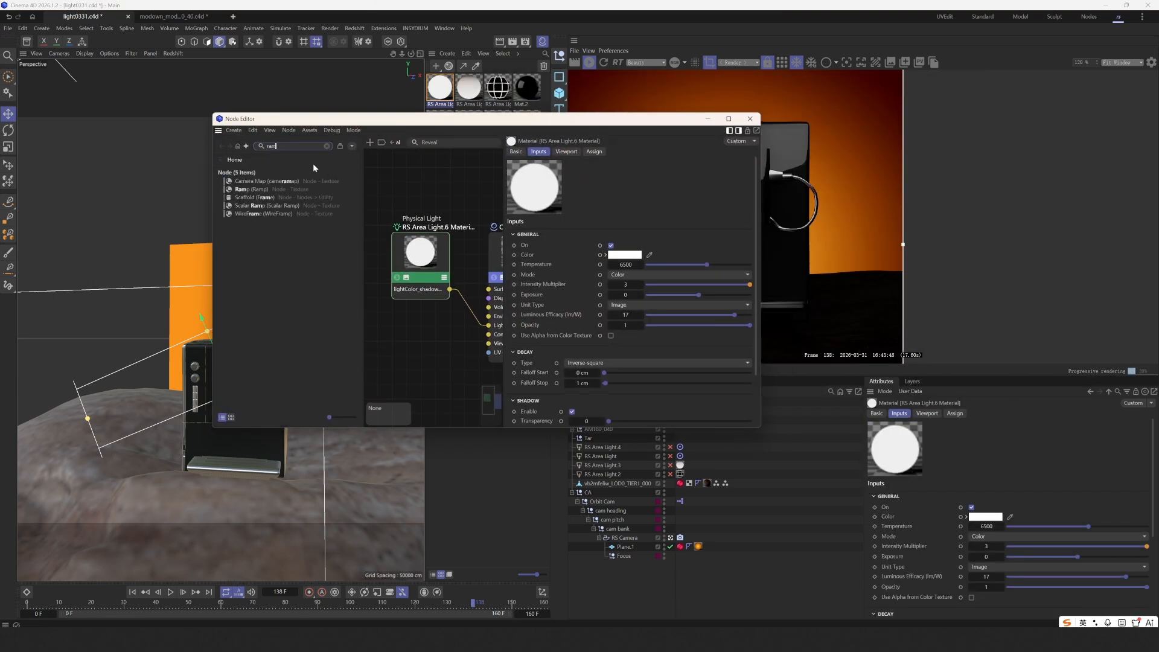
{"action": "left_click_drag", "start_coordinate": [382, 191], "coordinate": [384, 193]}
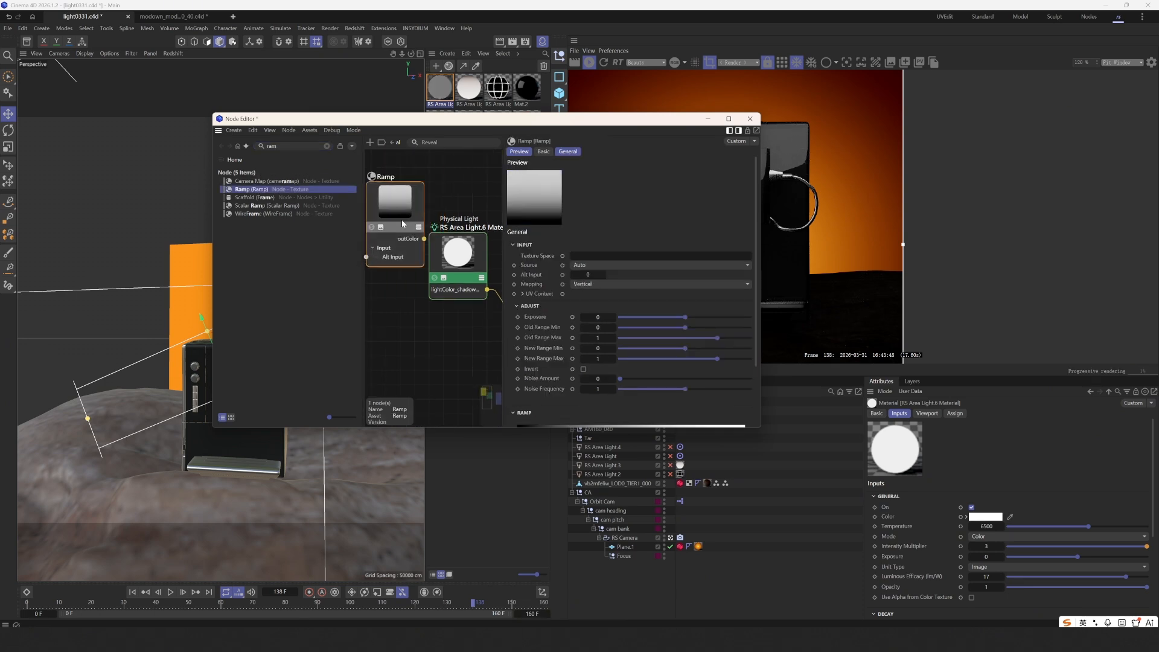
{"action": "left_click_drag", "start_coordinate": [469, 119], "coordinate": [412, 152]}
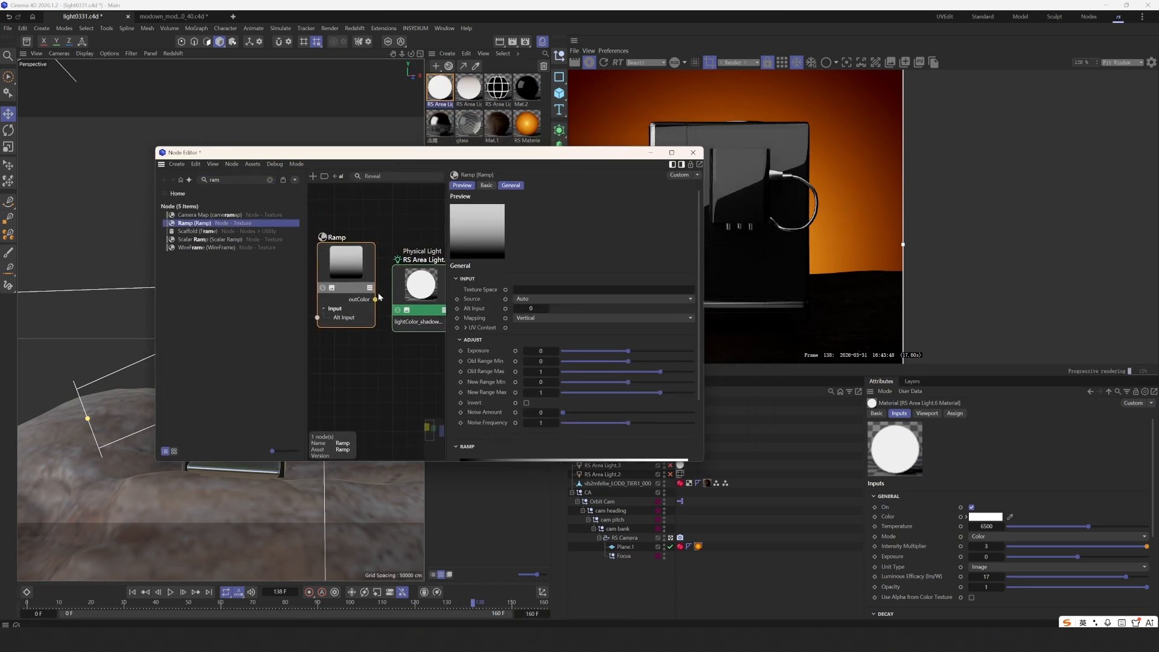
{"action": "left_click_drag", "start_coordinate": [410, 296], "coordinate": [412, 298]}
{"action": "mouse_move", "coordinate": [444, 300]}
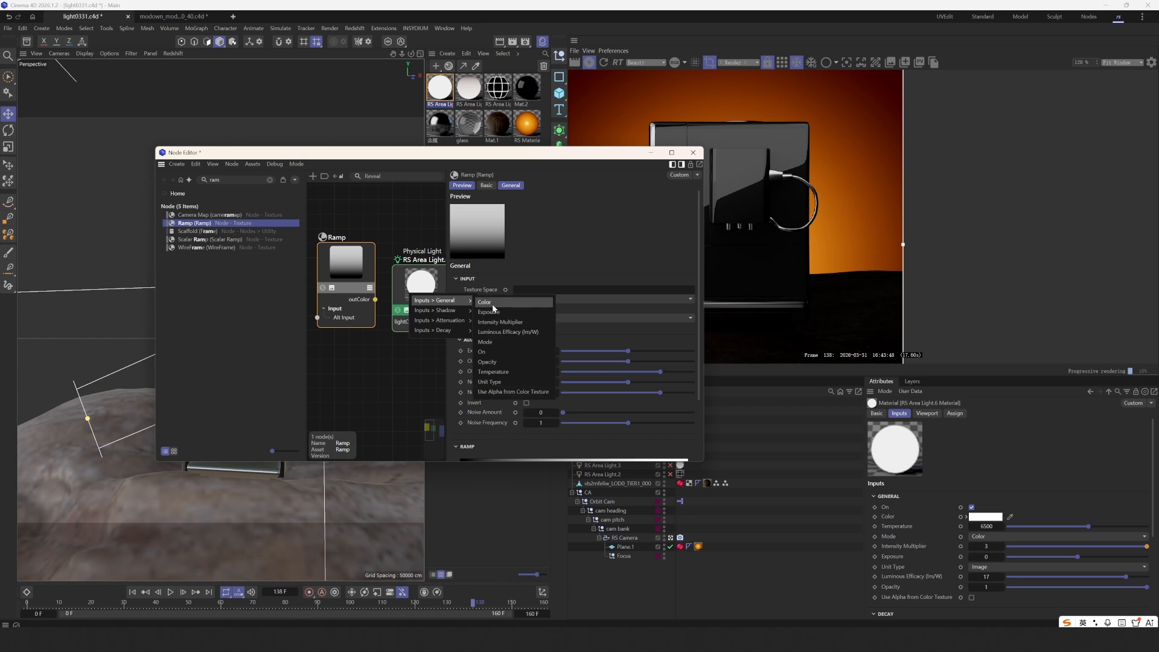
{"action": "left_click", "coordinate": [490, 302]}
{"action": "left_click_drag", "start_coordinate": [585, 157], "coordinate": [446, 140]}
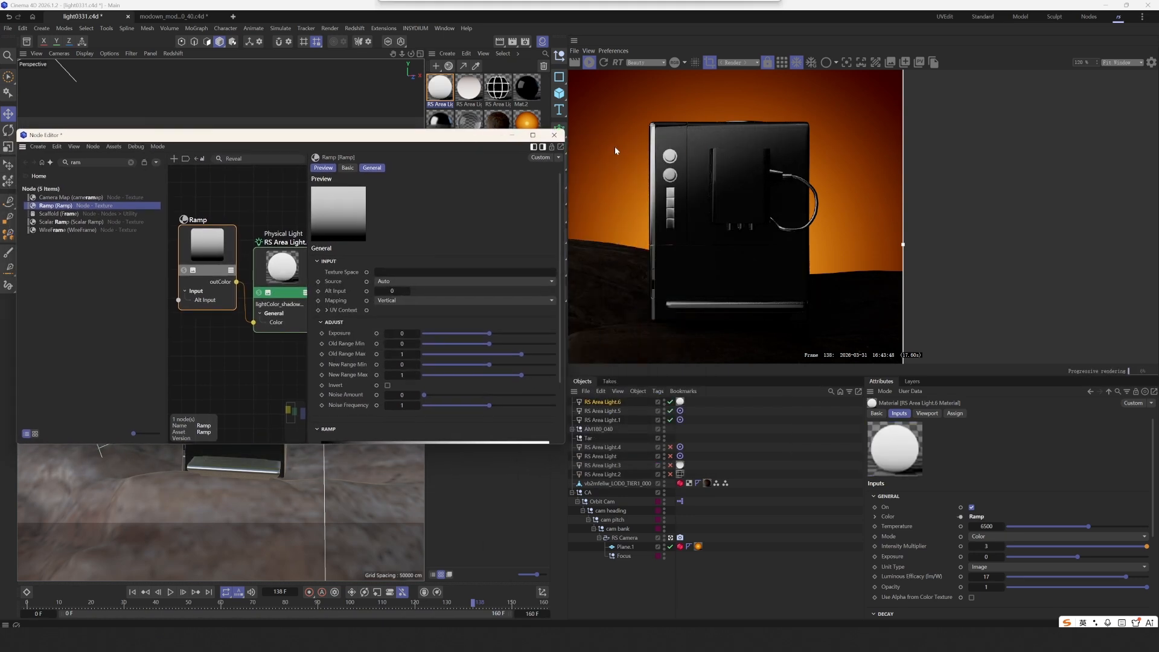
{"action": "scroll", "coordinate": [678, 198], "scroll_direction": "up", "scroll_amount": 1}
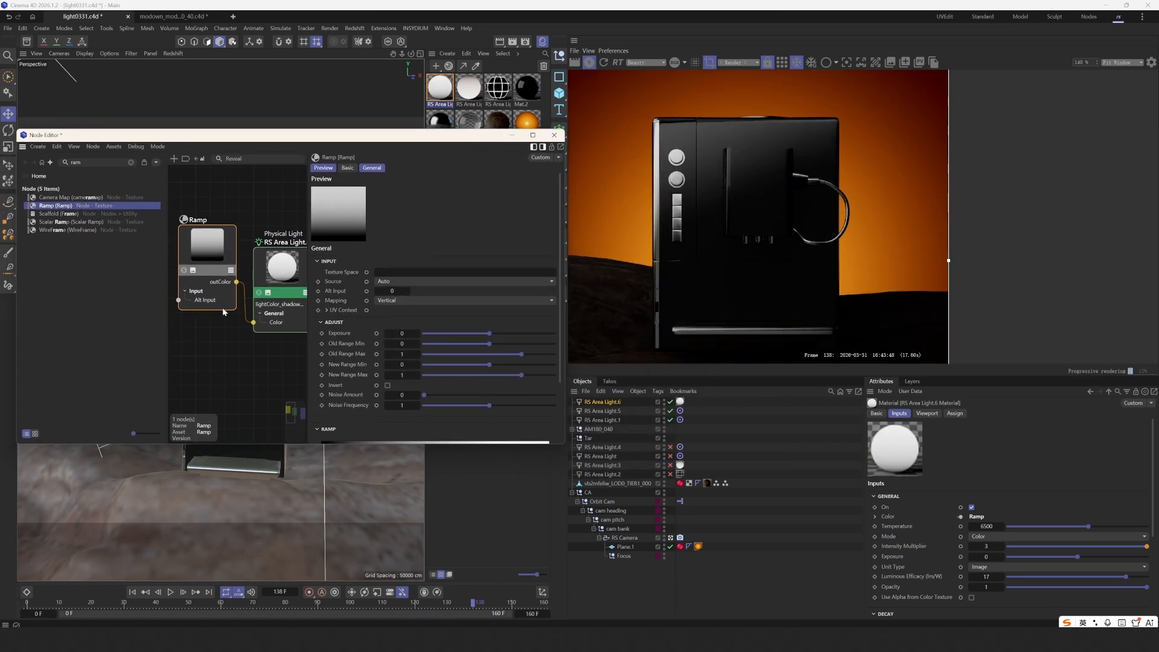
{"action": "left_click_drag", "start_coordinate": [223, 311], "coordinate": [218, 313]}
{"action": "scroll", "coordinate": [364, 331], "scroll_direction": "down", "scroll_amount": 3}
- Invert the ramp gradient so it runs white to black
{"action": "right_click", "coordinate": [370, 381]}
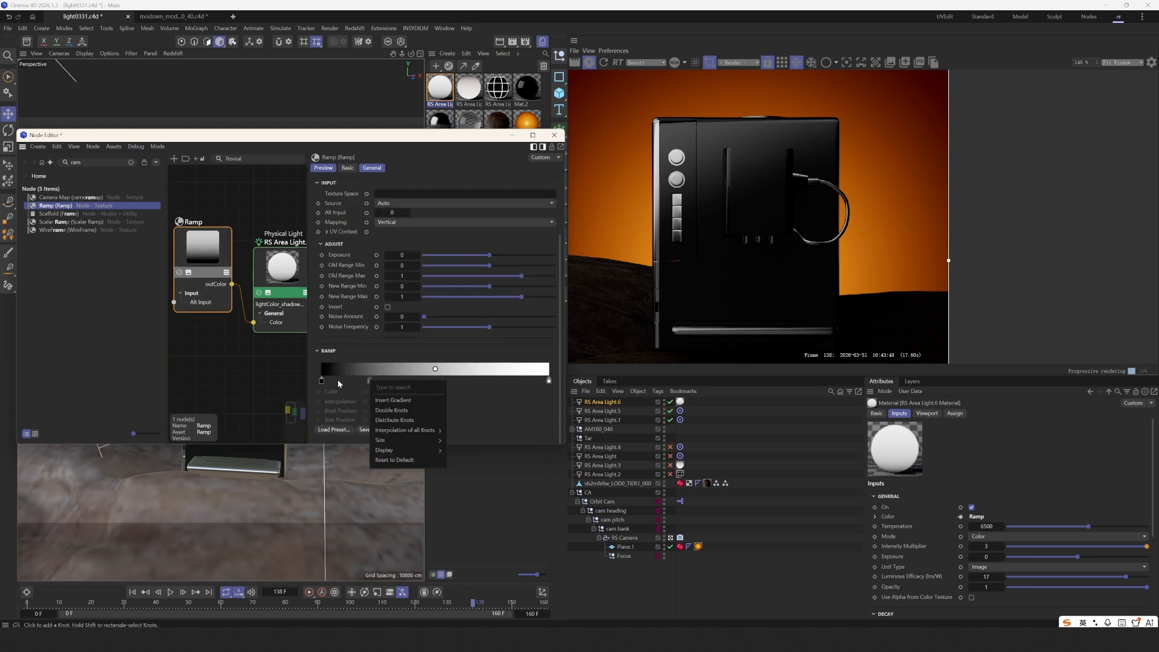
{"action": "left_click", "coordinate": [419, 400]}
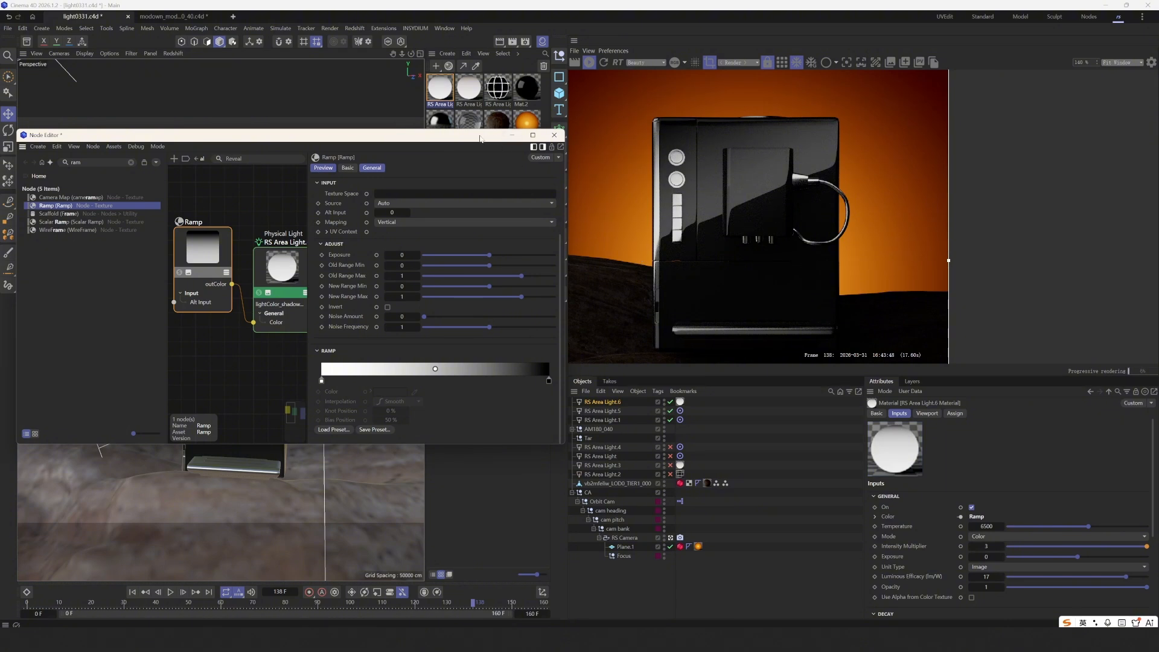
{"action": "left_click_drag", "start_coordinate": [480, 138], "coordinate": [689, 352]}
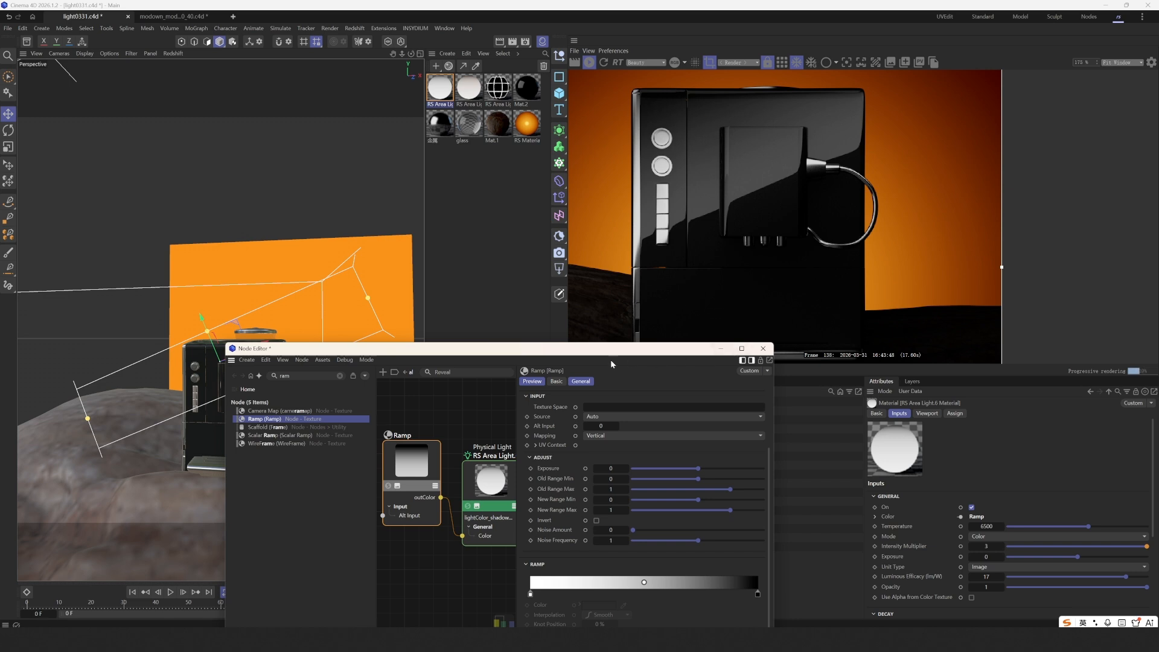
{"action": "left_click_drag", "start_coordinate": [611, 350], "coordinate": [472, 188]}
- Tint the ramp's white knot a pale warm orange at H 23°, S 20%
{"action": "left_click", "coordinate": [392, 432]}
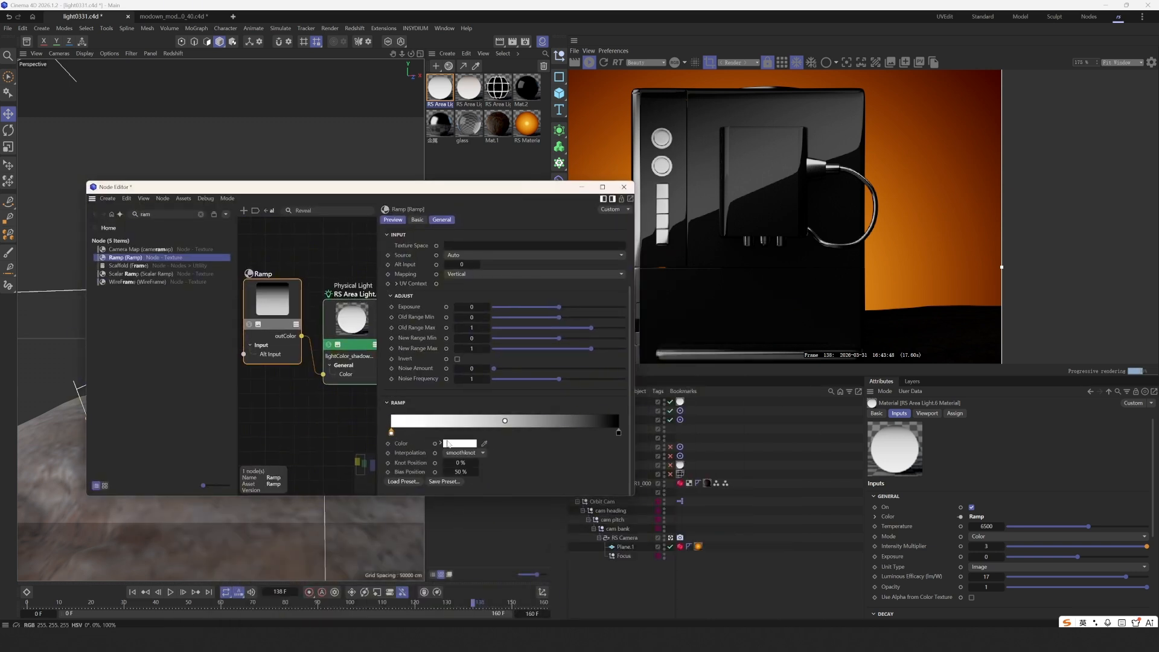
{"action": "left_click", "coordinate": [442, 444]}
{"action": "scroll", "coordinate": [513, 430], "scroll_direction": "down", "scroll_amount": 1}
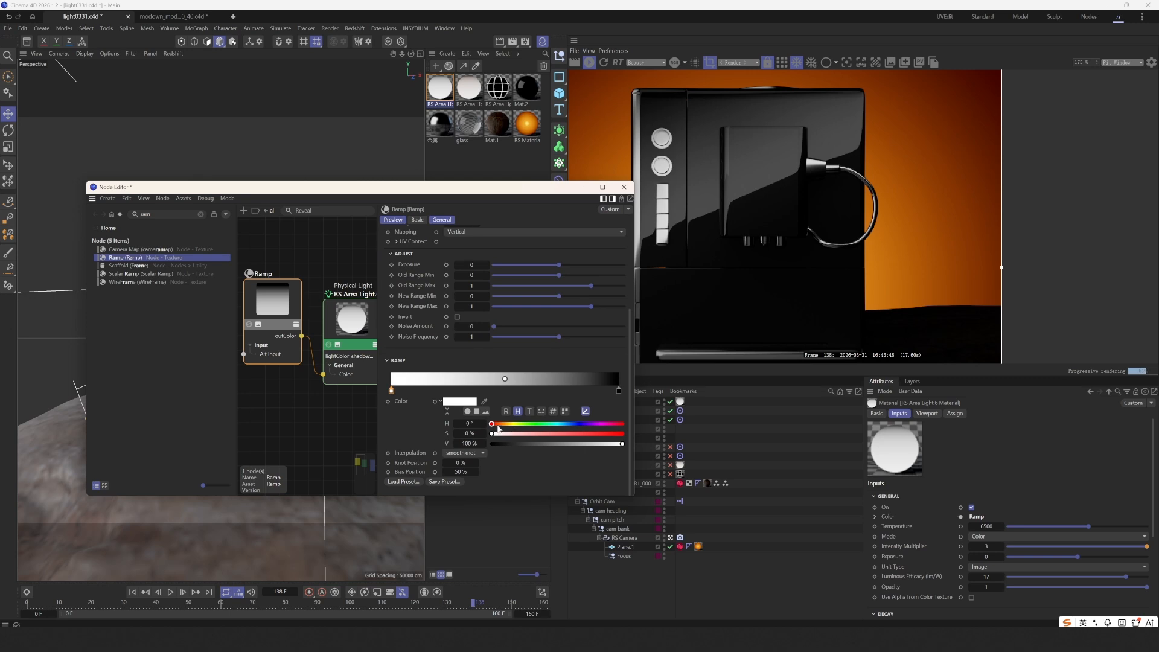
{"action": "left_click_drag", "start_coordinate": [498, 425], "coordinate": [518, 435]}
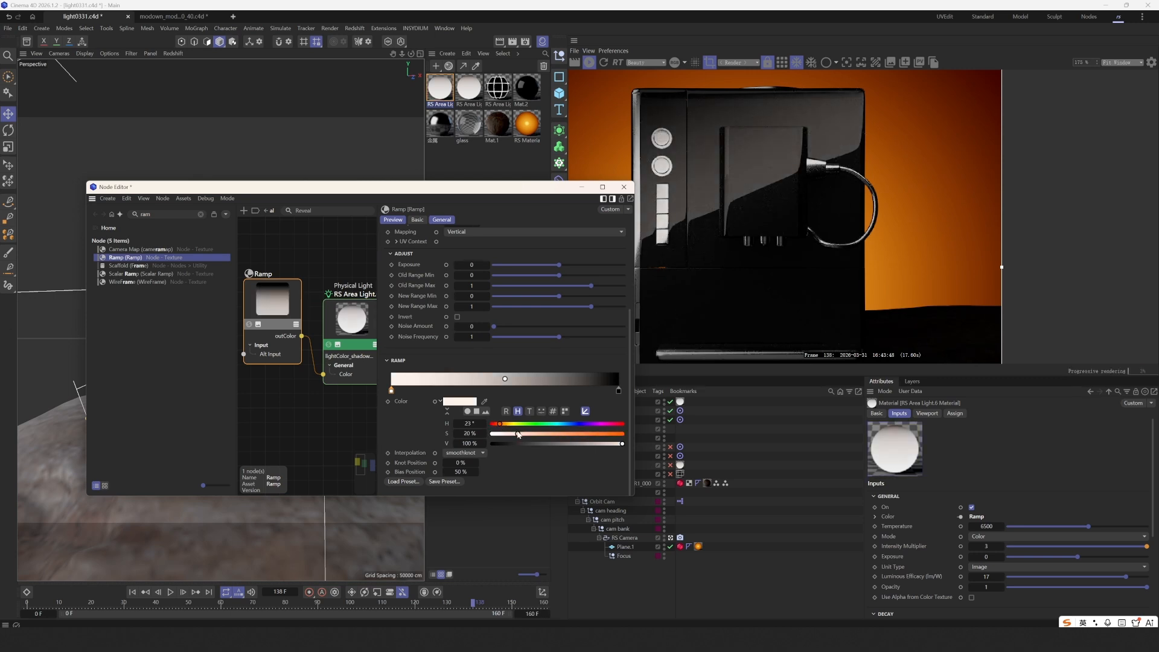
- Close the Node Editor and toggle RS Area Light.6 off and on to check its effect
{"action": "left_click", "coordinate": [628, 188]}
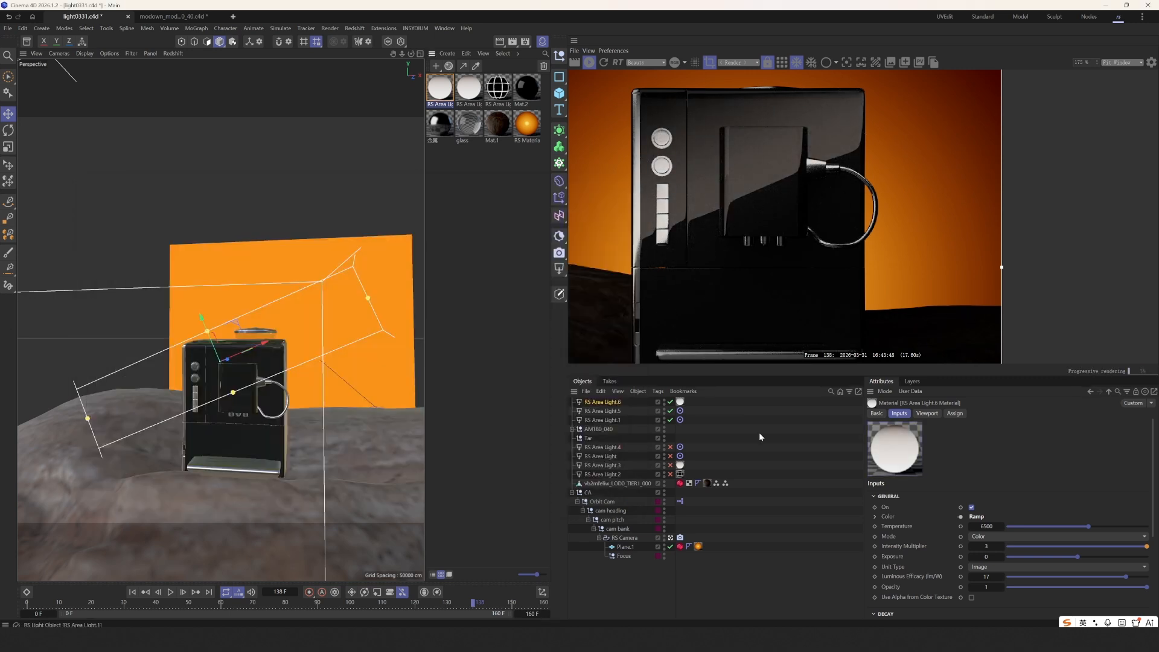
{"action": "left_click", "coordinate": [760, 435]}
{"action": "scroll", "coordinate": [380, 373], "scroll_direction": "down", "scroll_amount": 6}
{"action": "left_click_drag", "start_coordinate": [381, 373], "coordinate": [343, 371], "text": "alt"}
{"action": "scroll", "coordinate": [343, 371], "scroll_direction": "up", "scroll_amount": 2}
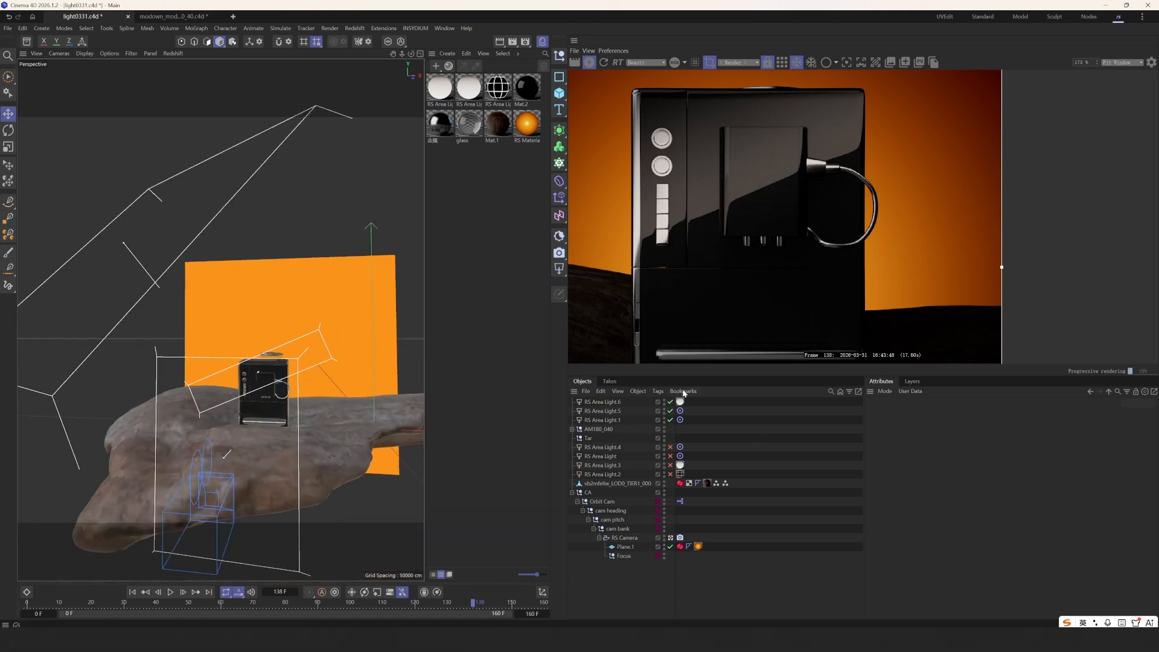
{"action": "left_click", "coordinate": [670, 402]}
{"action": "left_click", "coordinate": [670, 403]}
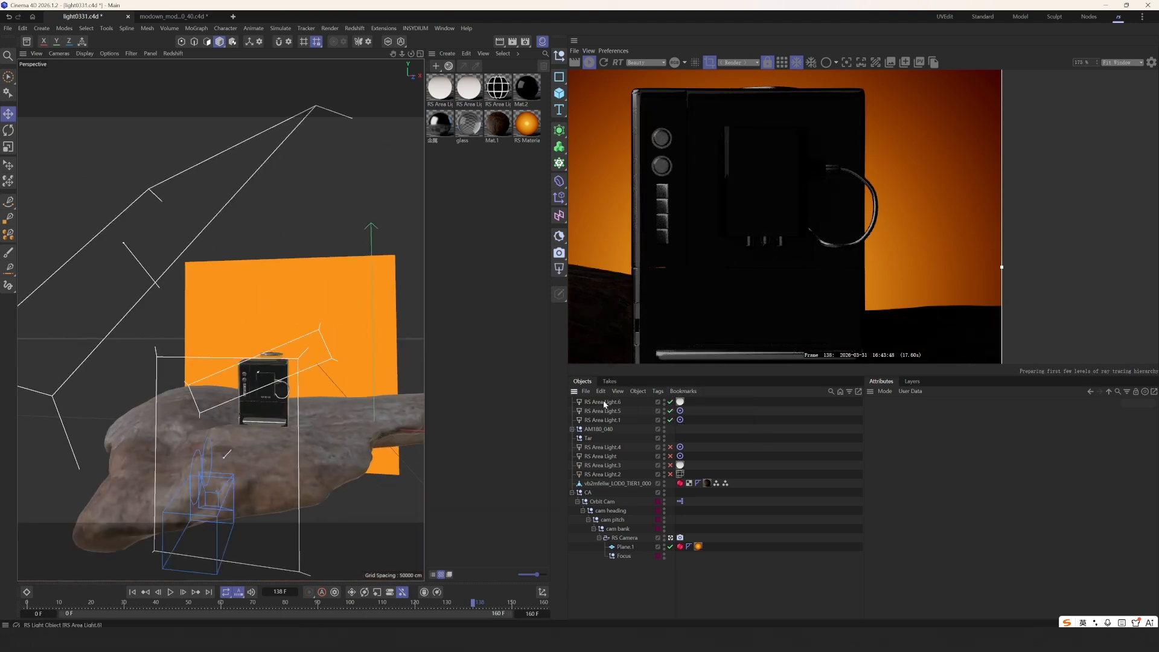
- Move RS Area Light.6 lower and about 20 cm left beside the machine's top
{"action": "left_click", "coordinate": [603, 401]}
{"action": "left_click_drag", "start_coordinate": [352, 401], "coordinate": [315, 390], "text": "alt"}
{"action": "mouse_move", "coordinate": [240, 336]}
{"action": "left_mouse_down"}
{"action": "mouse_move", "coordinate": [249, 360]}
{"action": "mouse_move", "coordinate": [260, 327]}
{"action": "left_mouse_up"}
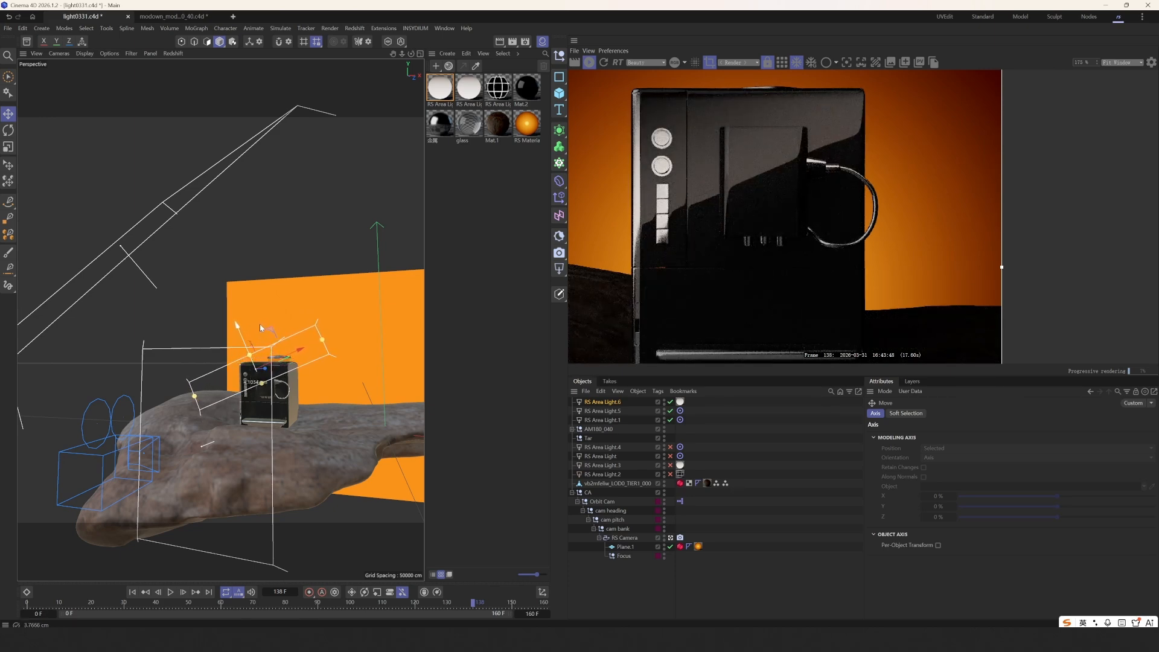
{"action": "left_click_drag", "start_coordinate": [266, 367], "coordinate": [198, 393], "text": "alt"}
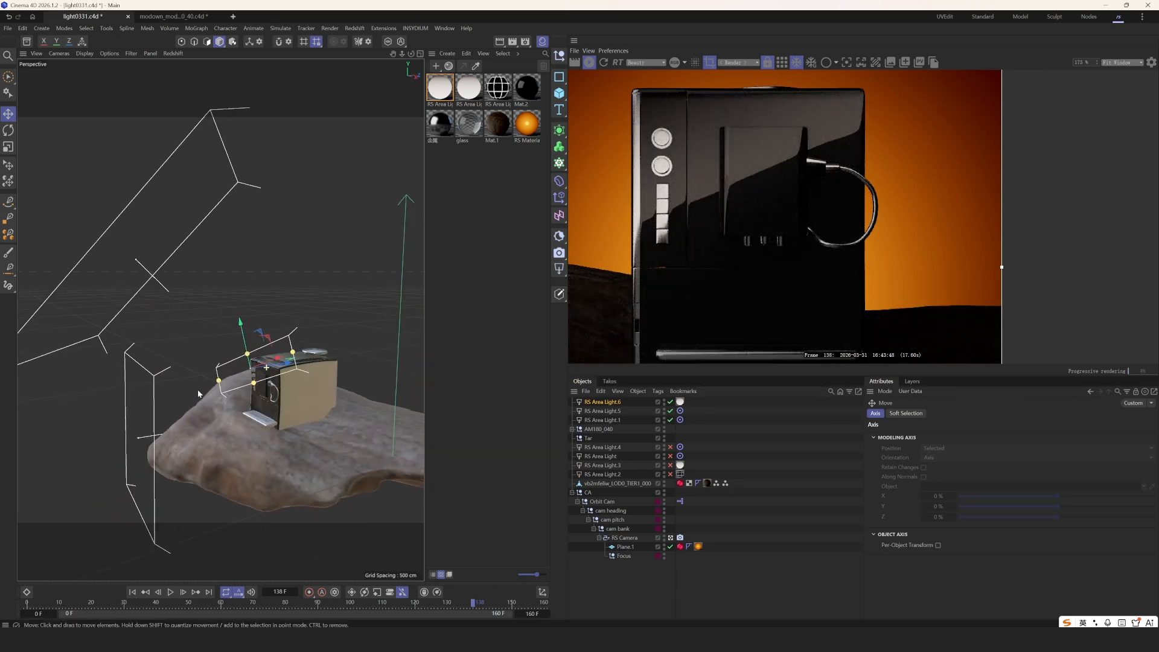
{"action": "left_click_drag", "start_coordinate": [283, 372], "coordinate": [276, 367]}
{"action": "left_click_drag", "start_coordinate": [275, 368], "coordinate": [334, 377], "text": "alt"}
{"action": "scroll", "coordinate": [657, 274], "scroll_direction": "down", "scroll_amount": 5}
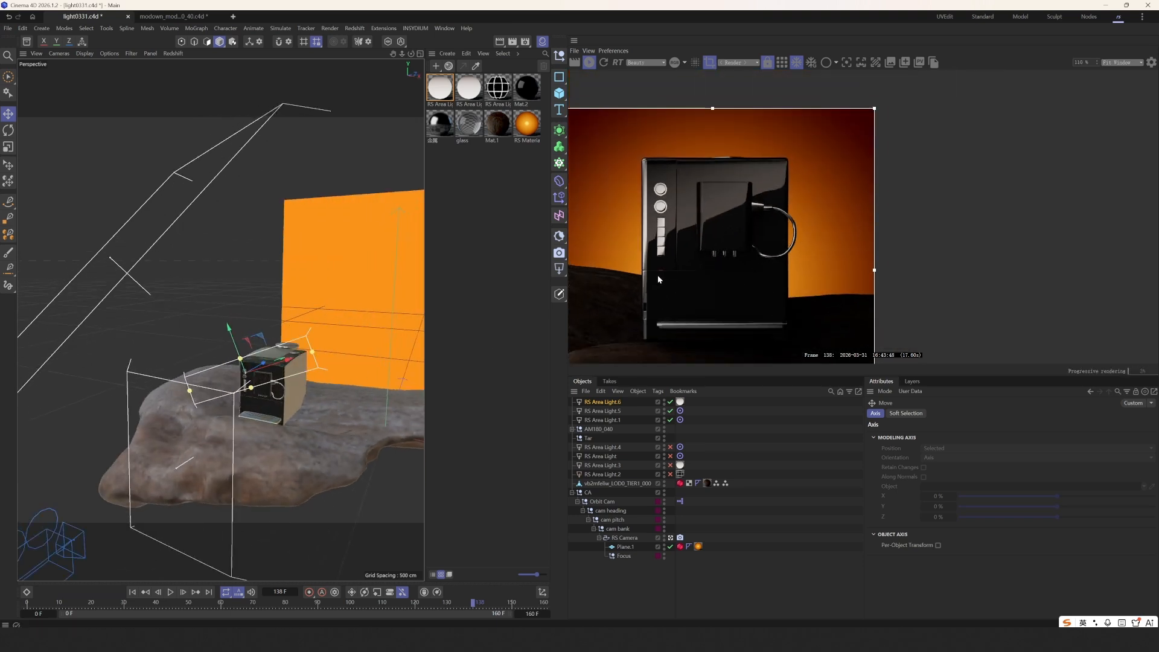
{"action": "middle_click_drag", "start_coordinate": [658, 274], "coordinate": [684, 278]}
{"action": "scroll", "coordinate": [281, 364], "scroll_direction": "up", "scroll_amount": 2}
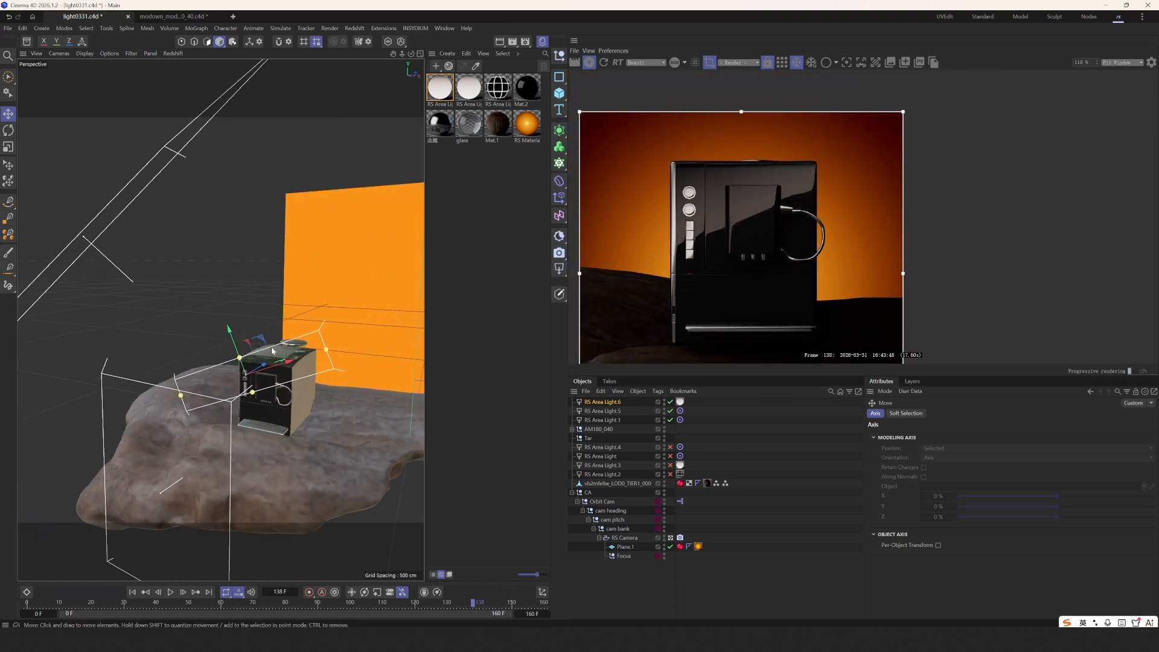
- Duplicate the Ramp node and insert a Mul node combining both ramps into the light's Color
{"action": "double_click", "coordinate": [441, 88]}
{"action": "left_click_drag", "start_coordinate": [603, 91], "coordinate": [308, 150]}
{"action": "scroll", "coordinate": [338, 241], "scroll_direction": "down", "scroll_amount": 2}
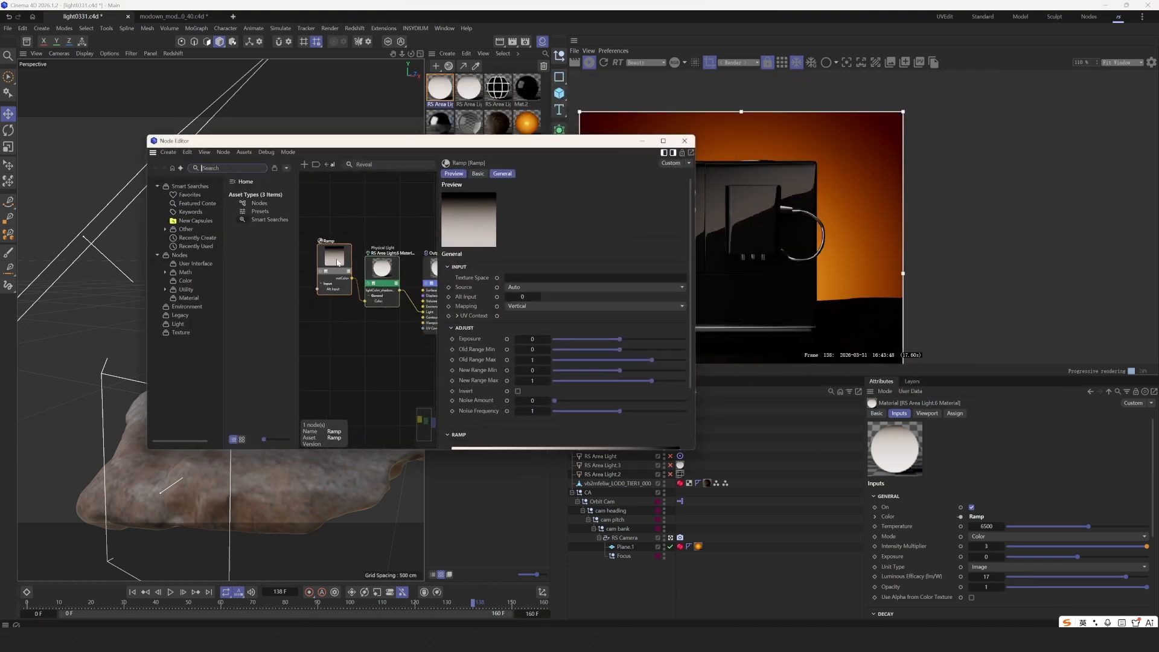
{"action": "left_click_drag", "start_coordinate": [345, 220], "coordinate": [324, 315]}
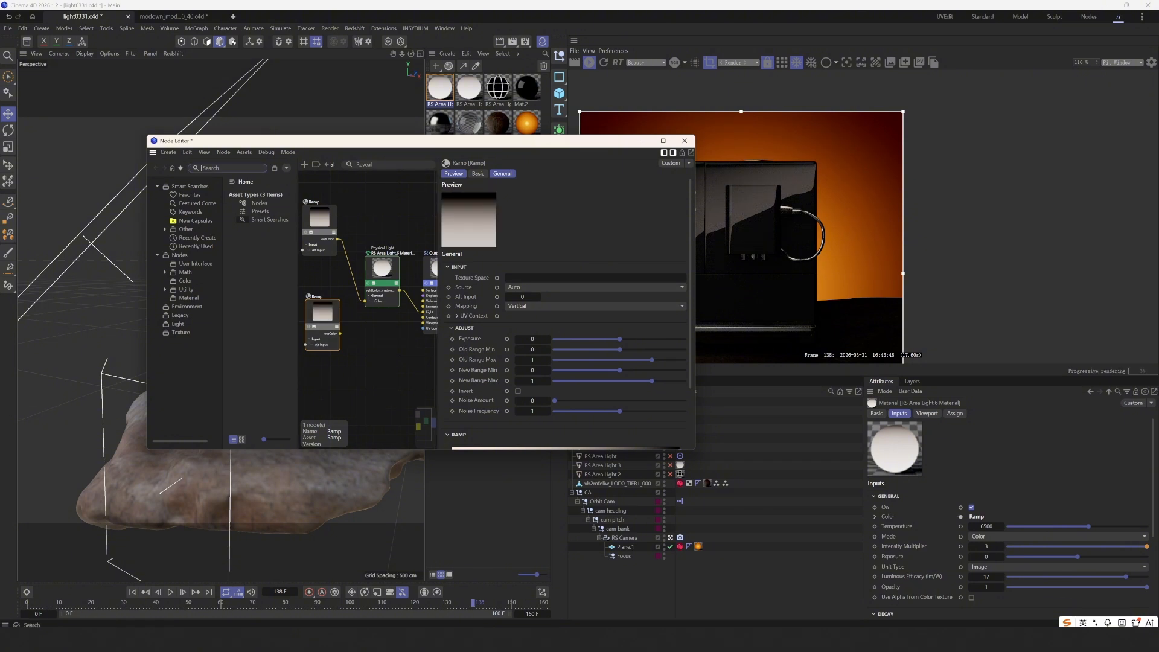
{"action": "type", "text": "mu"}
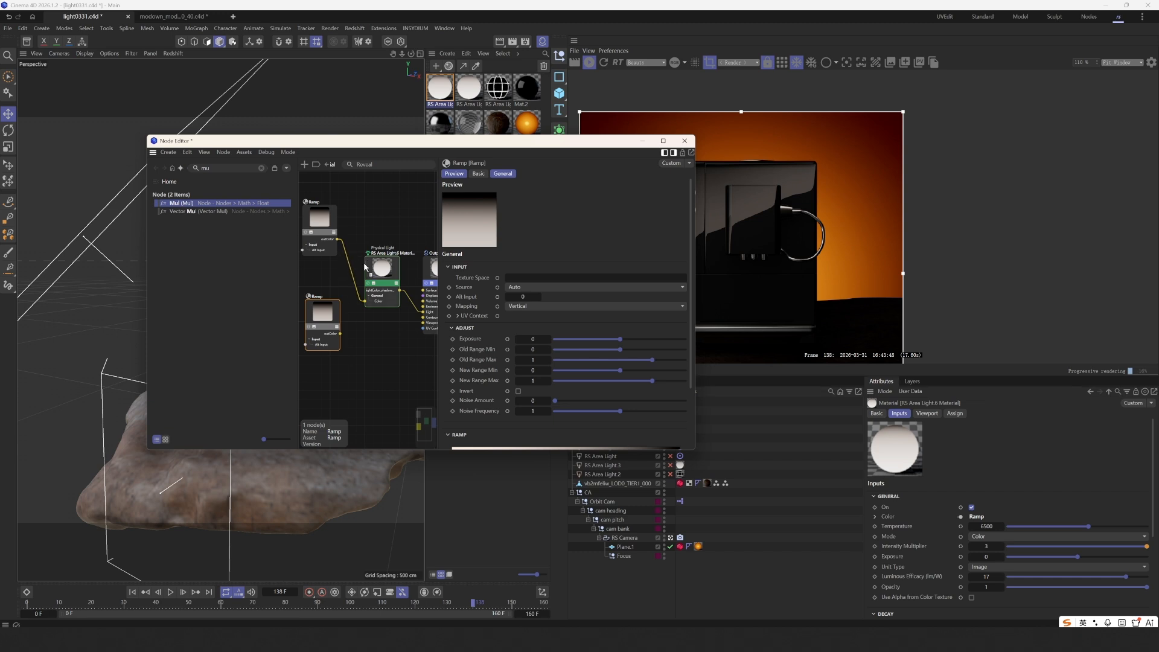
{"action": "left_click_drag", "start_coordinate": [352, 259], "coordinate": [327, 303]}
{"action": "left_click", "coordinate": [367, 310]}
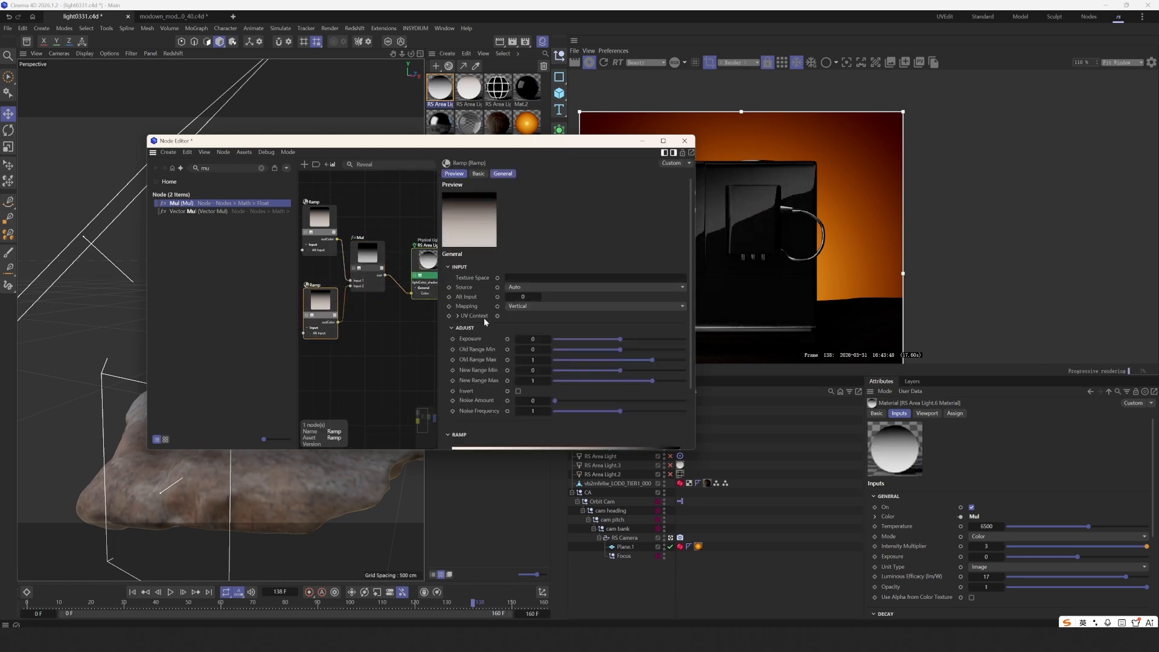
- Switch the ramp's mapping direction so the gradient runs horizontally
{"action": "left_click", "coordinate": [524, 307]}
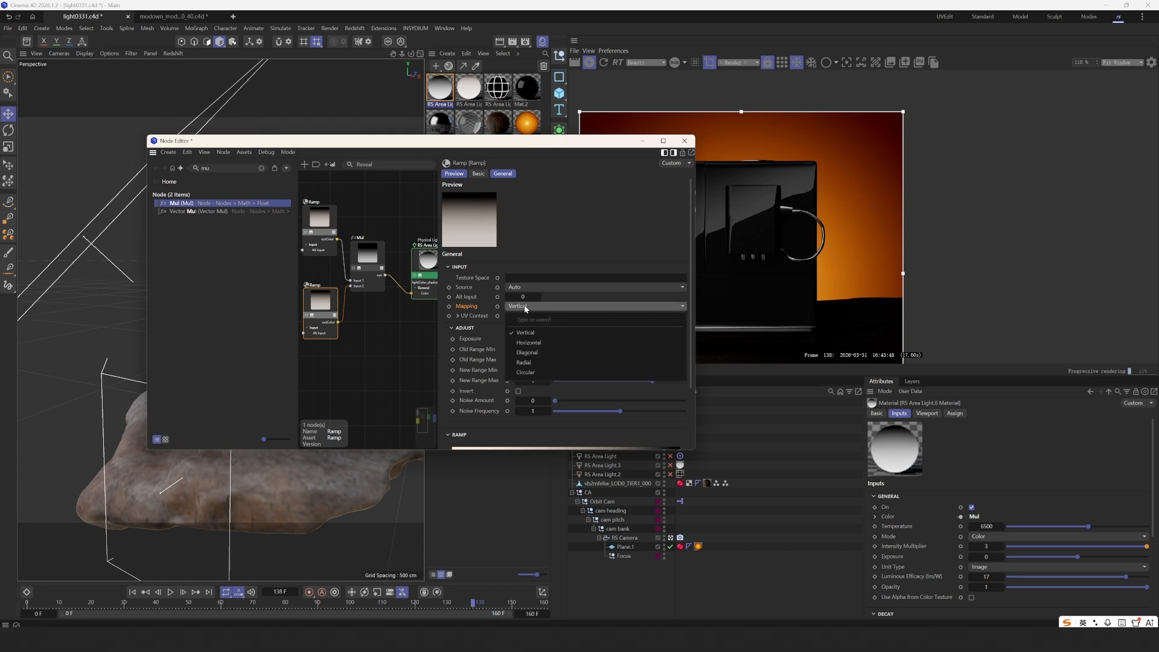
{"action": "left_click", "coordinate": [529, 343]}
{"action": "left_click_drag", "start_coordinate": [531, 141], "coordinate": [426, 139]}
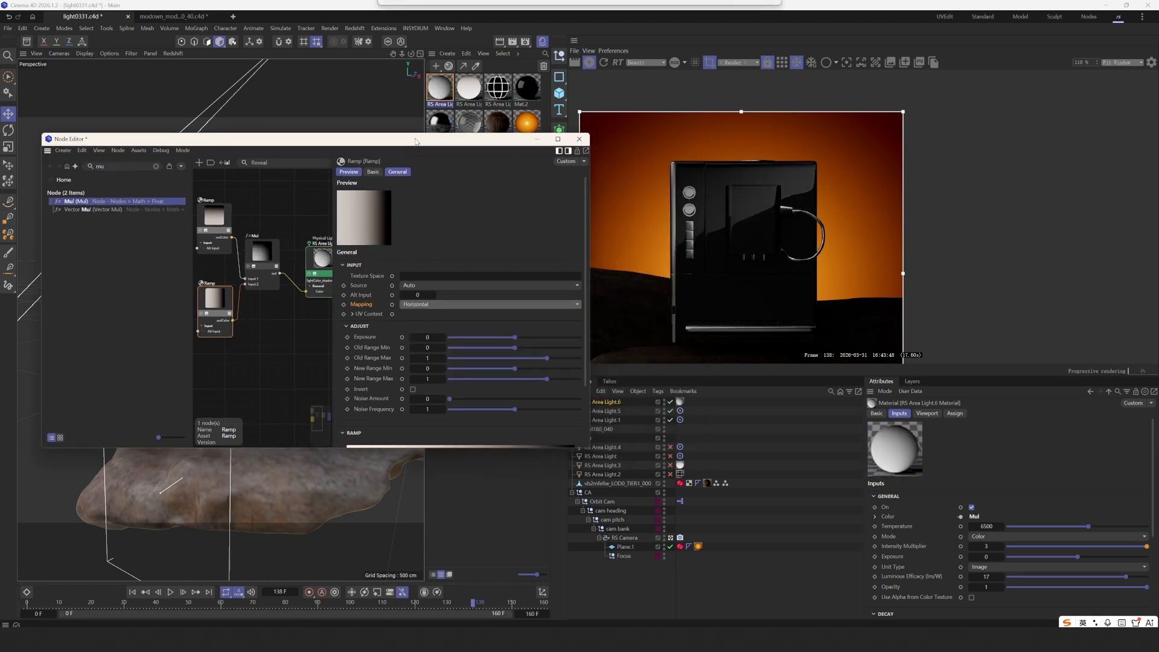
{"action": "scroll", "coordinate": [784, 220], "scroll_direction": "up", "scroll_amount": 1}
{"action": "scroll", "coordinate": [784, 220], "scroll_direction": "up", "scroll_amount": 1}
{"action": "scroll", "coordinate": [380, 332], "scroll_direction": "down", "scroll_amount": 2}
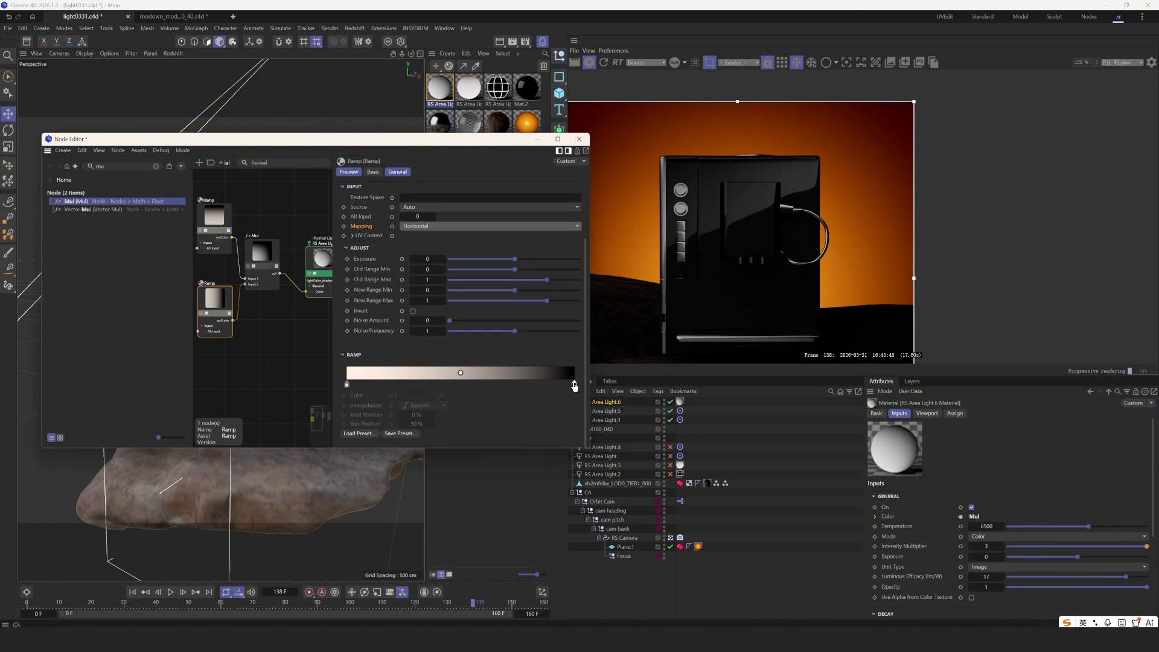
- Place the ramp knots at about 45% and 90.4%, then wire the top Ramp directly to the light's Color
{"action": "left_click_drag", "start_coordinate": [574, 386], "coordinate": [501, 389]}
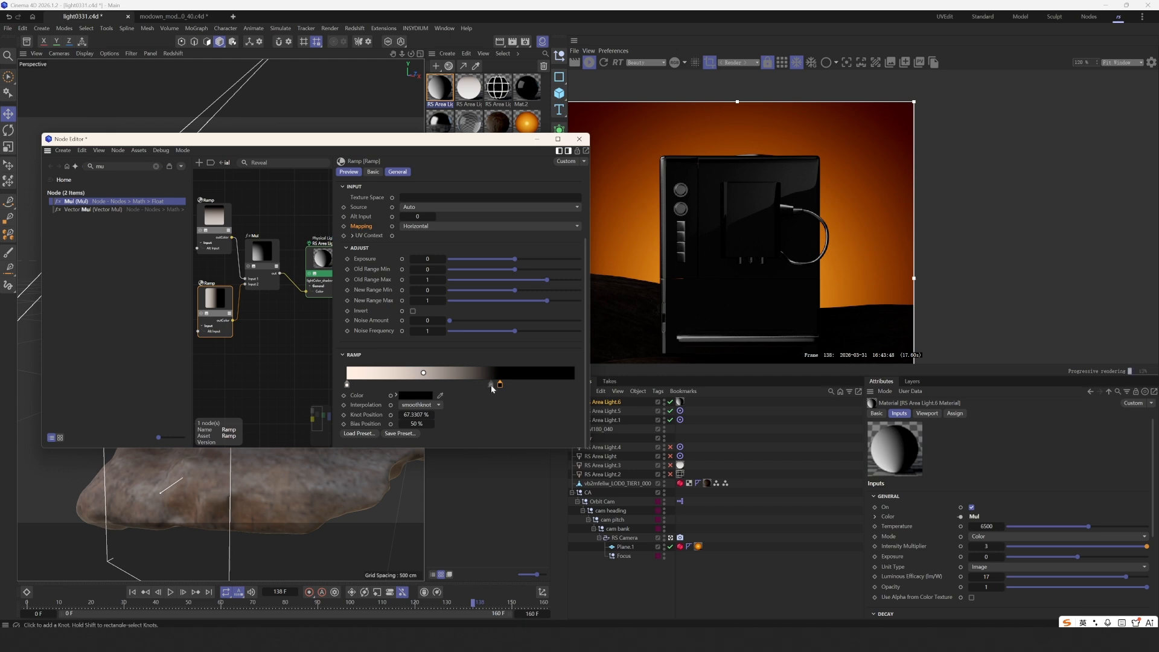
{"action": "left_click_drag", "start_coordinate": [500, 385], "coordinate": [603, 389]}
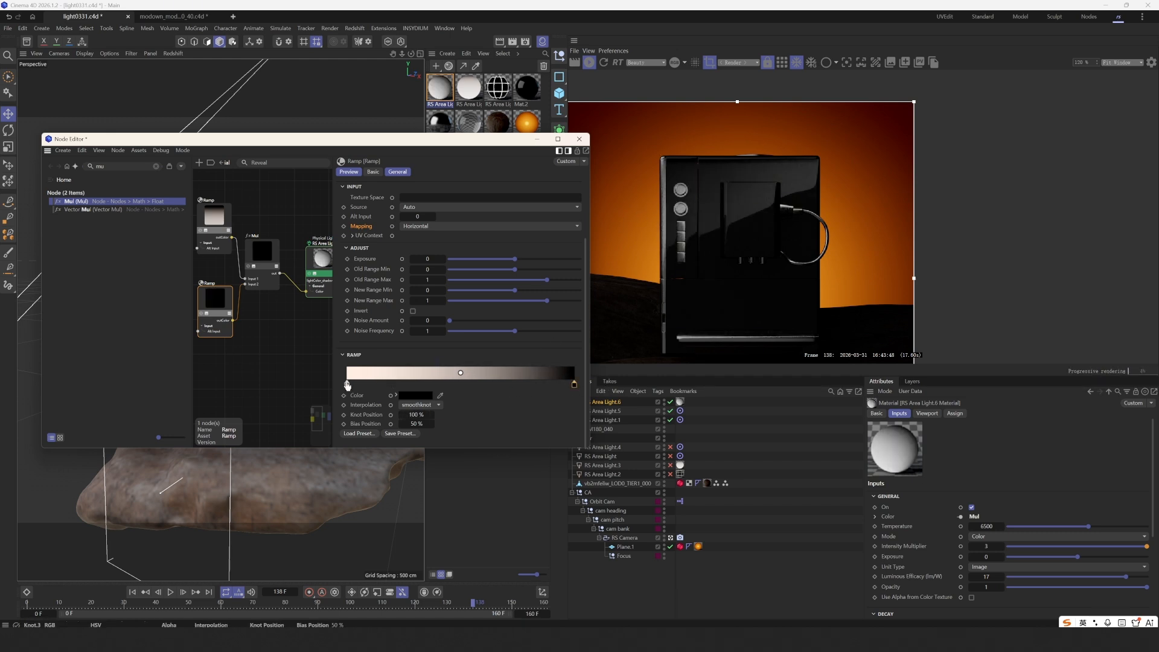
{"action": "left_click_drag", "start_coordinate": [347, 384], "coordinate": [452, 394]}
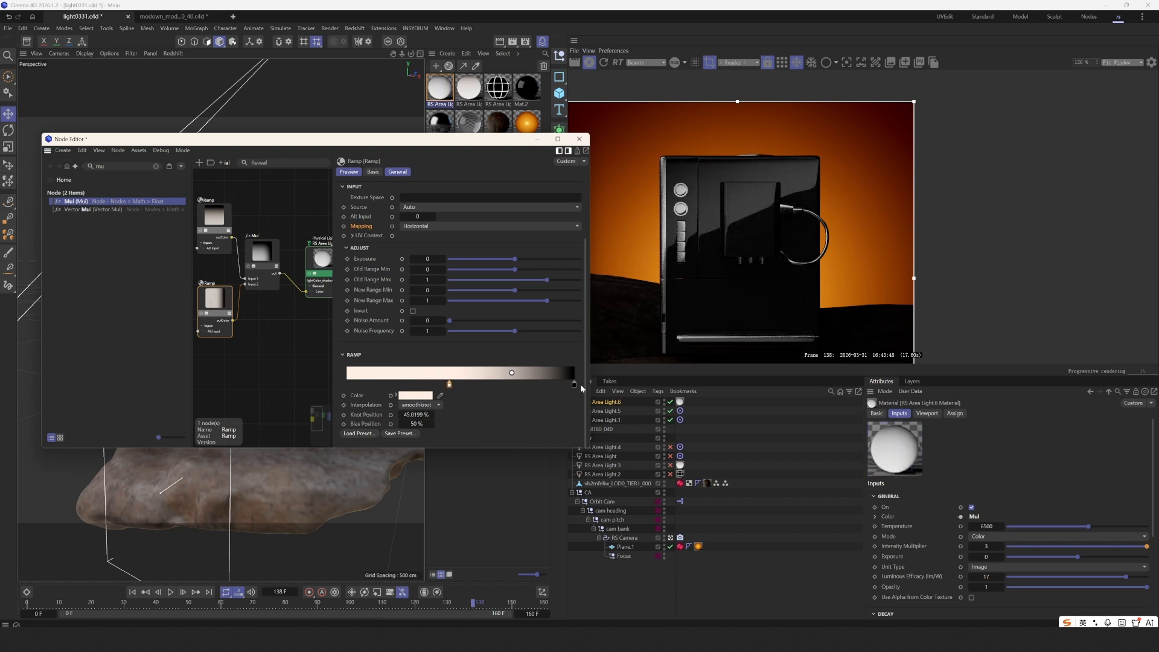
{"action": "left_click_drag", "start_coordinate": [574, 385], "coordinate": [532, 392]}
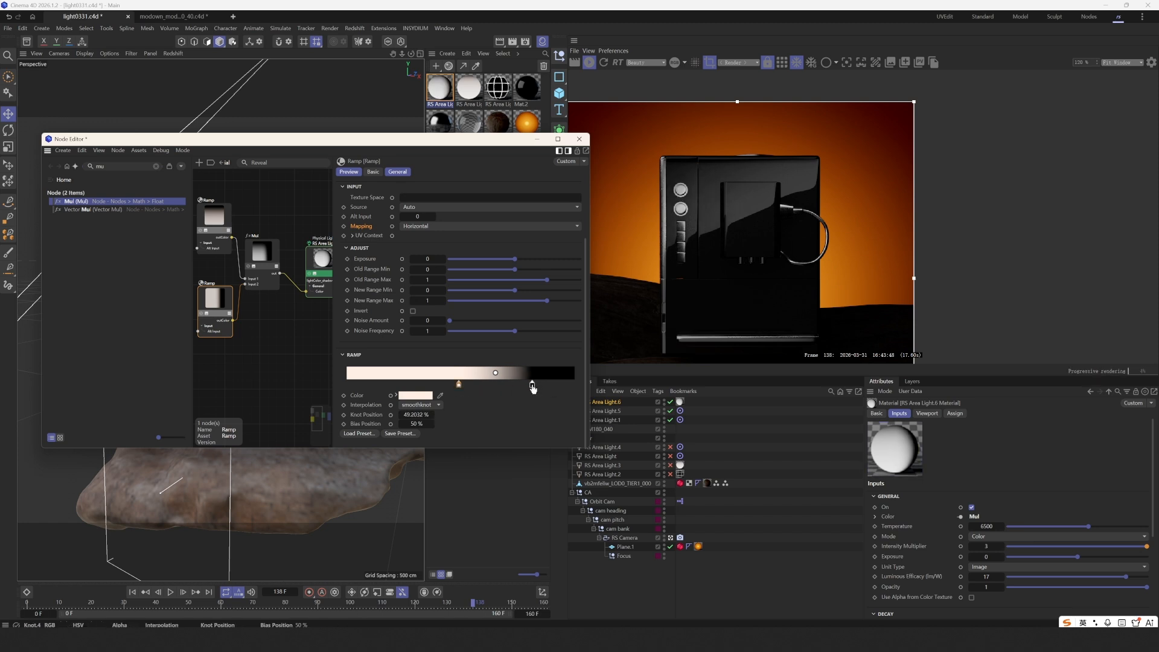
{"action": "left_click_drag", "start_coordinate": [532, 385], "coordinate": [433, 385]}
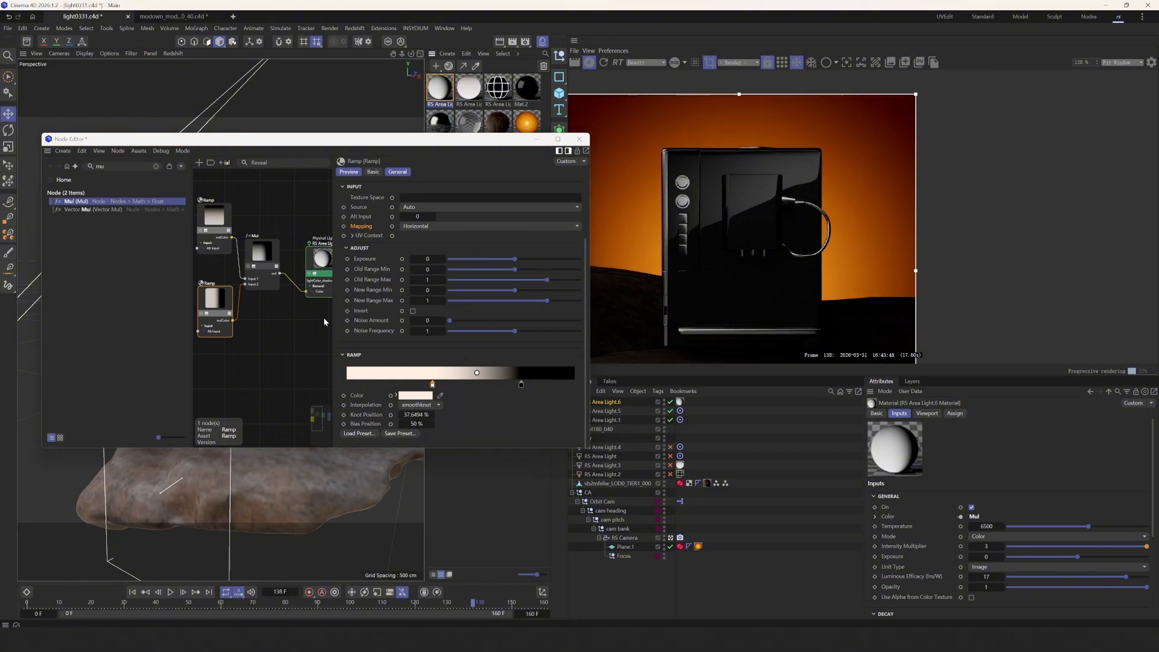
{"action": "left_click_drag", "start_coordinate": [232, 239], "coordinate": [308, 293]}
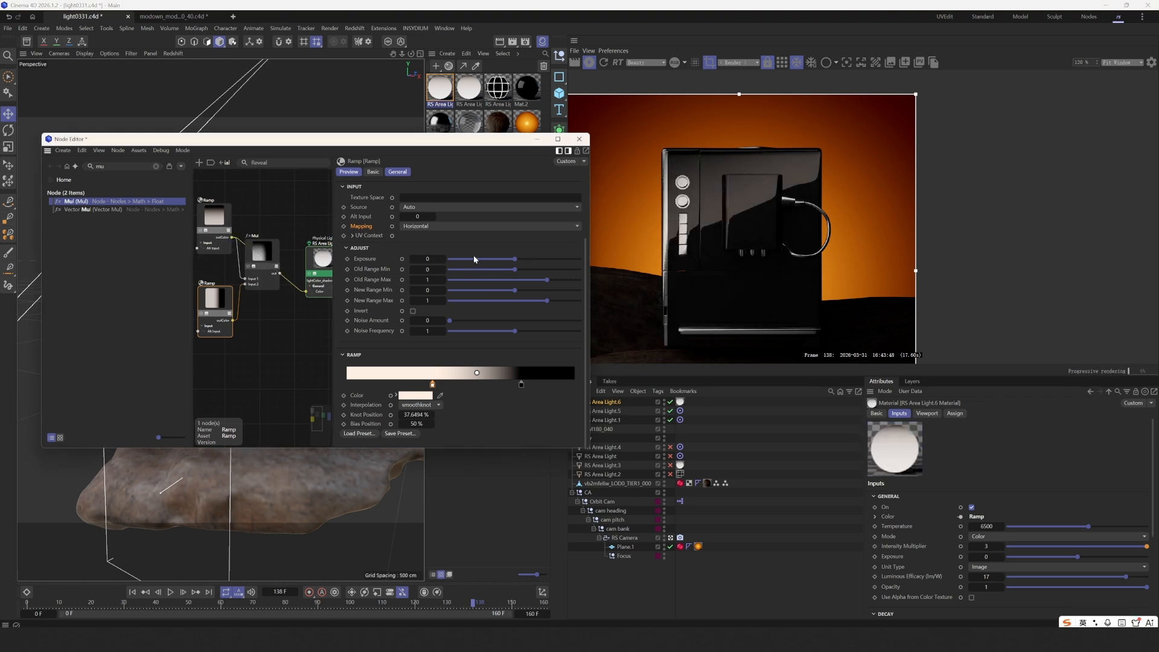
{"action": "left_click", "coordinate": [537, 139]}
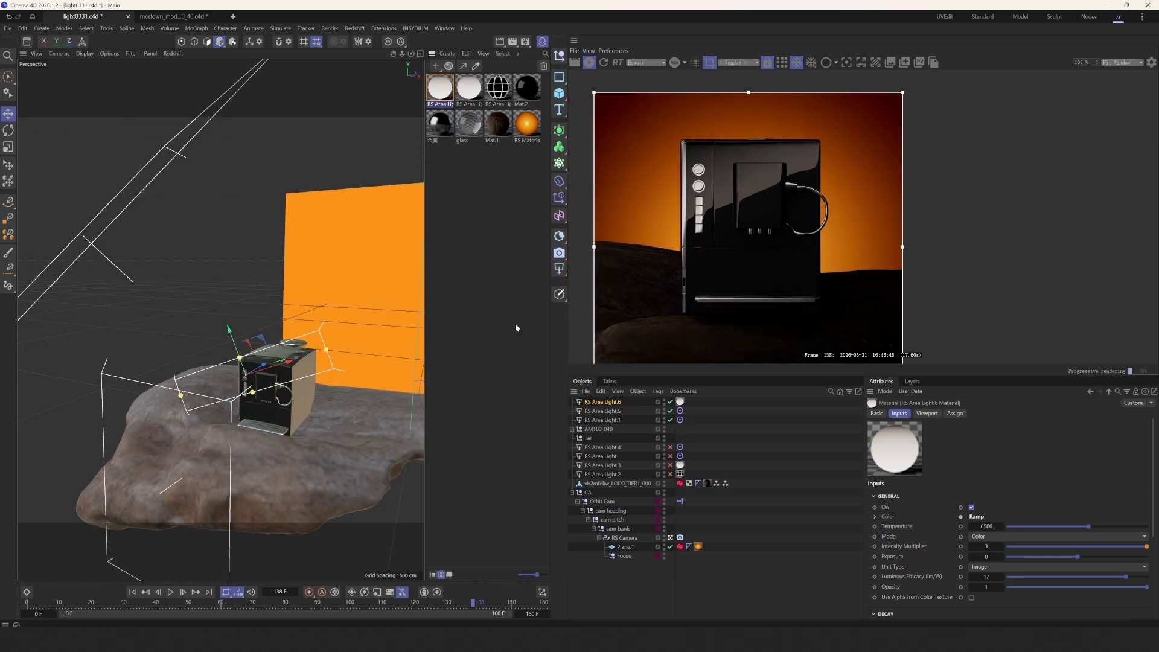
- Turn off RS Area Light.6 and RS Area Light.1
{"action": "scroll", "coordinate": [234, 366], "scroll_direction": "up", "scroll_amount": 8}
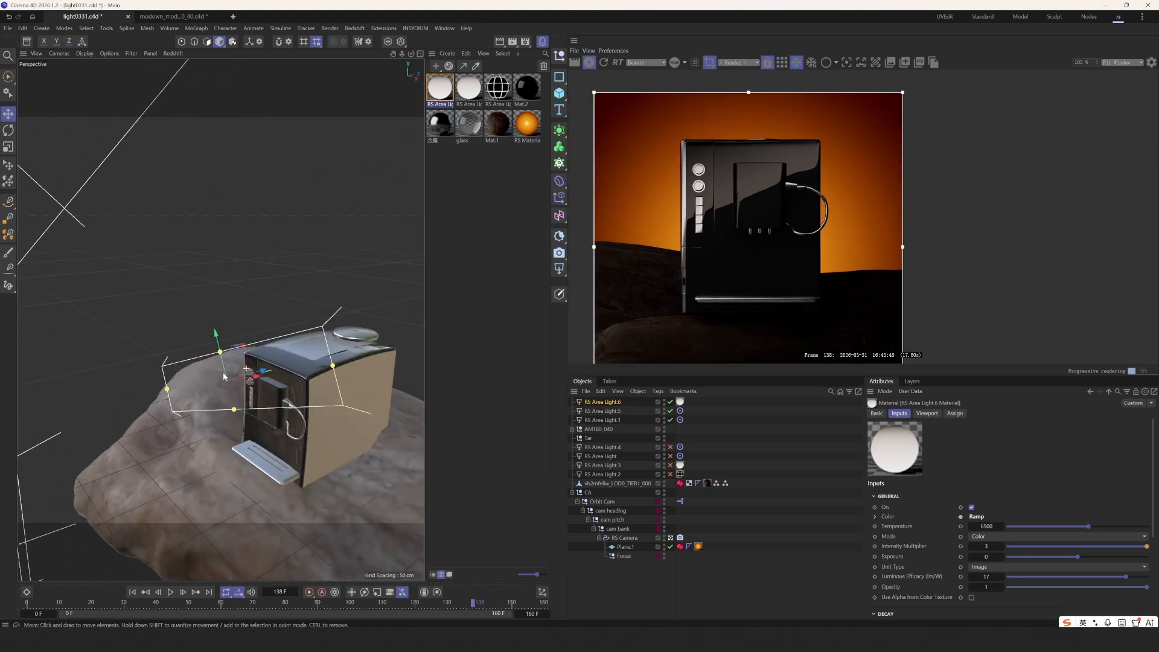
{"action": "left_click_drag", "start_coordinate": [224, 366], "coordinate": [216, 368]}
{"action": "left_click", "coordinate": [670, 402]}
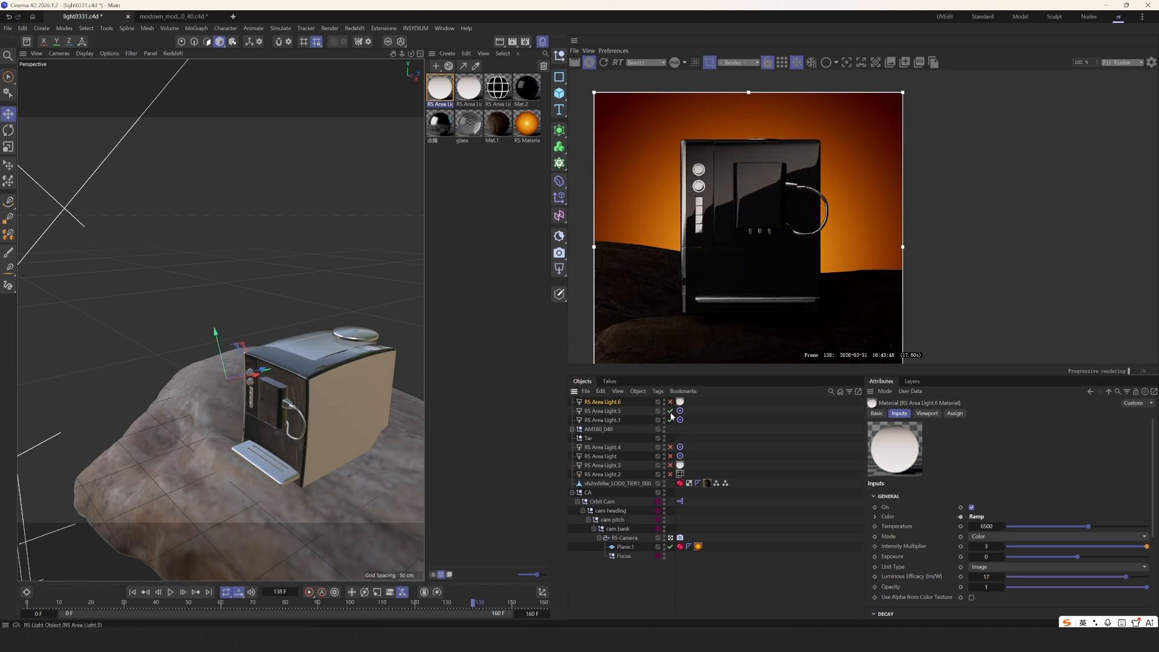
{"action": "left_click", "coordinate": [670, 419]}
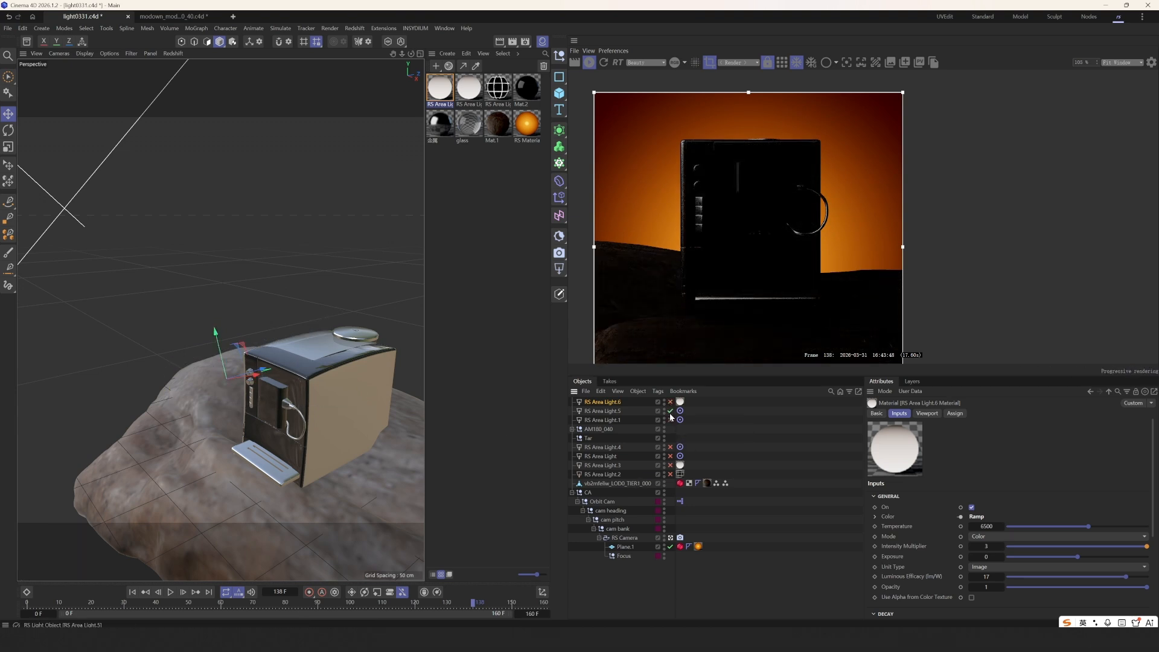
- Move RS Area Light.5 lower toward the backdrop and set its intensity to 3
{"action": "left_click", "coordinate": [621, 411]}
{"action": "key", "text": "o"}
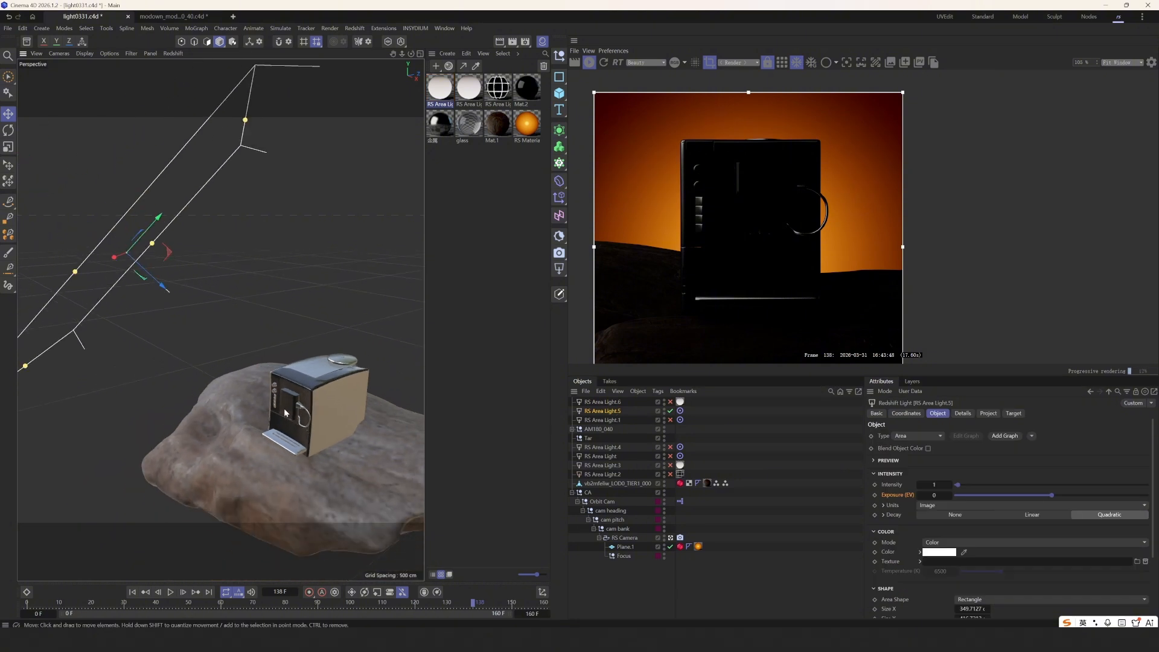
{"action": "left_click_drag", "start_coordinate": [278, 363], "coordinate": [320, 364]}
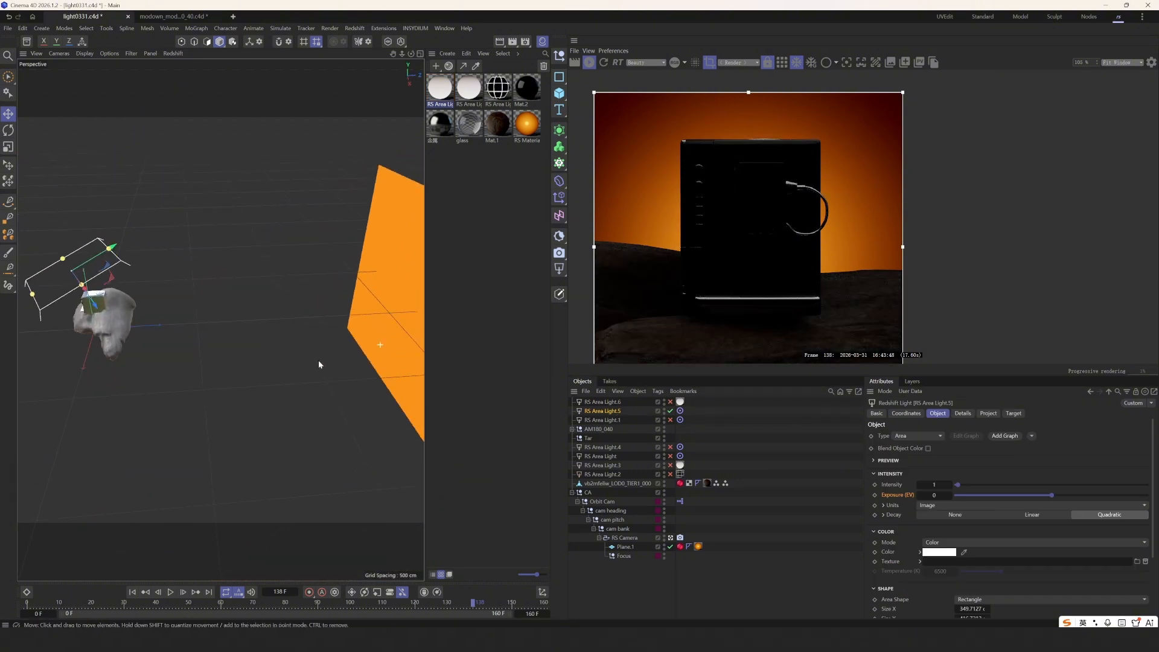
{"action": "middle_click_drag", "start_coordinate": [158, 301], "coordinate": [221, 319], "text": "alt"}
{"action": "right_click_drag", "start_coordinate": [146, 315], "coordinate": [195, 306], "text": "alt"}
{"action": "left_click_drag", "start_coordinate": [176, 253], "coordinate": [177, 294]}
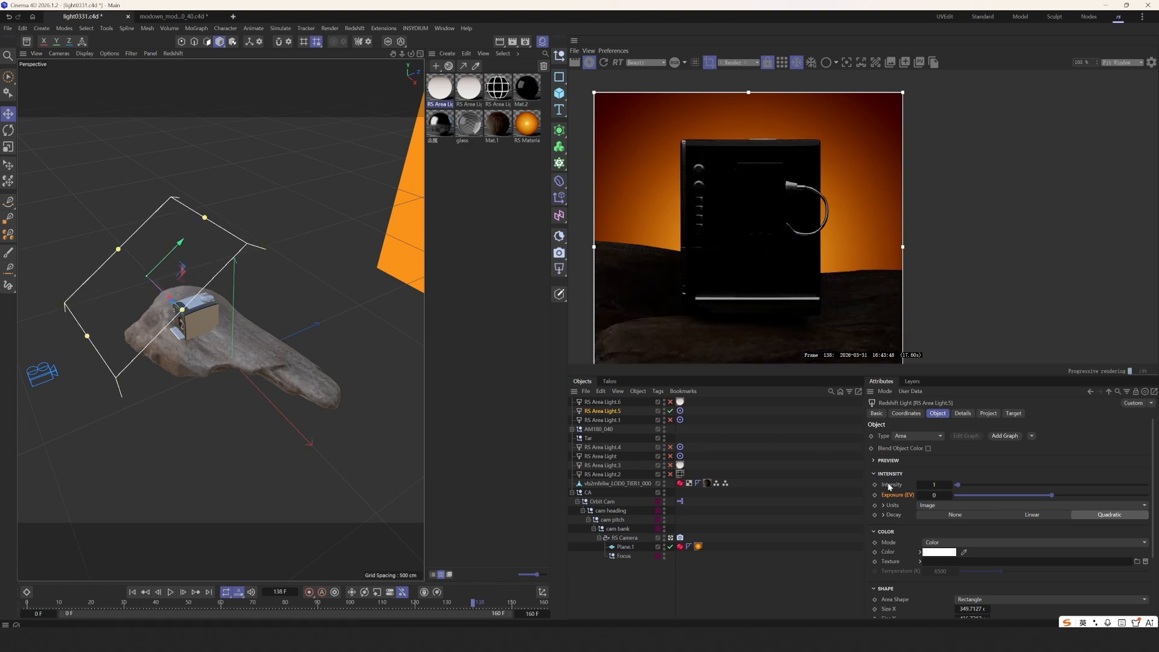
{"action": "type", "text": "3"}
{"action": "key", "text": "Return"}
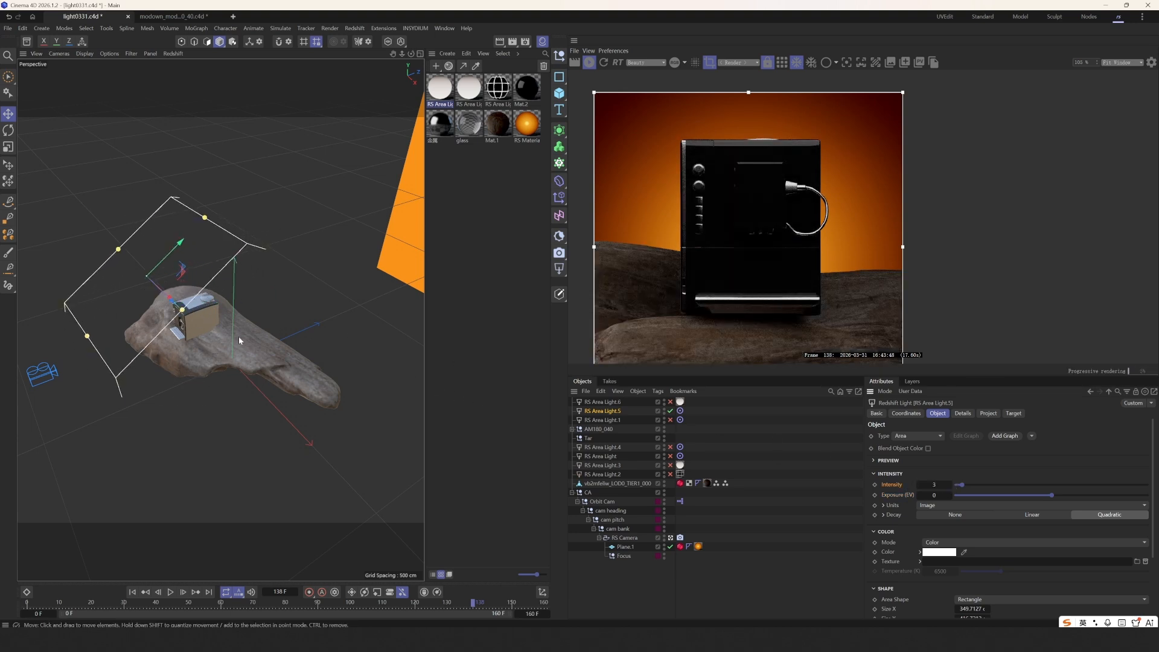
- Turn RS Area Light.6 and RS Area Light.1 back on
{"action": "left_click_drag", "start_coordinate": [238, 335], "coordinate": [237, 304], "text": "alt"}
{"action": "left_click", "coordinate": [693, 433]}
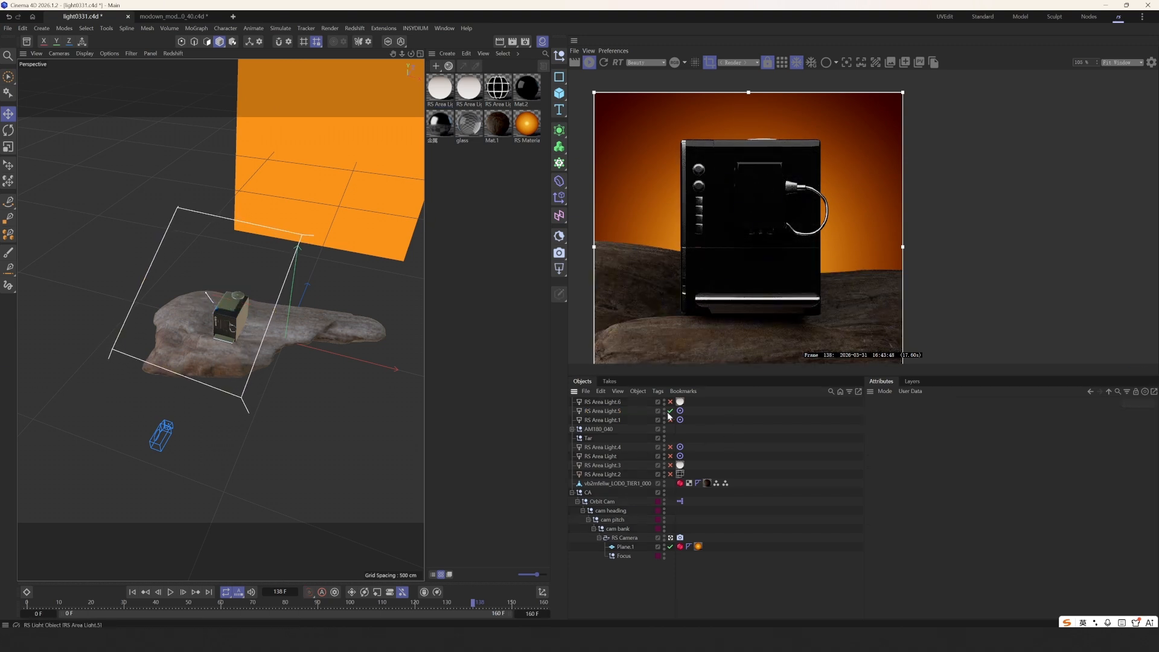
{"action": "left_click", "coordinate": [670, 402]}
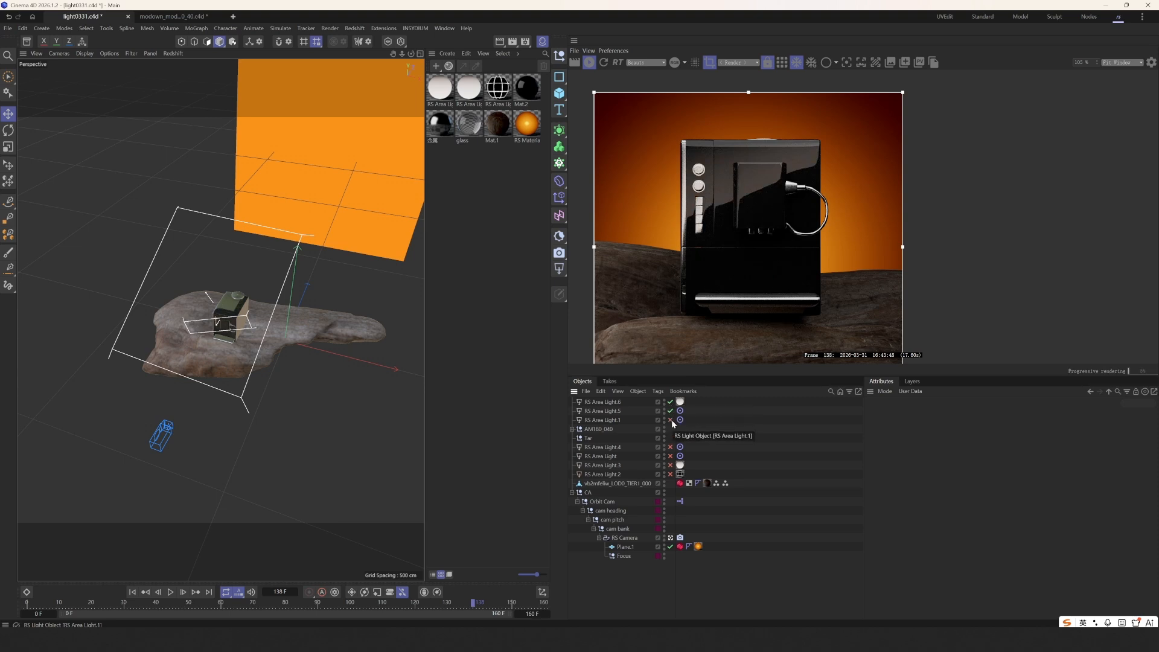
{"action": "left_click", "coordinate": [670, 420]}
- Tint RS Area Light.5 pale pink at 15% saturation
{"action": "left_click", "coordinate": [622, 411]}
{"action": "scroll", "coordinate": [912, 483], "scroll_direction": "down", "scroll_amount": 2}
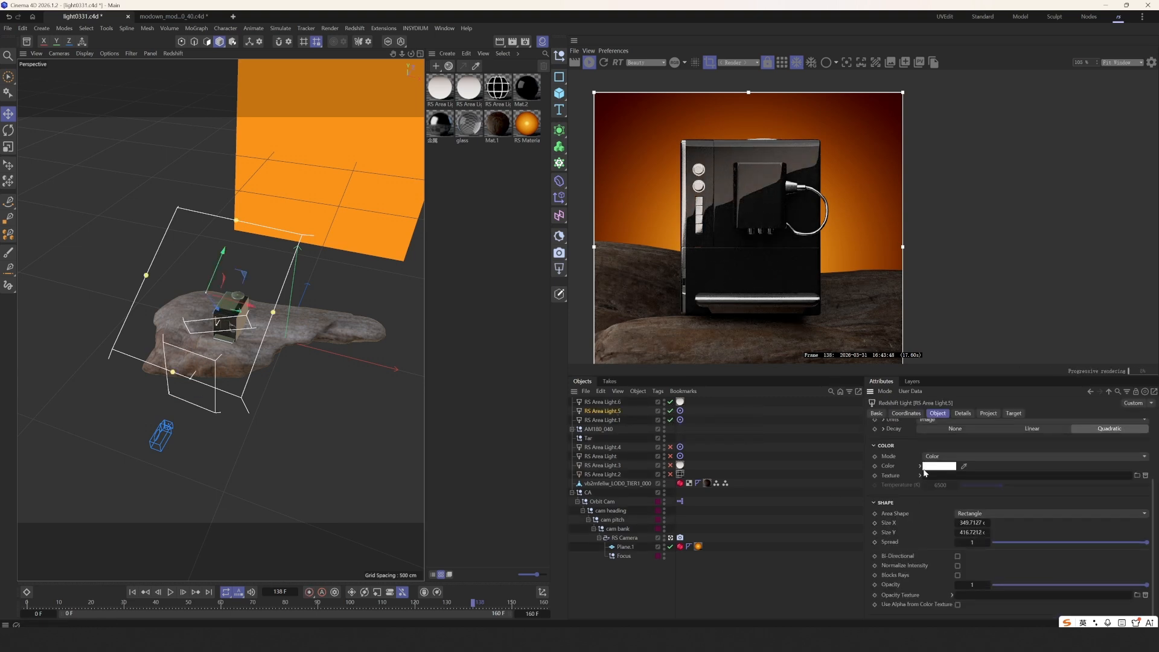
{"action": "left_click", "coordinate": [921, 467]}
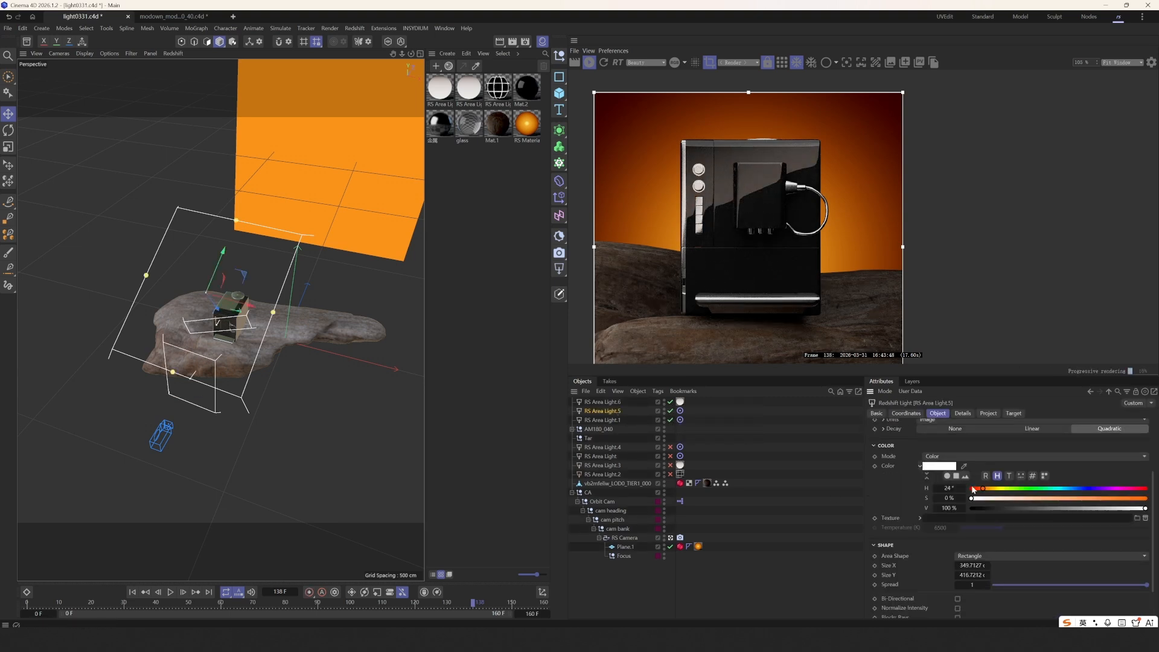
{"action": "left_click_drag", "start_coordinate": [986, 498], "coordinate": [998, 501]}
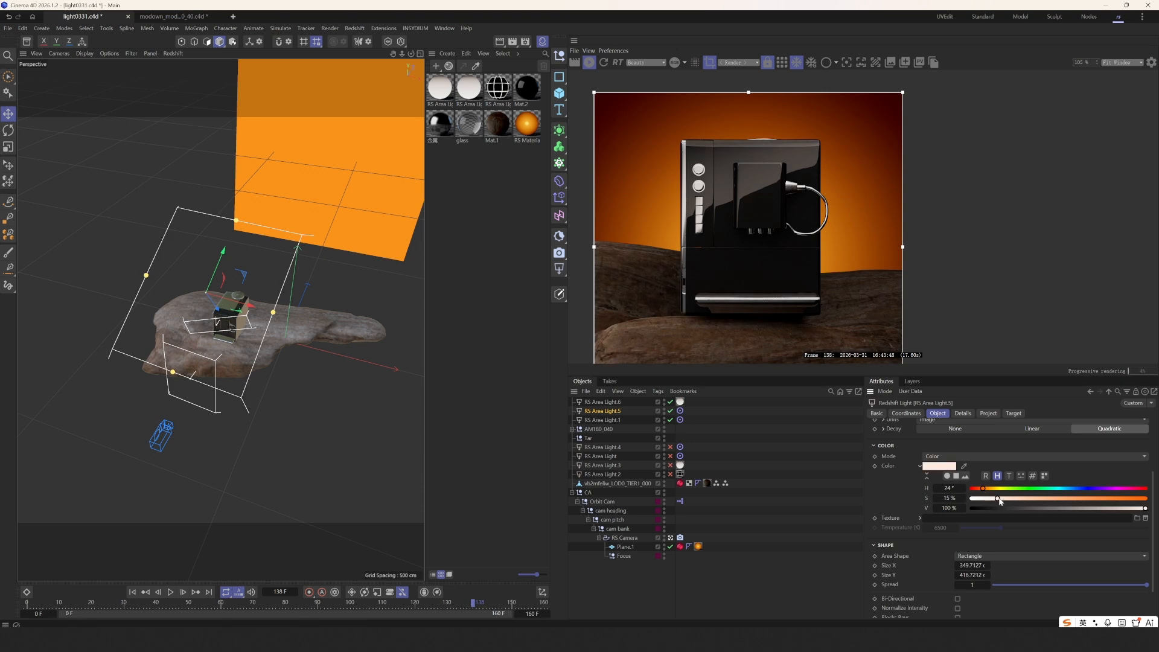
- Save the scene with Ctrl+S
{"action": "left_click", "coordinate": [792, 470]}
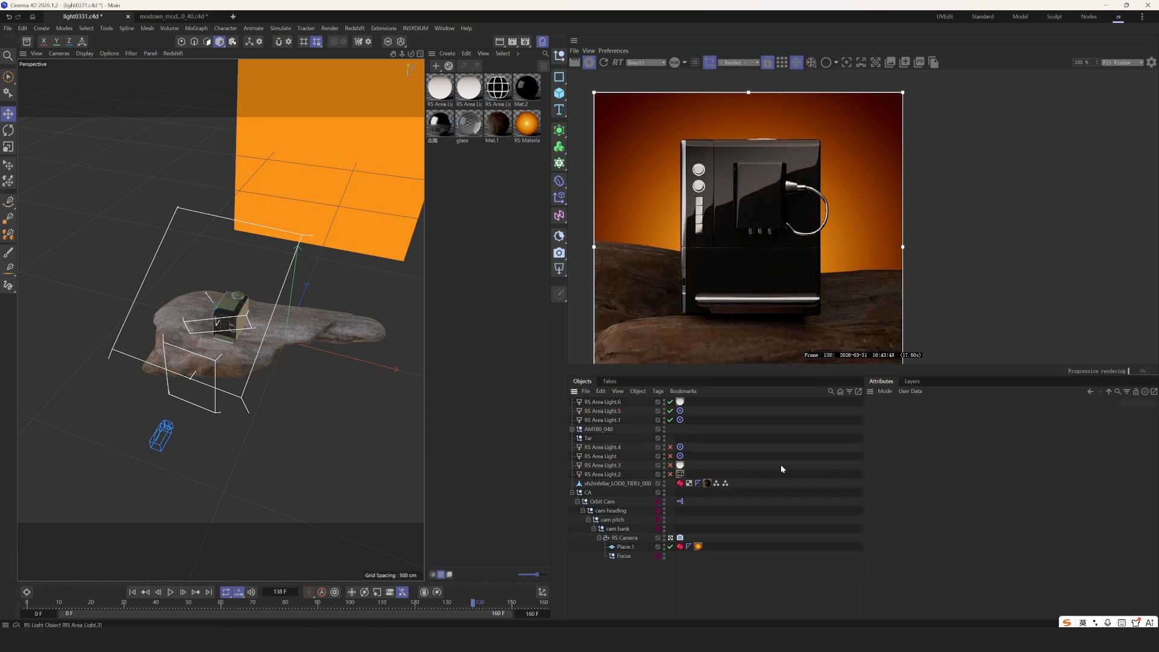
{"action": "key", "text": "ctrl+s"}
{"action": "scroll", "coordinate": [752, 301], "scroll_direction": "down", "scroll_amount": 1}
{"action": "scroll", "coordinate": [753, 301], "scroll_direction": "up", "scroll_amount": 1}
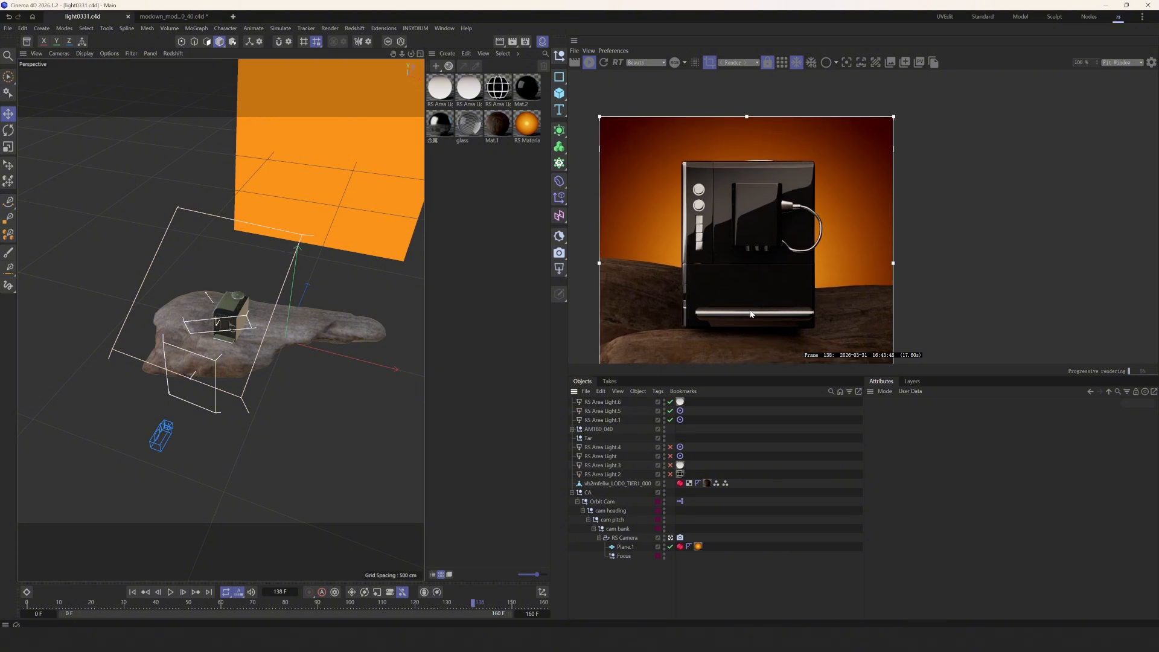
- Move RS Area Light.6 horizontally to a new spot over the rock
{"action": "left_click", "coordinate": [607, 422]}
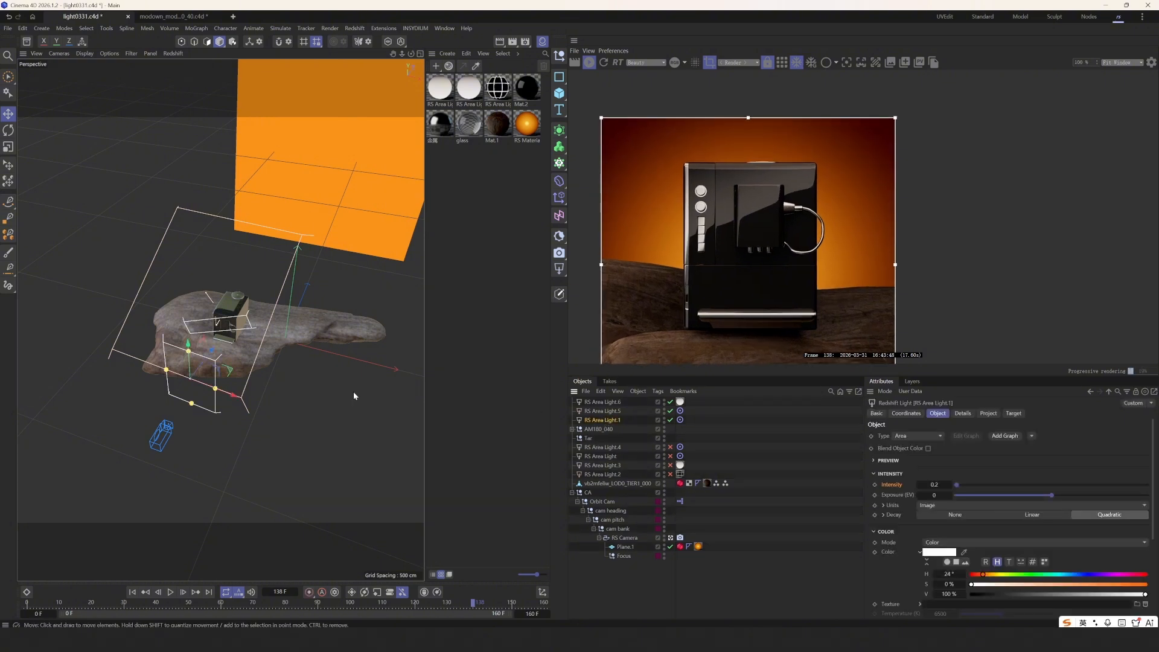
{"action": "left_click_drag", "start_coordinate": [355, 396], "coordinate": [389, 365], "text": "alt"}
{"action": "left_click", "coordinate": [615, 411]}
{"action": "scroll", "coordinate": [196, 338], "scroll_direction": "up", "scroll_amount": 2}
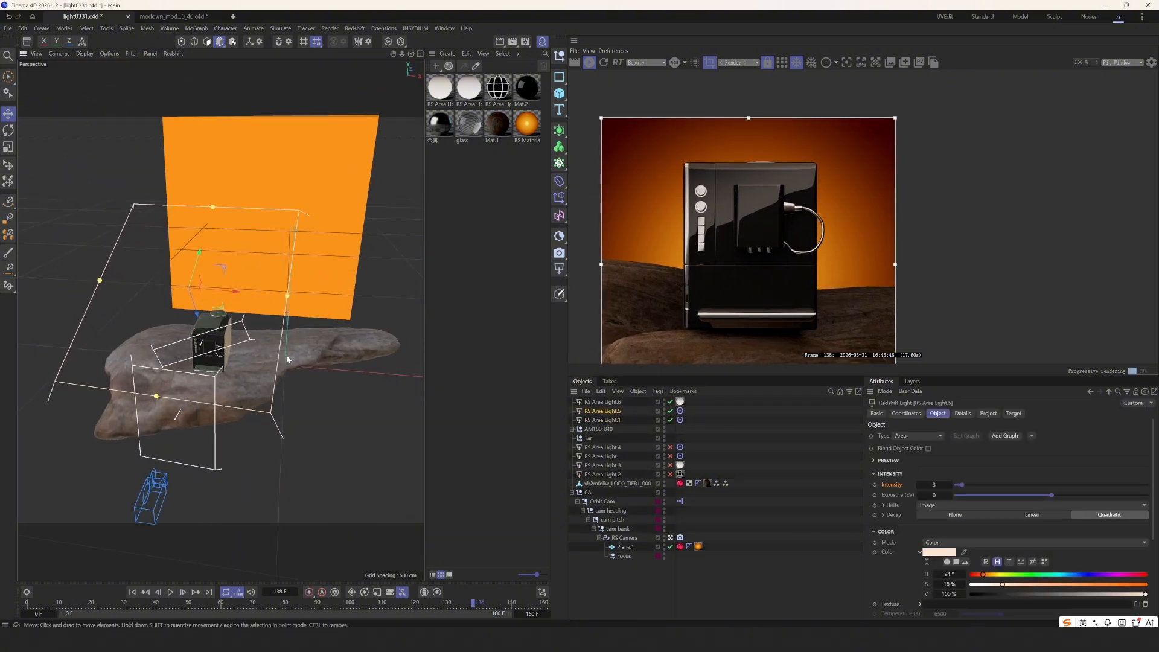
{"action": "left_click", "coordinate": [594, 403]}
{"action": "left_click_drag", "start_coordinate": [189, 321], "coordinate": [193, 323]}
{"action": "scroll", "coordinate": [712, 347], "scroll_direction": "up", "scroll_amount": 3}
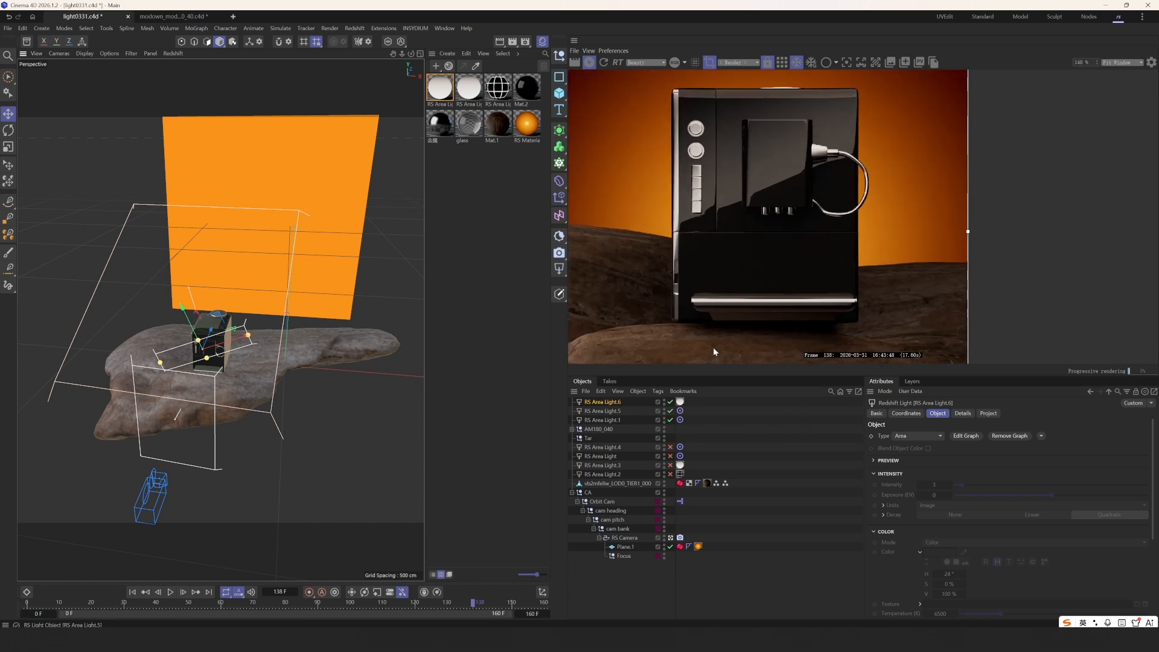
{"action": "left_click", "coordinate": [732, 432]}
{"action": "scroll", "coordinate": [722, 293], "scroll_direction": "up", "scroll_amount": 4}
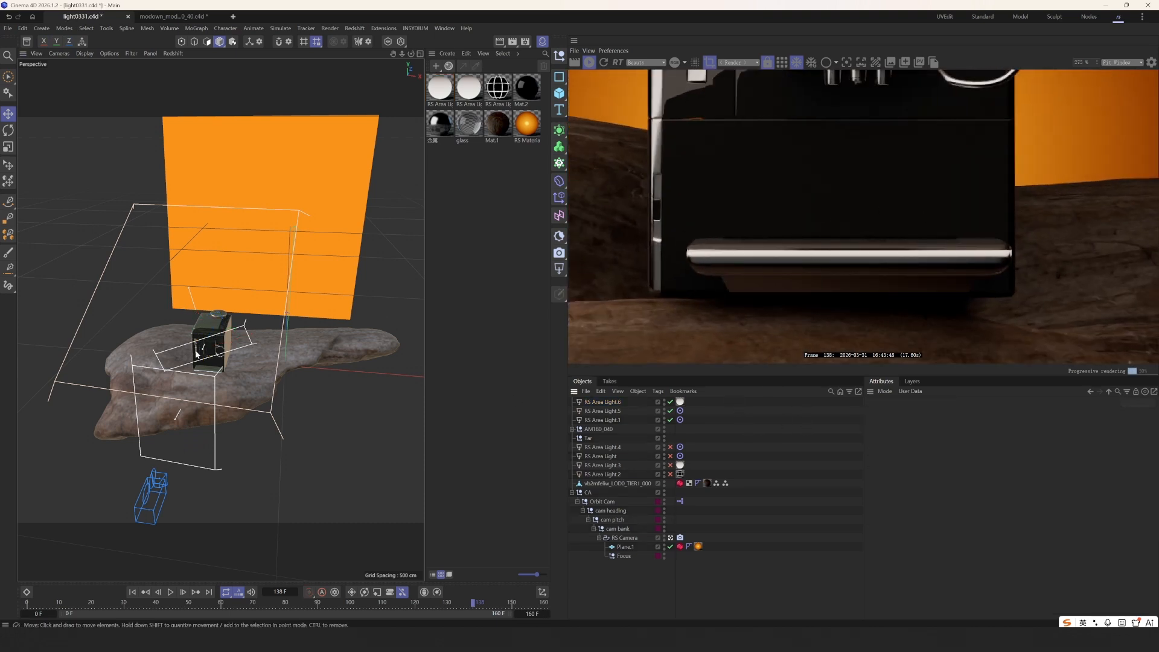
{"action": "scroll", "coordinate": [257, 365], "scroll_direction": "up", "scroll_amount": 10}
- Select the drip tray object AM180_040_014 and undo its accidental move
{"action": "left_click", "coordinate": [257, 366]}
{"action": "left_click_drag", "start_coordinate": [256, 365], "coordinate": [222, 357], "text": "alt"}
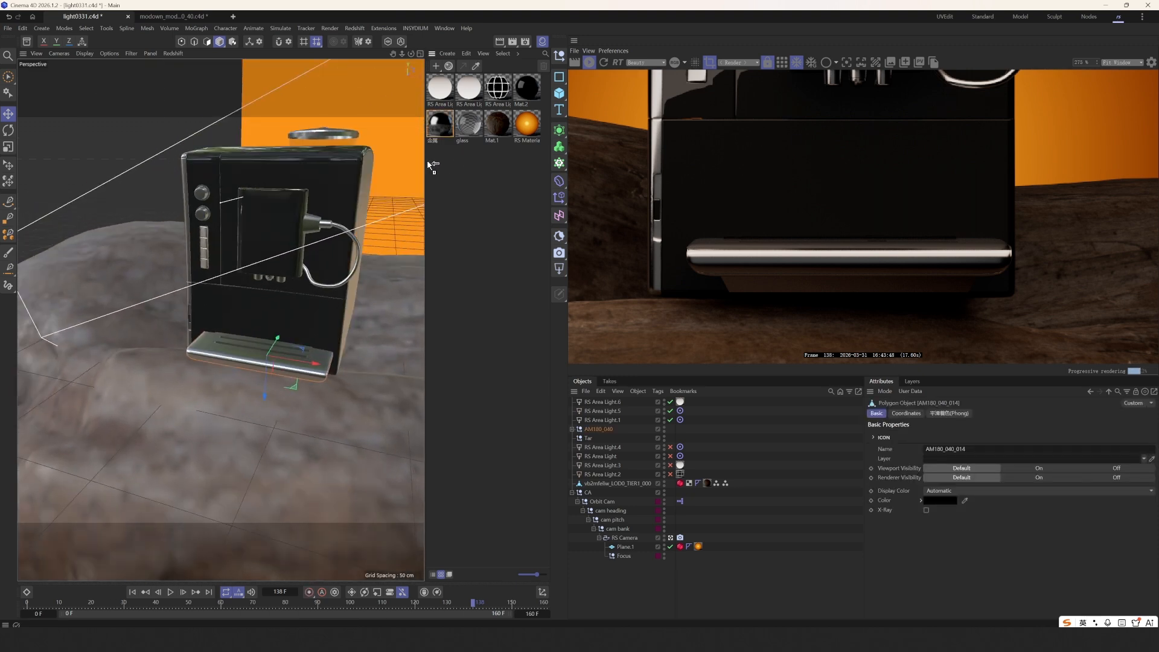
{"action": "left_click_drag", "start_coordinate": [433, 166], "coordinate": [444, 166], "text": "ctrl"}
{"action": "key", "text": "s"}
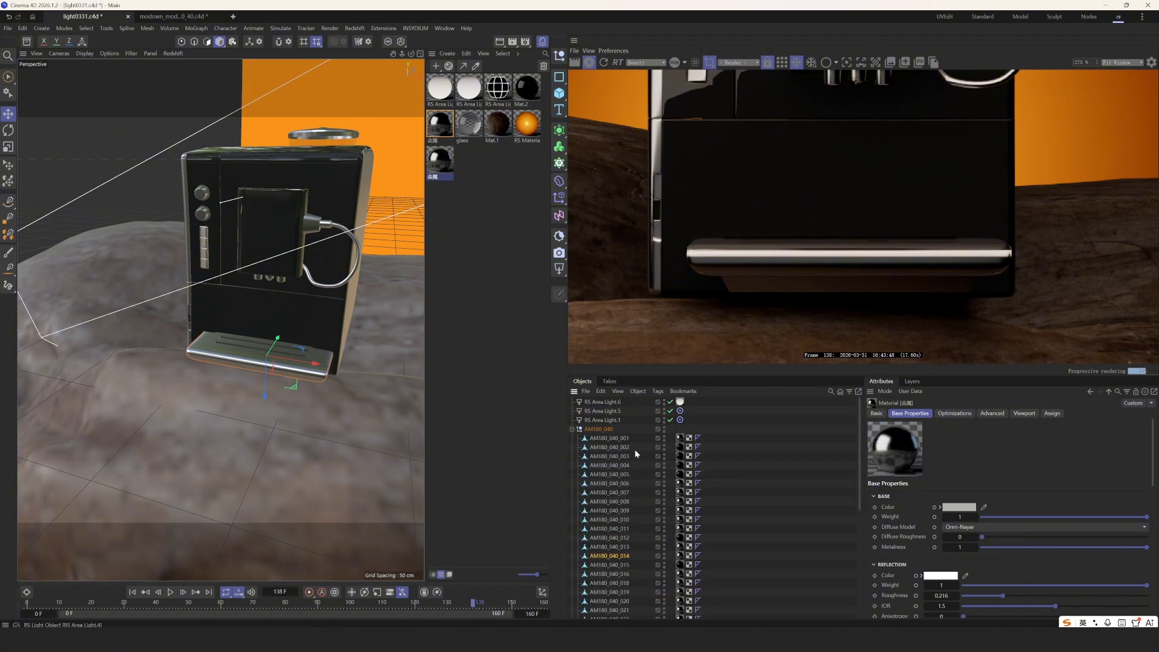
{"action": "left_click_drag", "start_coordinate": [406, 494], "coordinate": [303, 440]}
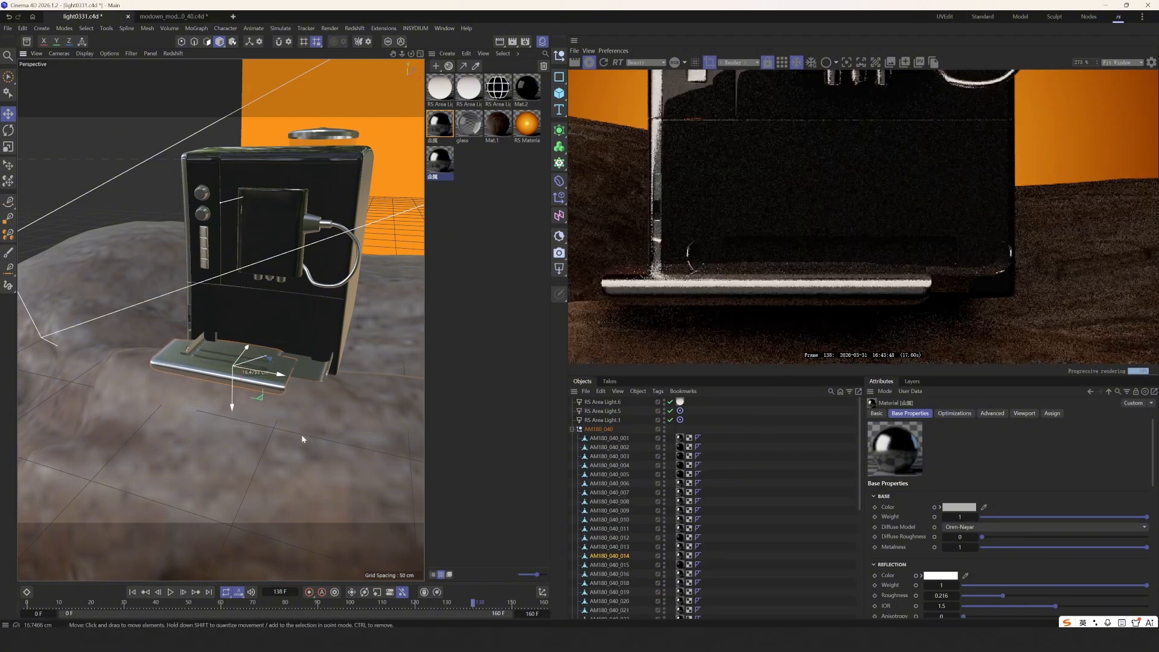
{"action": "key", "text": "ctrl+z"}
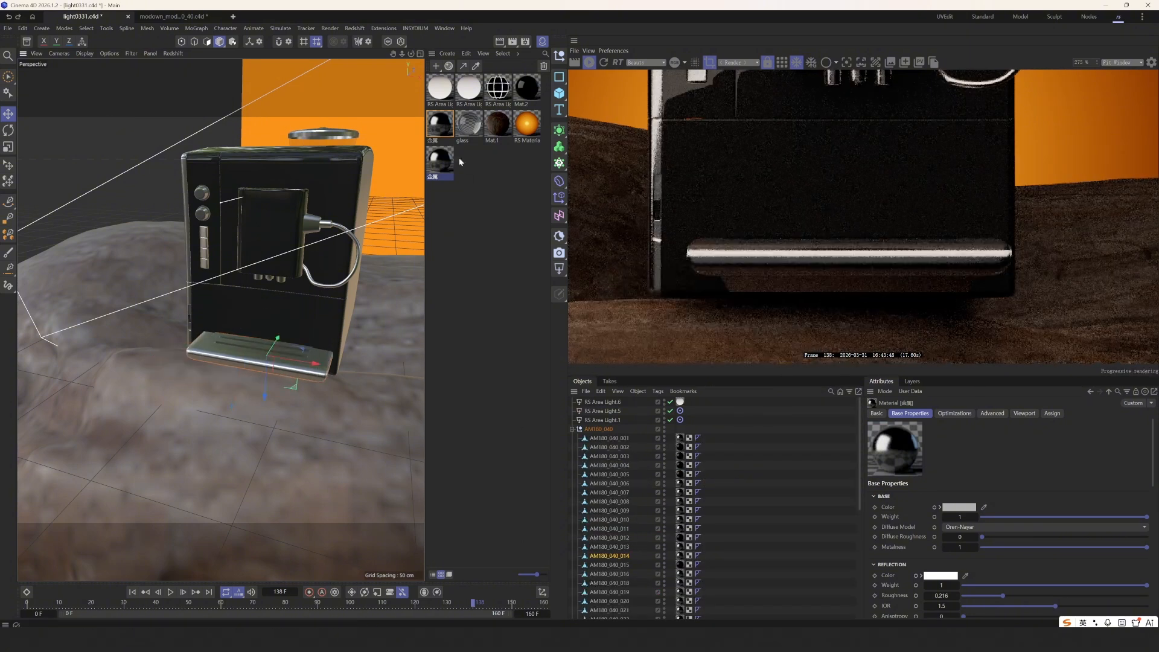
- Roughen the 金属 material's reflections and darken its base colour in the Node Editor
{"action": "left_click", "coordinate": [681, 556]}
{"action": "double_click", "coordinate": [448, 171]}
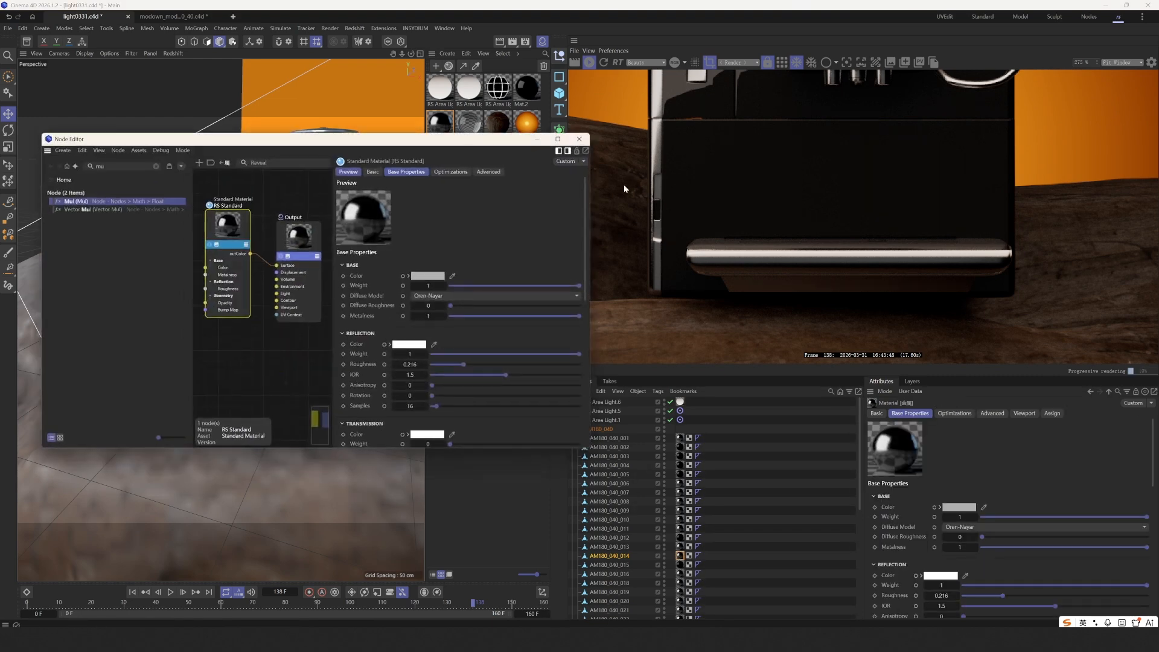
{"action": "mouse_move", "coordinate": [475, 365]}
{"action": "left_mouse_down"}
{"action": "mouse_move", "coordinate": [493, 365]}
{"action": "mouse_move", "coordinate": [477, 364]}
{"action": "left_mouse_up"}
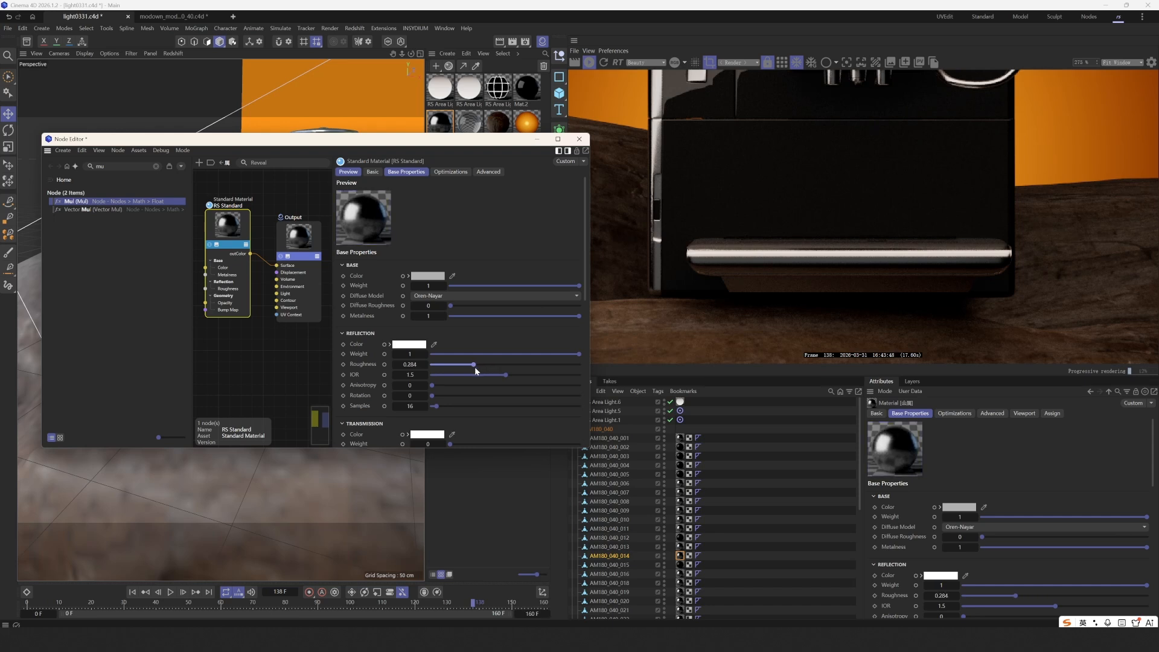
{"action": "left_click_drag", "start_coordinate": [227, 233], "coordinate": [233, 236]}
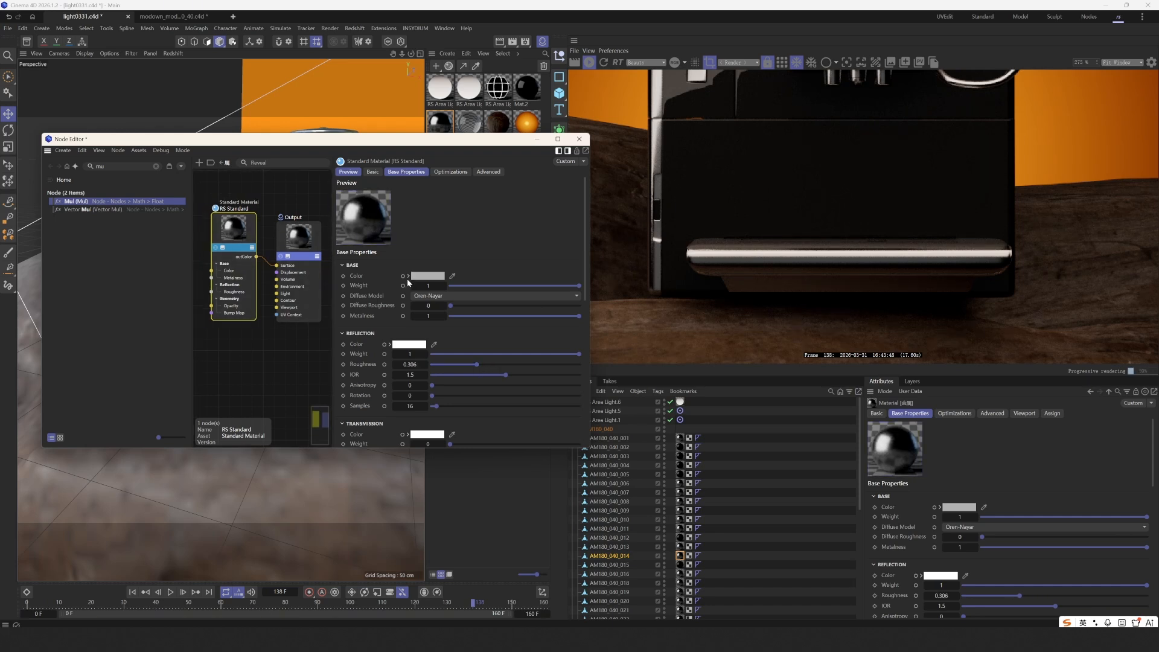
{"action": "left_click", "coordinate": [406, 277]}
{"action": "left_click", "coordinate": [408, 276]}
{"action": "left_click", "coordinate": [409, 275]}
{"action": "left_click_drag", "start_coordinate": [509, 319], "coordinate": [482, 320]}
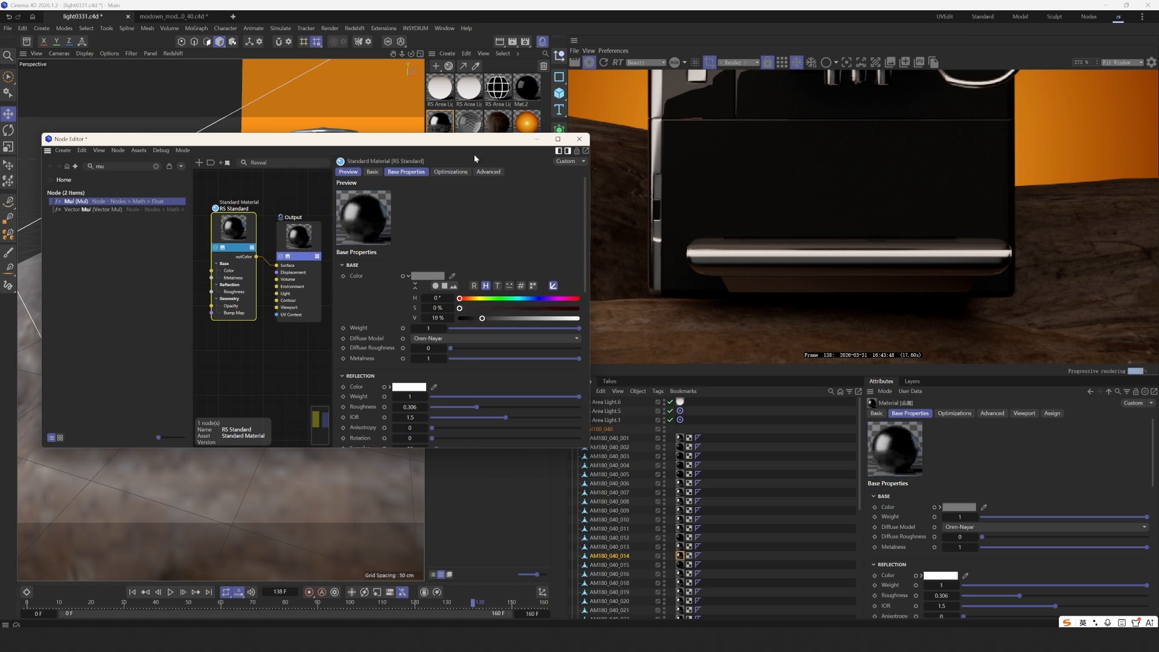
{"action": "left_click_drag", "start_coordinate": [528, 135], "coordinate": [507, 225]}
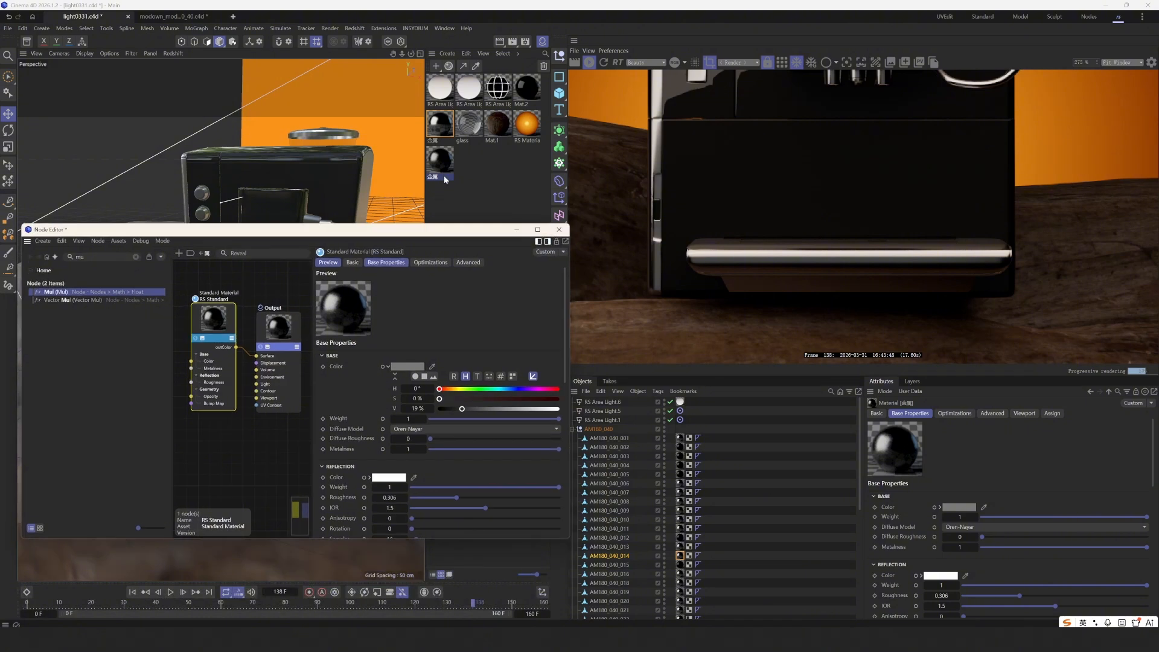
{"action": "left_click", "coordinate": [517, 229]}
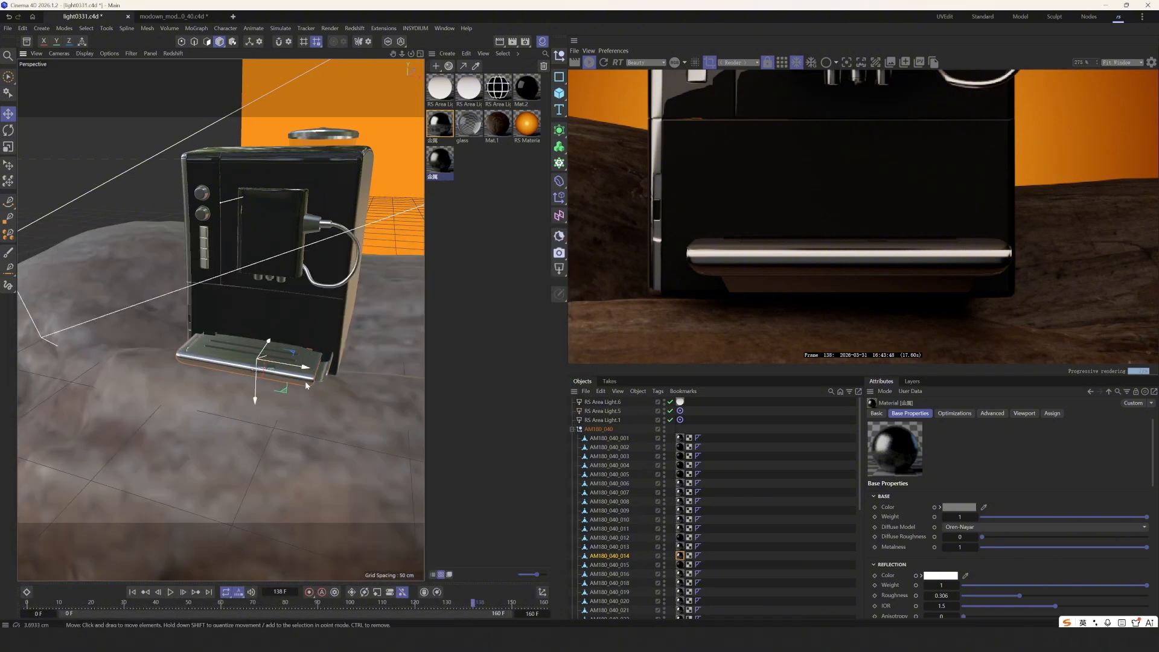
- Set the 金属 material's reflection roughness to 0.336 and base colour value to 13%
{"action": "left_click_drag", "start_coordinate": [306, 385], "coordinate": [306, 386]}
{"action": "key", "text": "ctrl+z"}
{"action": "left_click", "coordinate": [680, 556]}
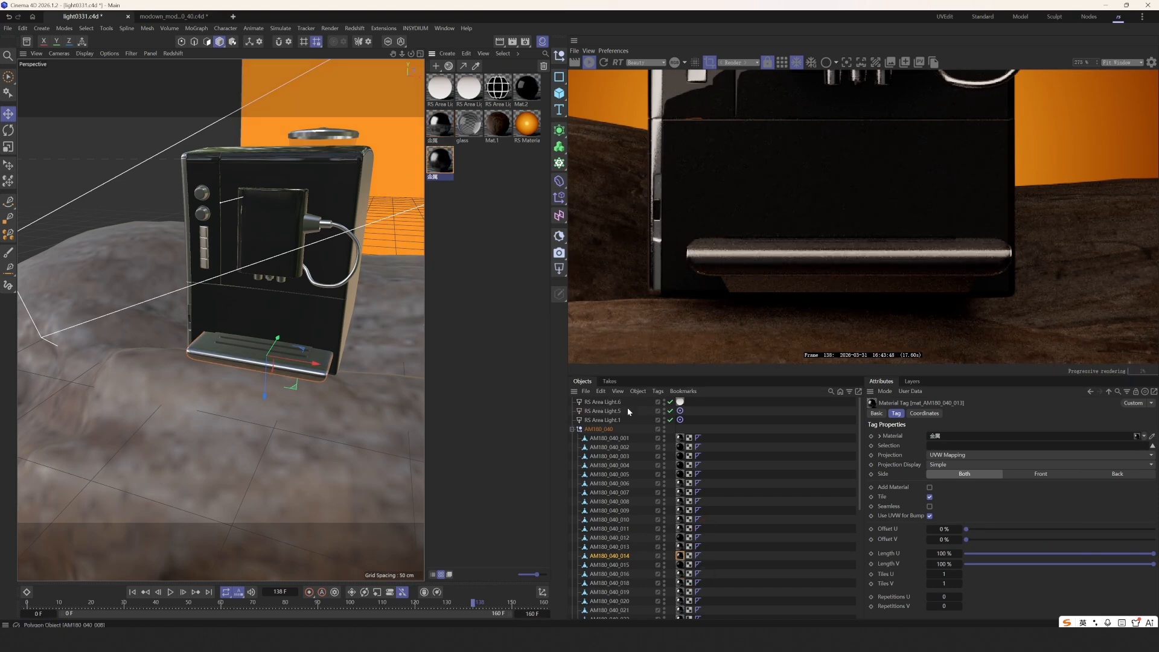
{"action": "double_click", "coordinate": [452, 171]}
{"action": "left_click_drag", "start_coordinate": [355, 227], "coordinate": [321, 169]}
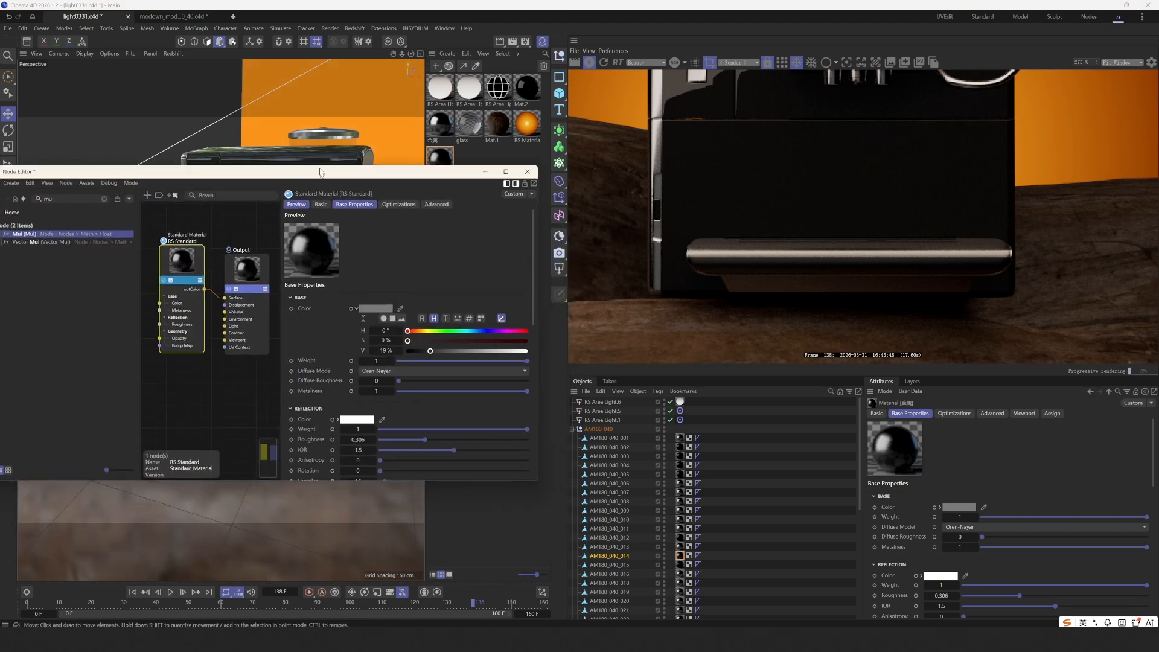
{"action": "scroll", "coordinate": [342, 382], "scroll_direction": "down", "scroll_amount": 2}
{"action": "left_click_drag", "start_coordinate": [391, 371], "coordinate": [654, 366]}
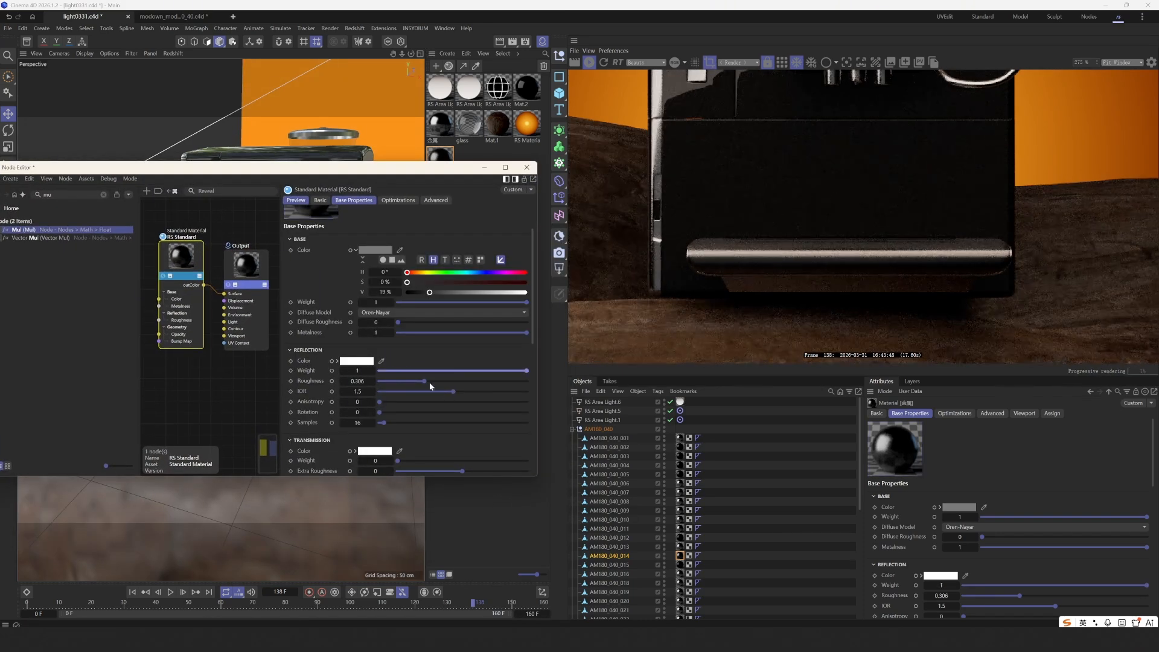
{"action": "mouse_move", "coordinate": [421, 381]}
{"action": "left_mouse_down"}
{"action": "mouse_move", "coordinate": [411, 382]}
{"action": "mouse_move", "coordinate": [429, 382]}
{"action": "left_mouse_up"}
{"action": "scroll", "coordinate": [827, 177], "scroll_direction": "down", "scroll_amount": 3}
{"action": "middle_click_drag", "start_coordinate": [823, 194], "coordinate": [785, 292]}
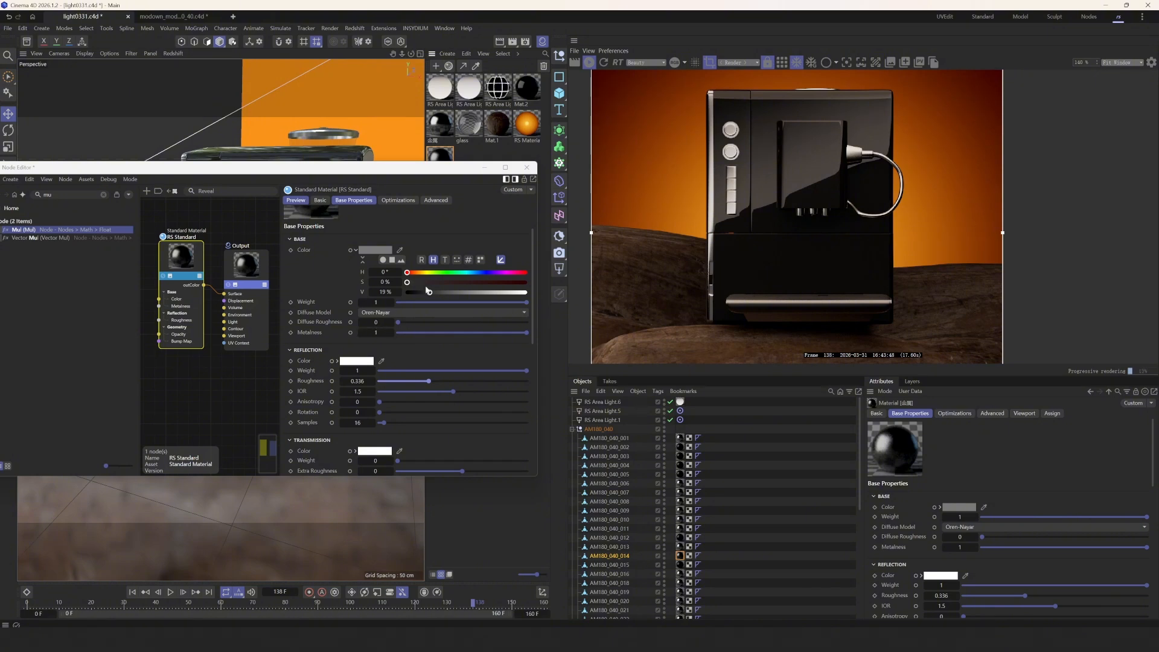
{"action": "left_click_drag", "start_coordinate": [429, 290], "coordinate": [423, 296]}
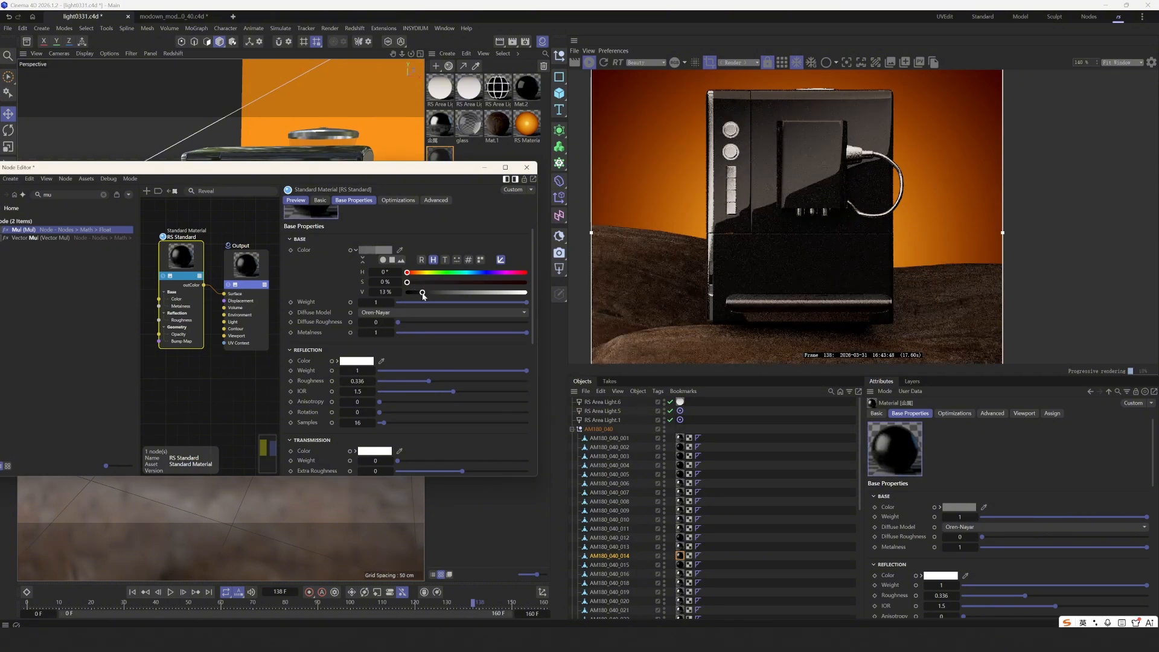
{"action": "scroll", "coordinate": [690, 313], "scroll_direction": "down", "scroll_amount": 3}
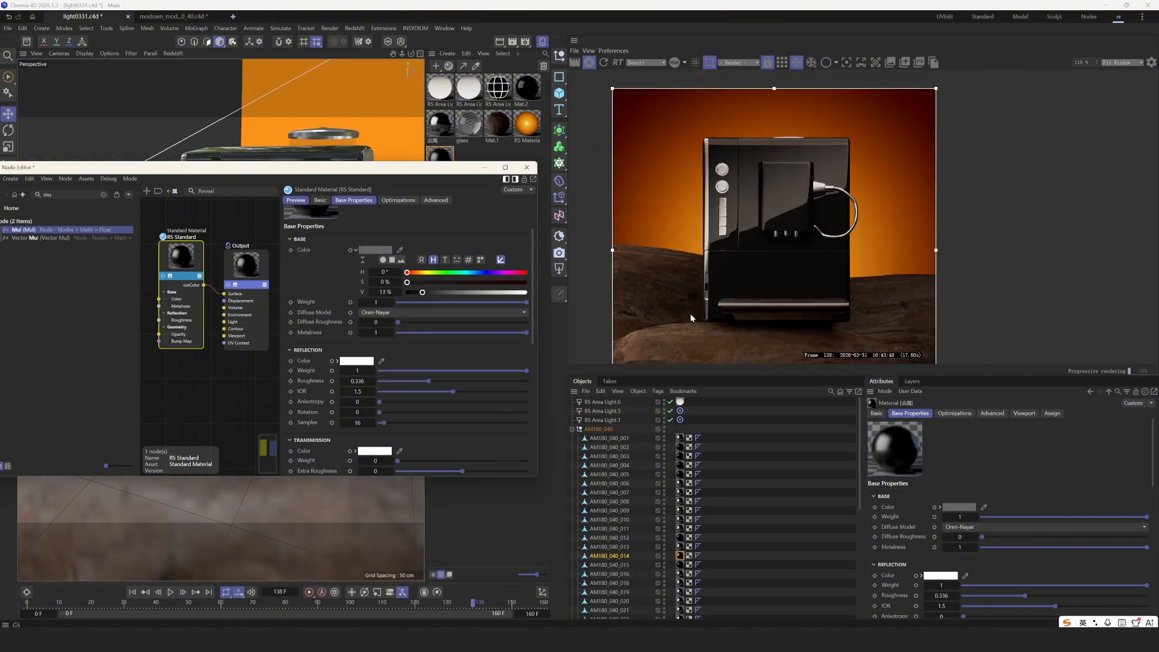
- Apply the metal material to the drip tray and save the scene
{"action": "left_click", "coordinate": [521, 169]}
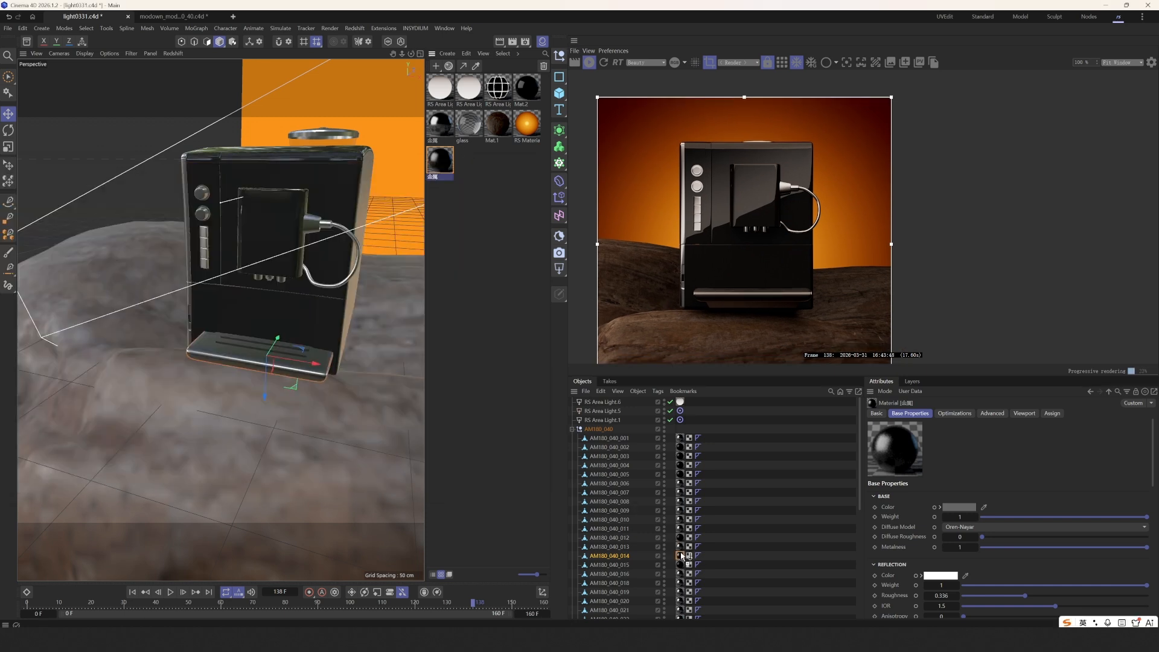
{"action": "left_click_drag", "start_coordinate": [681, 556], "coordinate": [681, 555]}
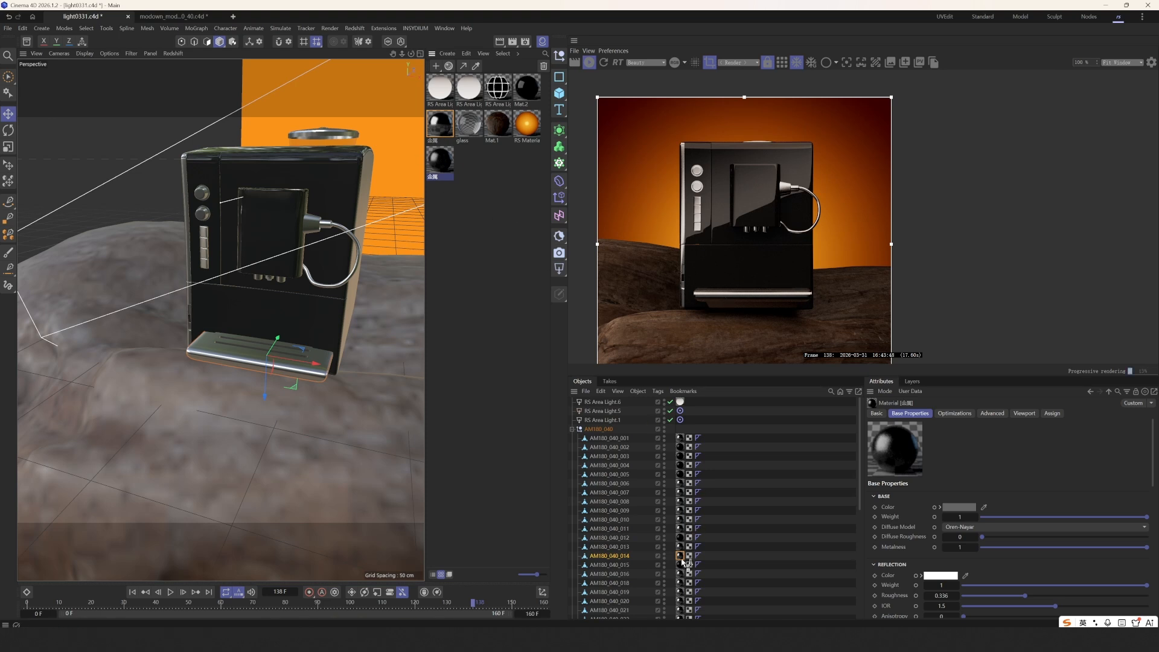
{"action": "left_click", "coordinate": [766, 491]}
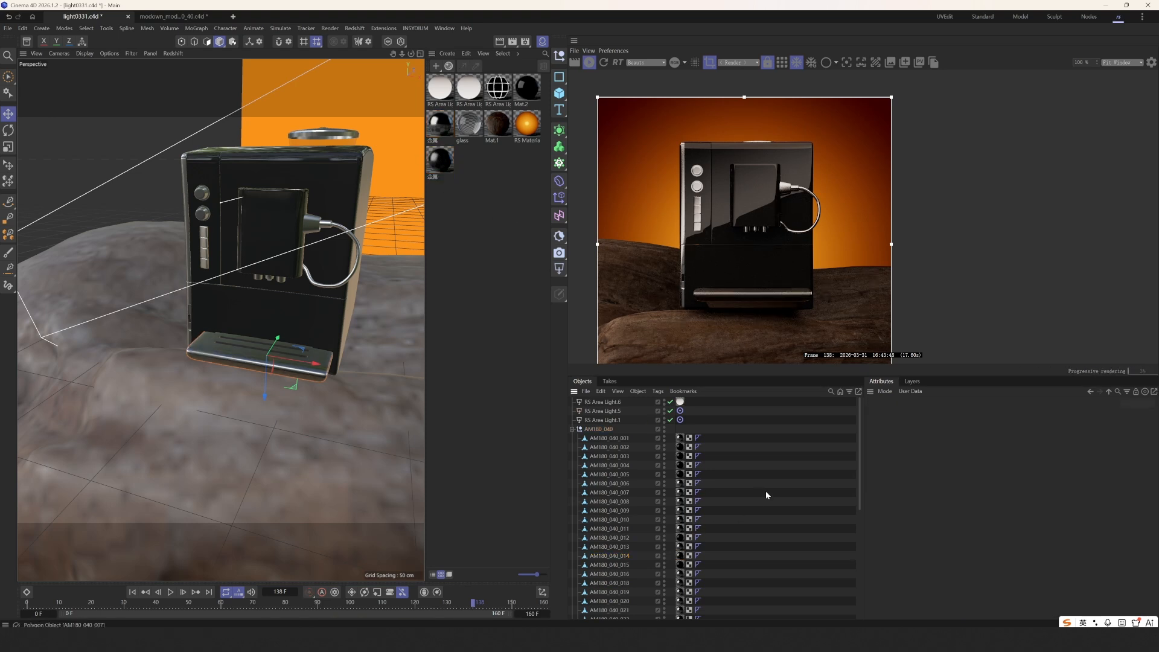
{"action": "key", "text": "ctrl+s"}
{"action": "middle_click_drag", "start_coordinate": [782, 282], "coordinate": [765, 287]}
{"action": "middle_click_drag", "start_coordinate": [740, 236], "coordinate": [734, 244]}
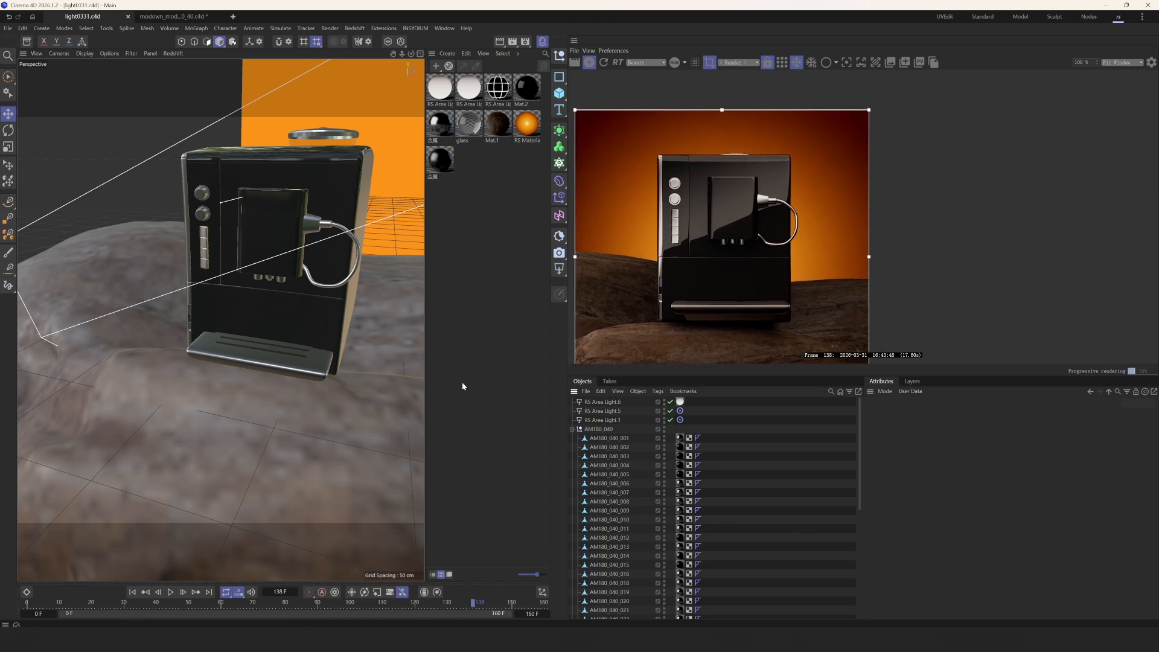
- Test RS Area Light.2 on its own, then turn Area Lights .1, .5 and .6 back on
{"action": "left_click", "coordinate": [573, 429]}
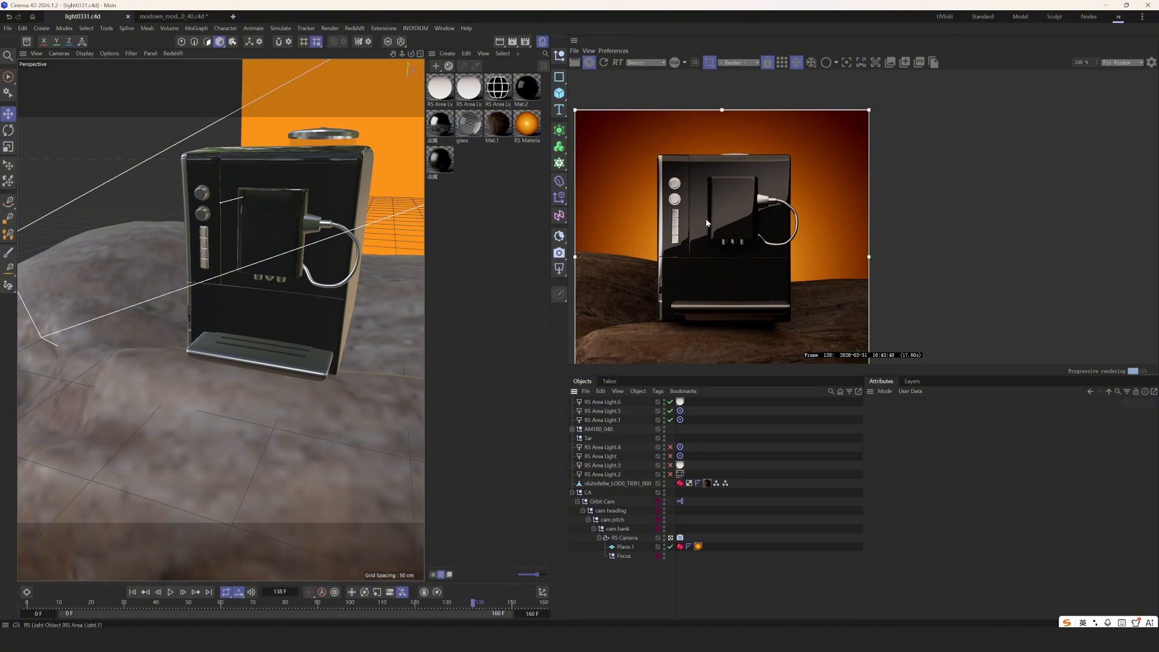
{"action": "scroll", "coordinate": [706, 218], "scroll_direction": "up", "scroll_amount": 2}
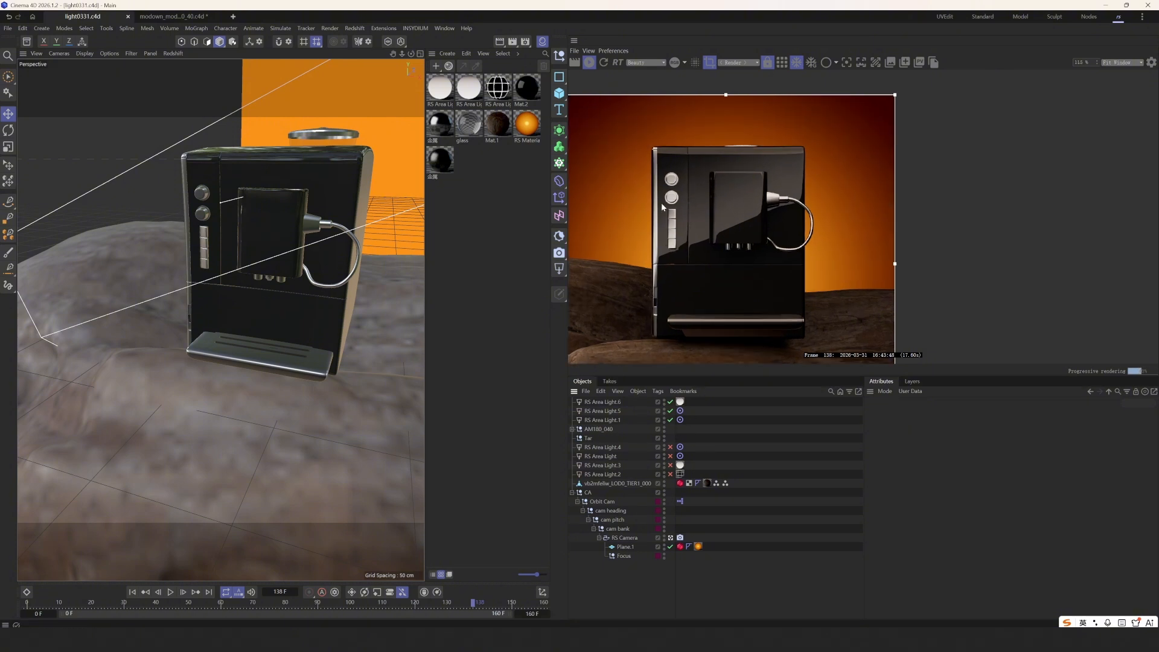
{"action": "left_click_drag", "start_coordinate": [671, 402], "coordinate": [671, 421]}
{"action": "left_click", "coordinate": [671, 474]}
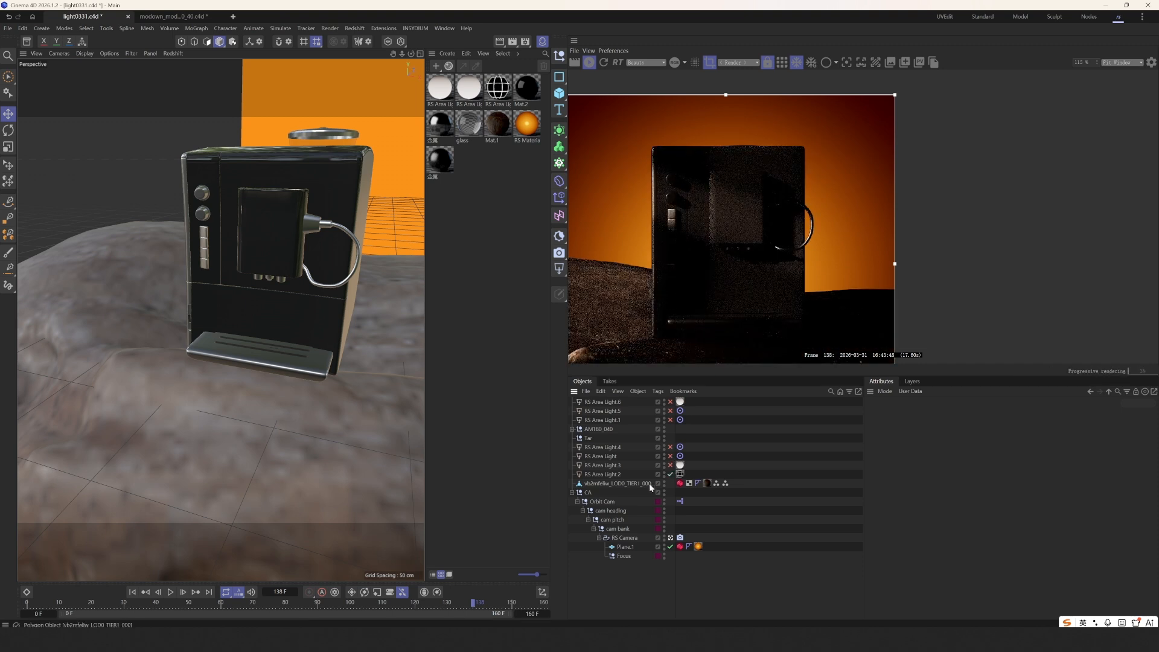
{"action": "left_click", "coordinate": [650, 475]}
{"action": "scroll", "coordinate": [699, 285], "scroll_direction": "up", "scroll_amount": 3}
{"action": "mouse_move", "coordinate": [707, 169]}
{"action": "middle_mouse_down"}
{"action": "mouse_move", "coordinate": [729, 190]}
{"action": "mouse_move", "coordinate": [698, 173]}
{"action": "middle_mouse_up"}
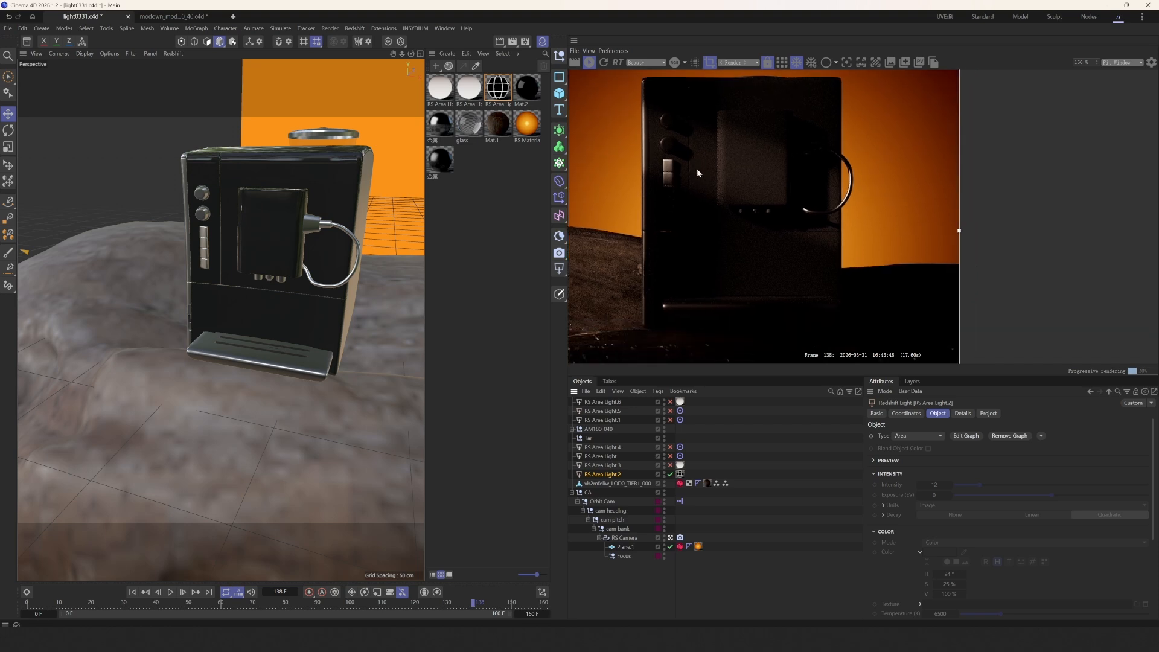
{"action": "scroll", "coordinate": [692, 281], "scroll_direction": "down", "scroll_amount": 2}
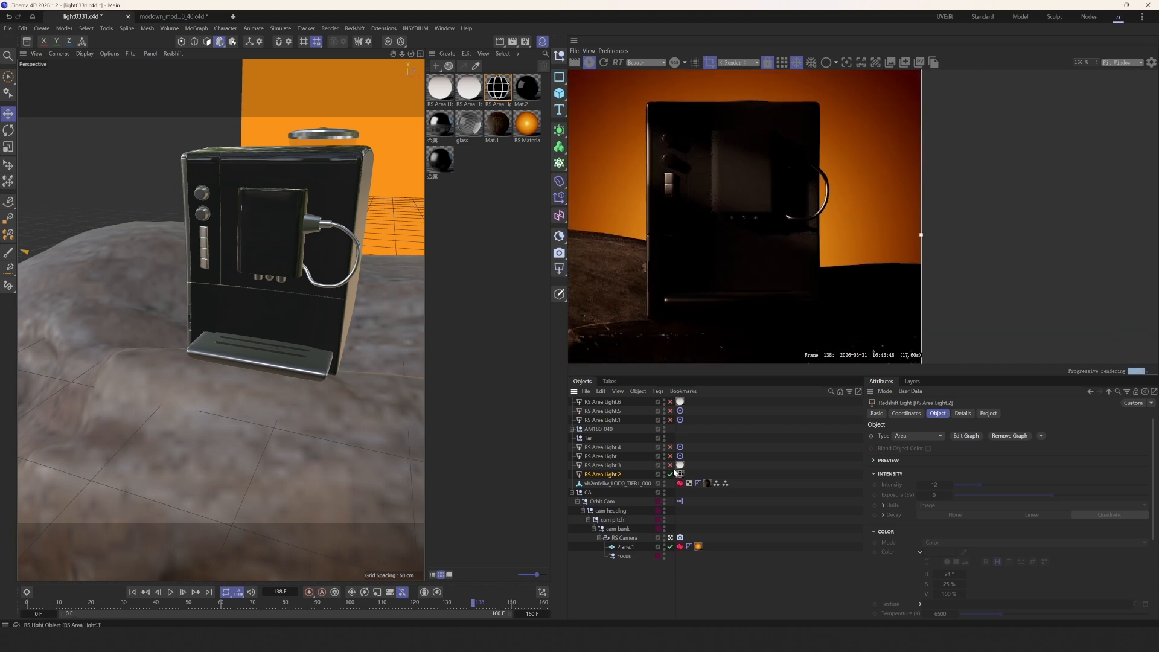
{"action": "left_click_drag", "start_coordinate": [670, 420], "coordinate": [671, 401]}
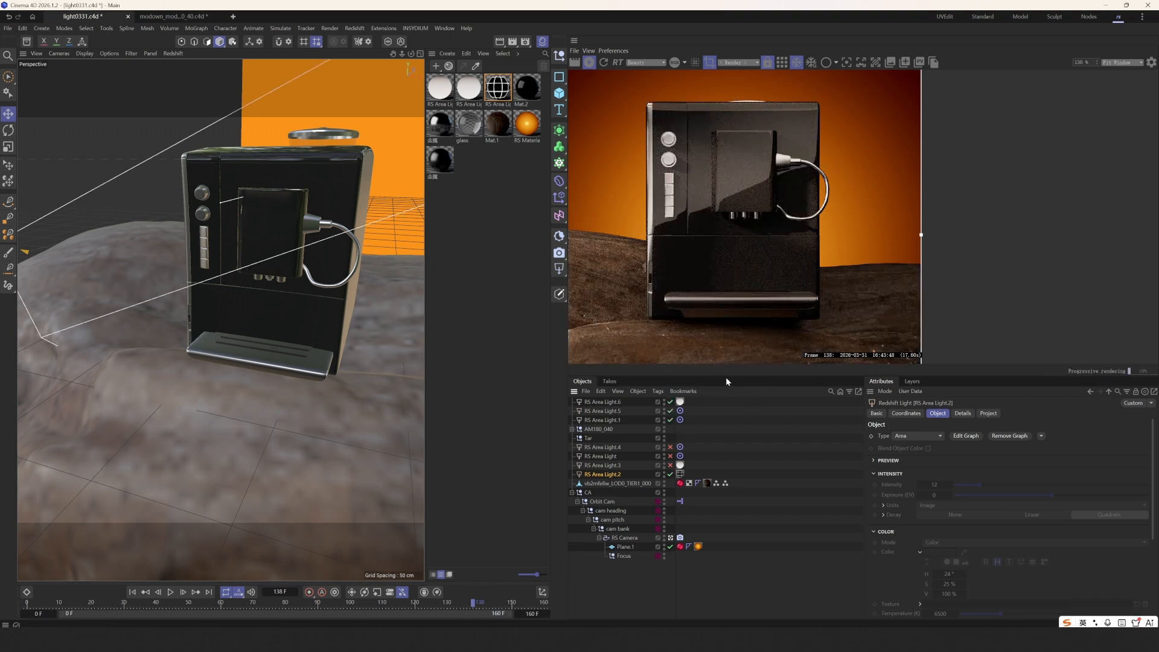
{"action": "left_click_drag", "start_coordinate": [726, 376], "coordinate": [727, 431]}
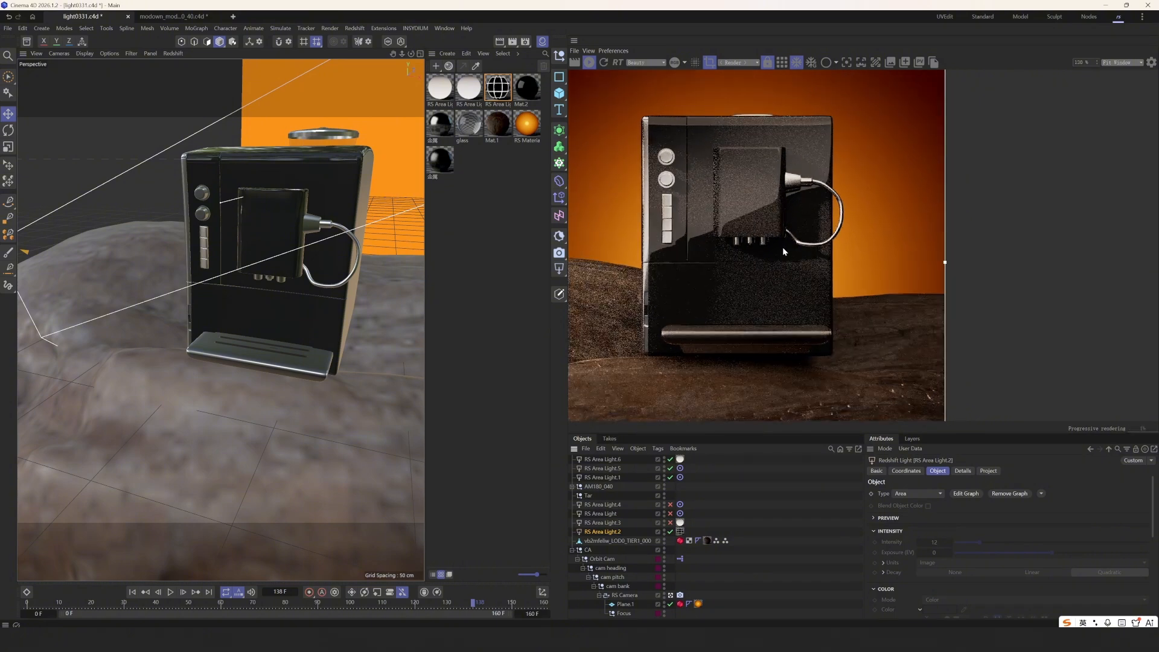
{"action": "scroll", "coordinate": [708, 202], "scroll_direction": "up", "scroll_amount": 1}
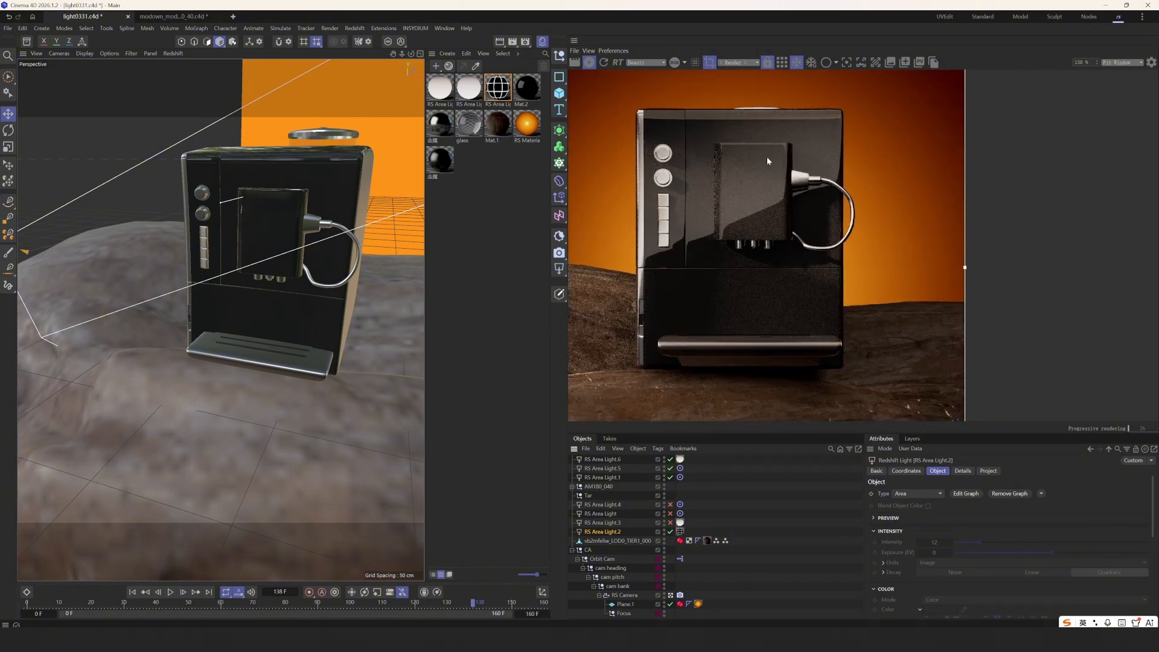
- Take render snapshots with RS Area Light.2 on and then switched off
{"action": "left_click", "coordinate": [893, 63]}
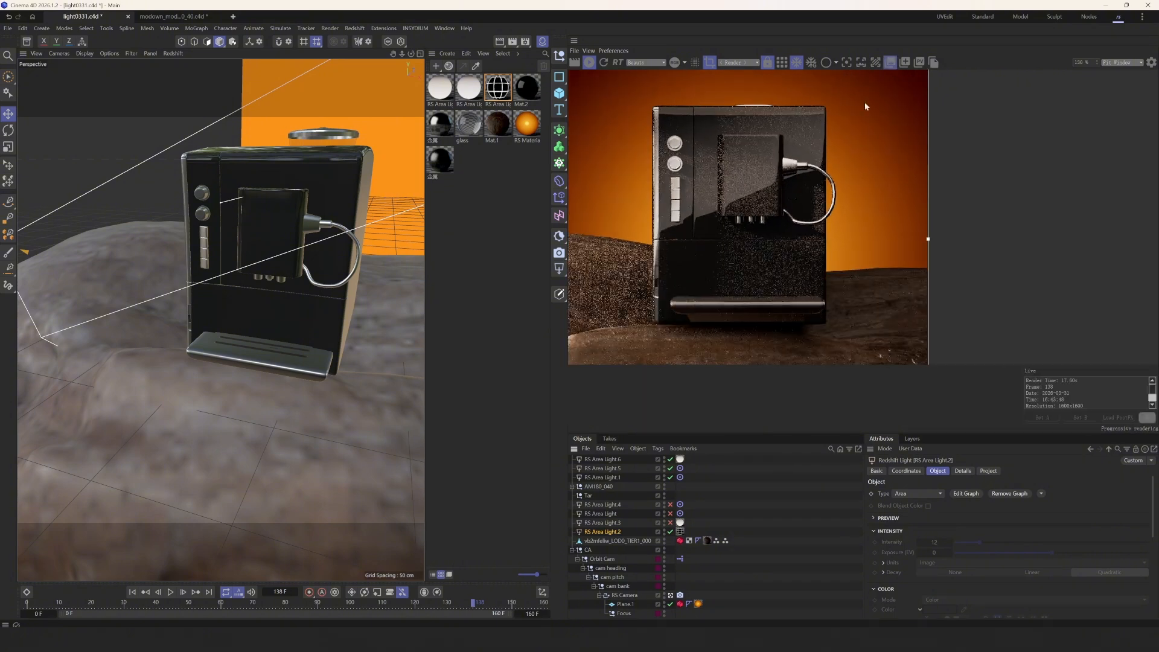
{"action": "left_click", "coordinate": [904, 63]}
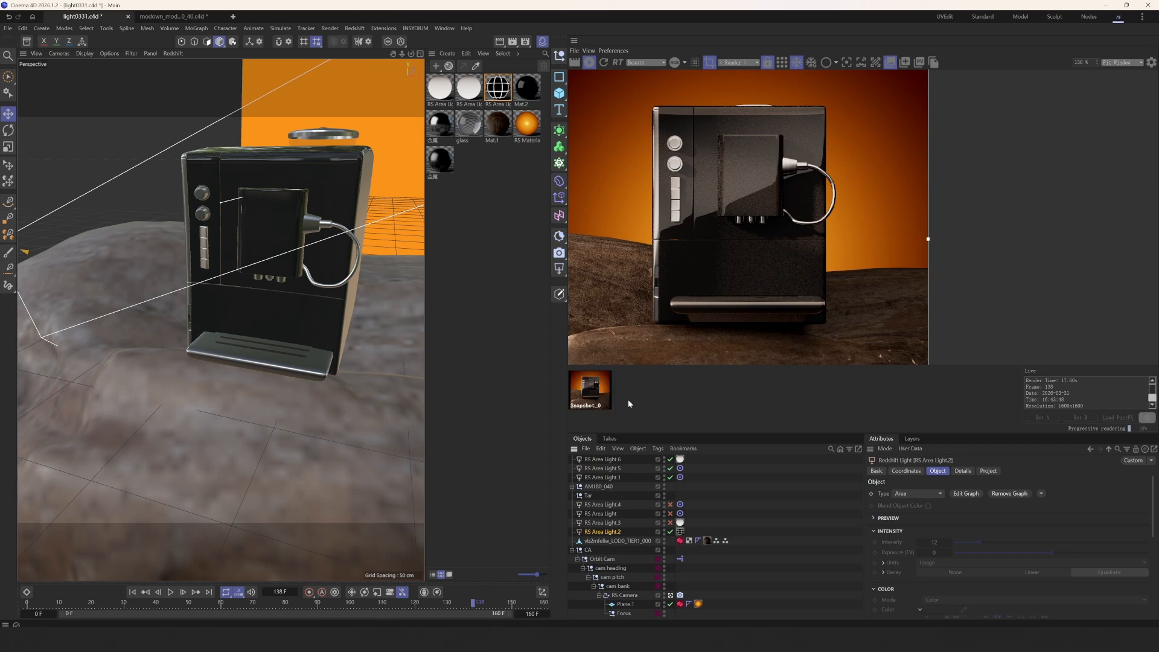
{"action": "left_click", "coordinate": [670, 532]}
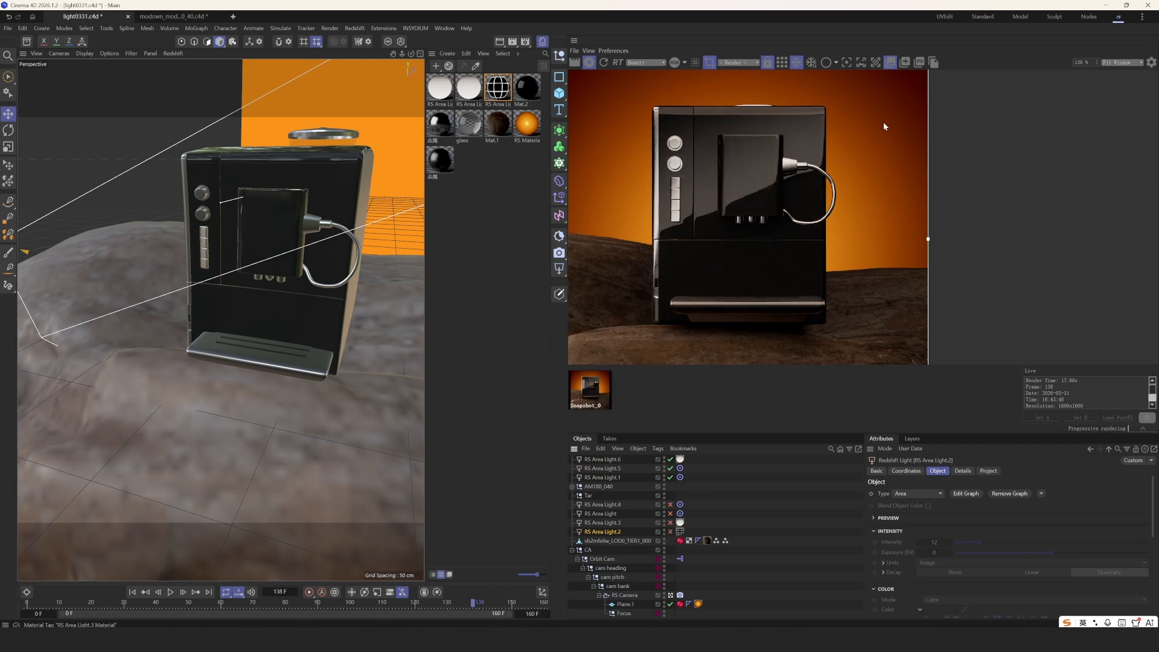
{"action": "left_click", "coordinate": [905, 63]}
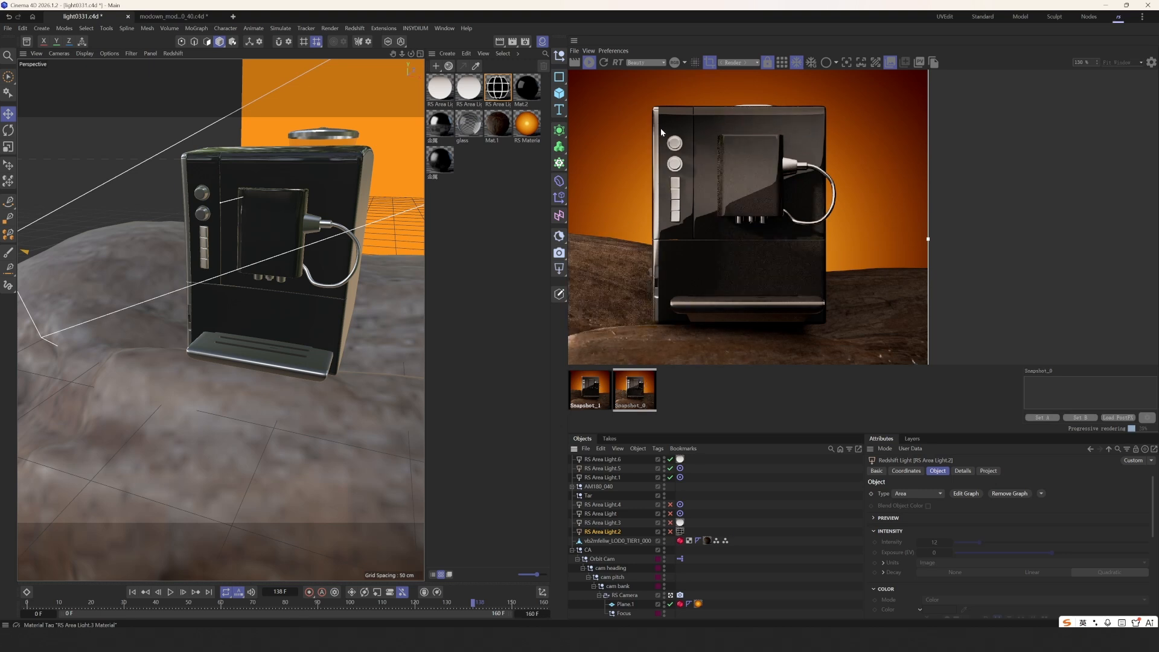
- Compare the render against Snapshot_1, then hide the snapshot strip
{"action": "scroll", "coordinate": [657, 160], "scroll_direction": "up", "scroll_amount": 3}
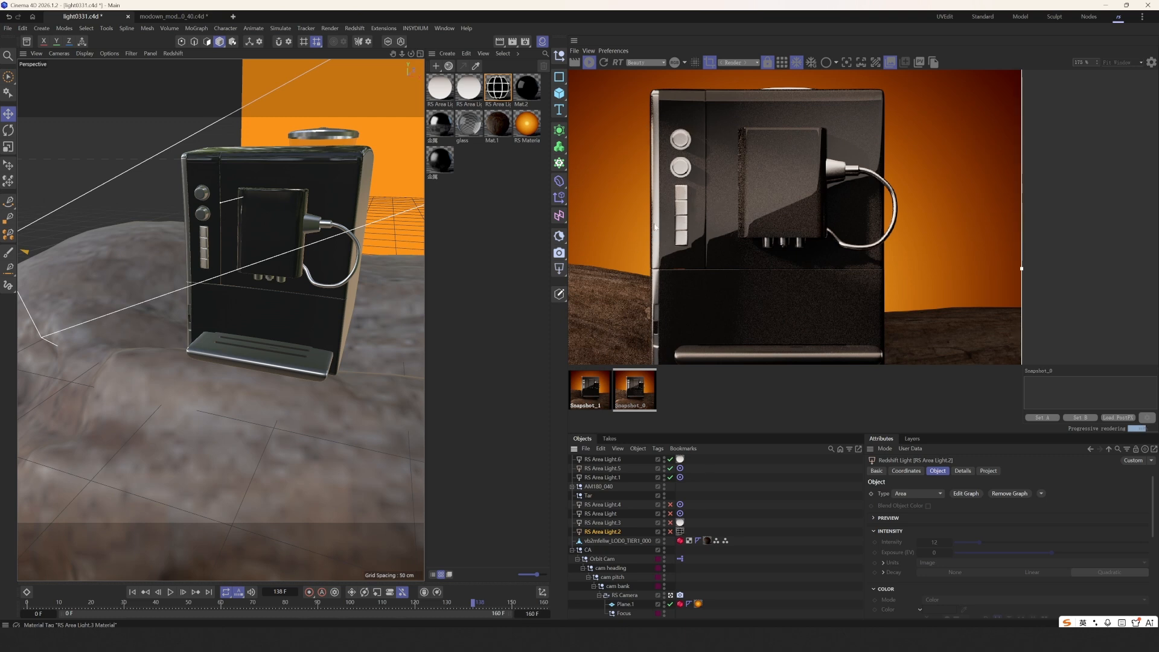
{"action": "left_click", "coordinate": [606, 394]}
{"action": "scroll", "coordinate": [684, 305], "scroll_direction": "down", "scroll_amount": 4}
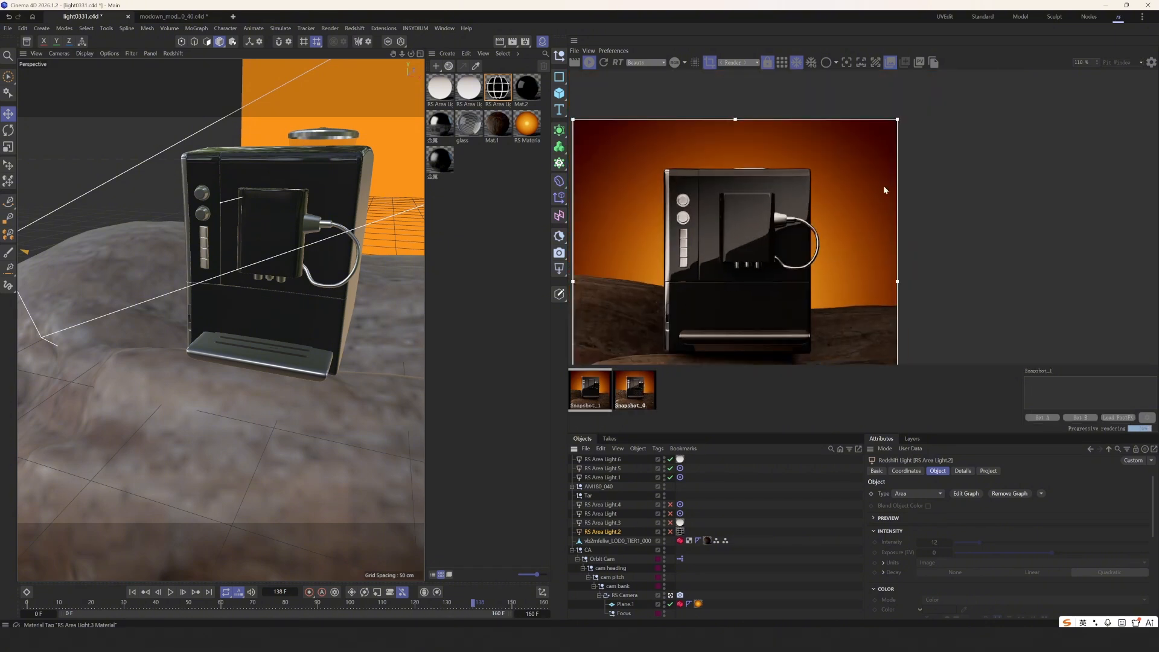
{"action": "left_click", "coordinate": [892, 66]}
{"action": "scroll", "coordinate": [691, 325], "scroll_direction": "down", "scroll_amount": 2}
{"action": "middle_click_drag", "start_coordinate": [704, 338], "coordinate": [757, 299]}
{"action": "left_click", "coordinate": [729, 501]}
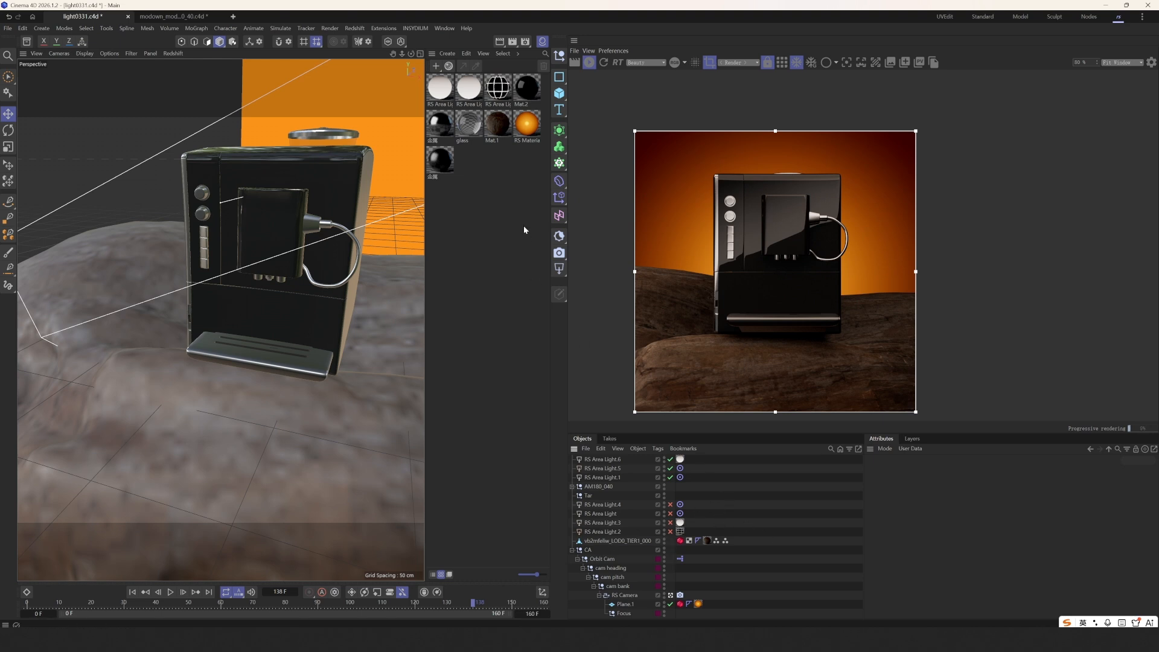
- Add a new Redshift area light, placed front-left and pushed back from the machine
{"action": "scroll", "coordinate": [325, 337], "scroll_direction": "down", "scroll_amount": 5}
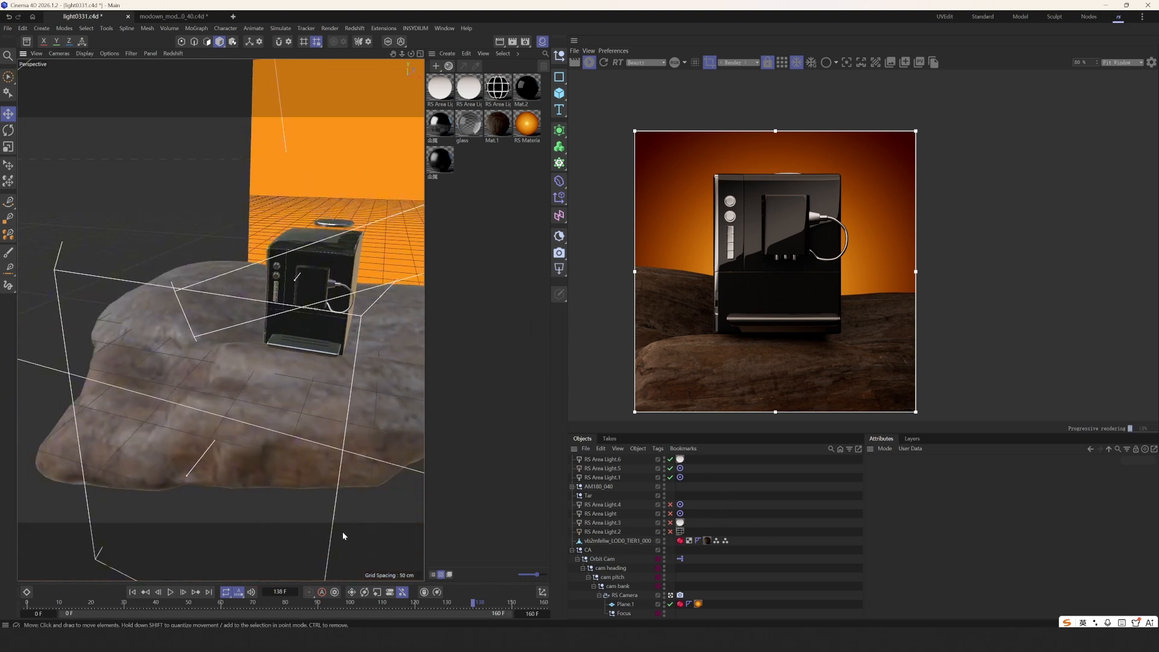
{"action": "left_click", "coordinate": [341, 532]}
{"action": "left_click", "coordinate": [559, 268]}
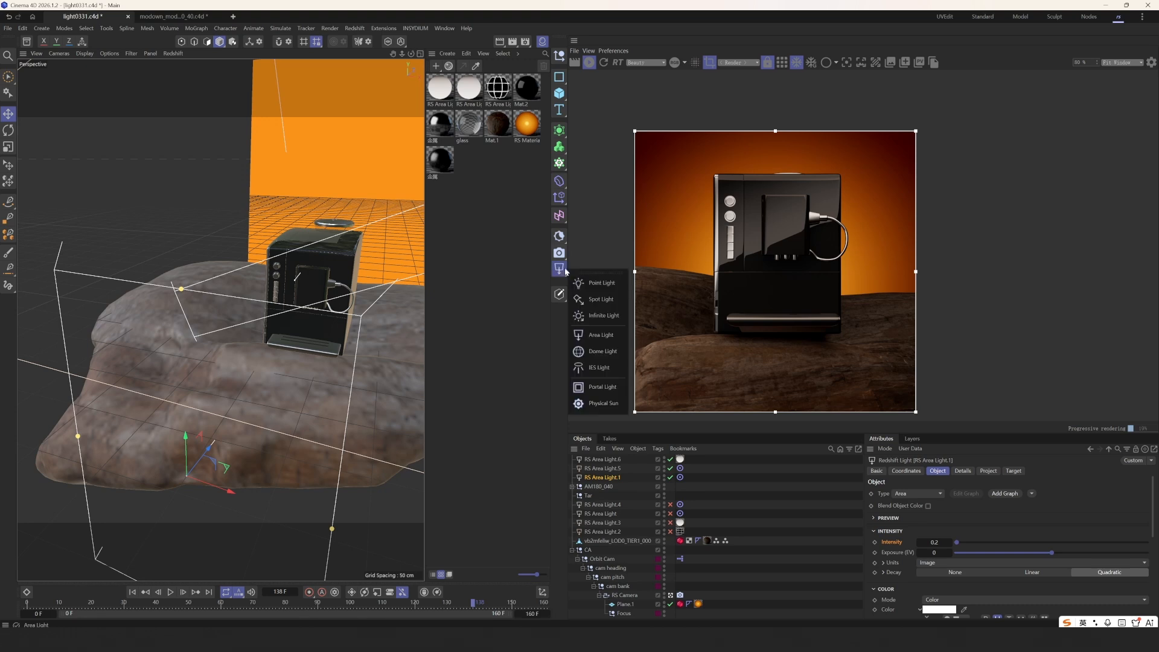
{"action": "left_click", "coordinate": [602, 335]}
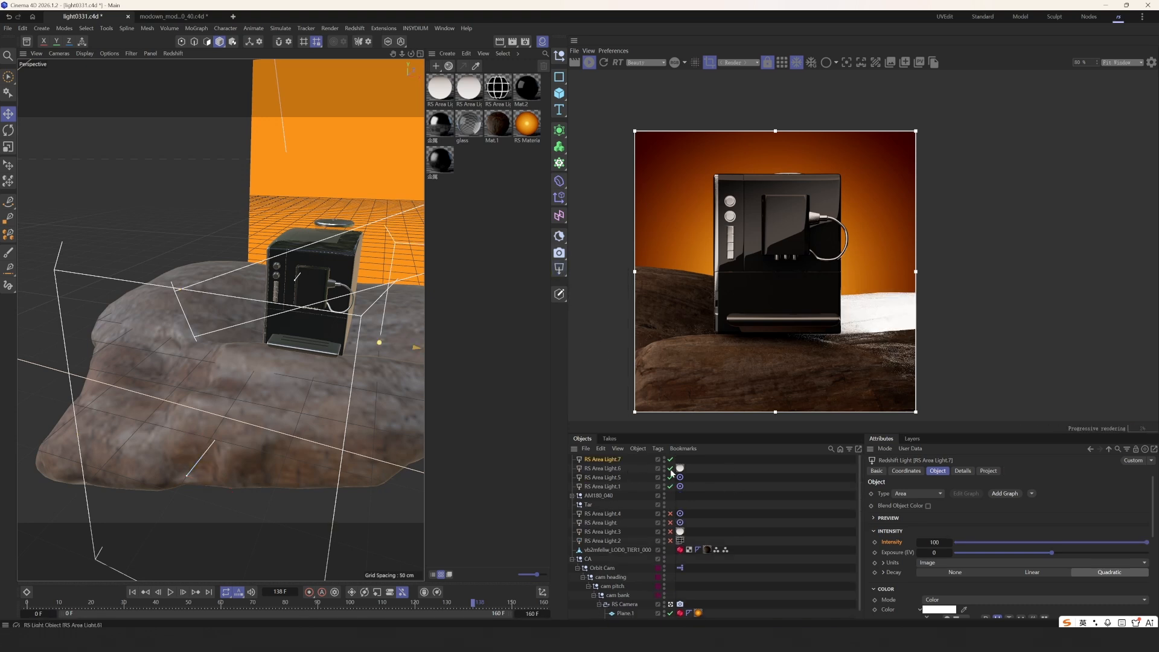
{"action": "scroll", "coordinate": [321, 333], "scroll_direction": "down", "scroll_amount": 5}
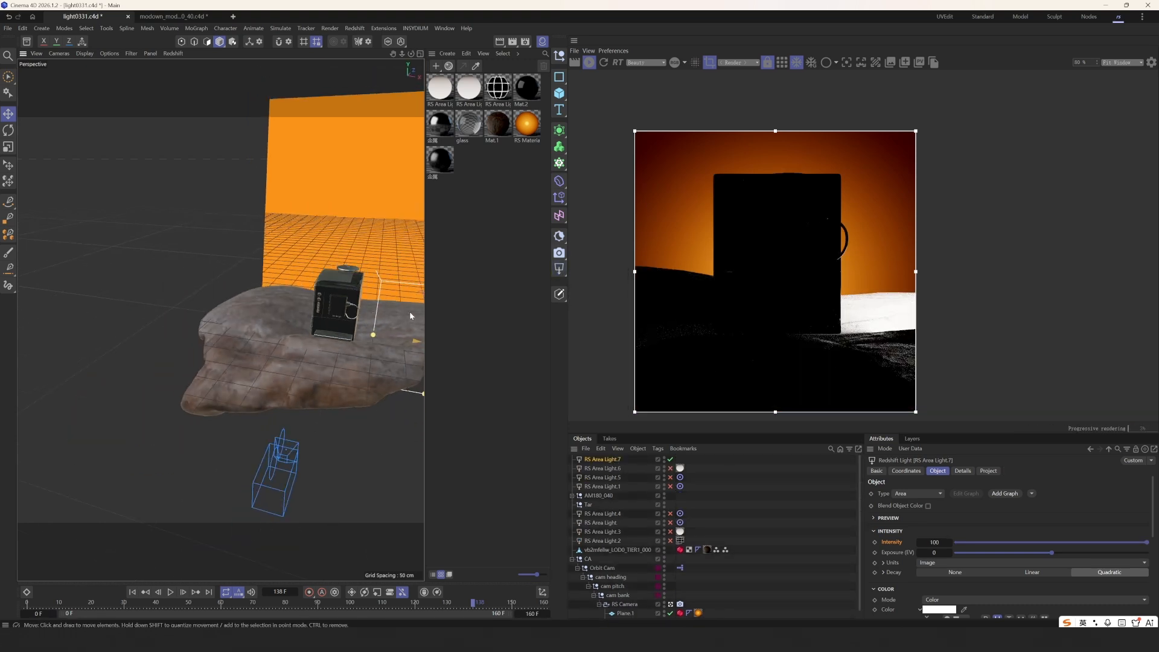
{"action": "left_click_drag", "start_coordinate": [321, 332], "coordinate": [171, 305], "text": "alt"}
{"action": "key", "text": "r"}
{"action": "key", "text": "e"}
{"action": "mouse_move", "coordinate": [258, 340]}
{"action": "left_mouse_down", "text": "alt"}
{"action": "mouse_move", "coordinate": [329, 349]}
{"action": "mouse_move", "coordinate": [265, 353]}
{"action": "left_mouse_up", "text": "alt"}
{"action": "left_click_drag", "start_coordinate": [185, 338], "coordinate": [203, 298], "text": "alt"}
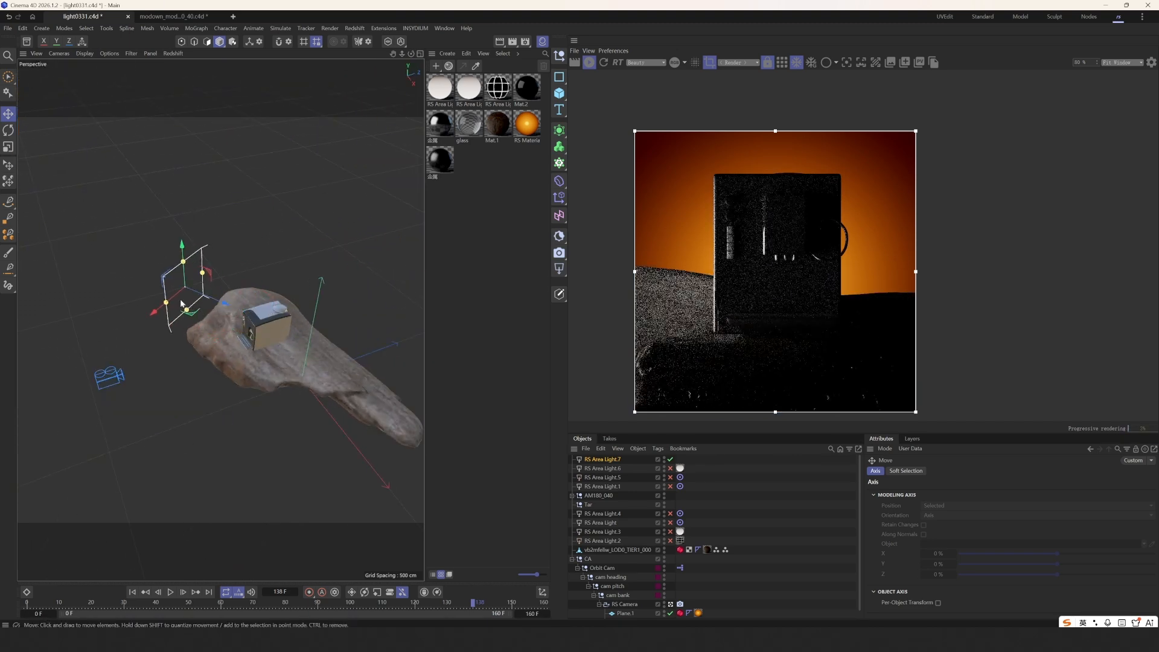
{"action": "right_click_drag", "start_coordinate": [194, 304], "coordinate": [254, 337], "text": "alt"}
{"action": "left_click_drag", "start_coordinate": [253, 336], "coordinate": [234, 347], "text": "alt"}
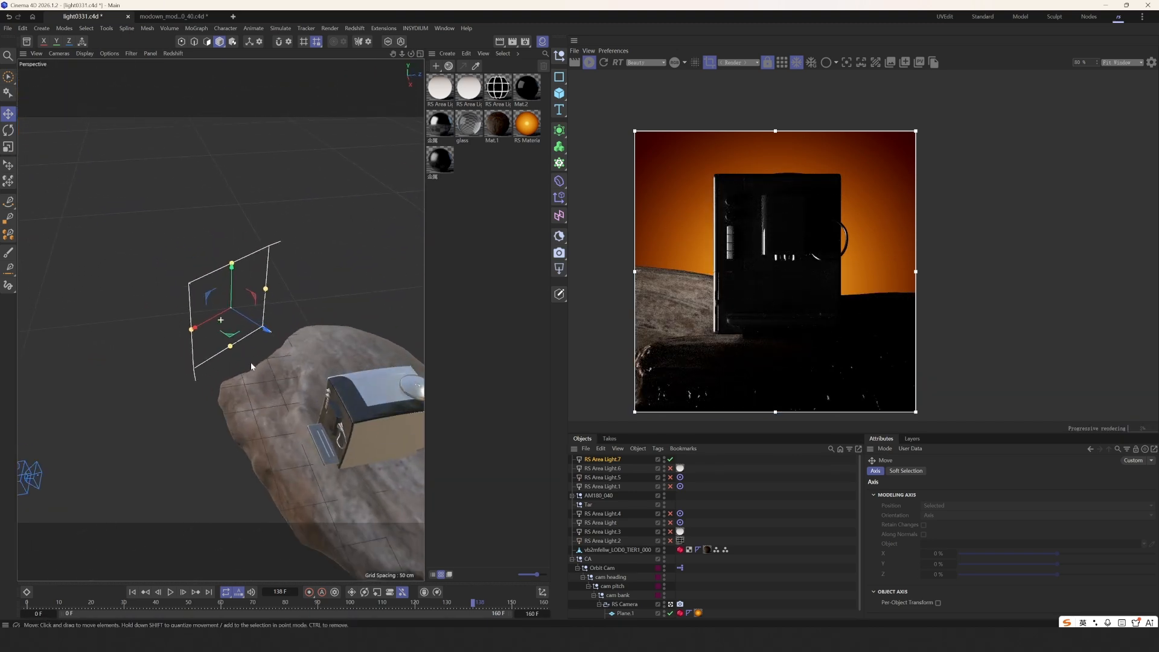
- Set the area light's intensity to 1 and render through the active view camera
{"action": "left_click", "coordinate": [590, 459]}
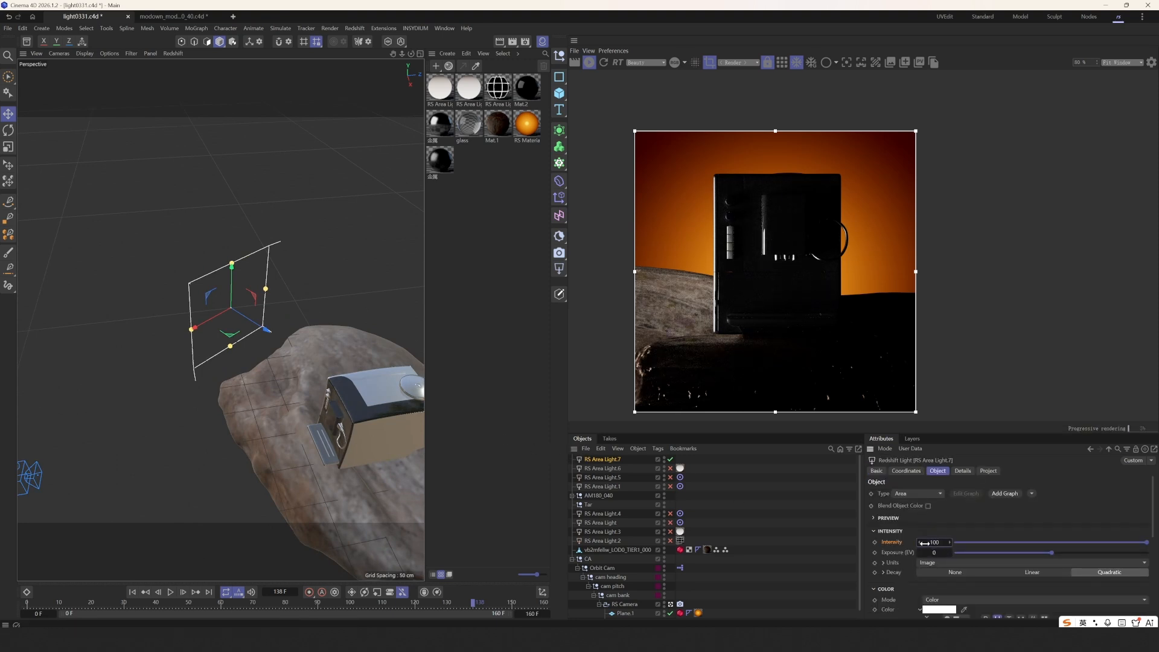
{"action": "type", "text": "1"}
{"action": "key", "text": "Return"}
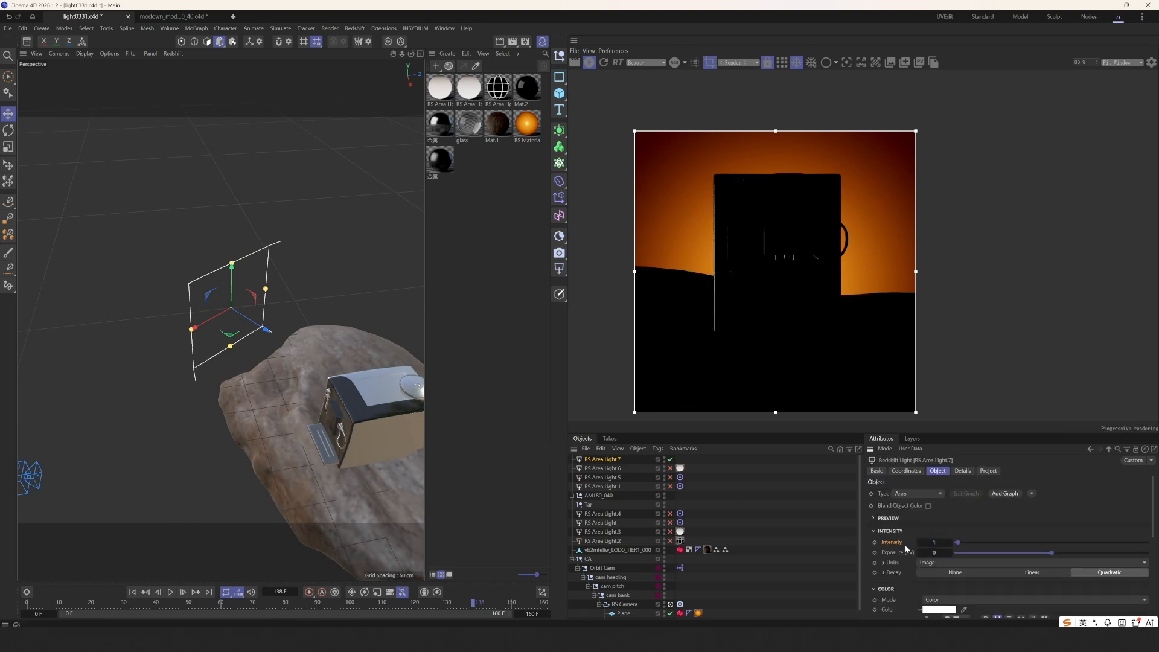
{"action": "left_click", "coordinate": [768, 62]}
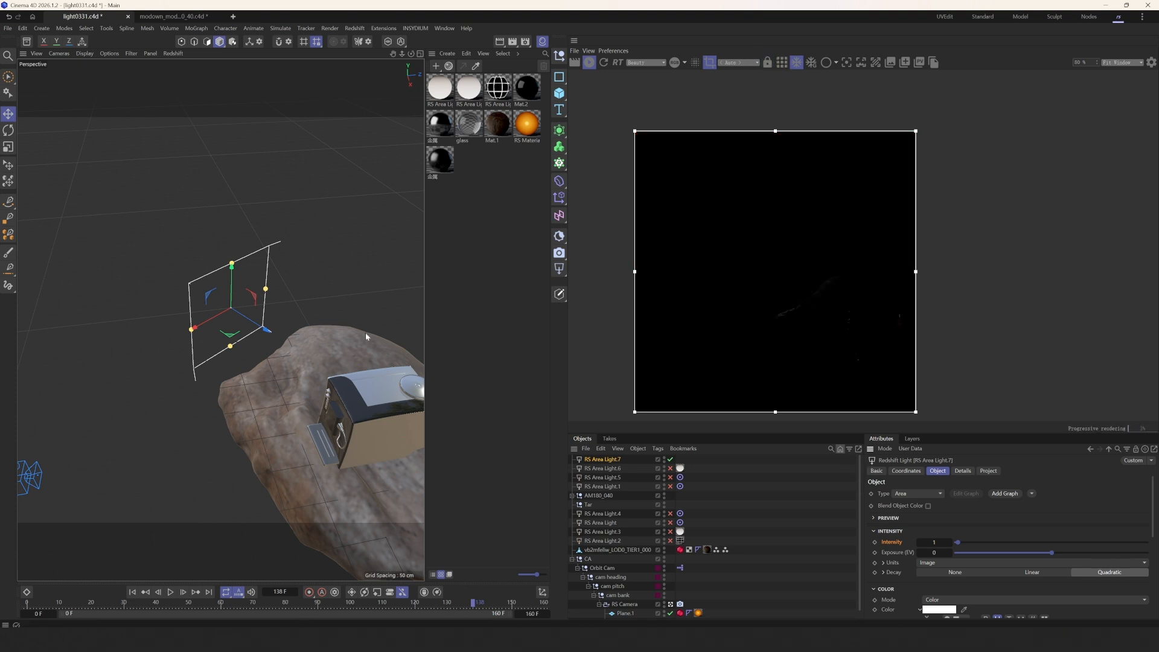
{"action": "left_click_drag", "start_coordinate": [366, 336], "coordinate": [211, 320], "text": "alt"}
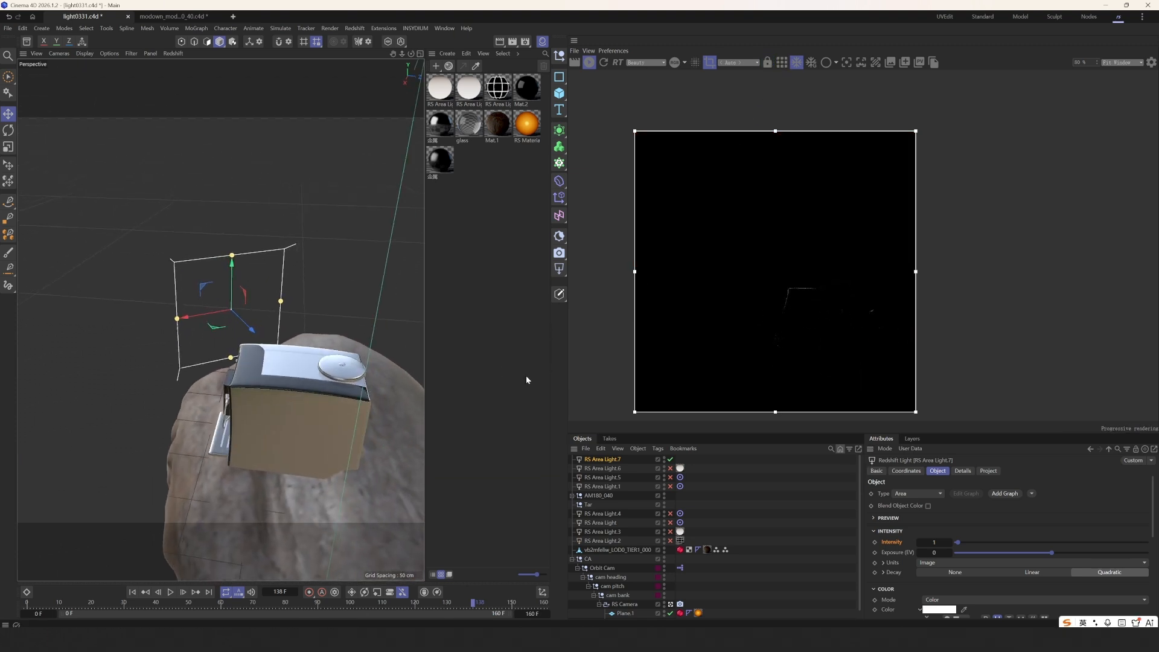
{"action": "left_click", "coordinate": [670, 460]}
{"action": "left_click", "coordinate": [670, 460]}
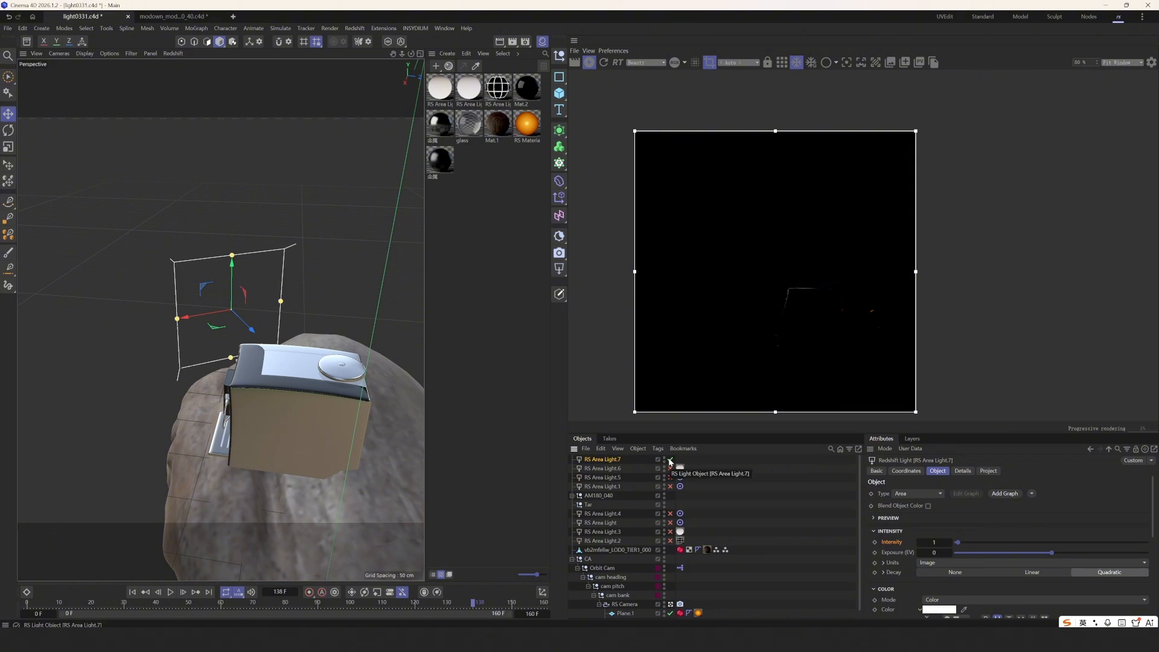
- Make the light panel visible to the camera and create its material graph
{"action": "scroll", "coordinate": [922, 508], "scroll_direction": "down", "scroll_amount": 10}
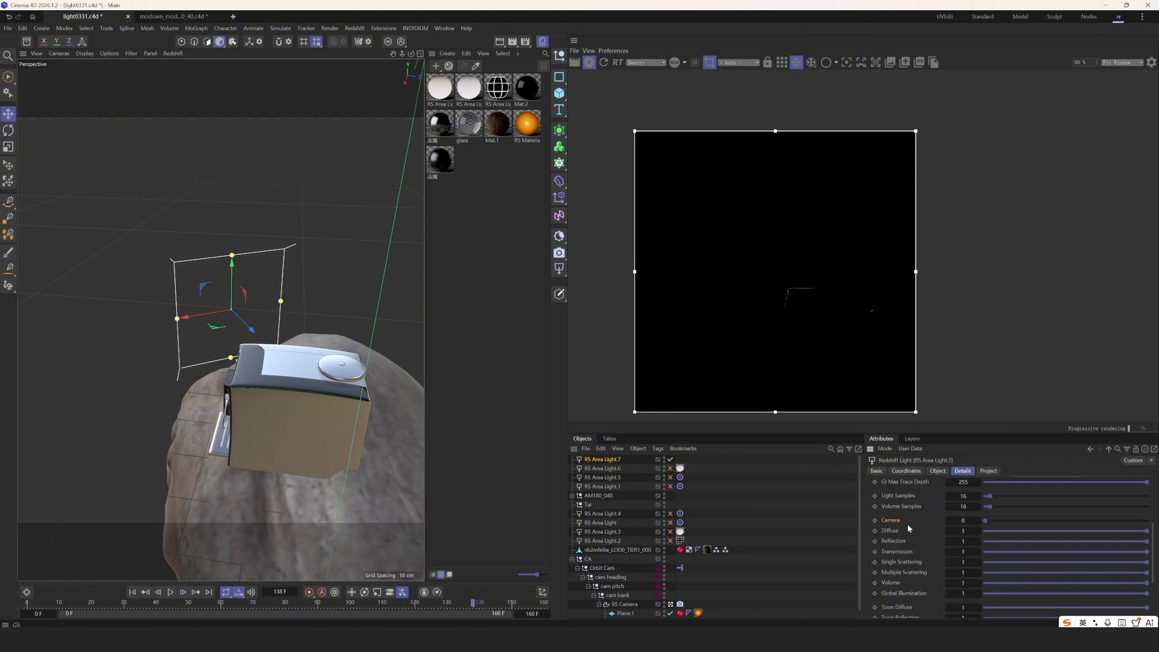
{"action": "left_click_drag", "start_coordinate": [991, 520], "coordinate": [1148, 521]}
{"action": "left_click_drag", "start_coordinate": [259, 338], "coordinate": [492, 453], "text": "alt"}
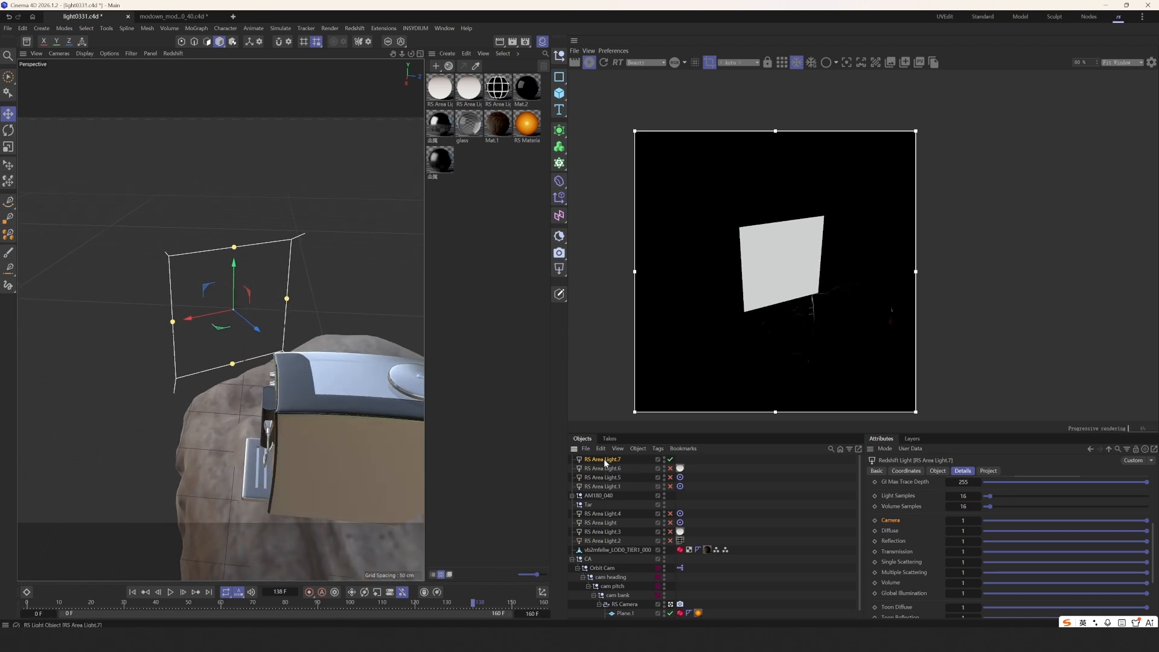
{"action": "scroll", "coordinate": [918, 474], "scroll_direction": "up", "scroll_amount": 10}
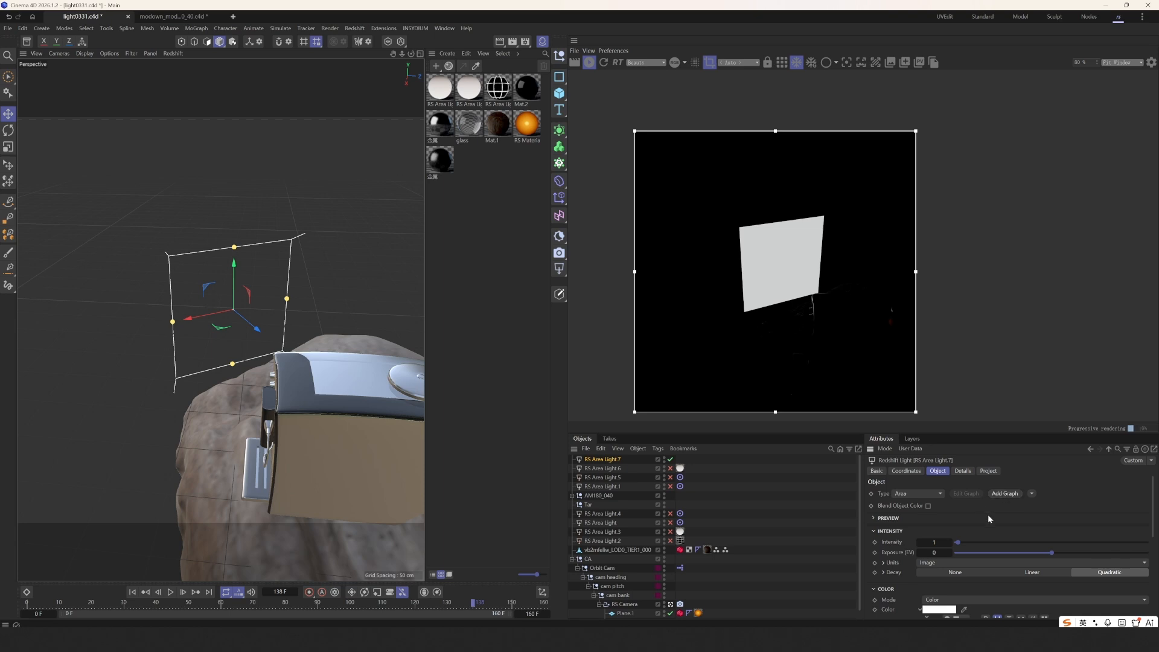
{"action": "left_click", "coordinate": [1005, 493]}
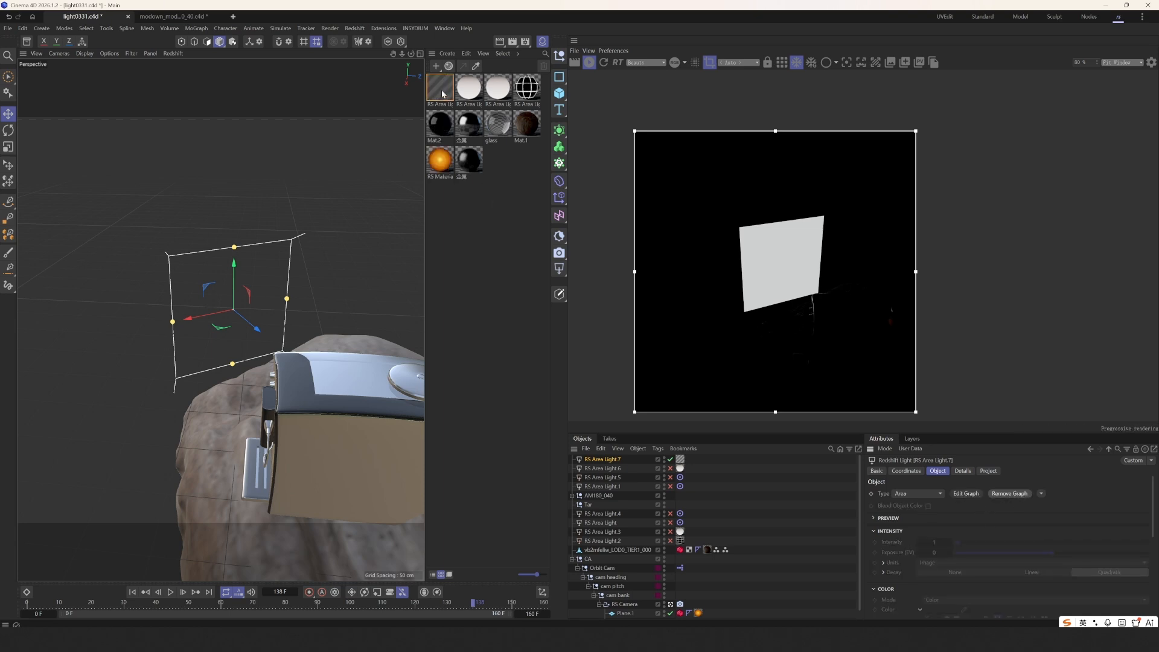
- Add Tiles and Ramp nodes and wire the Ramp into the light's Color input
{"action": "left_click_drag", "start_coordinate": [516, 89], "coordinate": [231, 123]}
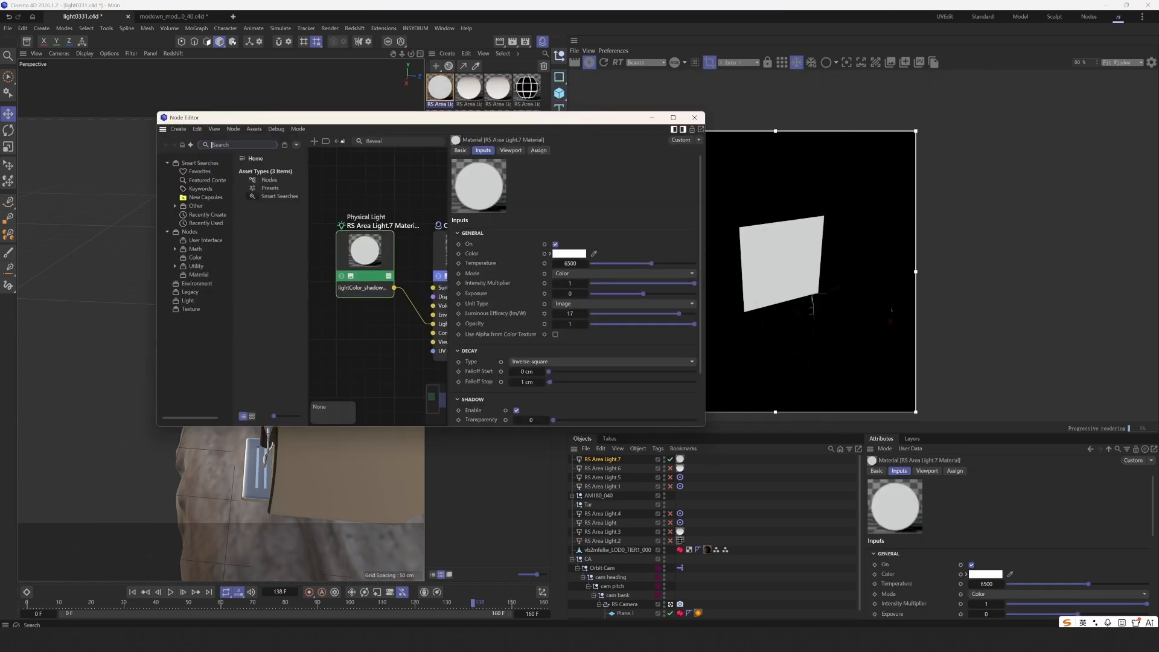
{"action": "type", "text": "tile"}
{"action": "left_click_drag", "start_coordinate": [194, 179], "coordinate": [331, 235]}
{"action": "scroll", "coordinate": [366, 238], "scroll_direction": "down", "scroll_amount": 3}
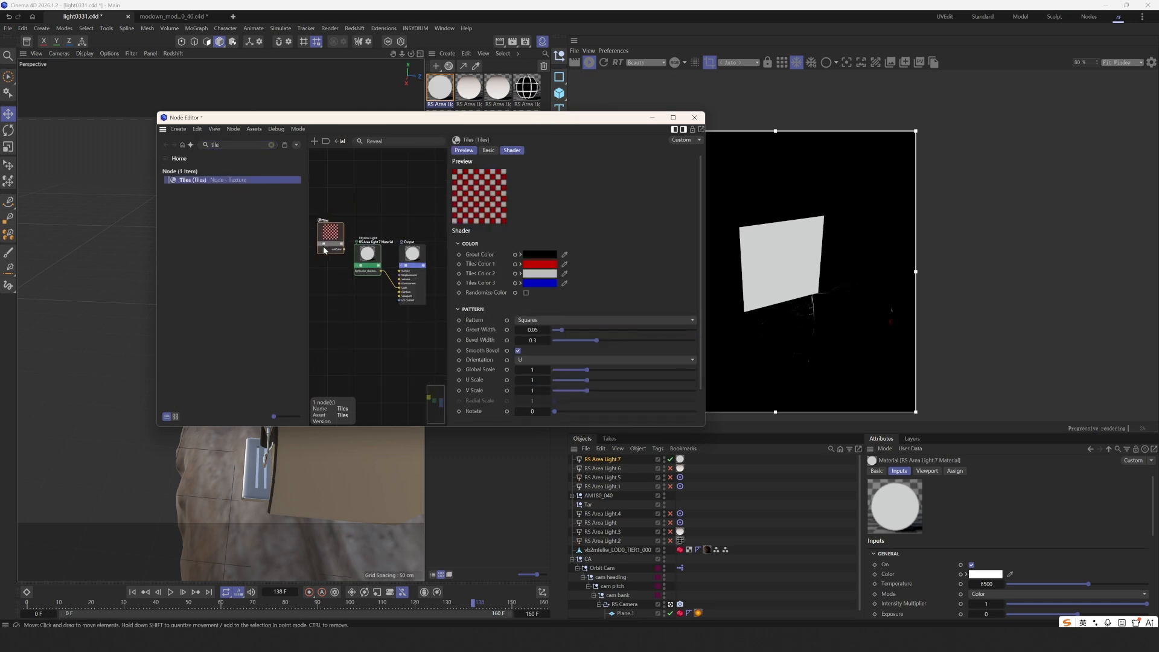
{"action": "scroll", "coordinate": [338, 254], "scroll_direction": "up", "scroll_amount": 2}
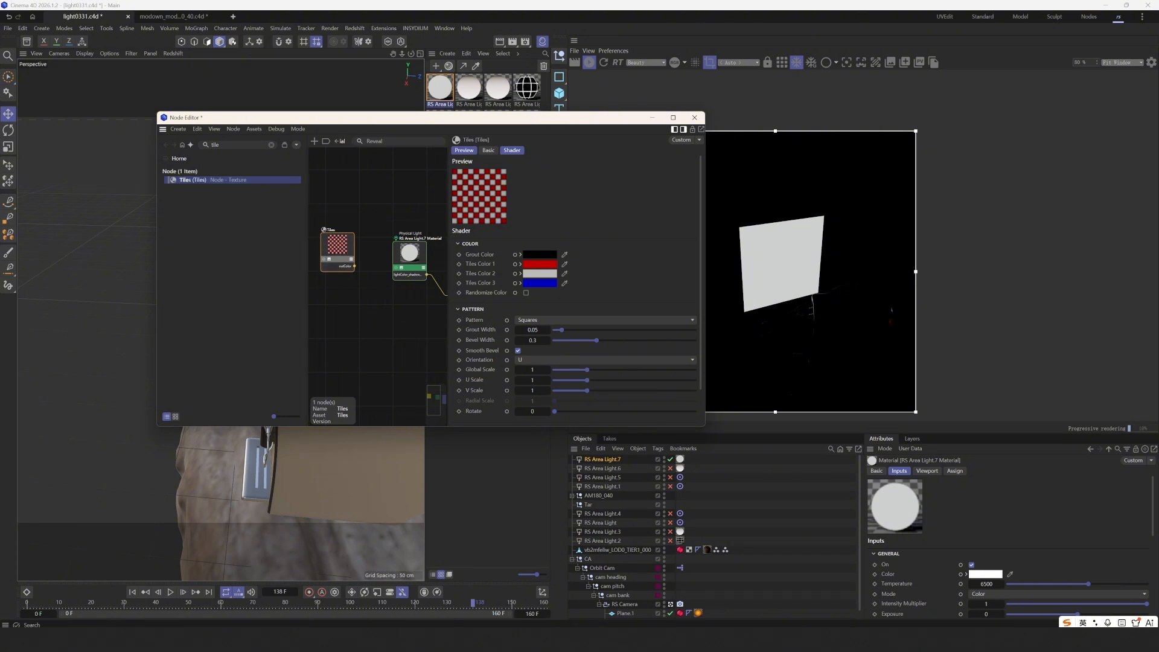
{"action": "double_click", "coordinate": [215, 146]}
{"action": "type", "text": "ram"}
{"action": "left_click_drag", "start_coordinate": [196, 187], "coordinate": [352, 225]}
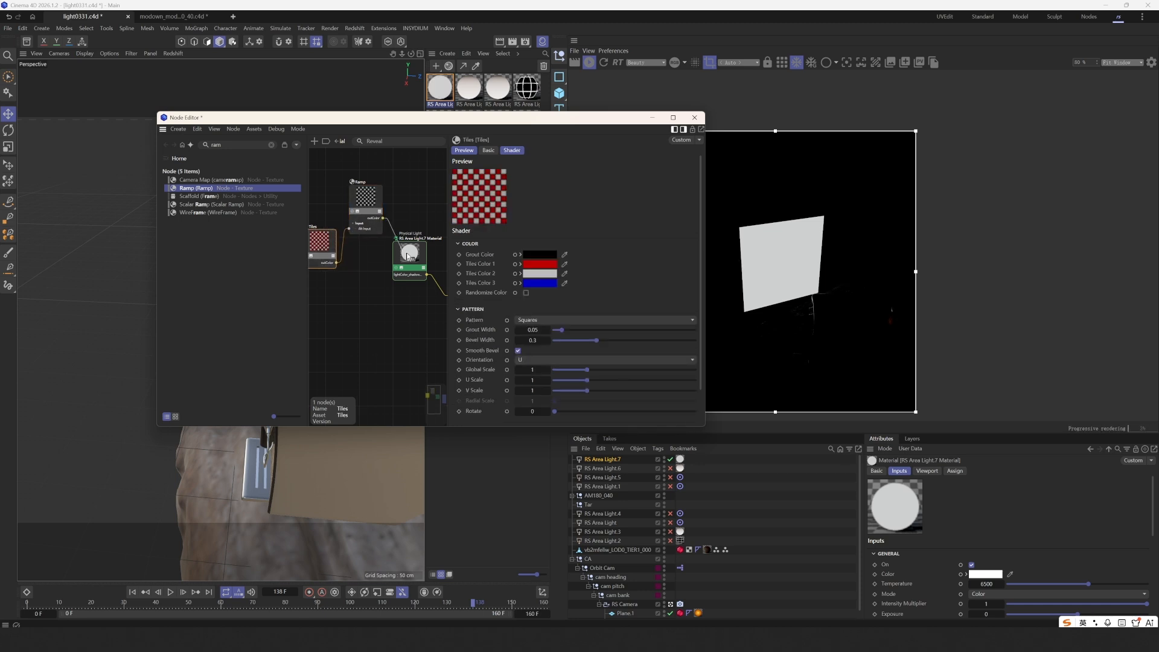
{"action": "left_click_drag", "start_coordinate": [408, 256], "coordinate": [410, 258]}
{"action": "left_click", "coordinate": [474, 266]}
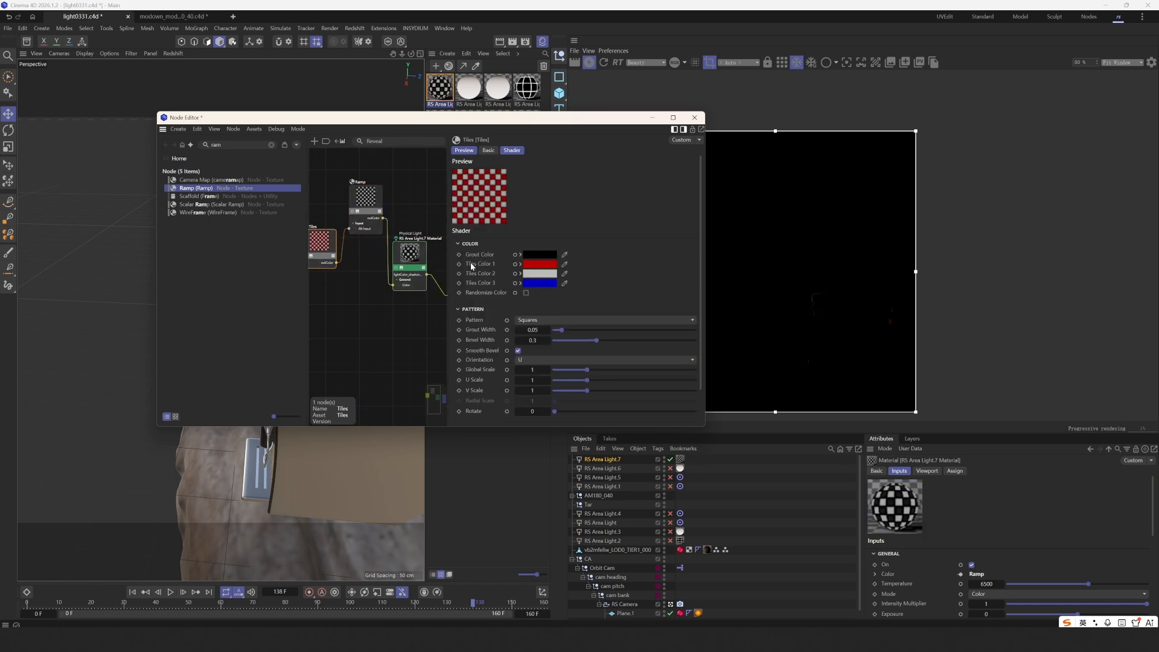
- Make Tiles Colors 1, 2 and 3 black and the grout colour white
{"action": "left_click", "coordinate": [520, 265]}
{"action": "left_click", "coordinate": [587, 296]}
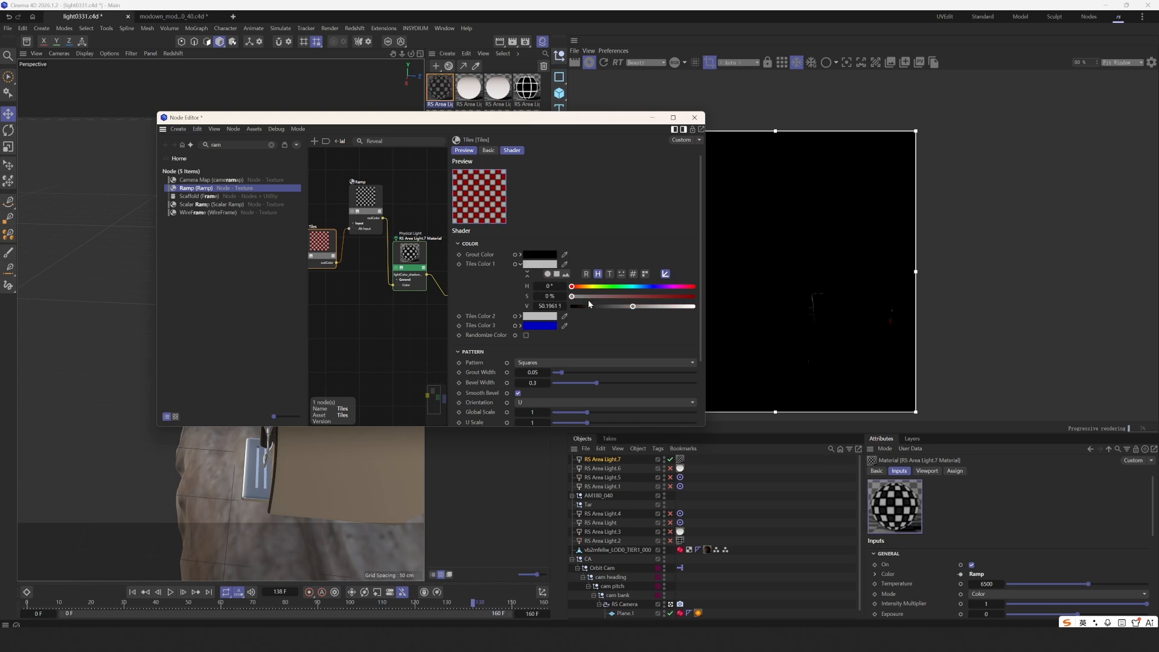
{"action": "left_click_drag", "start_coordinate": [585, 306], "coordinate": [533, 305]}
{"action": "left_click", "coordinate": [520, 264]}
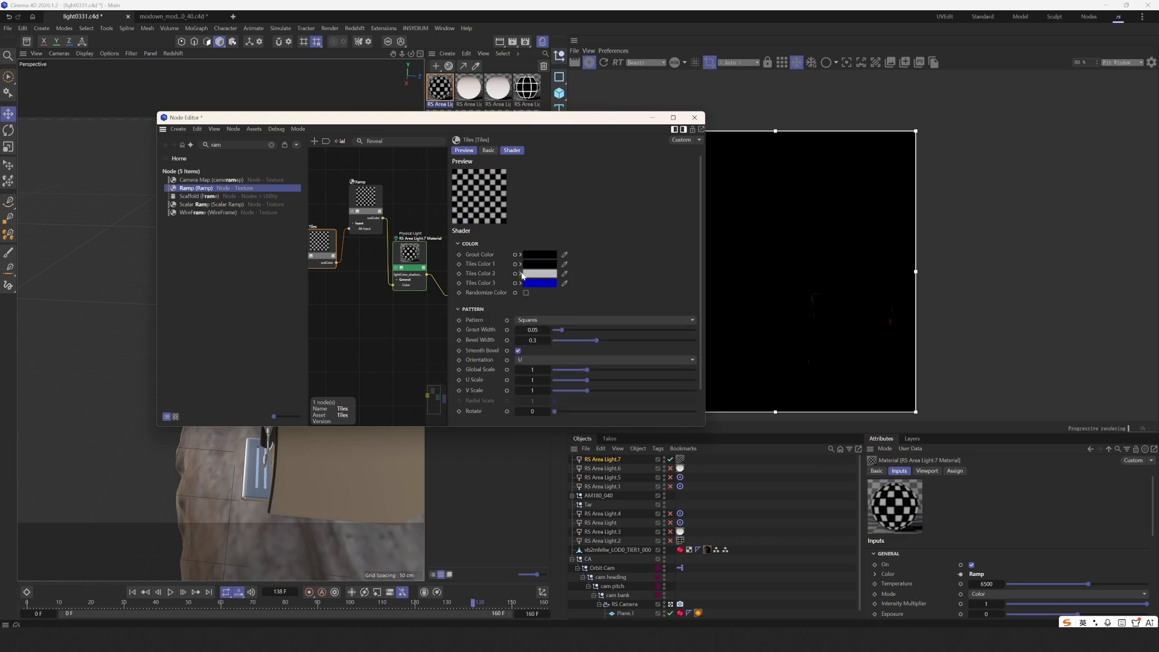
{"action": "left_click", "coordinate": [520, 274]}
{"action": "left_click_drag", "start_coordinate": [564, 316], "coordinate": [514, 325]}
{"action": "left_click", "coordinate": [520, 273]}
{"action": "left_click", "coordinate": [521, 282]}
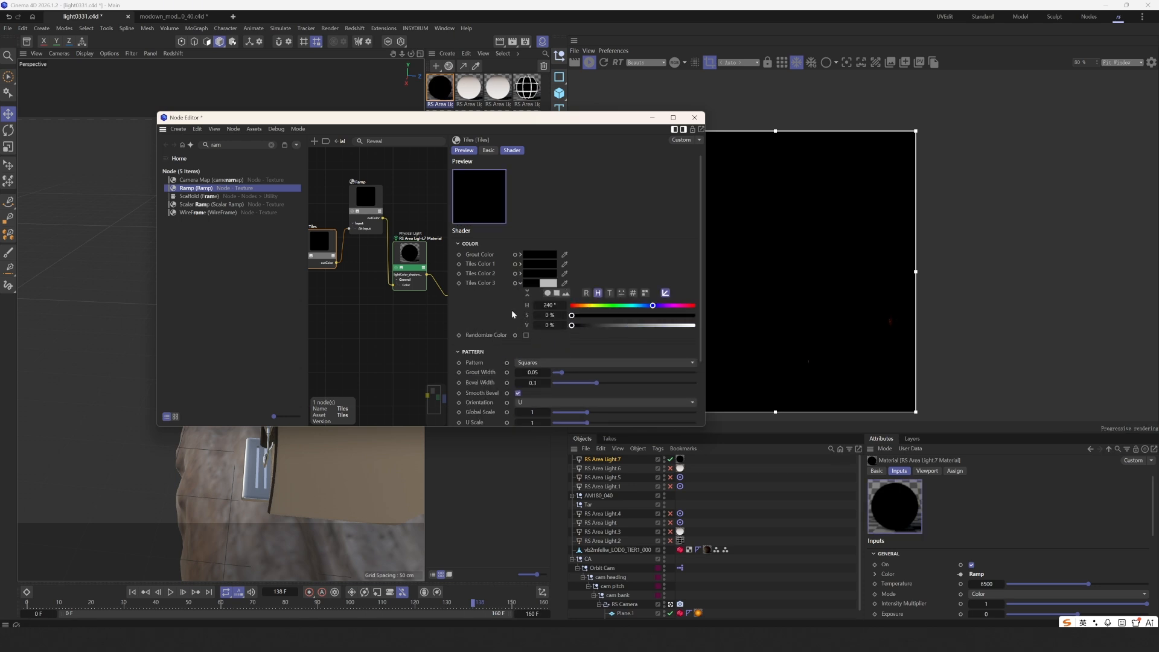
{"action": "left_click", "coordinate": [520, 283]}
{"action": "left_click", "coordinate": [521, 255]}
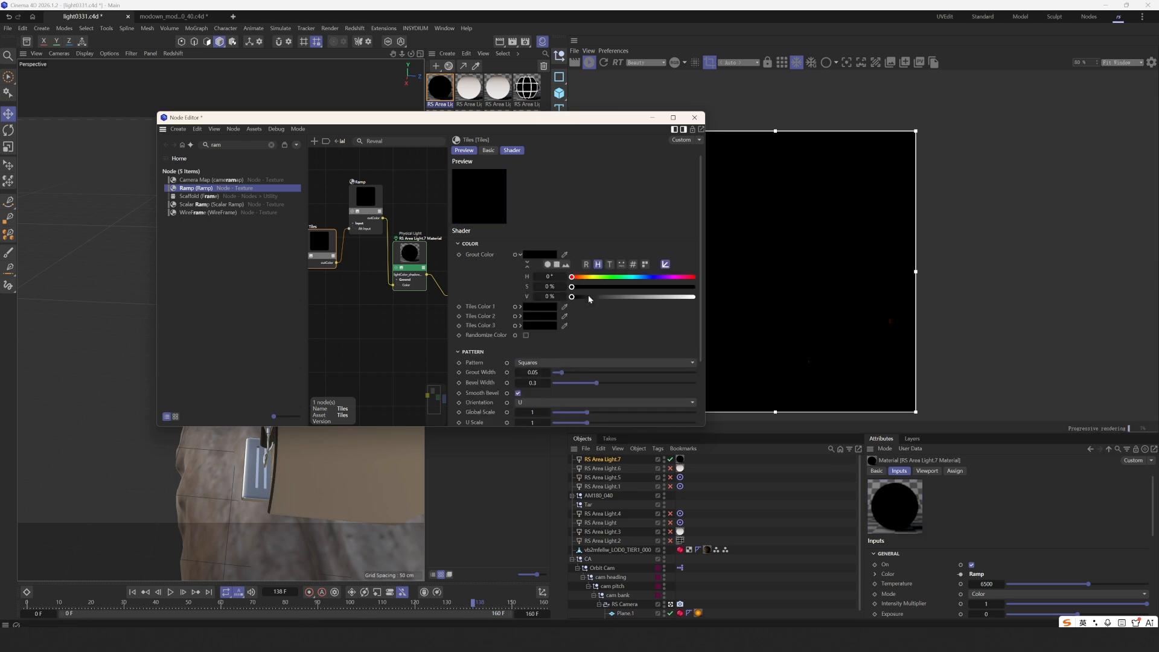
{"action": "left_click_drag", "start_coordinate": [589, 297], "coordinate": [932, 315]}
{"action": "left_click_drag", "start_coordinate": [591, 120], "coordinate": [473, 99]}
{"action": "left_click_drag", "start_coordinate": [210, 232], "coordinate": [203, 229]}
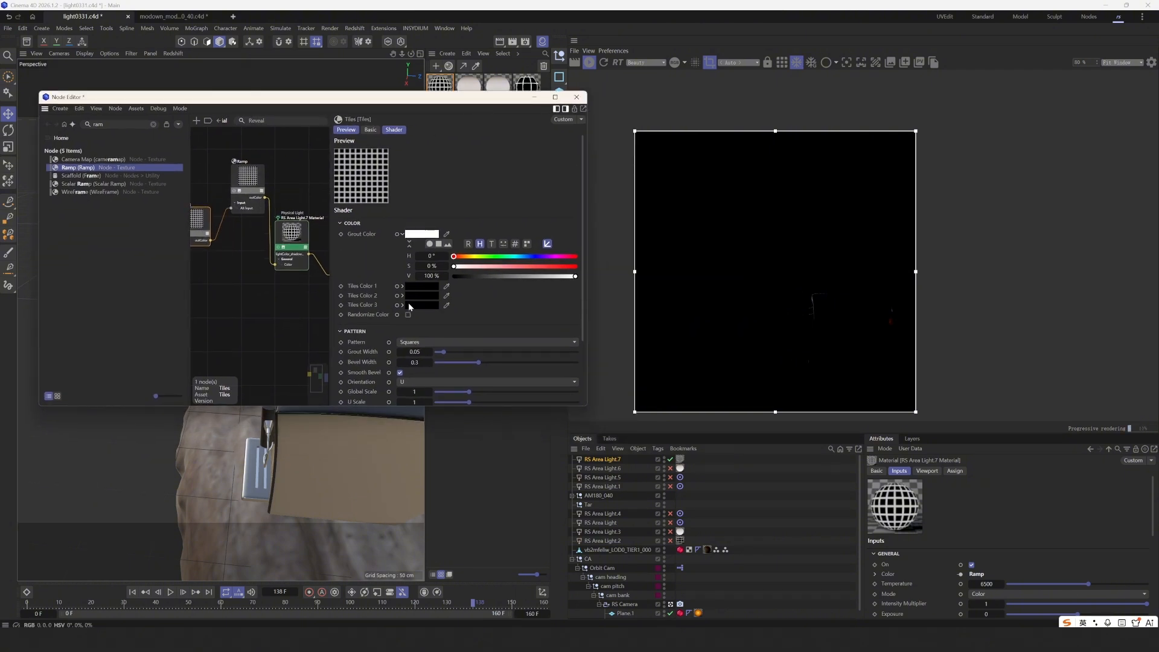
{"action": "scroll", "coordinate": [446, 312], "scroll_direction": "down", "scroll_amount": 3}
- Thin the grout and bevel widths and set the Tiles Global Scale to 3
{"action": "left_click_drag", "start_coordinate": [441, 309], "coordinate": [450, 298]}
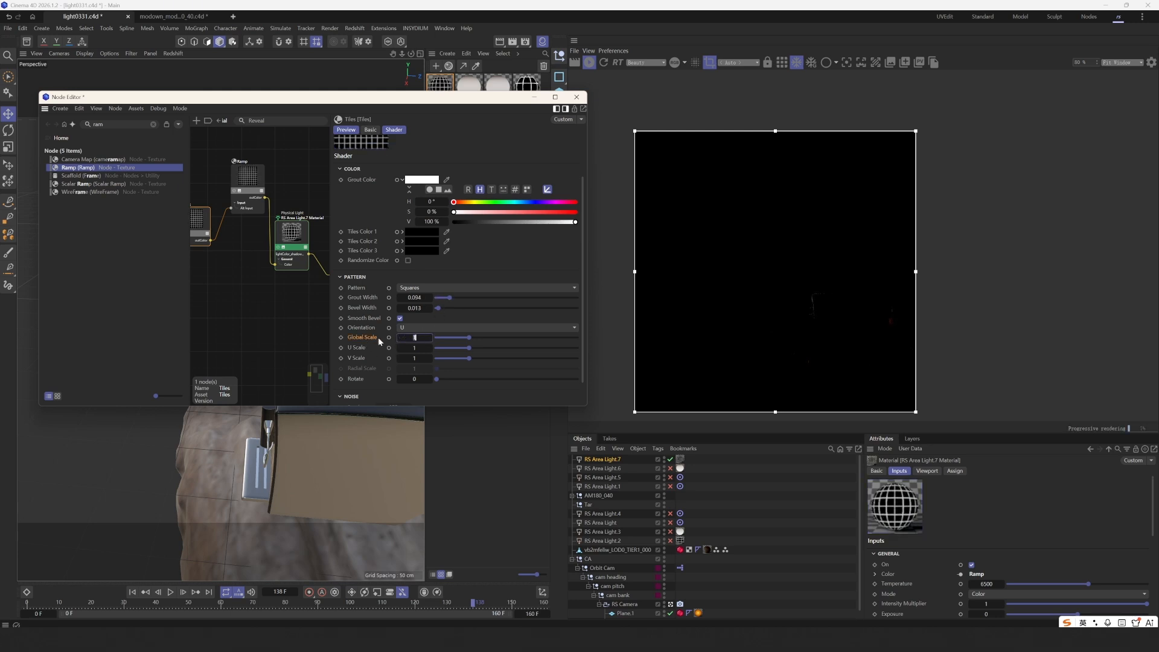
{"action": "type", "text": "3"}
{"action": "key", "text": "Return"}
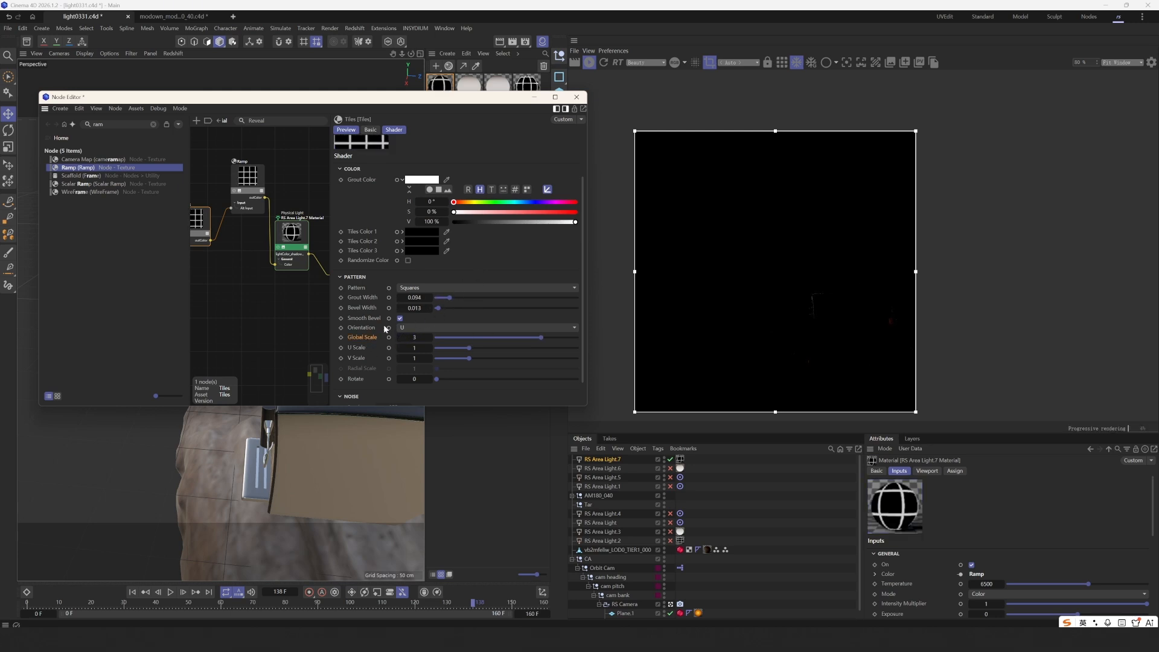
- Turn the Ramp's dark left knot white by raising its value to 100%
{"action": "left_click_drag", "start_coordinate": [333, 107], "coordinate": [463, 126]}
{"action": "left_click", "coordinate": [371, 175]}
{"action": "left_click", "coordinate": [474, 362]}
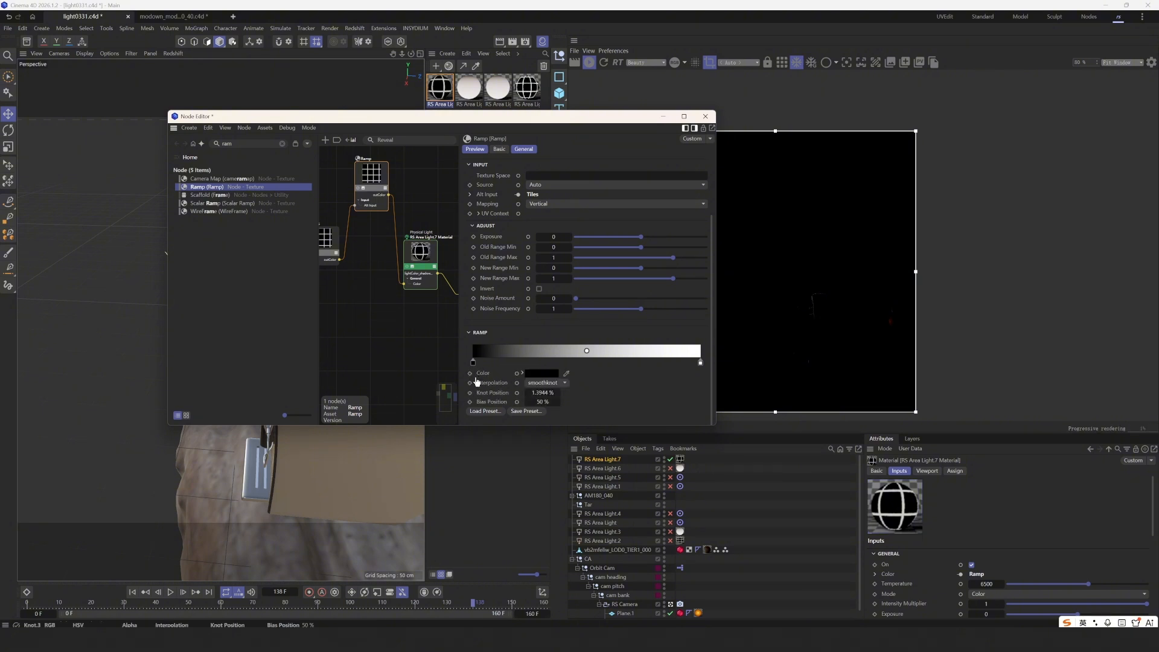
{"action": "left_click", "coordinate": [523, 373]}
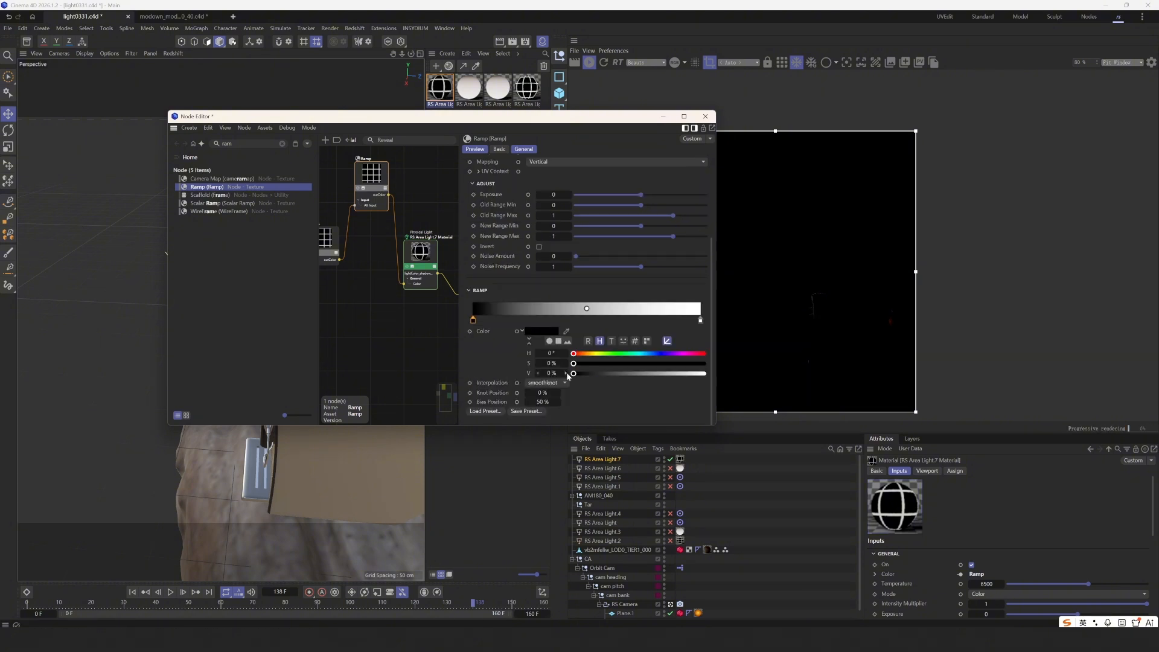
{"action": "left_click_drag", "start_coordinate": [574, 373], "coordinate": [704, 373]}
- Reopen the light's node graph and turn the Ramp's left knot back to black
{"action": "left_click", "coordinate": [663, 117]}
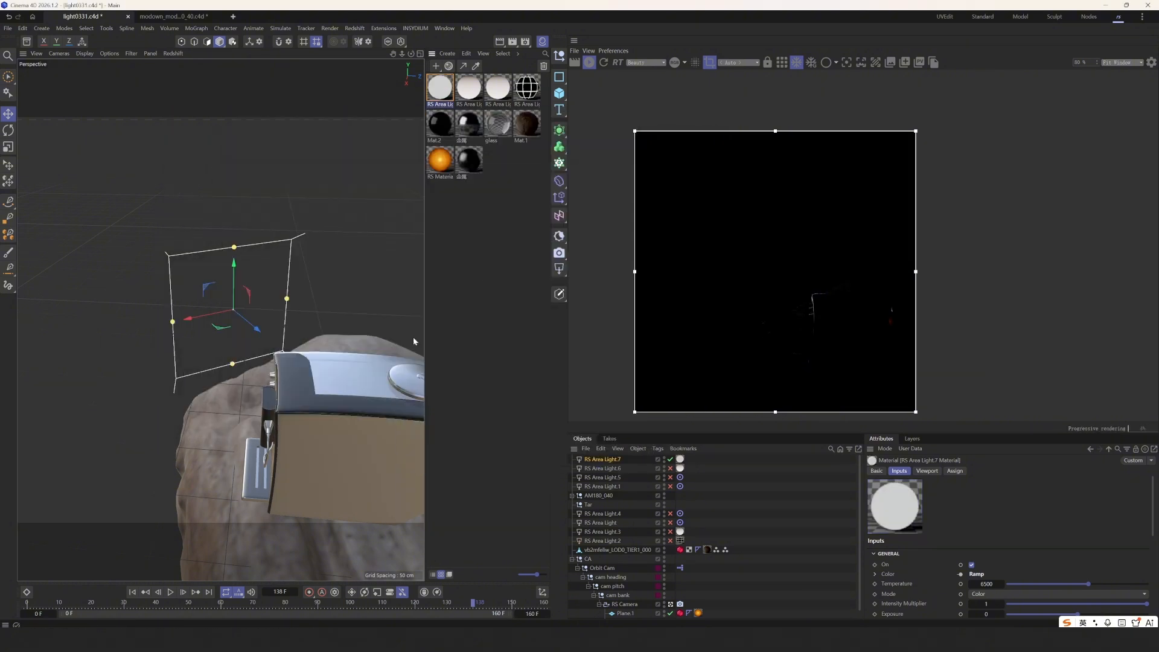
{"action": "left_click_drag", "start_coordinate": [367, 373], "coordinate": [334, 398], "text": "alt"}
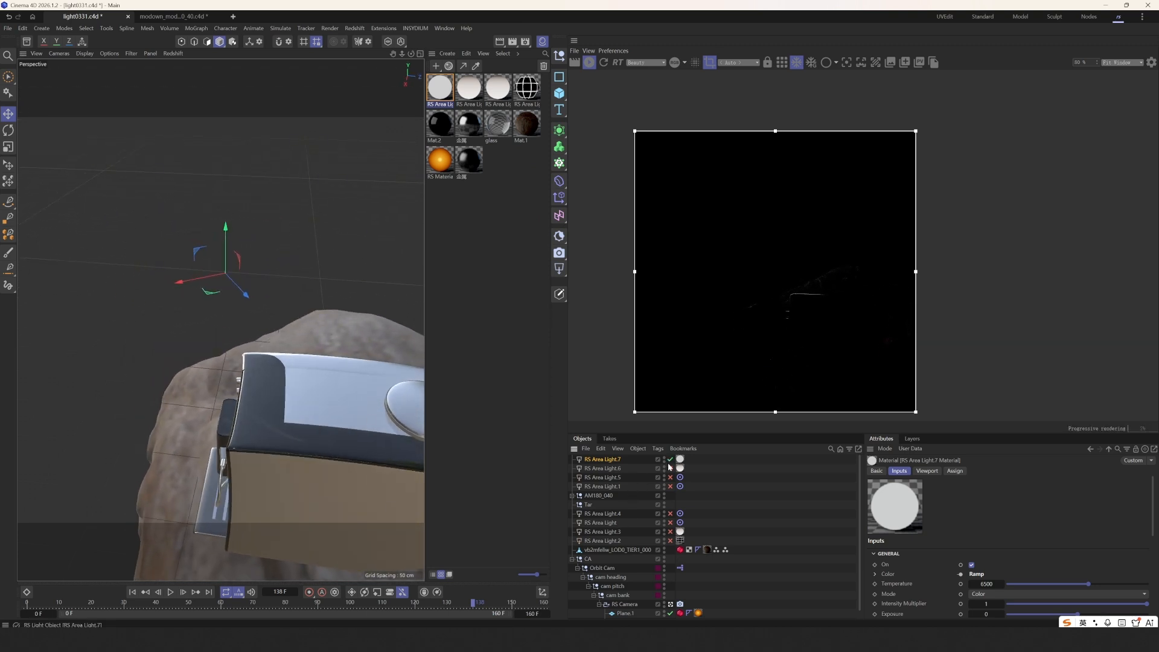
{"action": "double_click", "coordinate": [440, 87]}
{"action": "left_click_drag", "start_coordinate": [423, 117], "coordinate": [324, 153]}
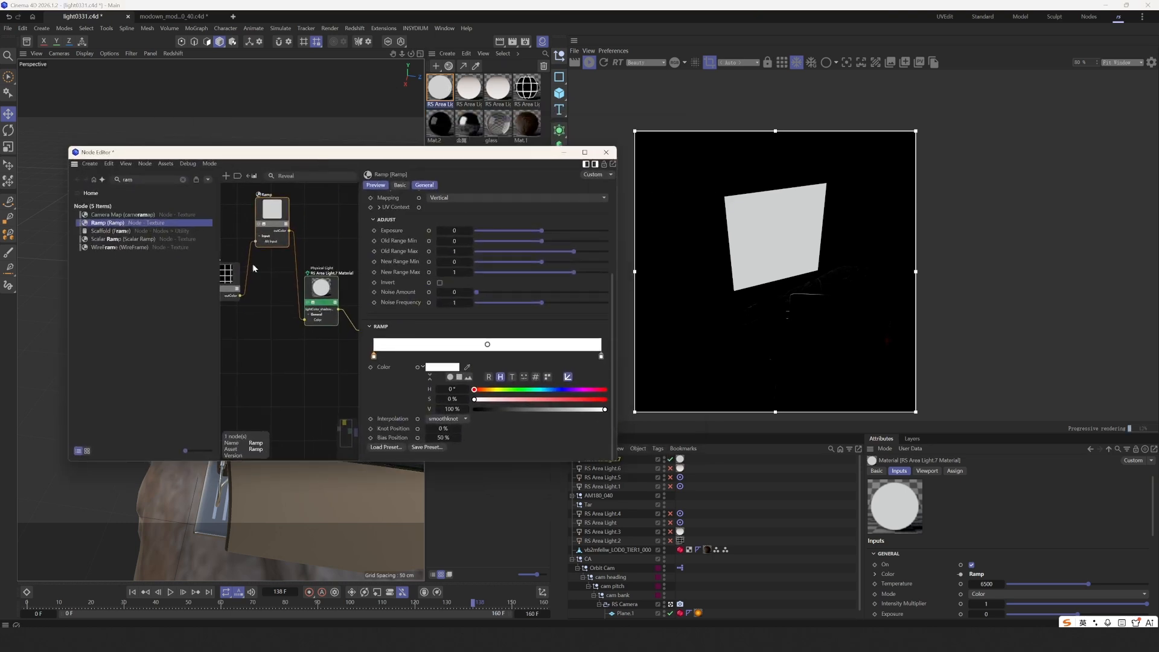
{"action": "left_click_drag", "start_coordinate": [452, 410], "coordinate": [392, 411]}
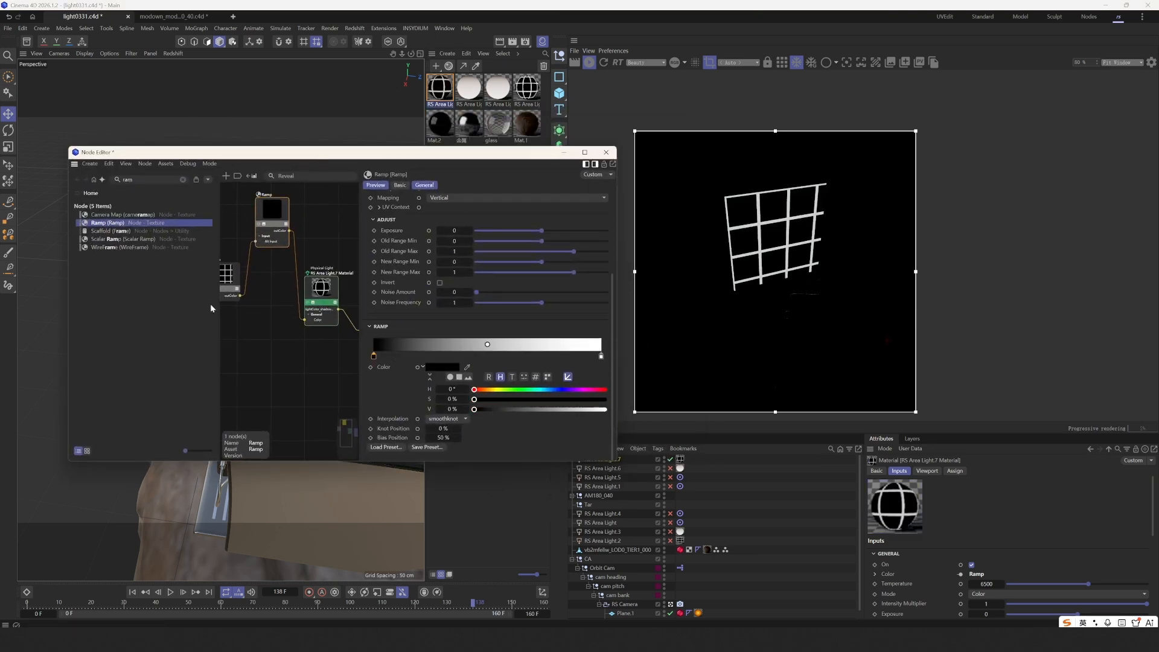
{"action": "left_click_drag", "start_coordinate": [235, 273], "coordinate": [243, 274]}
{"action": "middle_click_drag", "start_coordinate": [259, 266], "coordinate": [290, 269]}
{"action": "left_click_drag", "start_coordinate": [306, 214], "coordinate": [309, 229]}
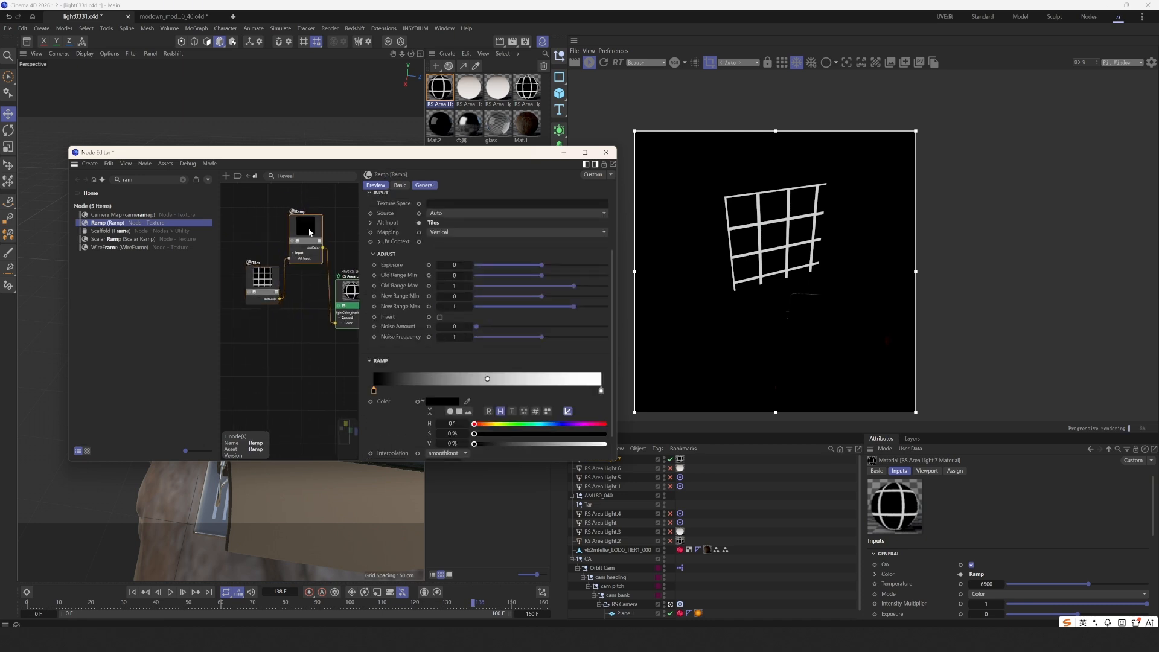
{"action": "left_click_drag", "start_coordinate": [264, 282], "coordinate": [256, 277]}
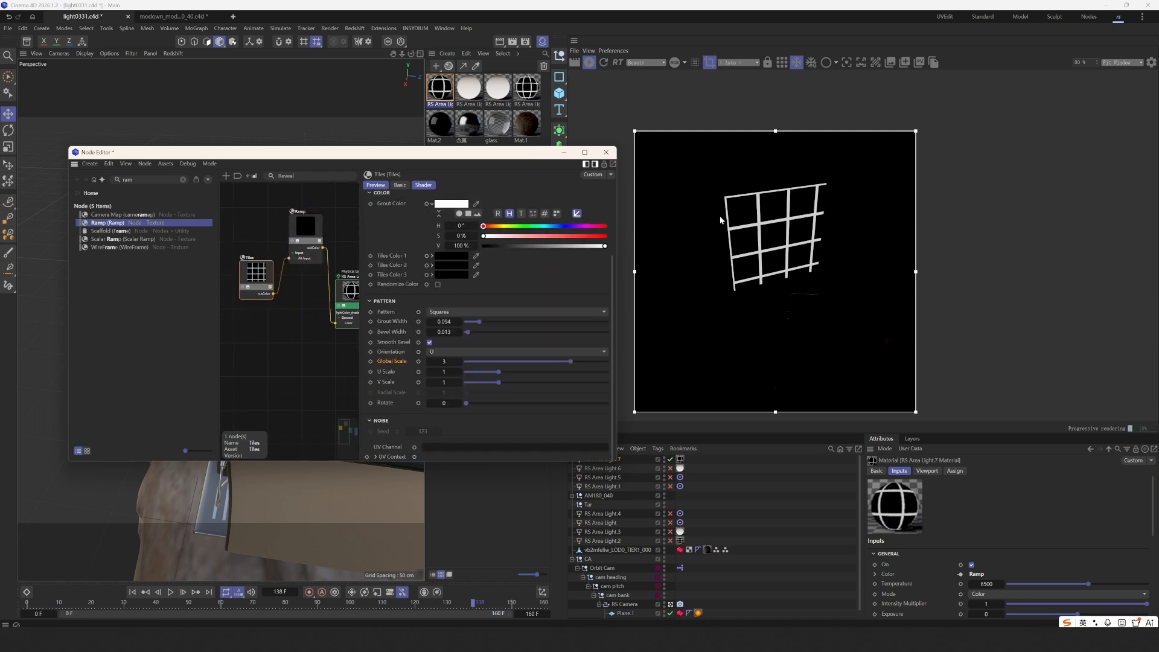
- Tint the Ramp's white end stop a pale peach (H 22°, S 25%)
{"action": "scroll", "coordinate": [720, 215], "scroll_direction": "up", "scroll_amount": 2}
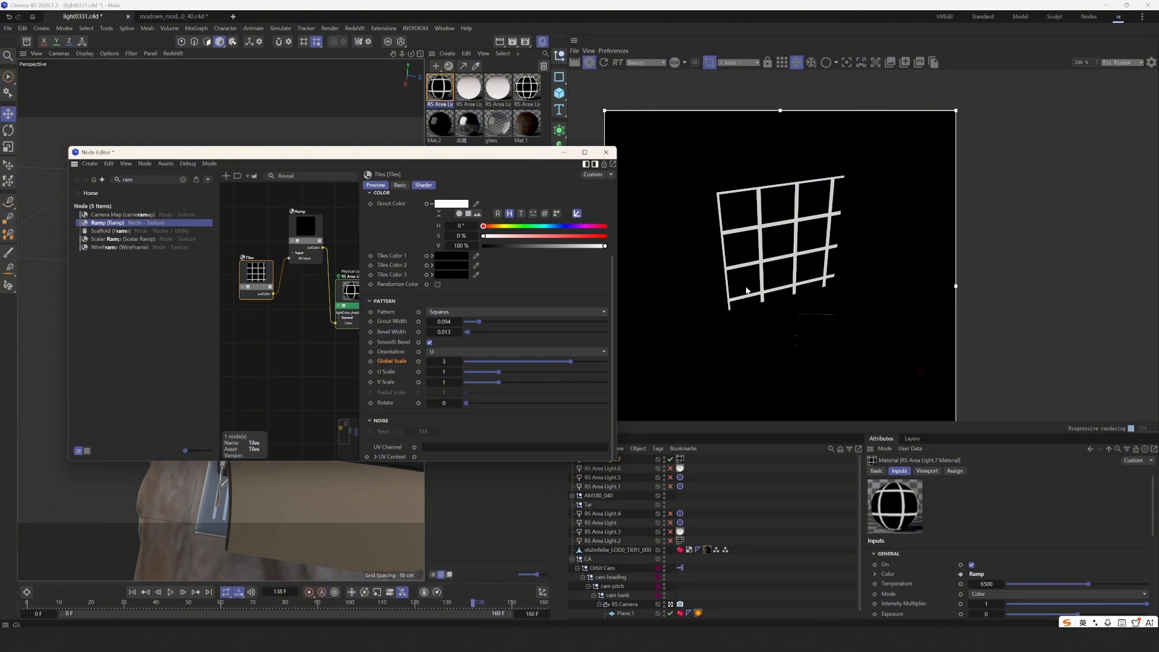
{"action": "scroll", "coordinate": [769, 247], "scroll_direction": "up", "scroll_amount": 1}
{"action": "scroll", "coordinate": [772, 243], "scroll_direction": "down", "scroll_amount": 1}
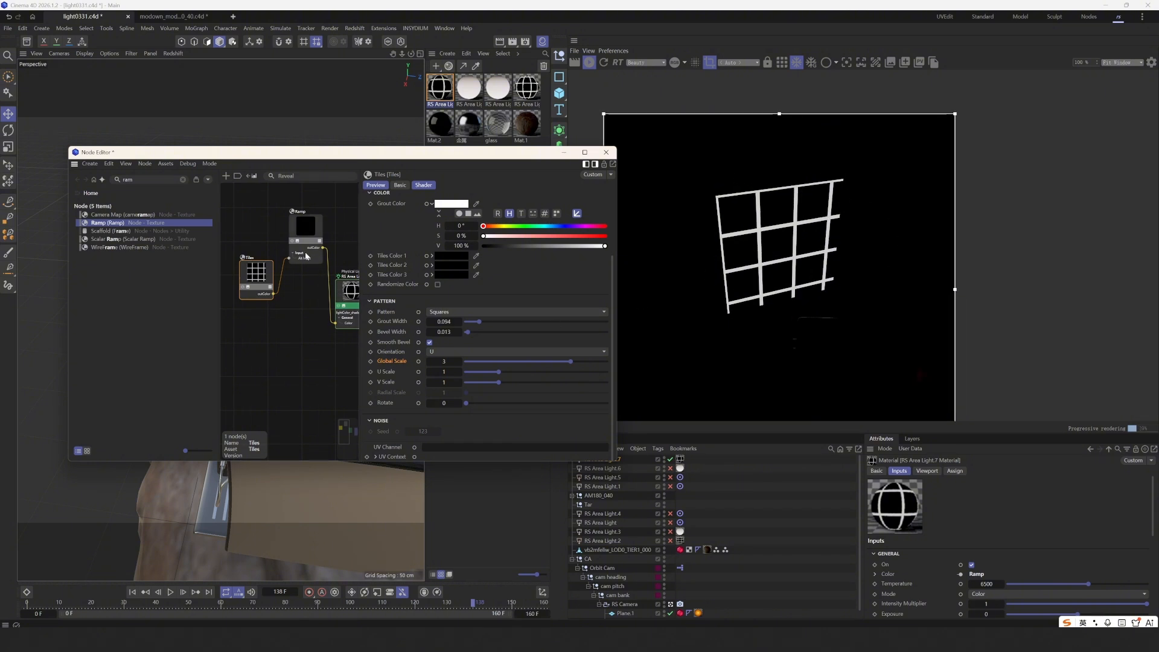
{"action": "left_click_drag", "start_coordinate": [306, 256], "coordinate": [296, 244]}
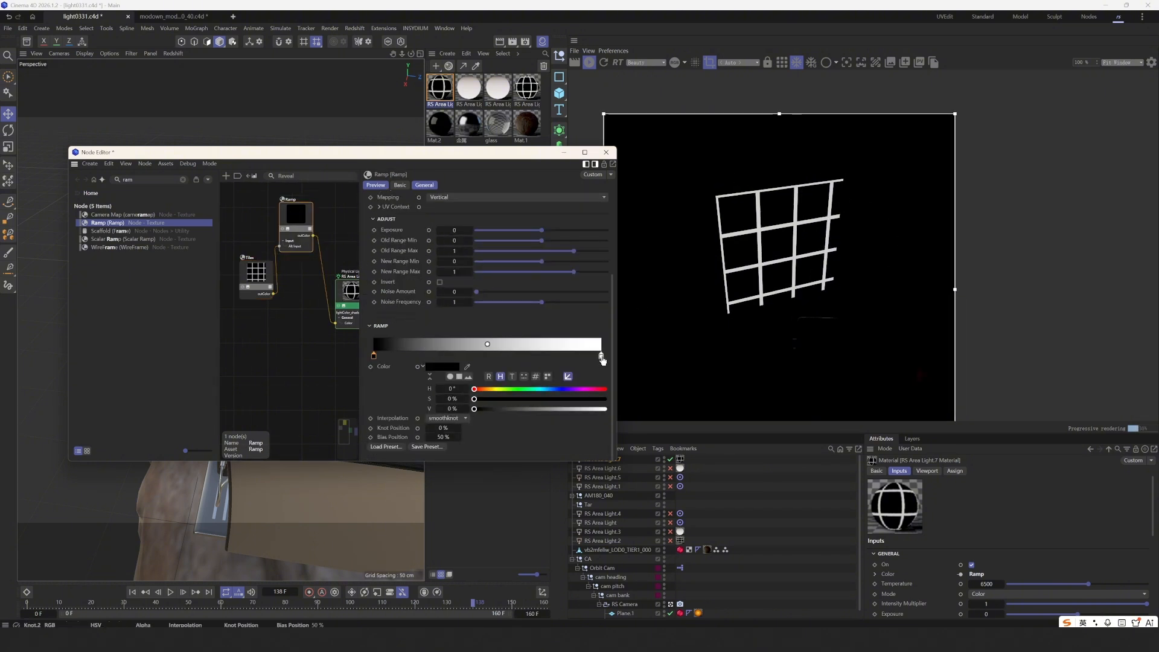
{"action": "left_click", "coordinate": [601, 357]}
{"action": "left_click", "coordinate": [483, 389]}
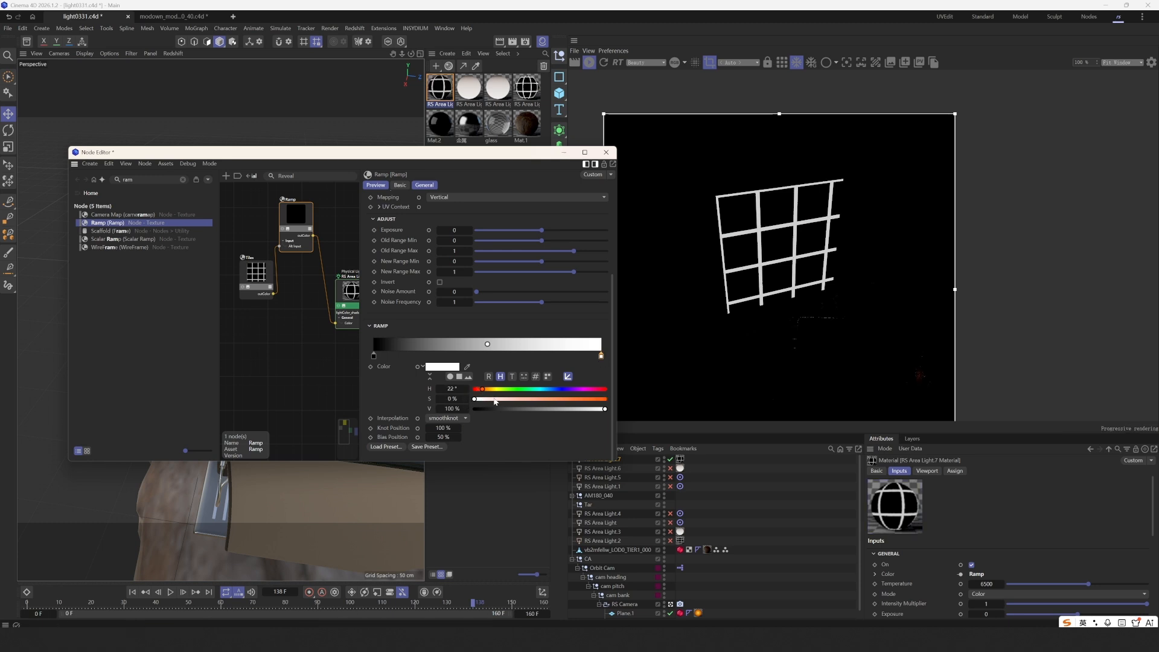
{"action": "left_click_drag", "start_coordinate": [494, 399], "coordinate": [507, 399]}
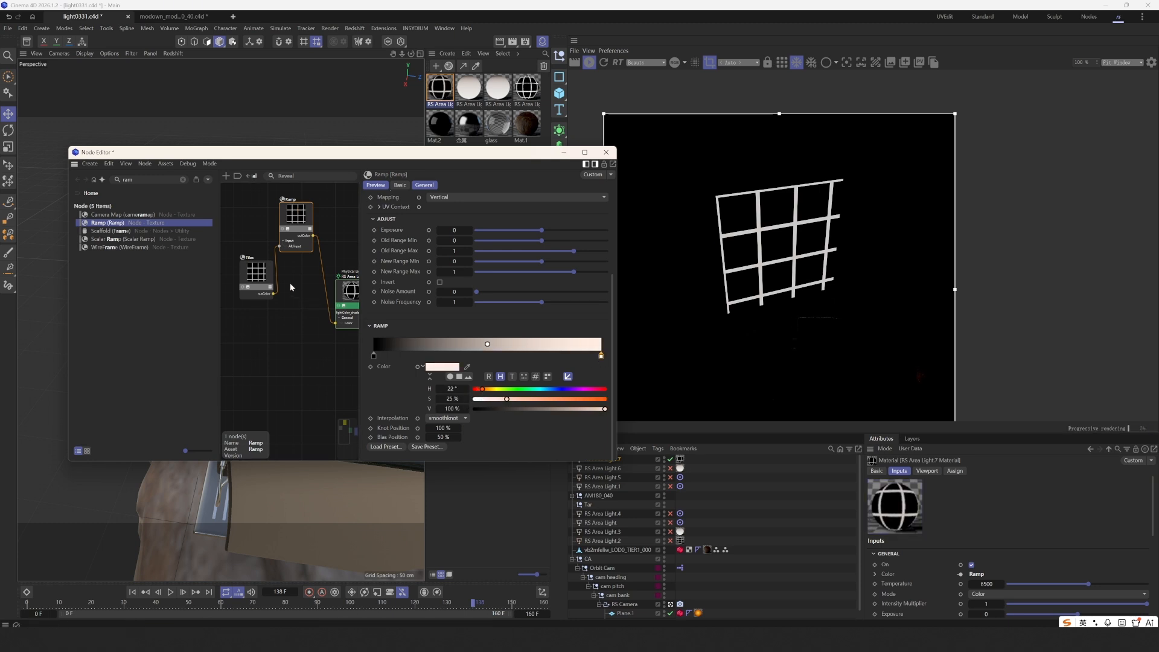
- Thin the Tiles grout width to 0.039 and close the node graph
{"action": "left_click_drag", "start_coordinate": [263, 271], "coordinate": [252, 272]}
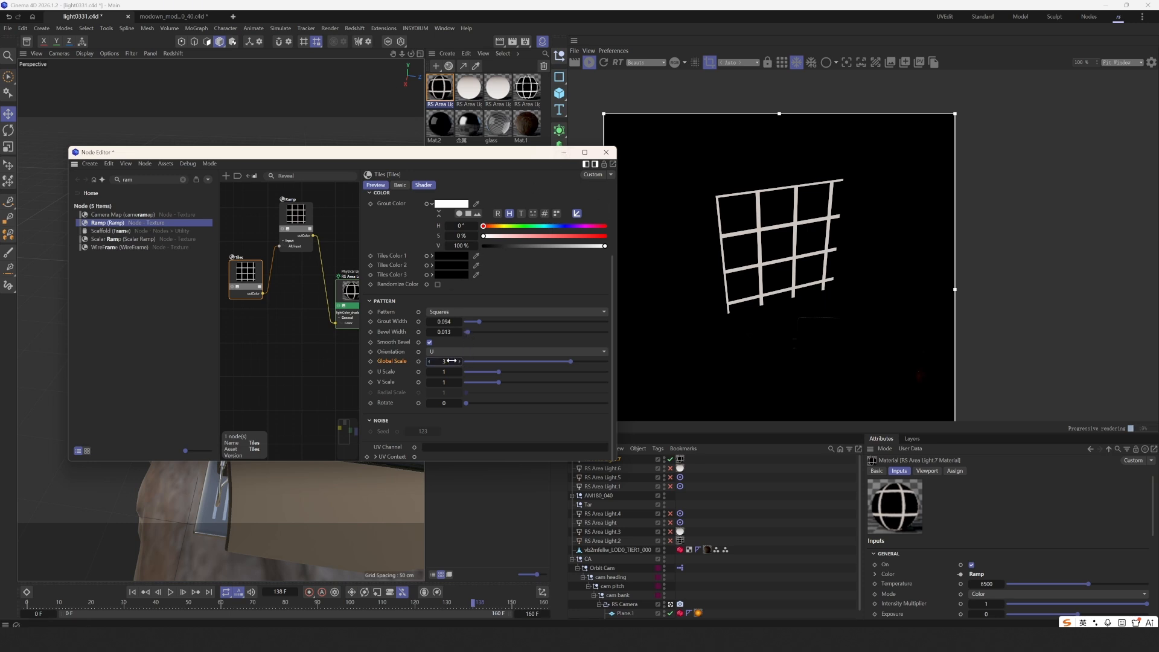
{"action": "left_click_drag", "start_coordinate": [477, 323], "coordinate": [471, 323]}
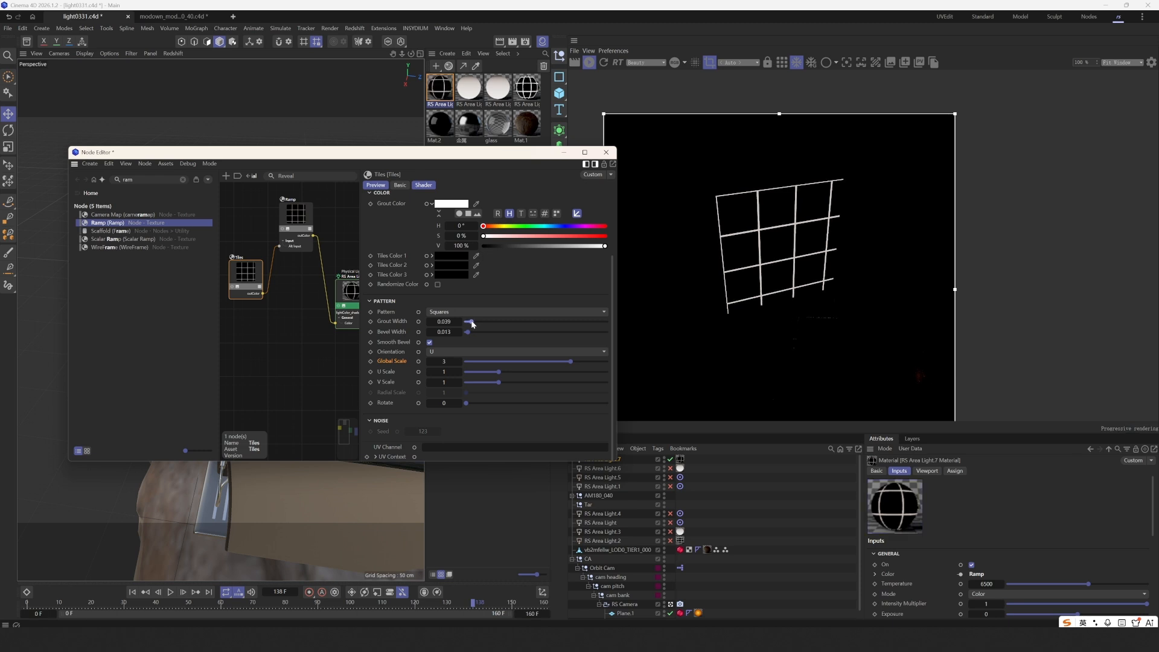
{"action": "left_click", "coordinate": [606, 153]}
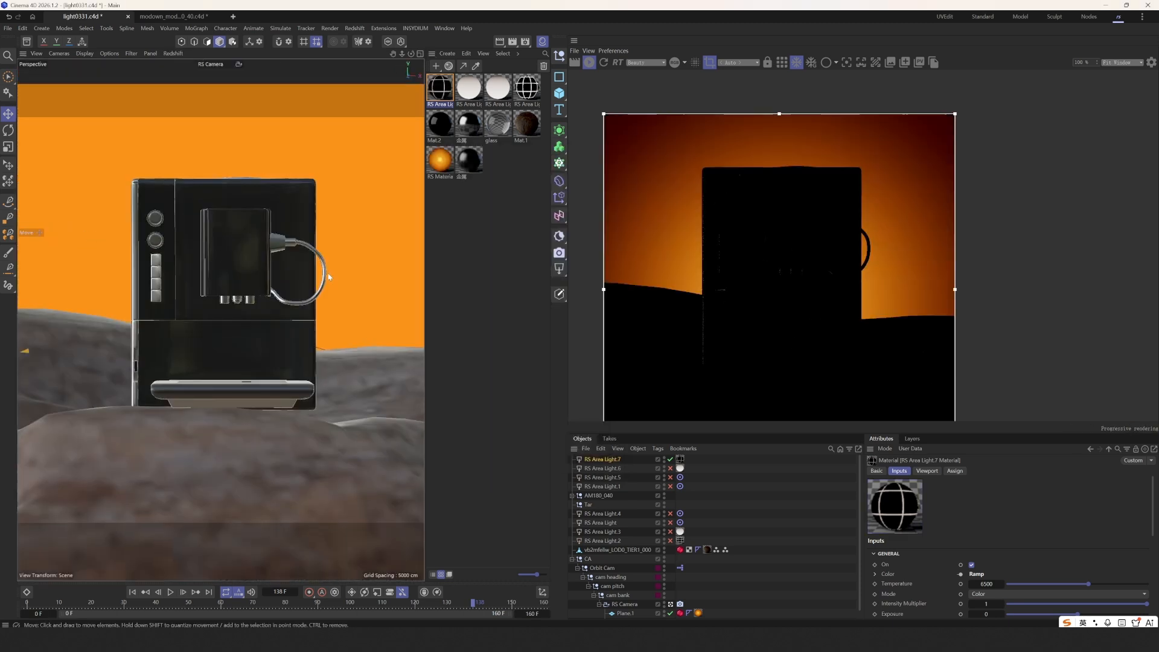
- Lower the area light's Shape Spread to 0.033
{"action": "left_click", "coordinate": [599, 460]}
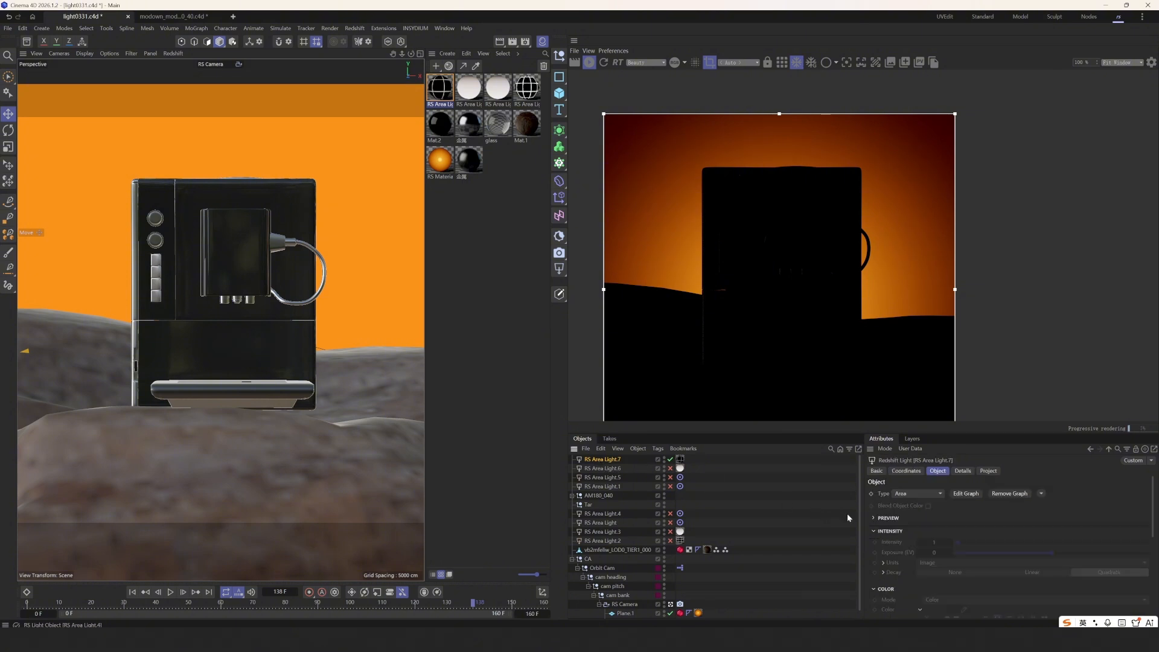
{"action": "scroll", "coordinate": [882, 520], "scroll_direction": "down", "scroll_amount": 3}
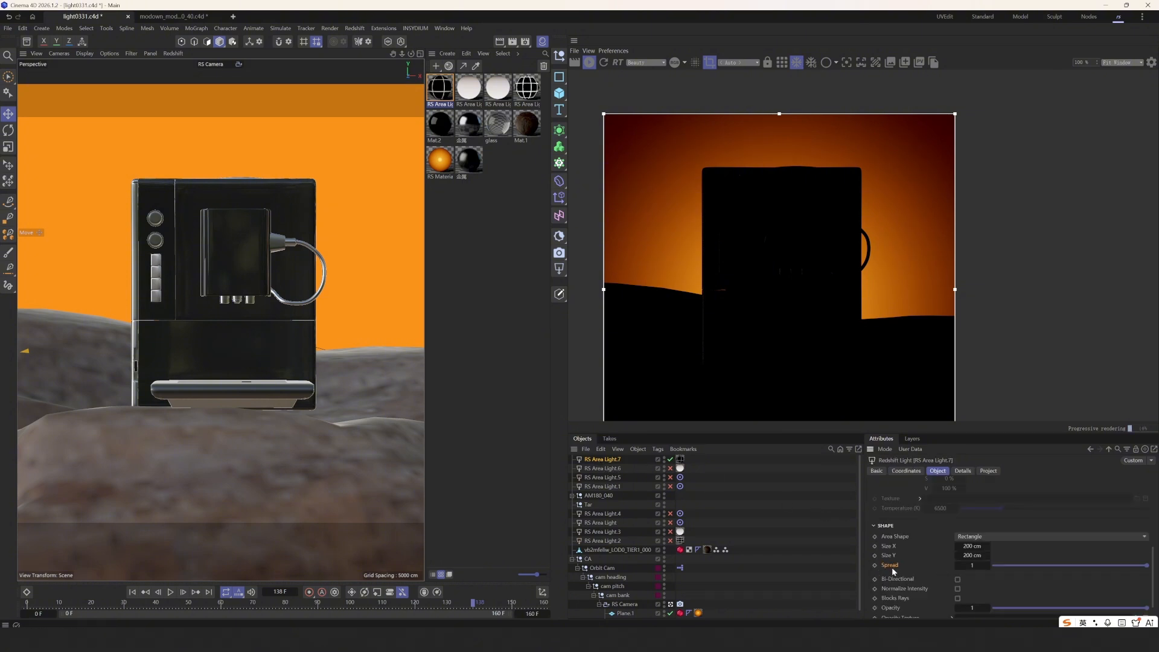
{"action": "left_click", "coordinate": [1005, 566]}
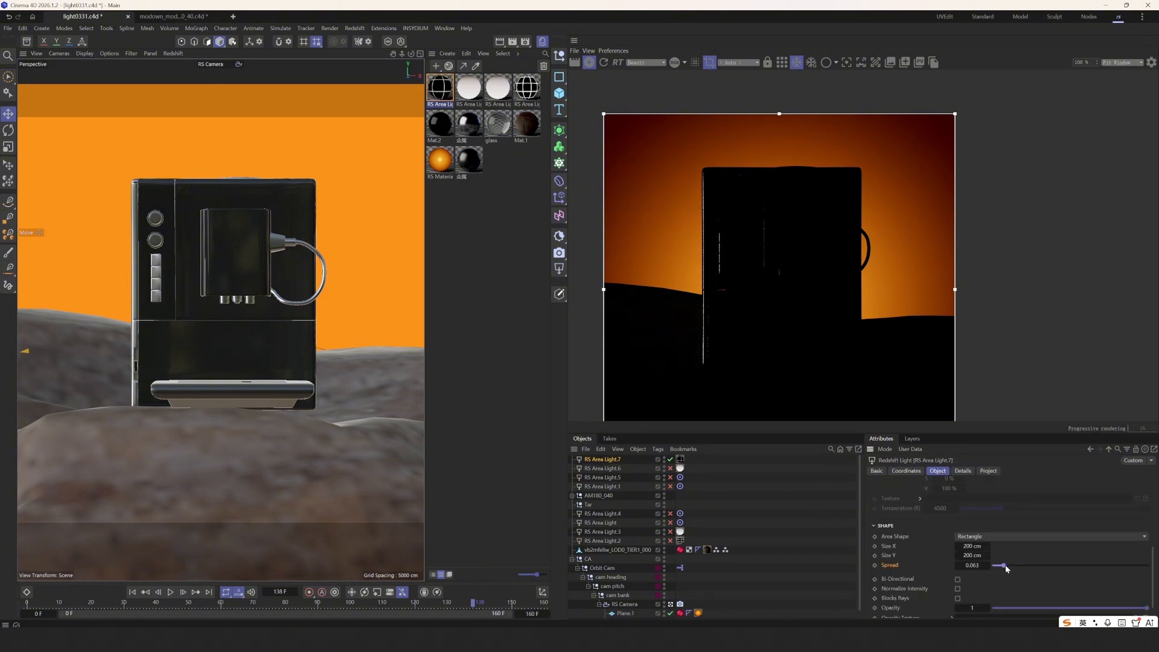
- Return to the perspective view and set the RenderView camera back to Render
{"action": "middle_click", "coordinate": [295, 345]}
{"action": "middle_click", "coordinate": [302, 265]}
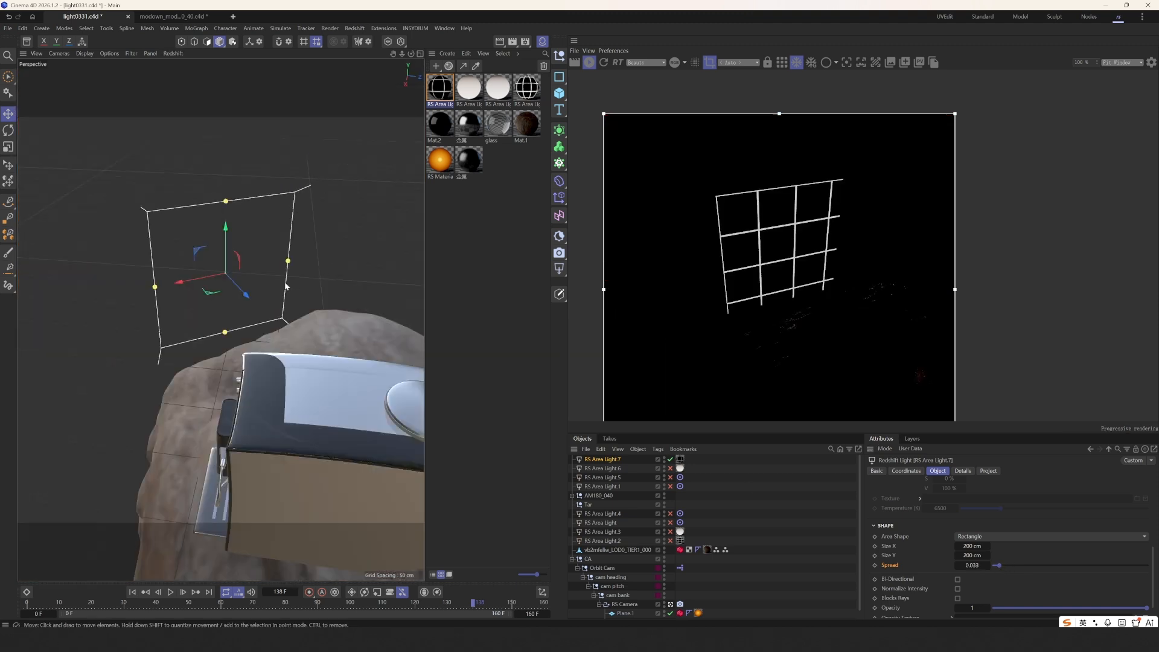
{"action": "scroll", "coordinate": [290, 272], "scroll_direction": "down", "scroll_amount": 3}
{"action": "left_click_drag", "start_coordinate": [236, 287], "coordinate": [314, 302], "text": "alt"}
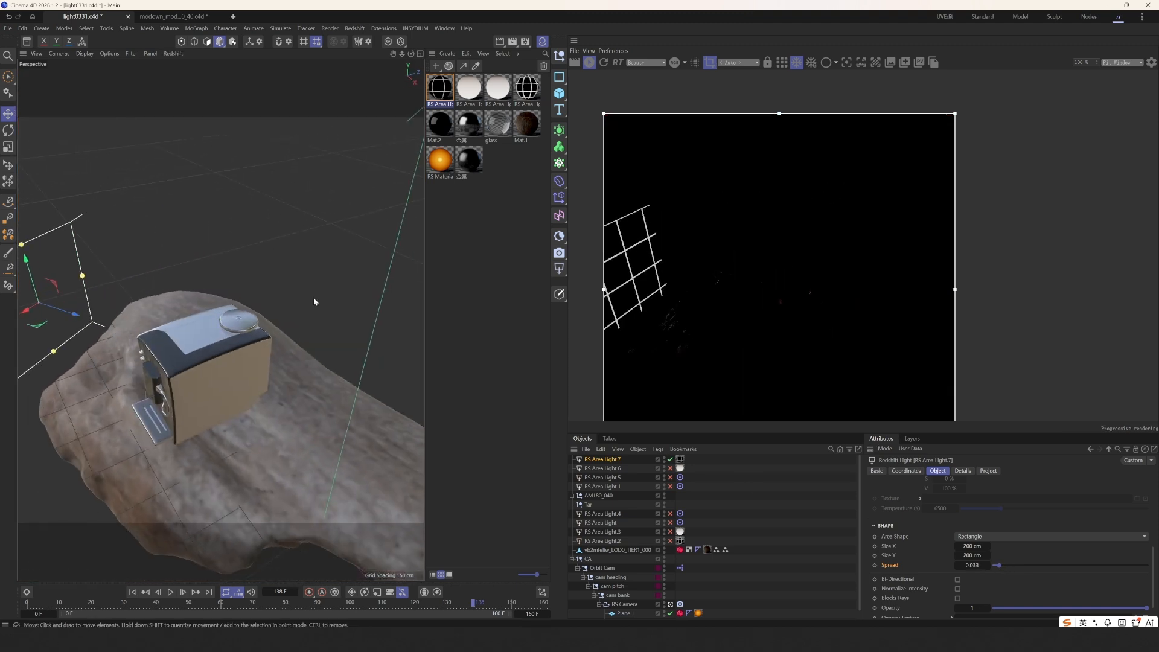
{"action": "left_click", "coordinate": [738, 62]}
{"action": "left_click", "coordinate": [728, 75]}
{"action": "scroll", "coordinate": [183, 337], "scroll_direction": "down", "scroll_amount": 3}
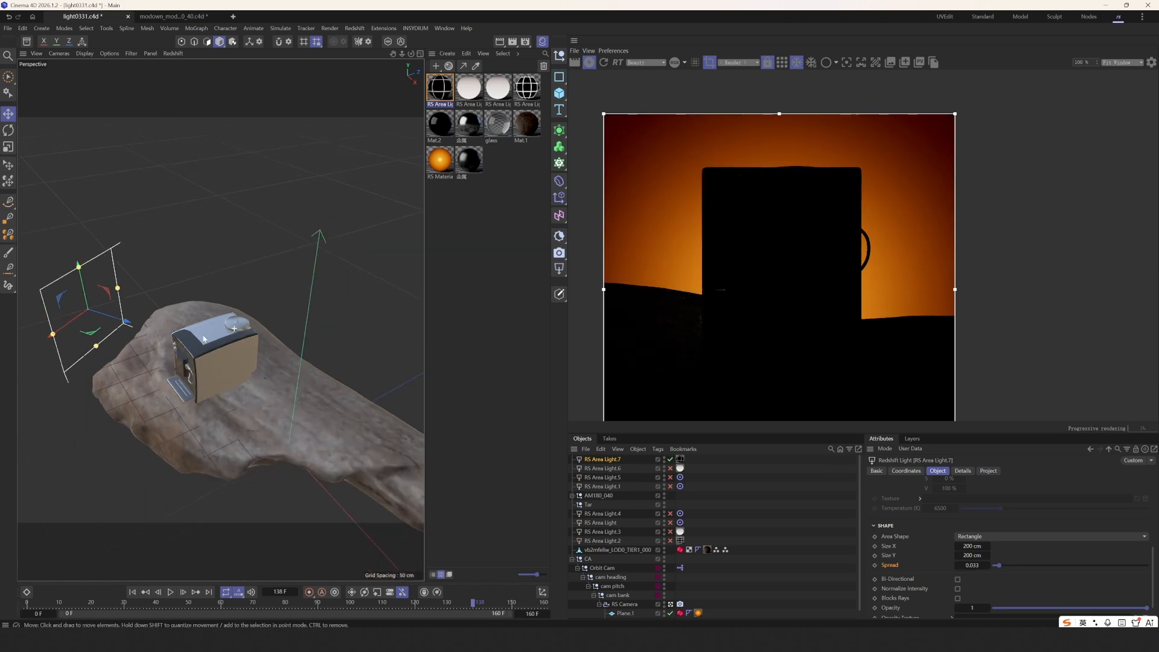
{"action": "left_click_drag", "start_coordinate": [223, 334], "coordinate": [244, 315], "text": "alt"}
- Tilt the area light about 17 degrees
{"action": "key", "text": "r"}
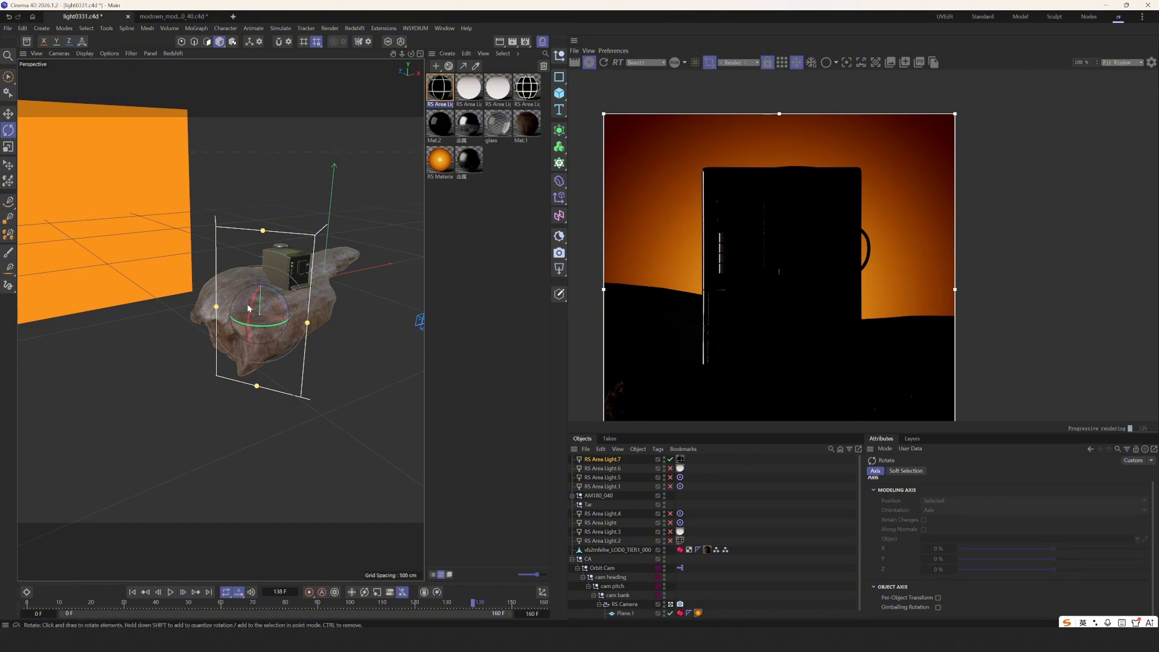
{"action": "left_click_drag", "start_coordinate": [248, 308], "coordinate": [291, 331]}
{"action": "key", "text": "e"}
- Set the area light's material Intensity Multiplier to 7, then return to its shape settings
{"action": "left_click", "coordinate": [626, 462]}
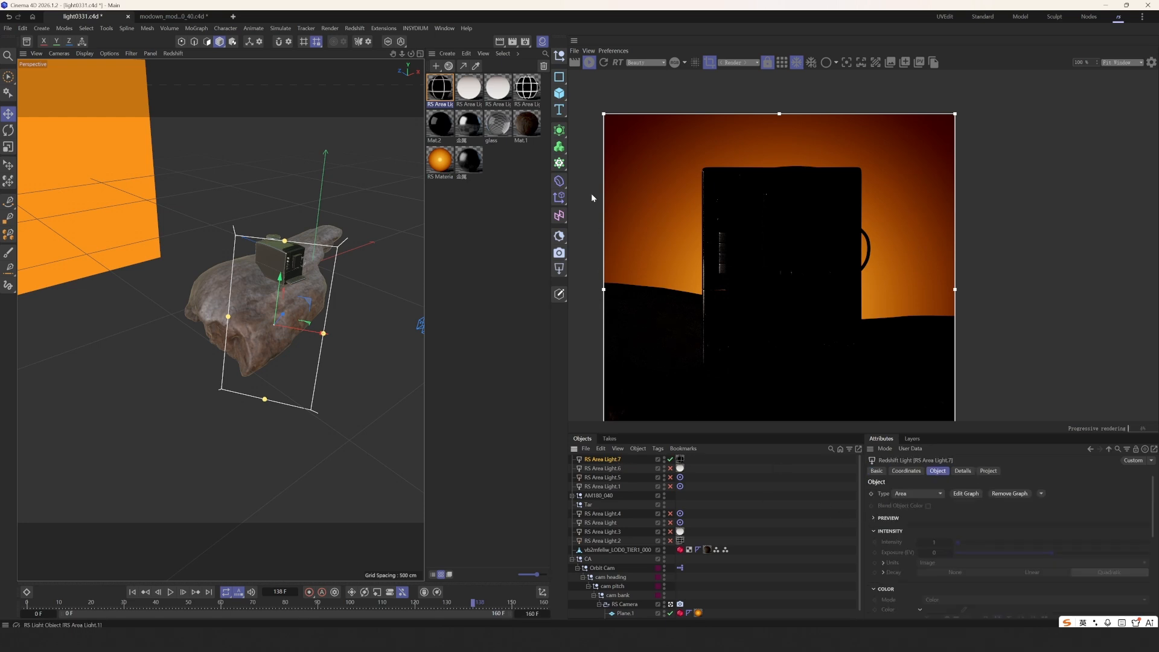
{"action": "left_click", "coordinate": [448, 95]}
{"action": "scroll", "coordinate": [895, 585], "scroll_direction": "down", "scroll_amount": 2}
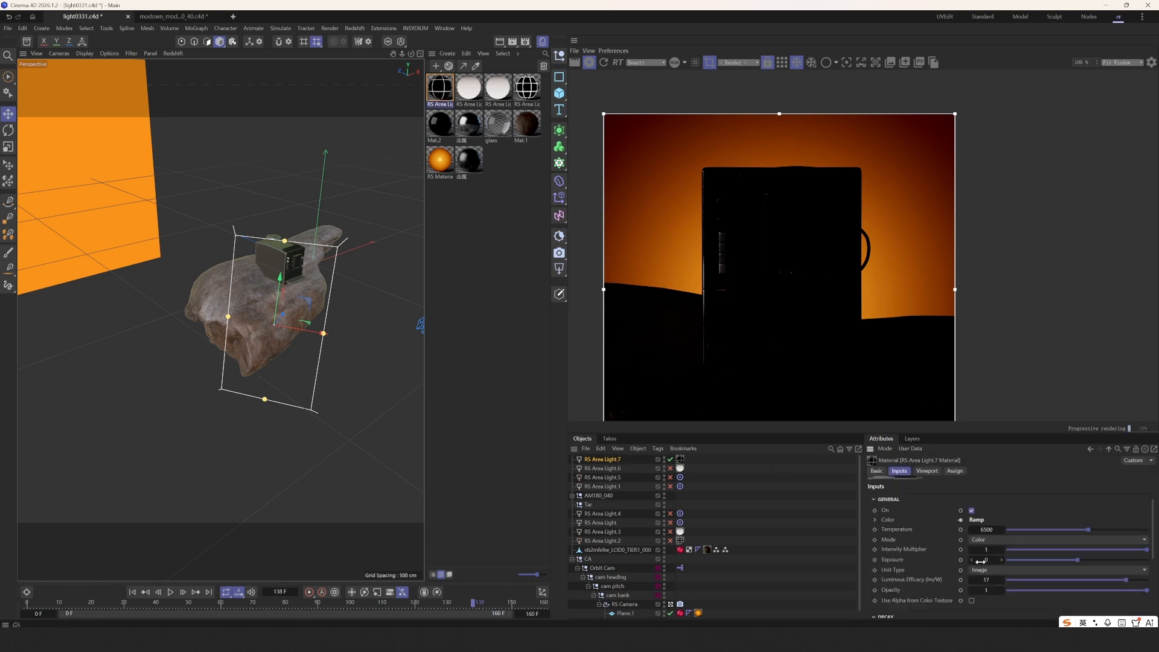
{"action": "type", "text": "5"}
{"action": "key", "text": "Return"}
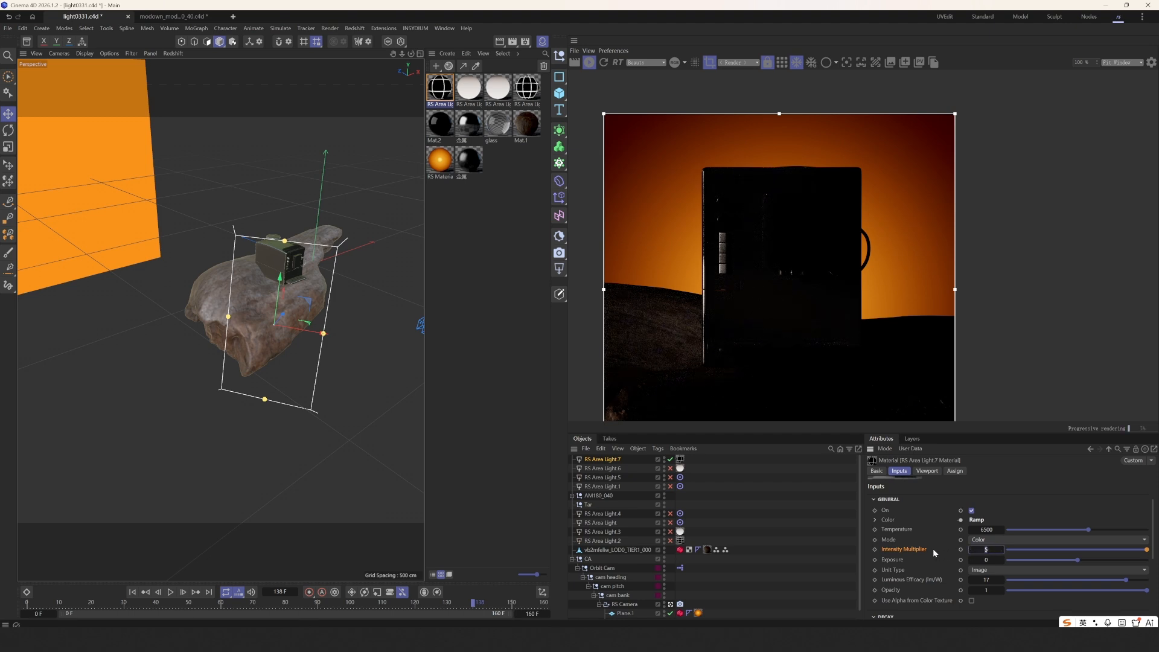
{"action": "type", "text": "7"}
{"action": "key", "text": "Return"}
{"action": "scroll", "coordinate": [737, 285], "scroll_direction": "up", "scroll_amount": 2}
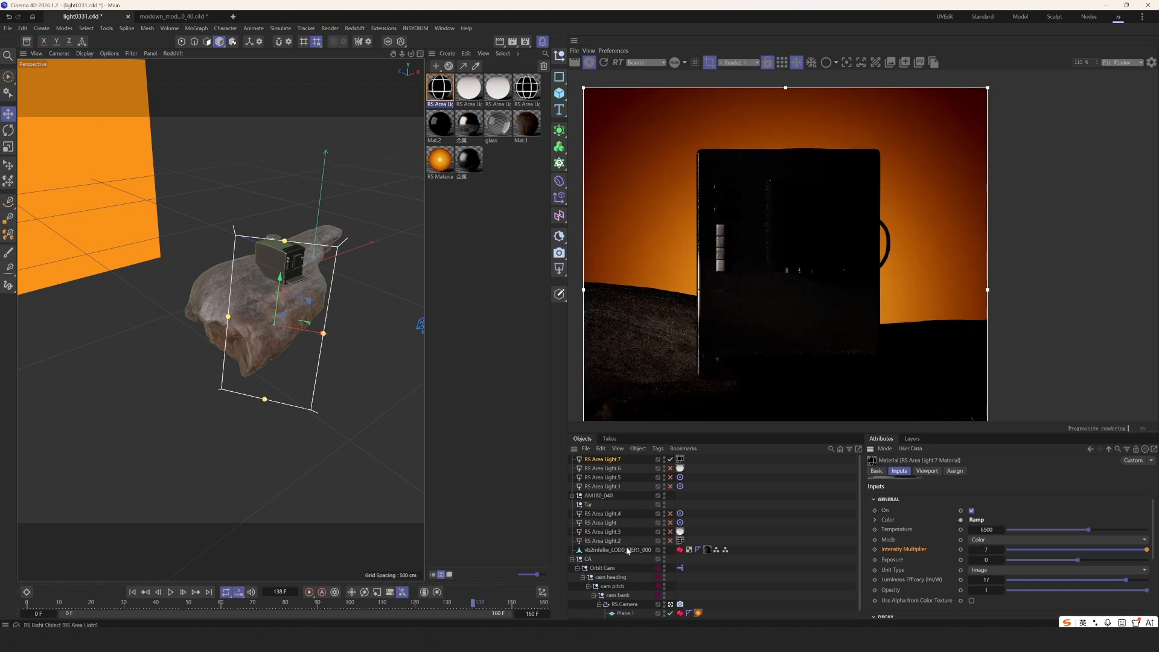
{"action": "left_click", "coordinate": [606, 461]}
{"action": "scroll", "coordinate": [912, 577], "scroll_direction": "down", "scroll_amount": 4}
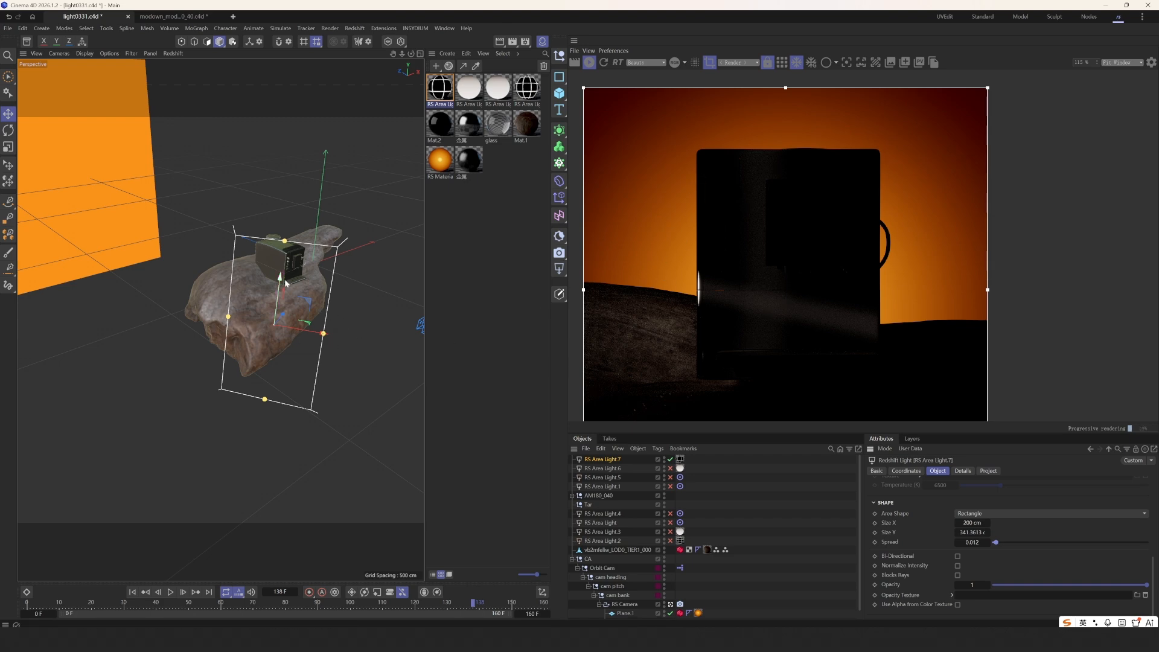
- Raise the area light along its axis
{"action": "mouse_move", "coordinate": [287, 283]}
{"action": "left_mouse_down"}
{"action": "mouse_move", "coordinate": [288, 261]}
{"action": "mouse_move", "coordinate": [270, 272]}
{"action": "left_mouse_up"}
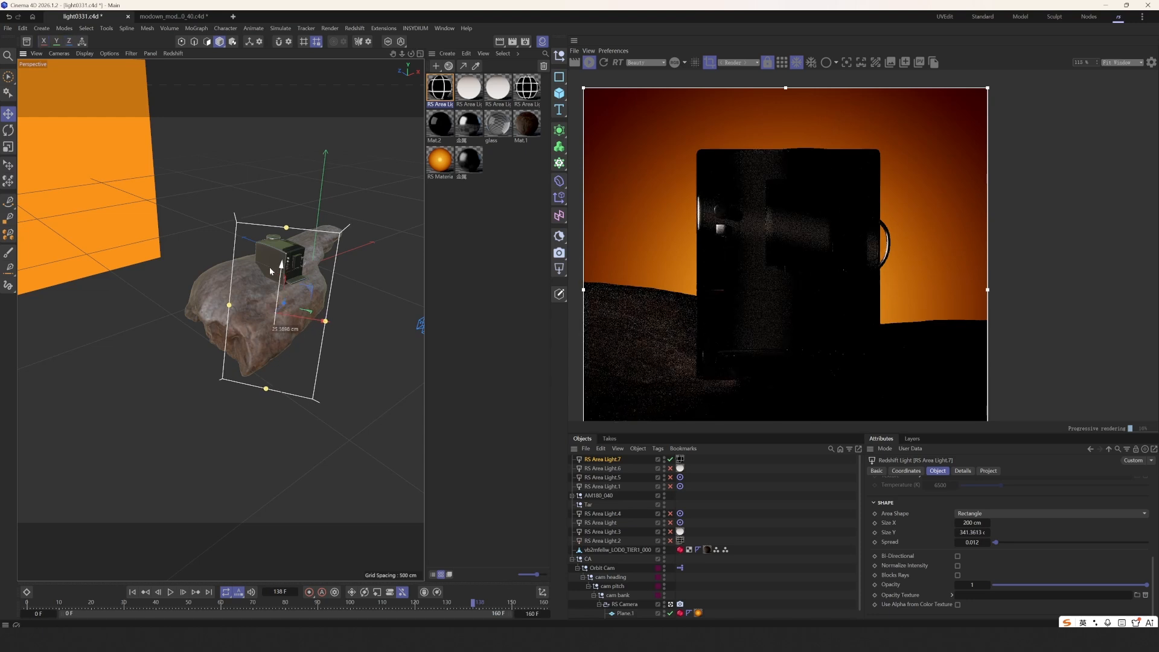
{"action": "scroll", "coordinate": [660, 292], "scroll_direction": "down", "scroll_amount": 2}
{"action": "middle_click_drag", "start_coordinate": [658, 307], "coordinate": [652, 276]}
{"action": "mouse_move", "coordinate": [277, 333]}
{"action": "left_mouse_down", "text": "alt"}
{"action": "mouse_move", "coordinate": [266, 335]}
{"action": "mouse_move", "coordinate": [280, 333]}
{"action": "left_mouse_up", "text": "alt"}
{"action": "scroll", "coordinate": [667, 291], "scroll_direction": "down", "scroll_amount": 1}
- Reshape the area light by its top edge, shift it along X and shrink its height
{"action": "key", "text": "e"}
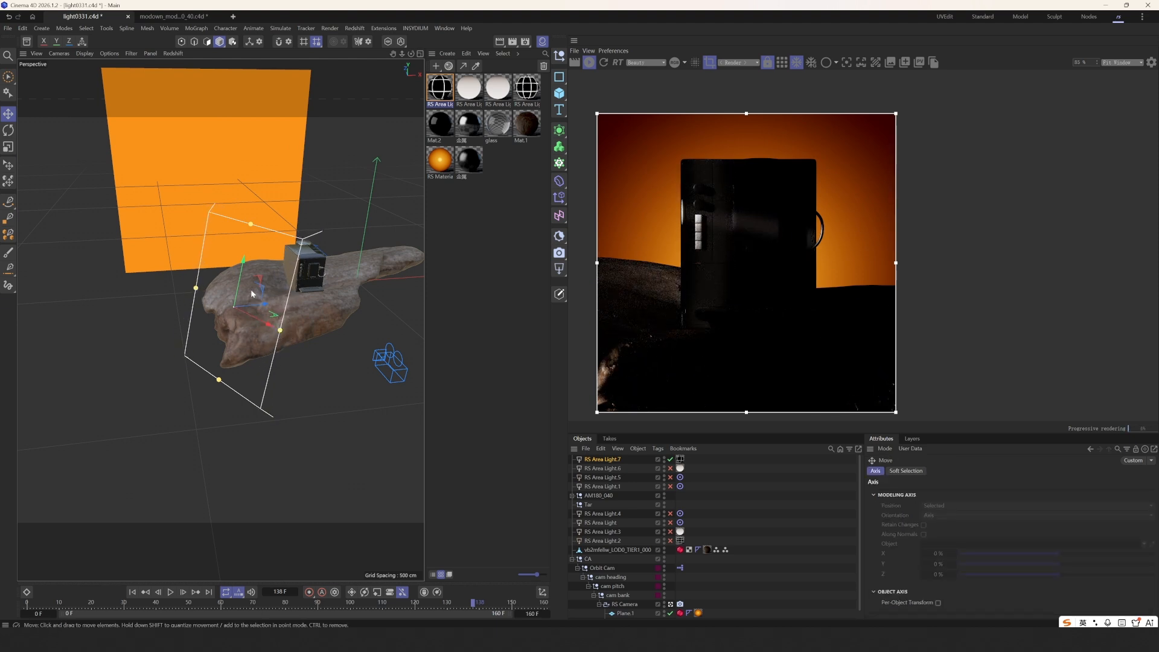
{"action": "left_click_drag", "start_coordinate": [251, 224], "coordinate": [257, 218]}
{"action": "left_click_drag", "start_coordinate": [246, 272], "coordinate": [248, 271]}
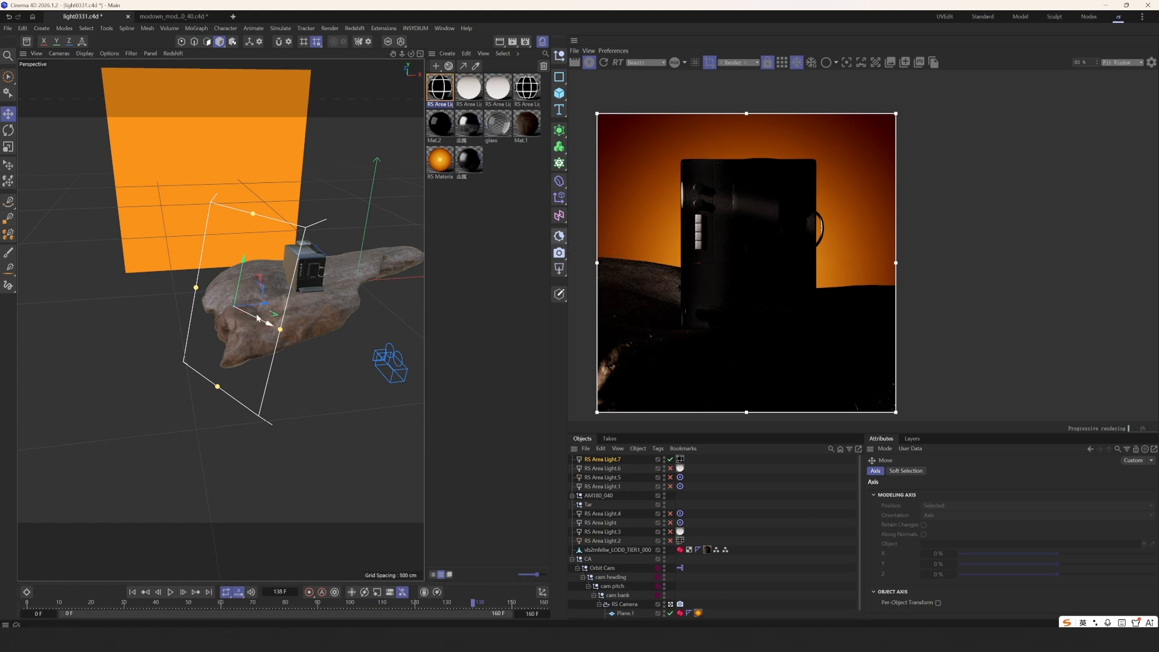
{"action": "left_click_drag", "start_coordinate": [256, 318], "coordinate": [313, 340]}
{"action": "key", "text": "r"}
{"action": "key", "text": "e"}
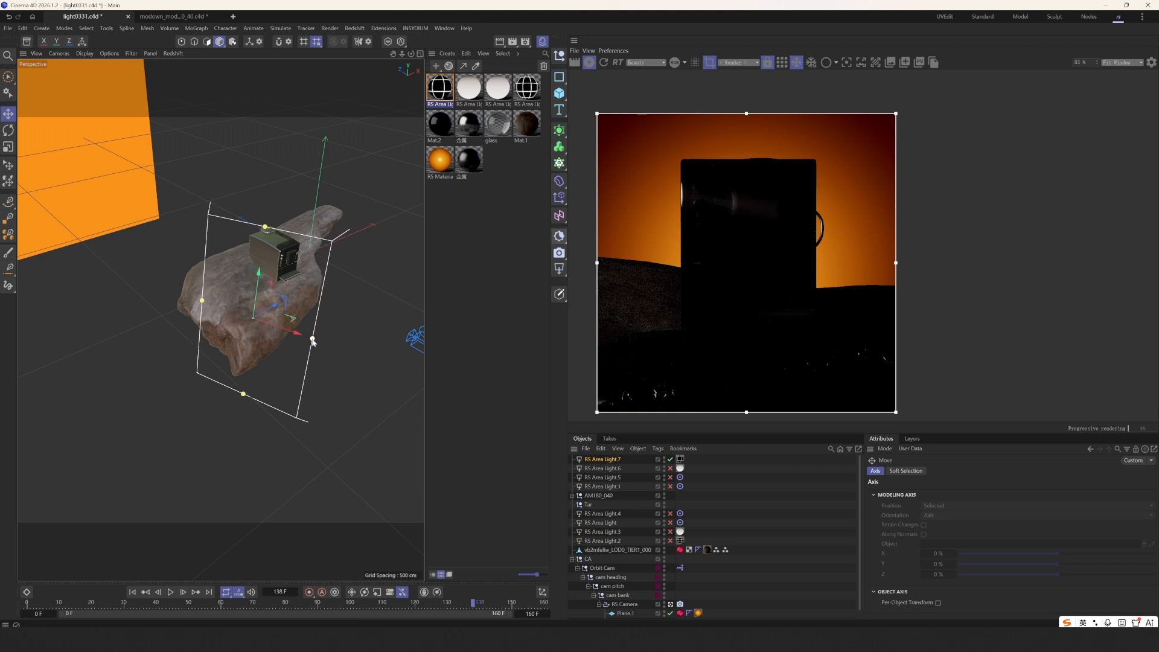
{"action": "left_click_drag", "start_coordinate": [266, 227], "coordinate": [265, 229]}
- In the light material's node graph, thicken the Tiles grid lines, then close the graph
{"action": "double_click", "coordinate": [444, 96]}
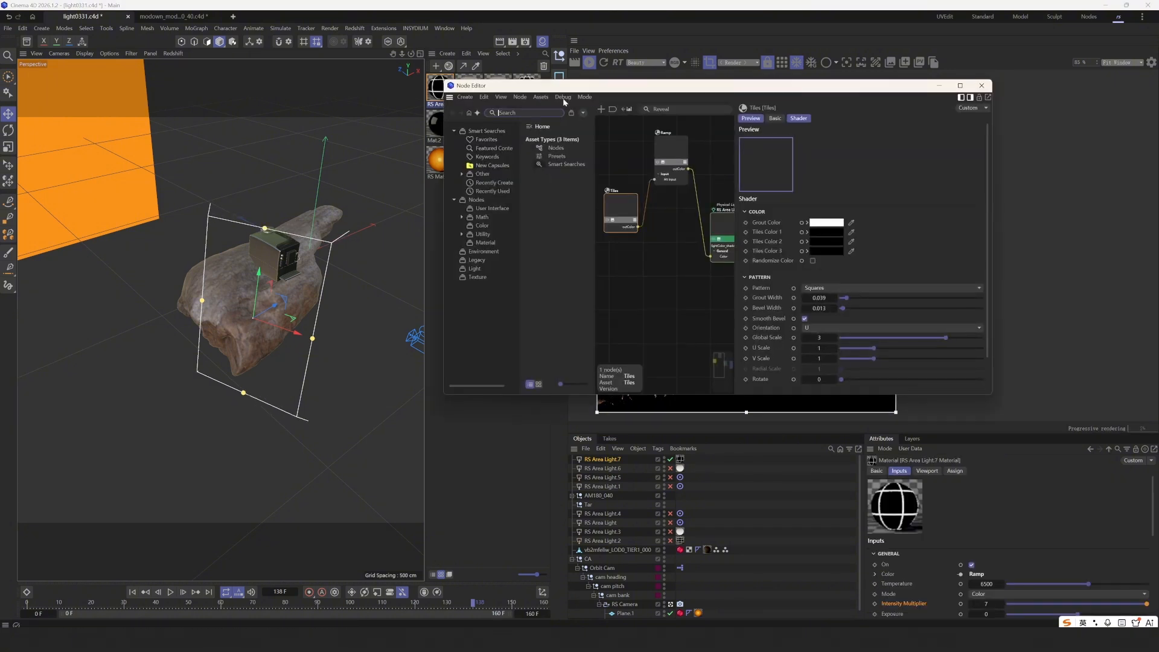
{"action": "left_click_drag", "start_coordinate": [595, 88], "coordinate": [186, 139]}
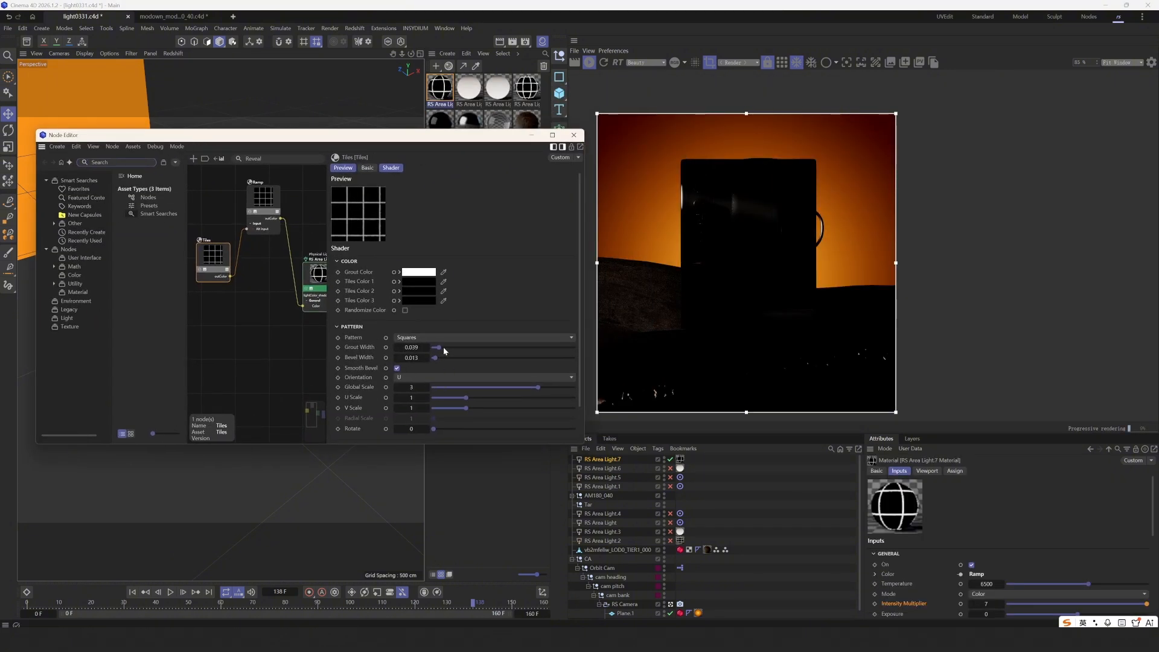
{"action": "left_click_drag", "start_coordinate": [444, 350], "coordinate": [456, 349]}
{"action": "scroll", "coordinate": [712, 186], "scroll_direction": "up", "scroll_amount": 3}
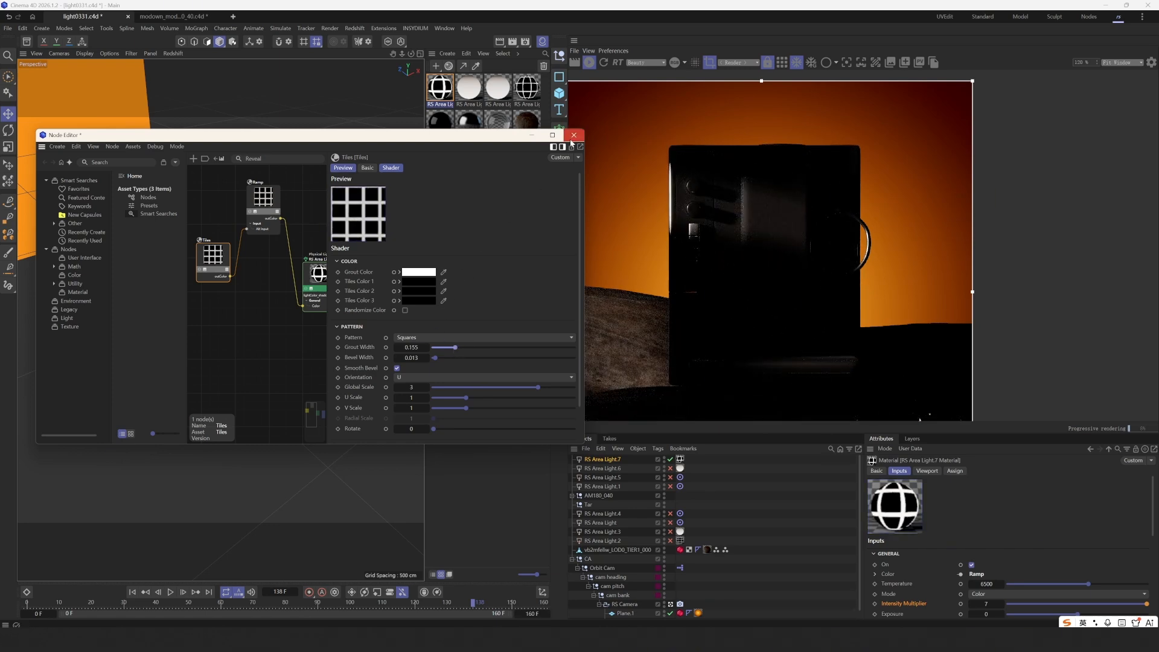
{"action": "left_click", "coordinate": [571, 138]}
{"action": "scroll", "coordinate": [649, 200], "scroll_direction": "down", "scroll_amount": 4}
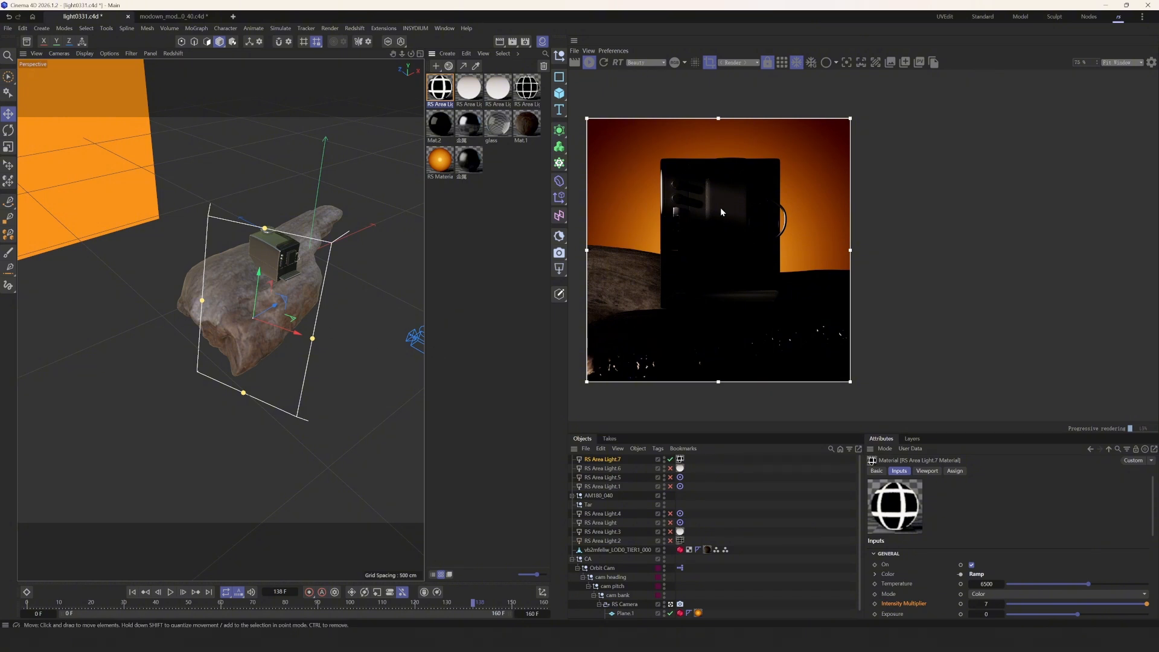
{"action": "scroll", "coordinate": [641, 186], "scroll_direction": "up", "scroll_amount": 4}
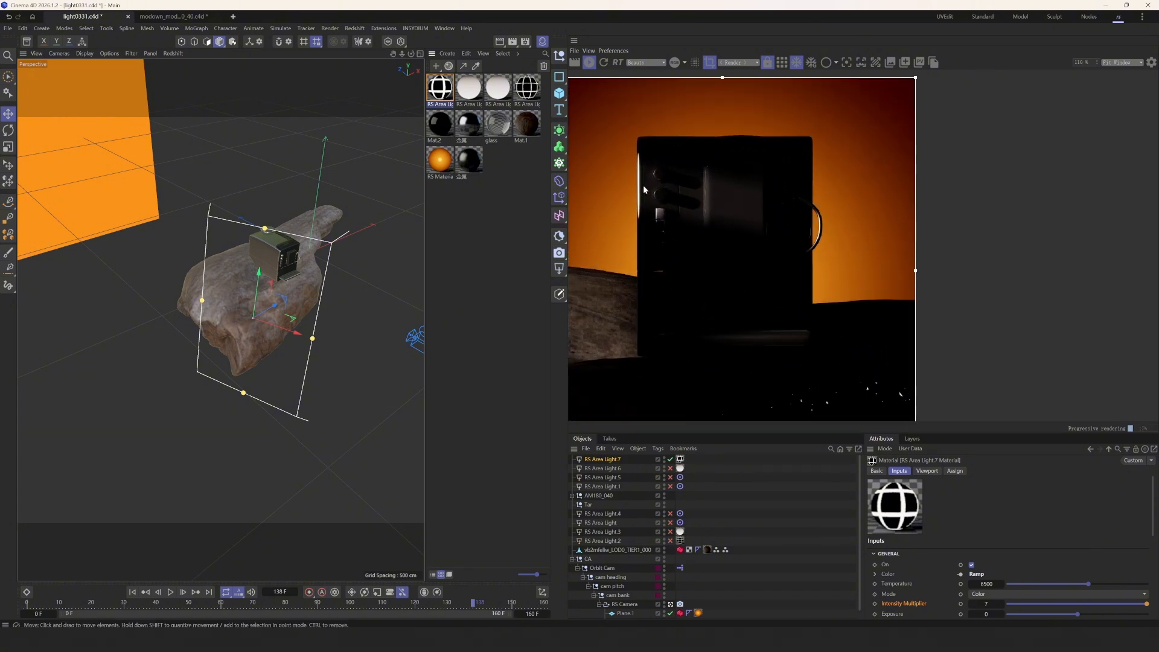
- Reopen the light's node graph beside the render and nudge the Tiles V Scale down slightly
{"action": "double_click", "coordinate": [440, 88]}
{"action": "left_click_drag", "start_coordinate": [664, 89], "coordinate": [238, 127]}
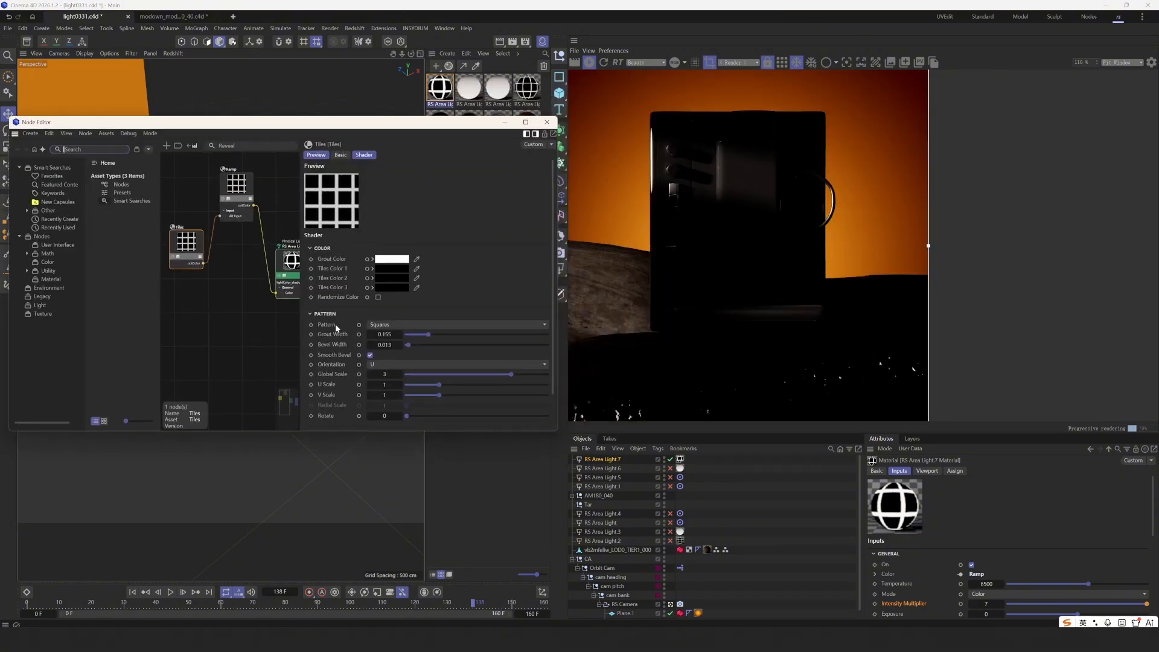
{"action": "scroll", "coordinate": [361, 331], "scroll_direction": "down", "scroll_amount": 2}
{"action": "left_click_drag", "start_coordinate": [441, 353], "coordinate": [424, 344]}
{"action": "scroll", "coordinate": [688, 288], "scroll_direction": "down", "scroll_amount": 2}
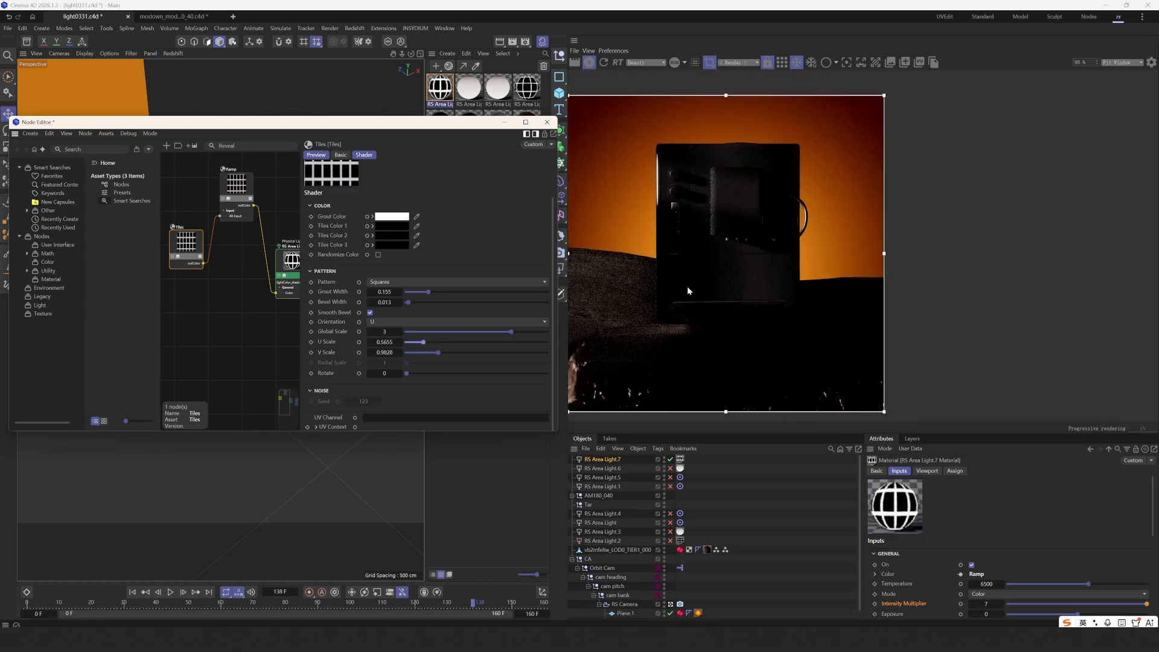
- Step the Tiles U Scale to about 0.577 and set V Scale back to 1
{"action": "left_click", "coordinate": [369, 343]}
{"action": "left_click", "coordinate": [369, 343]}
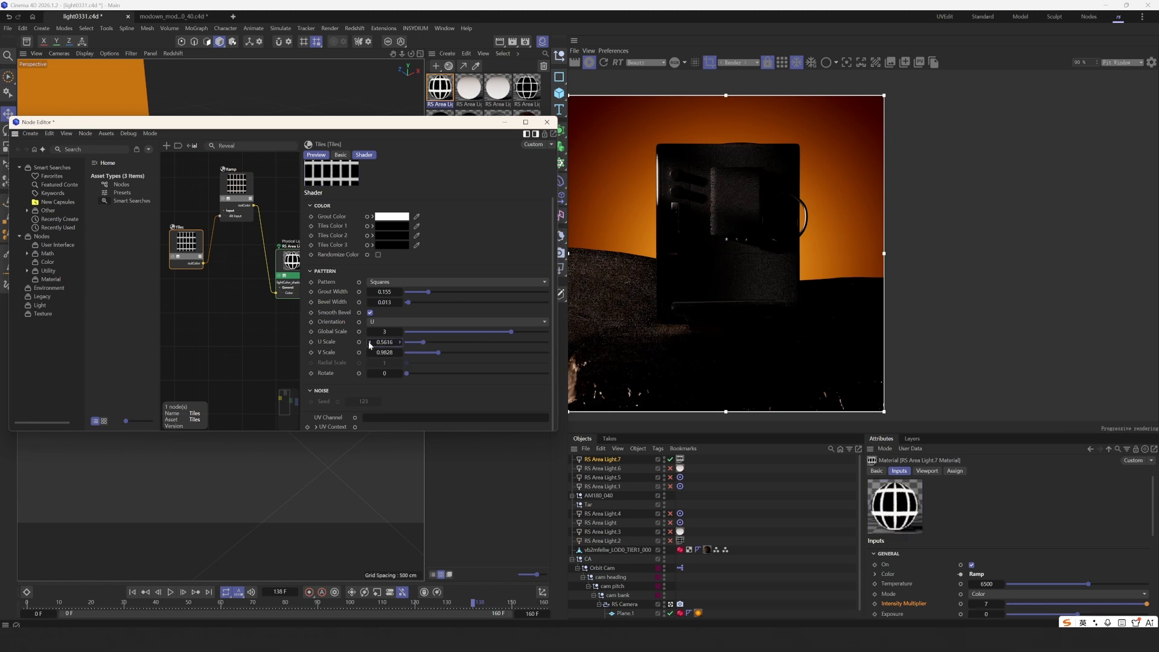
{"action": "left_click", "coordinate": [369, 342]}
{"action": "left_click", "coordinate": [402, 342]}
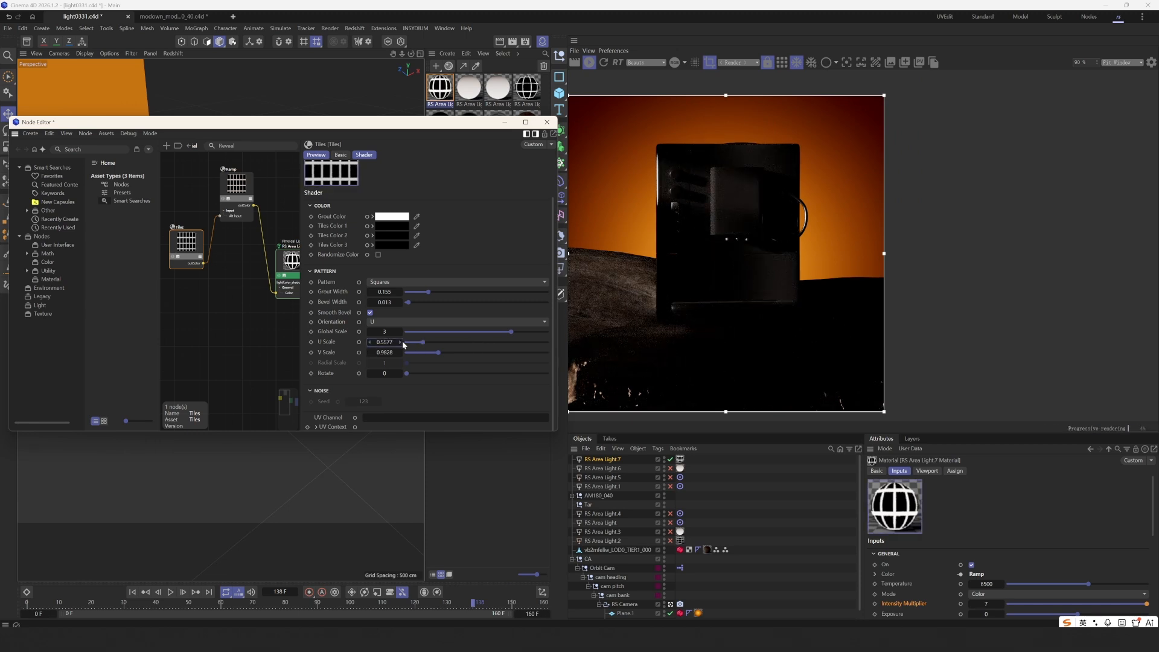
{"action": "left_click", "coordinate": [402, 342]}
{"action": "left_click", "coordinate": [402, 342]}
{"action": "left_click", "coordinate": [402, 342]}
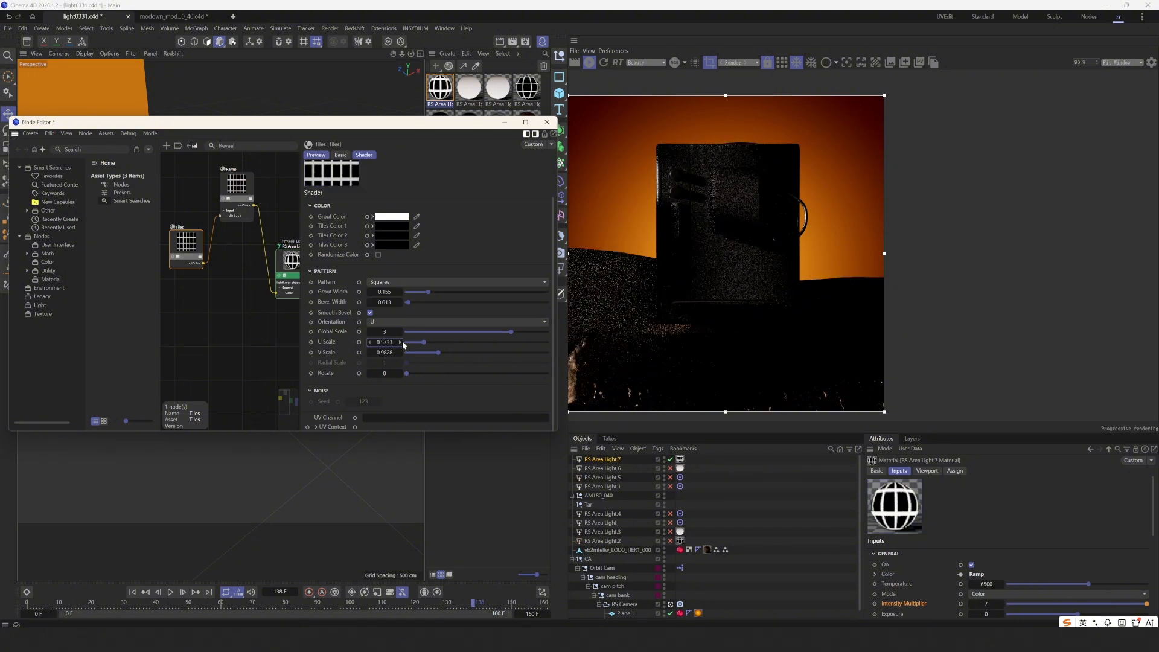
{"action": "scroll", "coordinate": [676, 292], "scroll_direction": "down", "scroll_amount": 1}
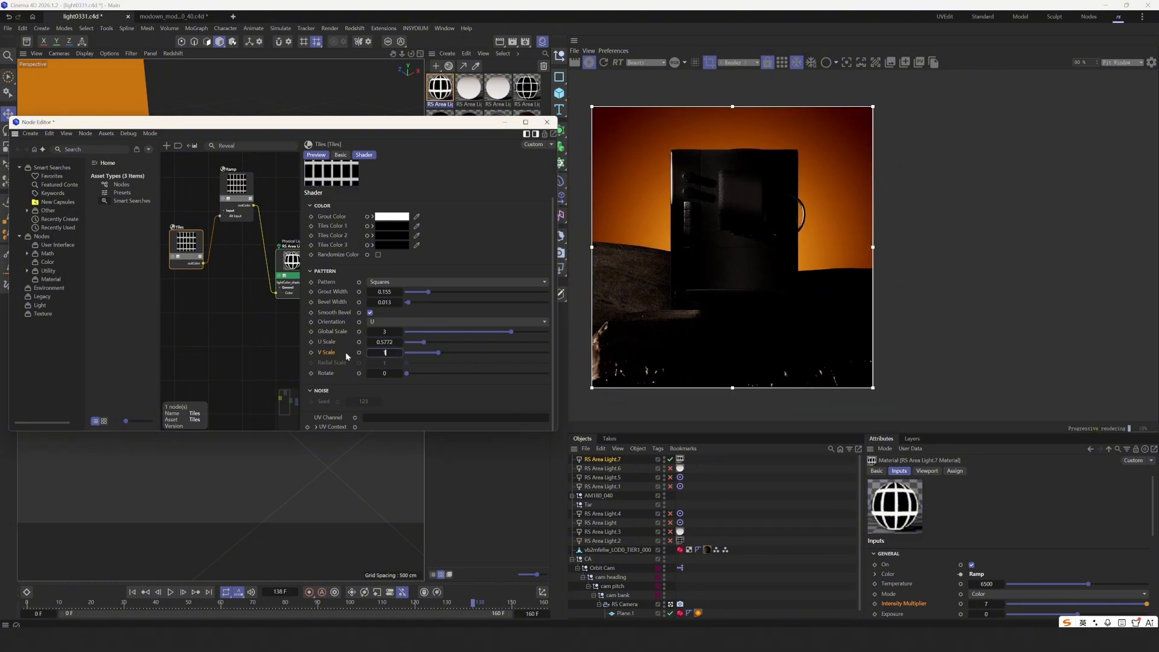
{"action": "key", "text": "Return"}
- Close the Node Editor and set RS Area Light.7's Spread to 0.02
{"action": "left_click", "coordinate": [547, 122]}
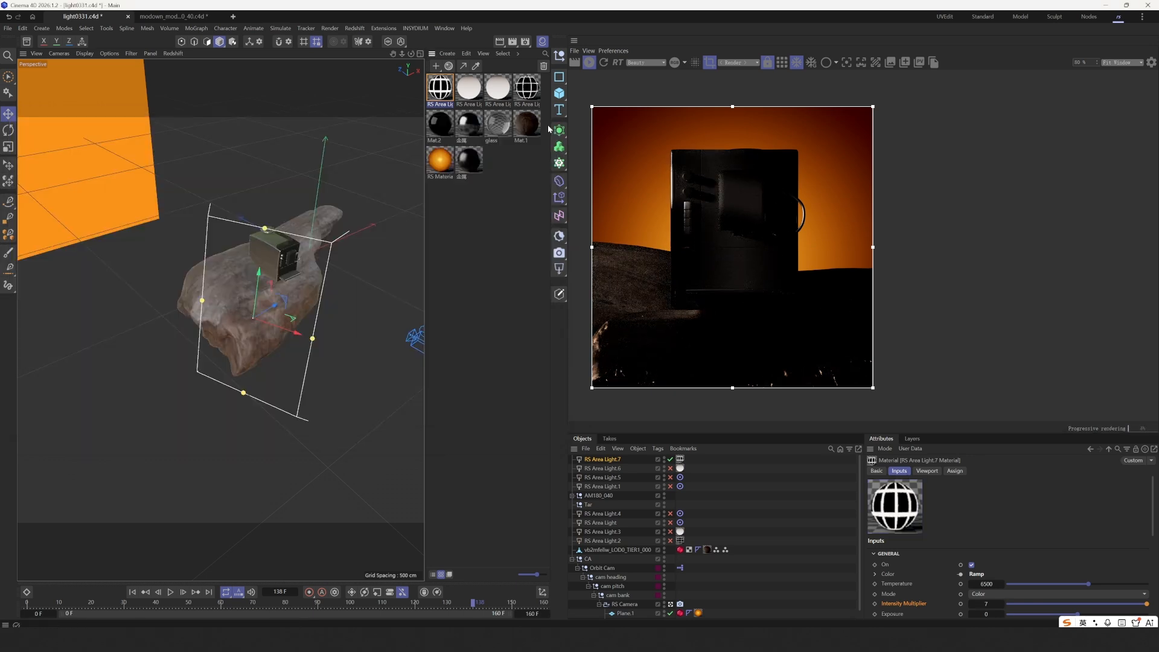
{"action": "scroll", "coordinate": [872, 494], "scroll_direction": "down", "scroll_amount": 3}
{"action": "scroll", "coordinate": [901, 532], "scroll_direction": "down", "scroll_amount": 3}
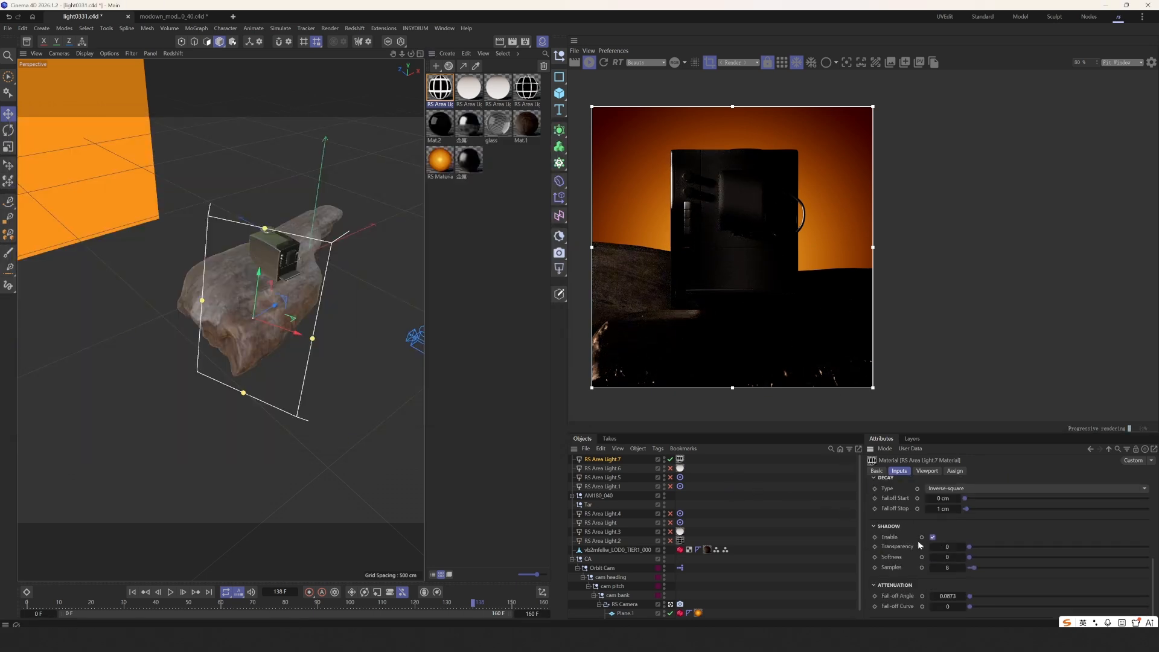
{"action": "left_click", "coordinate": [600, 461]}
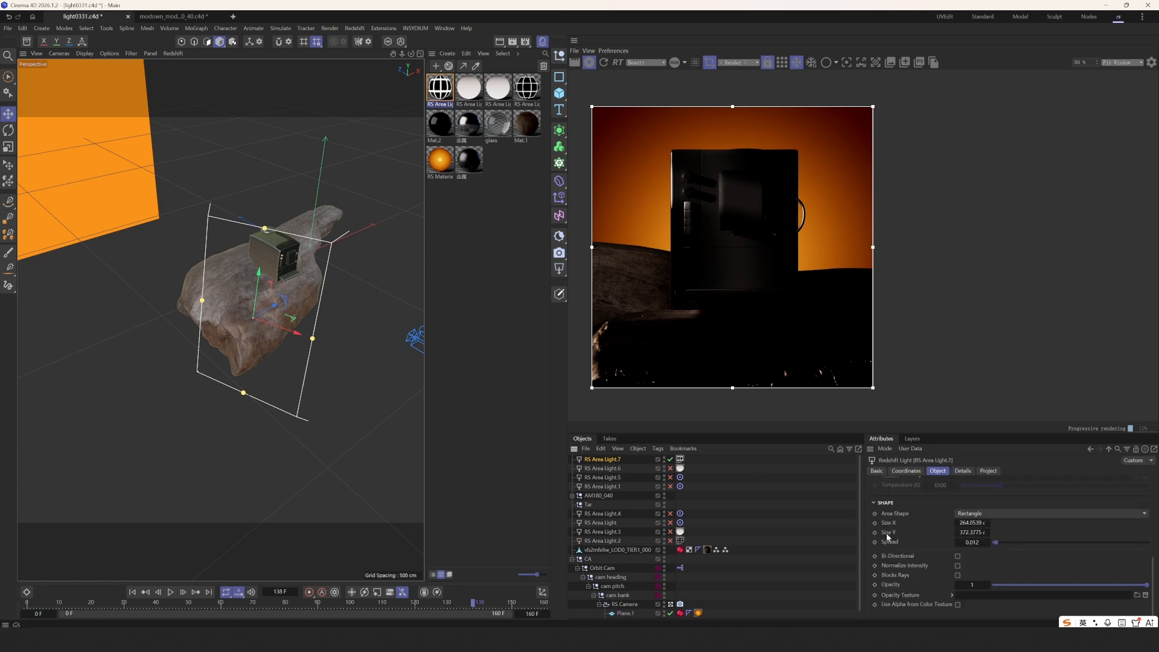
{"action": "type", "text": "0.02"}
{"action": "key", "text": "Return"}
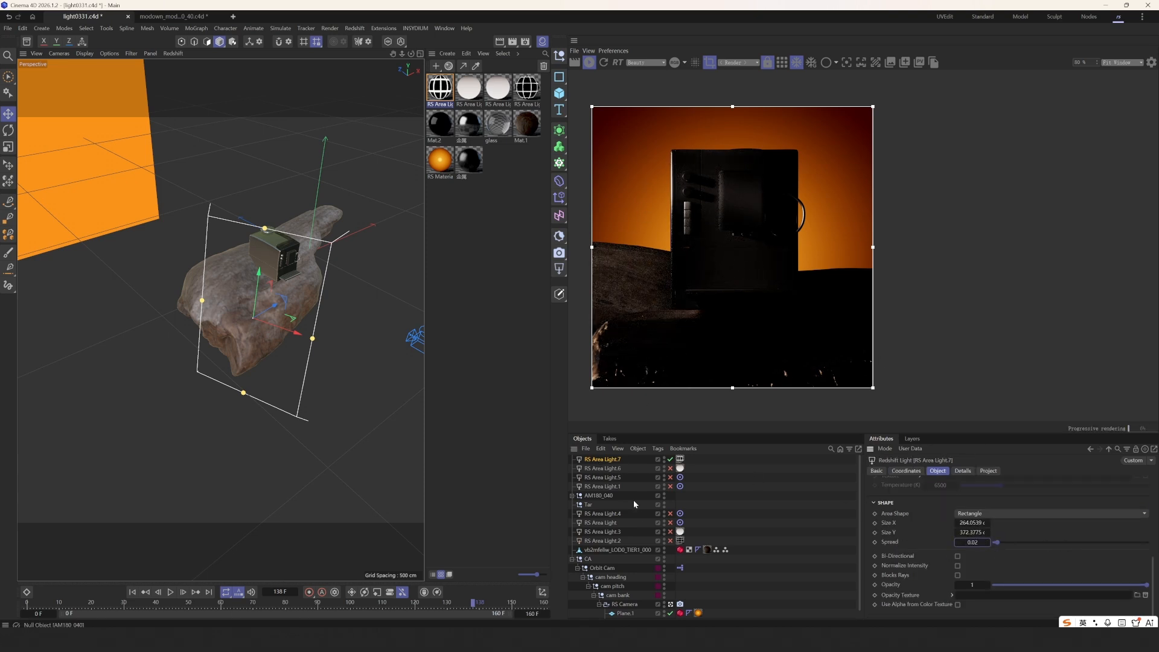
- Switch on Area Lights 1, 5 and 6
{"action": "left_click_drag", "start_coordinate": [669, 470], "coordinate": [670, 486]}
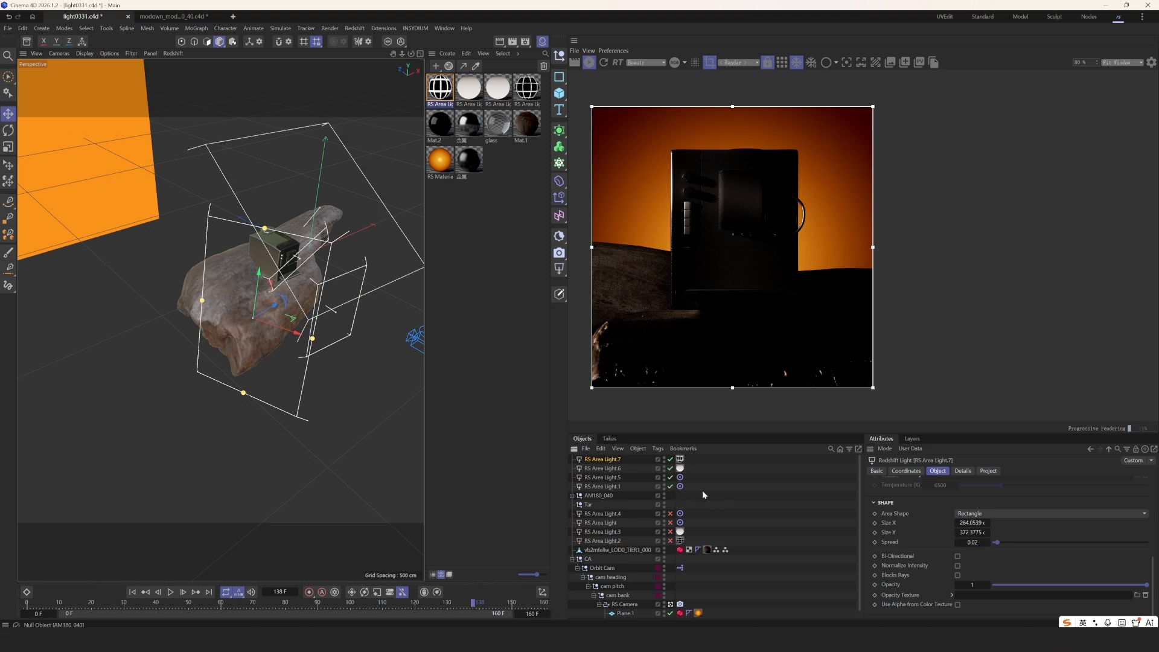
{"action": "left_click", "coordinate": [741, 483]}
{"action": "middle_click_drag", "start_coordinate": [724, 277], "coordinate": [647, 274]}
{"action": "scroll", "coordinate": [721, 274], "scroll_direction": "up", "scroll_amount": 2}
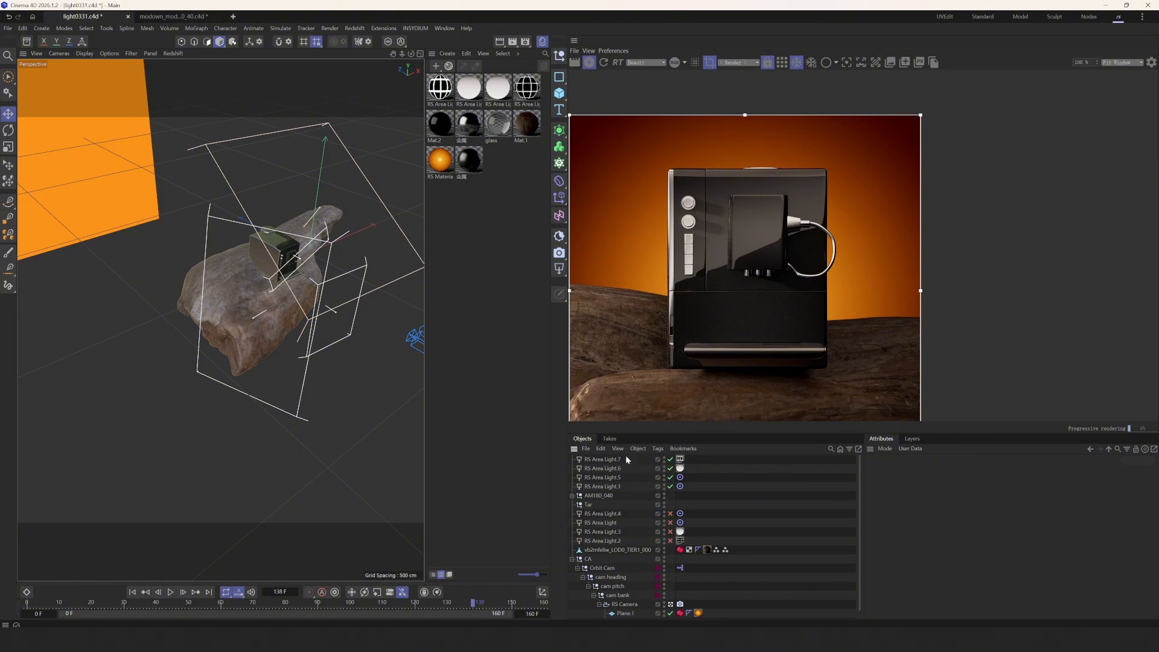
- Toggle RS Area Light.7 off and back on to compare its highlights
{"action": "left_click", "coordinate": [670, 460]}
{"action": "left_click", "coordinate": [671, 461]}
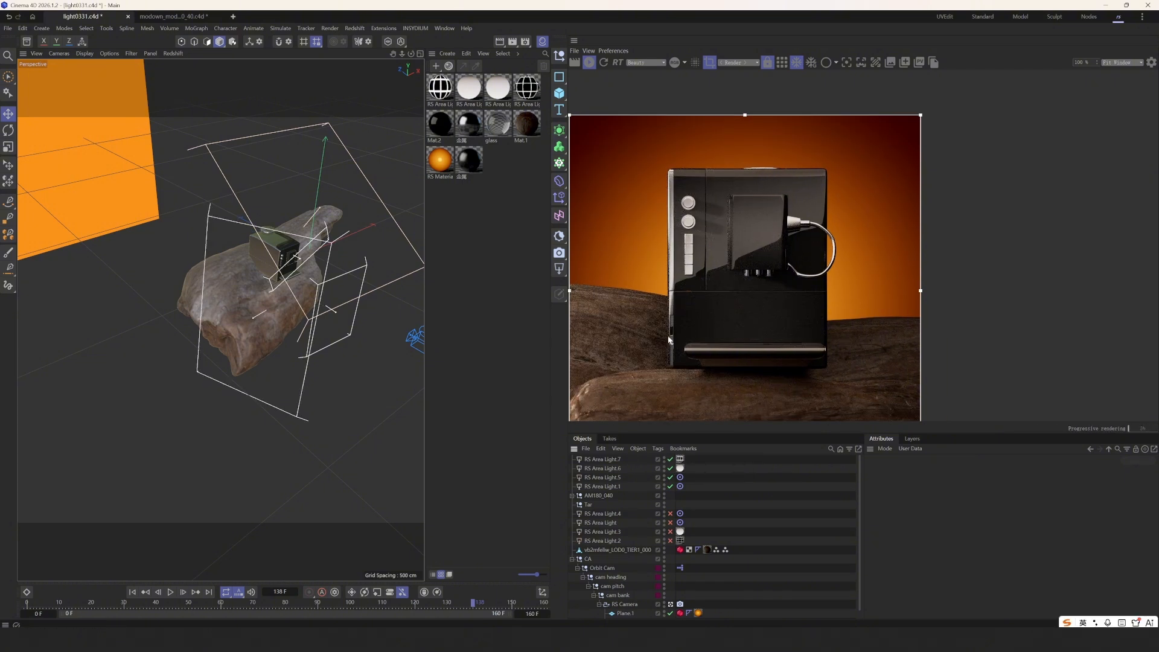
{"action": "left_click", "coordinate": [670, 459]}
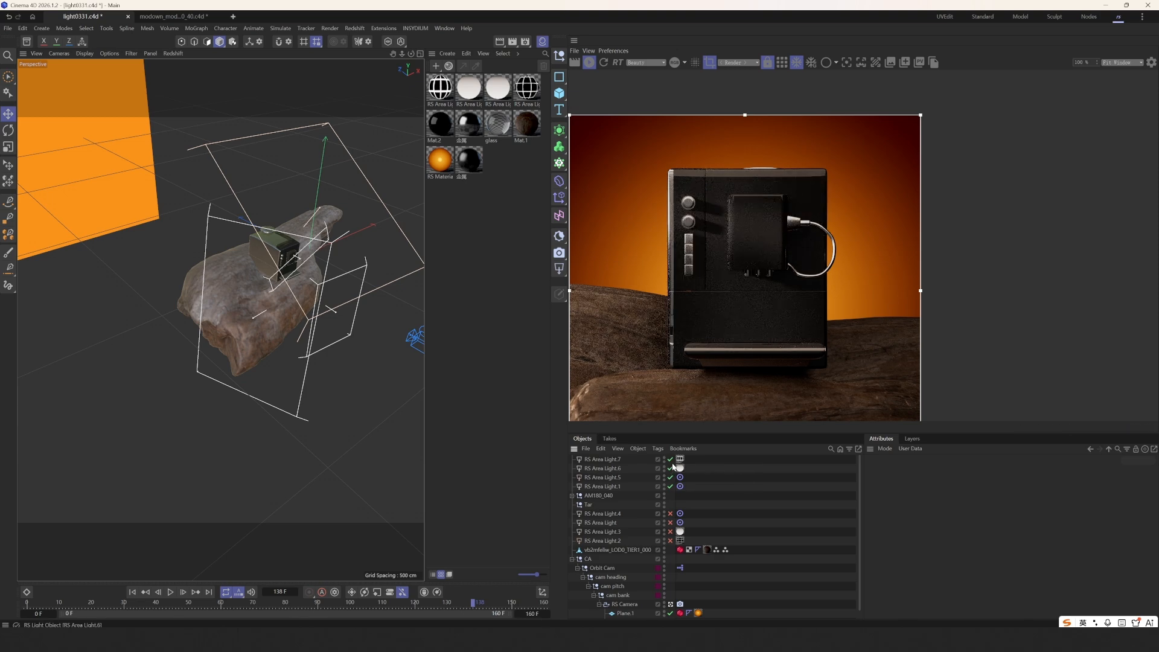
{"action": "left_click", "coordinate": [671, 459]}
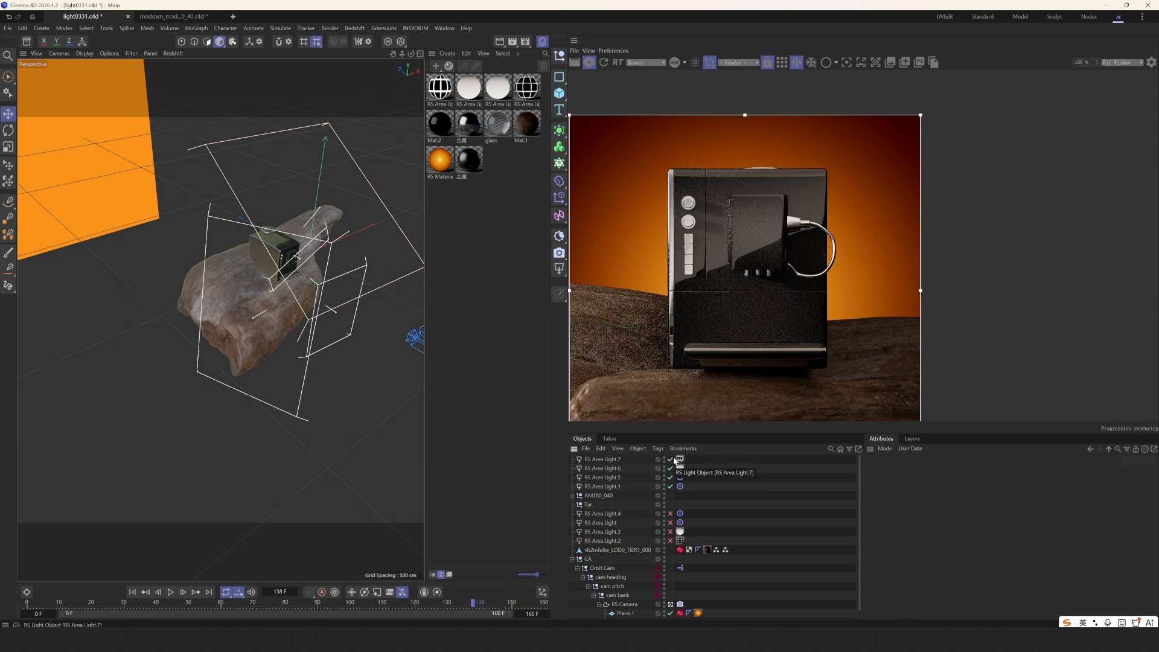
{"action": "scroll", "coordinate": [728, 349], "scroll_direction": "down", "scroll_amount": 1}
- Set RS Area Light.7's material Intensity Multiplier to 5
{"action": "left_click", "coordinate": [617, 459]}
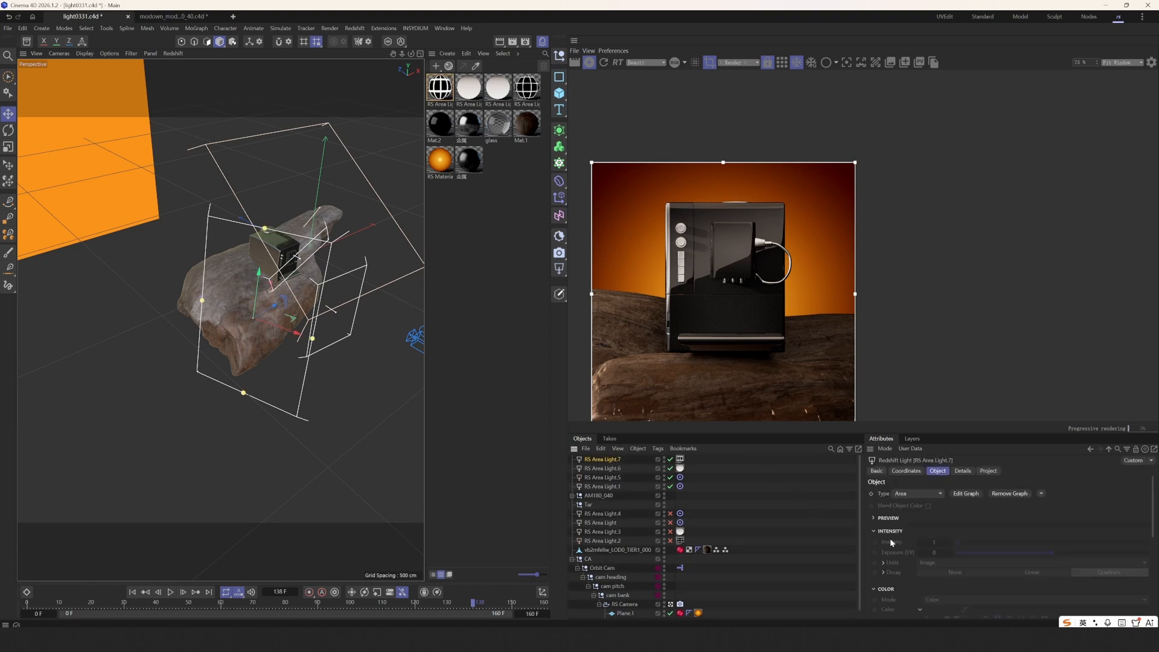
{"action": "left_click", "coordinate": [681, 459]}
{"action": "left_click", "coordinate": [445, 95]}
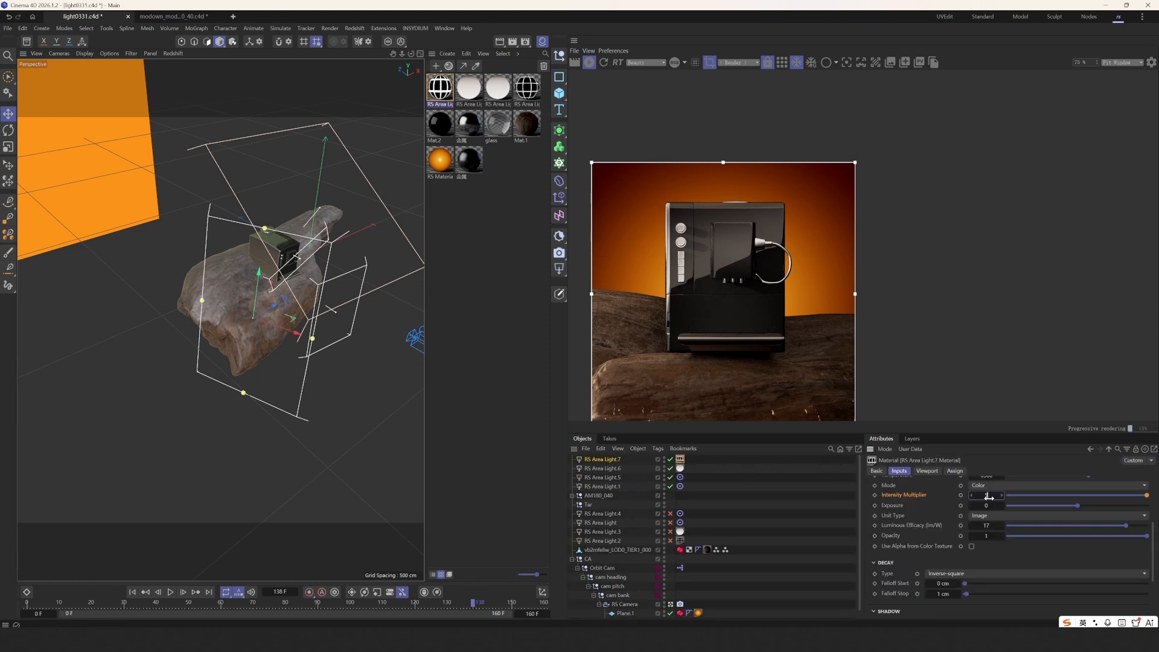
{"action": "key", "text": "Return"}
- Re-frame the view on the coffee machine and draw a render region around its buttons
{"action": "left_click", "coordinate": [759, 477]}
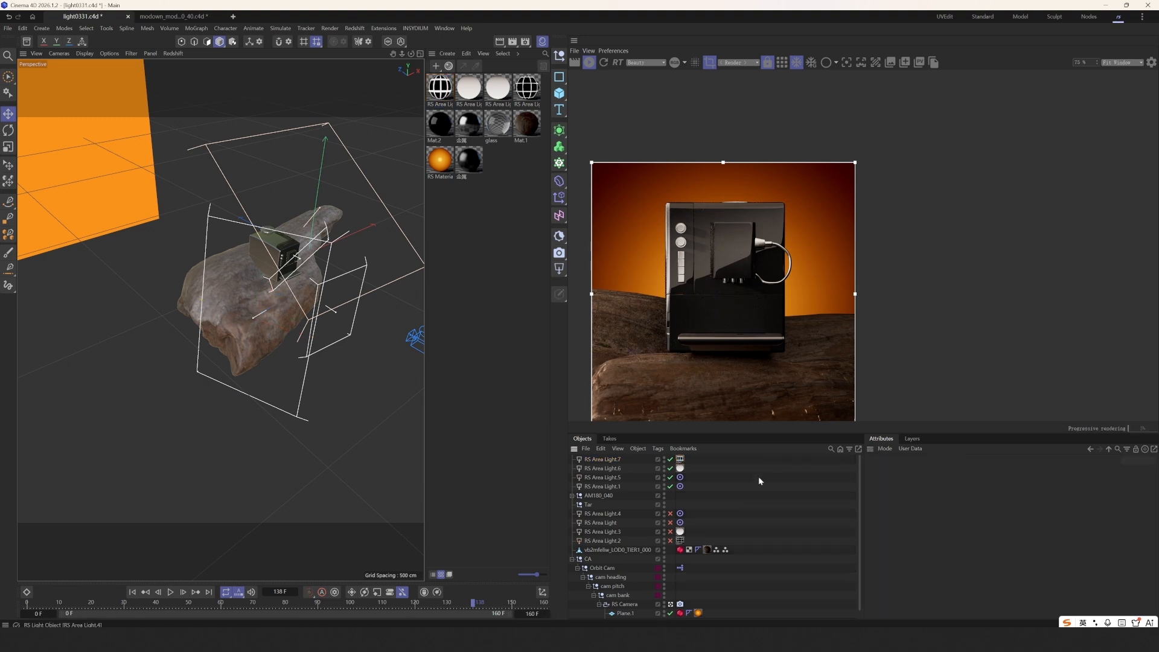
{"action": "middle_click_drag", "start_coordinate": [777, 389], "coordinate": [785, 363]}
{"action": "middle_click_drag", "start_coordinate": [714, 351], "coordinate": [672, 325]}
{"action": "scroll", "coordinate": [734, 264], "scroll_direction": "up", "scroll_amount": 2}
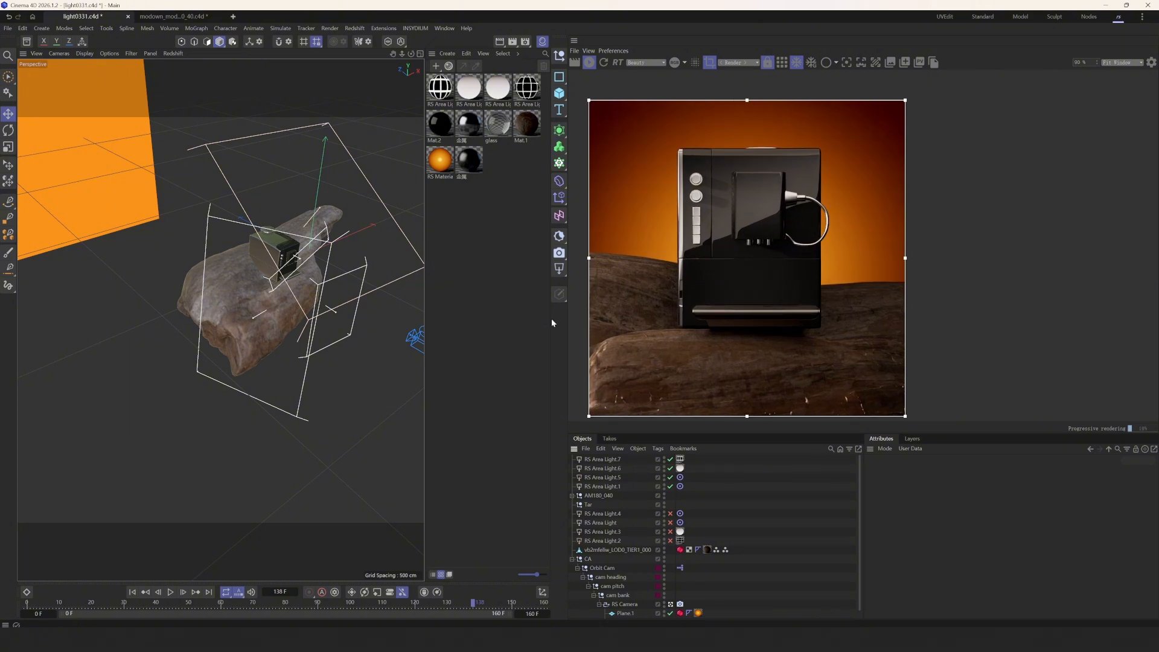
{"action": "scroll", "coordinate": [304, 303], "scroll_direction": "up", "scroll_amount": 3}
{"action": "left_click_drag", "start_coordinate": [303, 304], "coordinate": [266, 291], "text": "alt"}
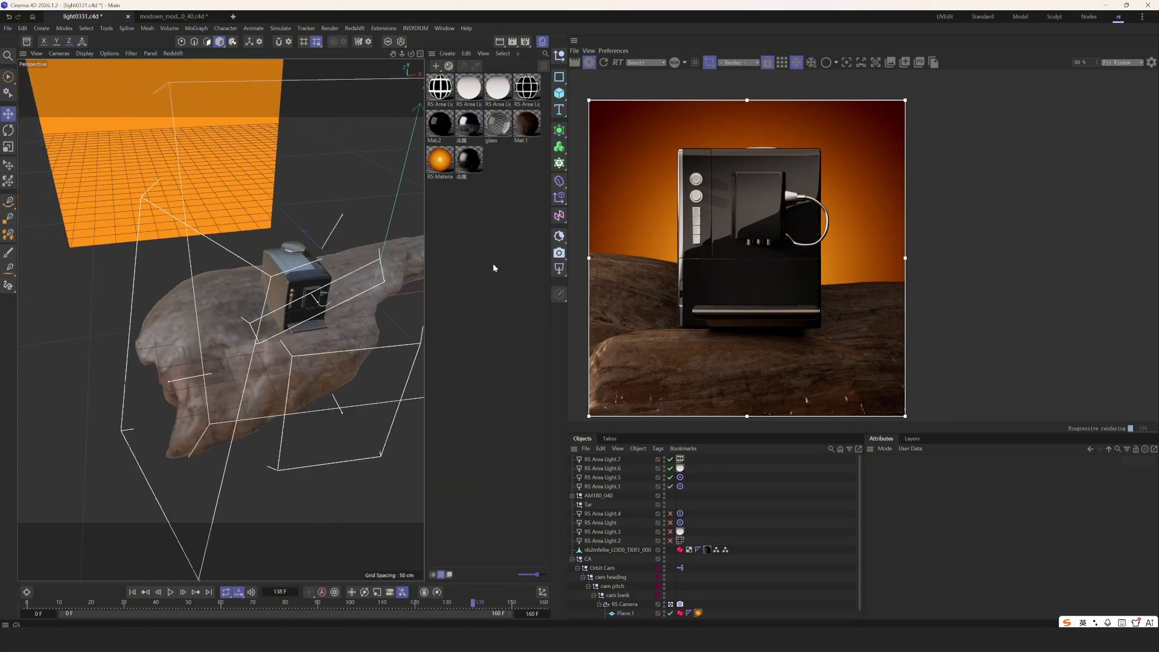
{"action": "scroll", "coordinate": [363, 298], "scroll_direction": "up", "scroll_amount": 2}
{"action": "left_click_drag", "start_coordinate": [362, 298], "coordinate": [230, 279], "text": "alt"}
{"action": "scroll", "coordinate": [231, 280], "scroll_direction": "up", "scroll_amount": 3}
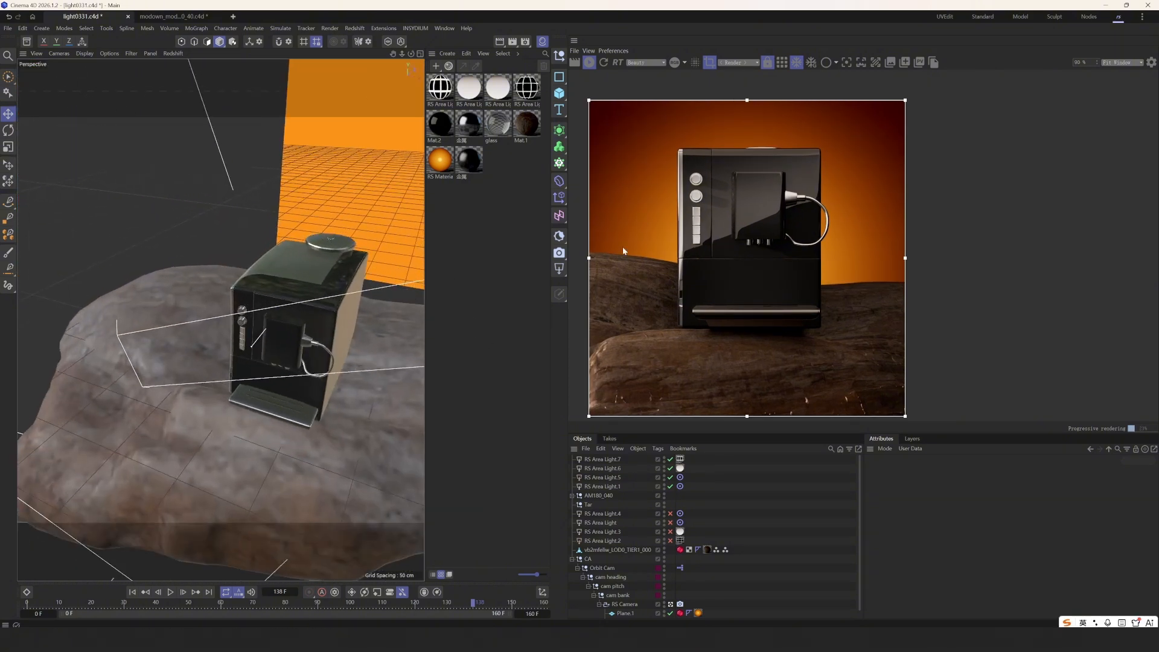
{"action": "middle_click_drag", "start_coordinate": [622, 246], "coordinate": [640, 271]}
{"action": "scroll", "coordinate": [709, 211], "scroll_direction": "up", "scroll_amount": 4}
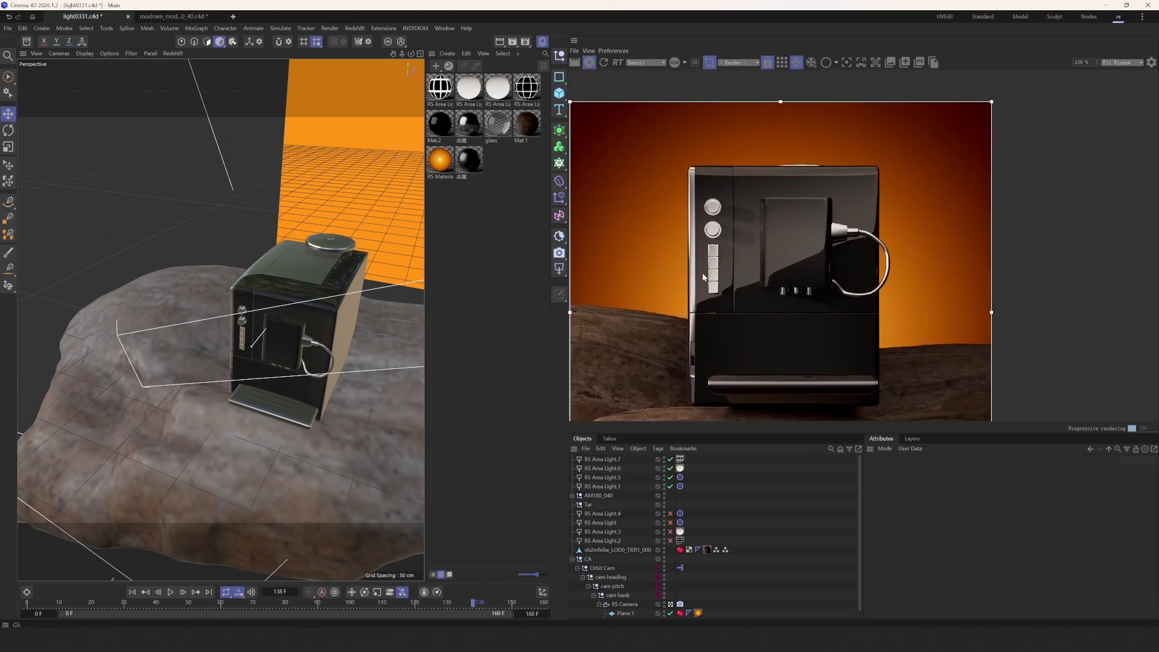
{"action": "left_click_drag", "start_coordinate": [678, 143], "coordinate": [748, 331]}
- Darken the 金属 material's Base Color to about 20% brightness
{"action": "double_click", "coordinate": [468, 123]}
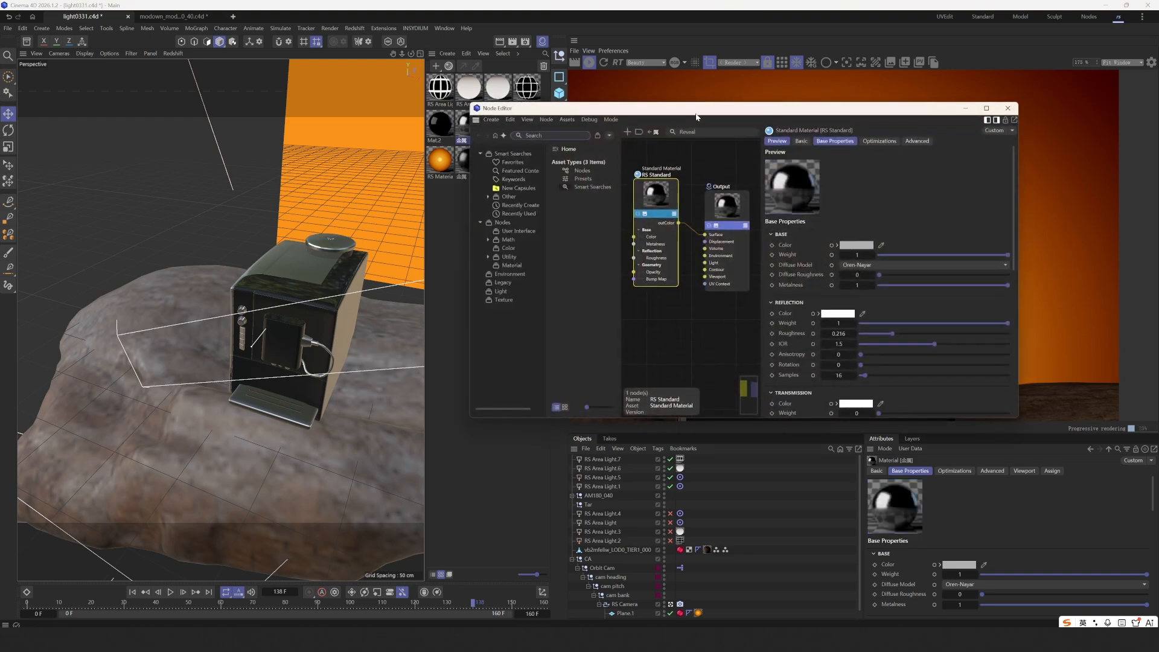
{"action": "left_click_drag", "start_coordinate": [502, 112], "coordinate": [29, 115]}
{"action": "left_click", "coordinate": [368, 253]}
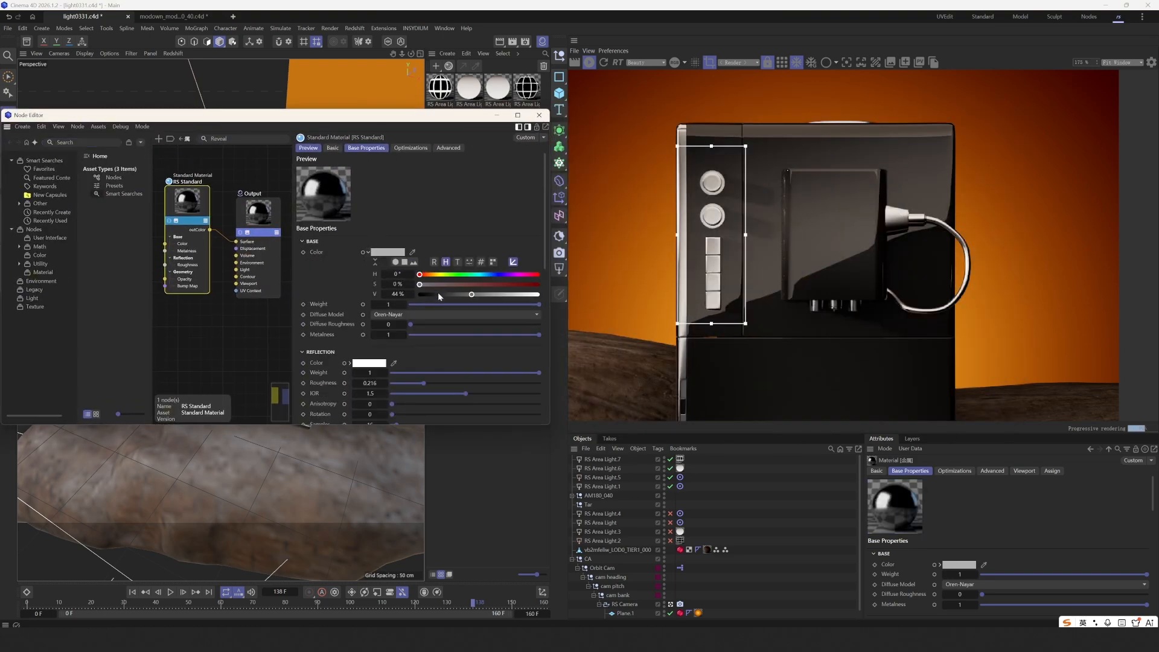
{"action": "left_click", "coordinate": [438, 295]}
{"action": "left_click_drag", "start_coordinate": [439, 295], "coordinate": [443, 298]}
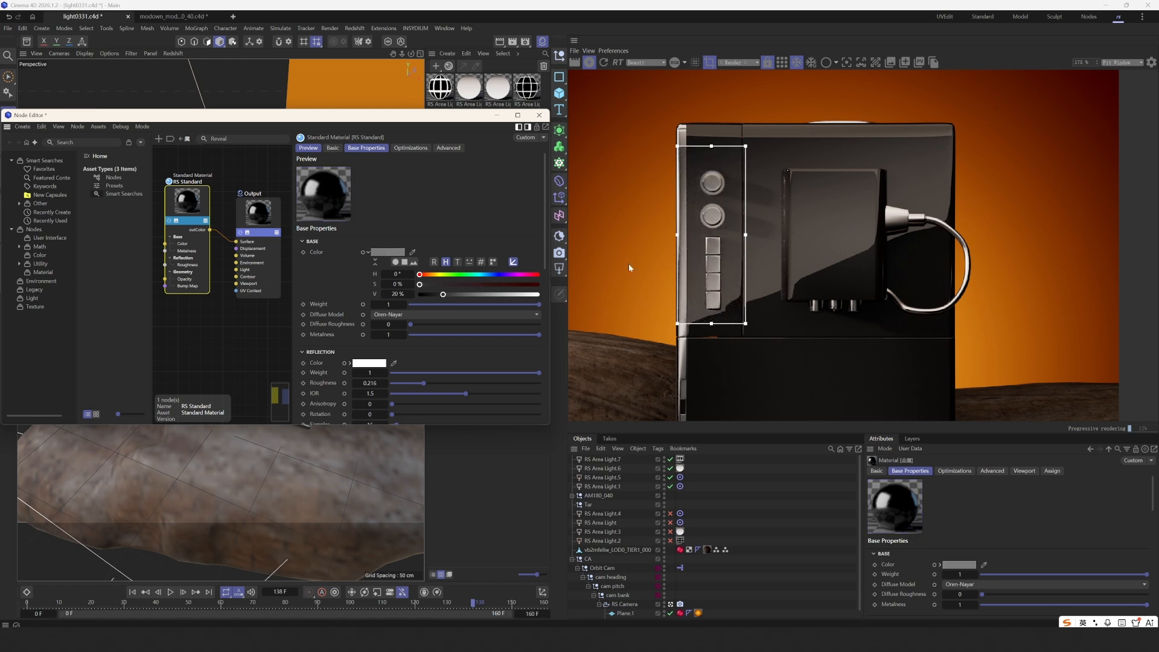
{"action": "scroll", "coordinate": [685, 224], "scroll_direction": "up", "scroll_amount": 3}
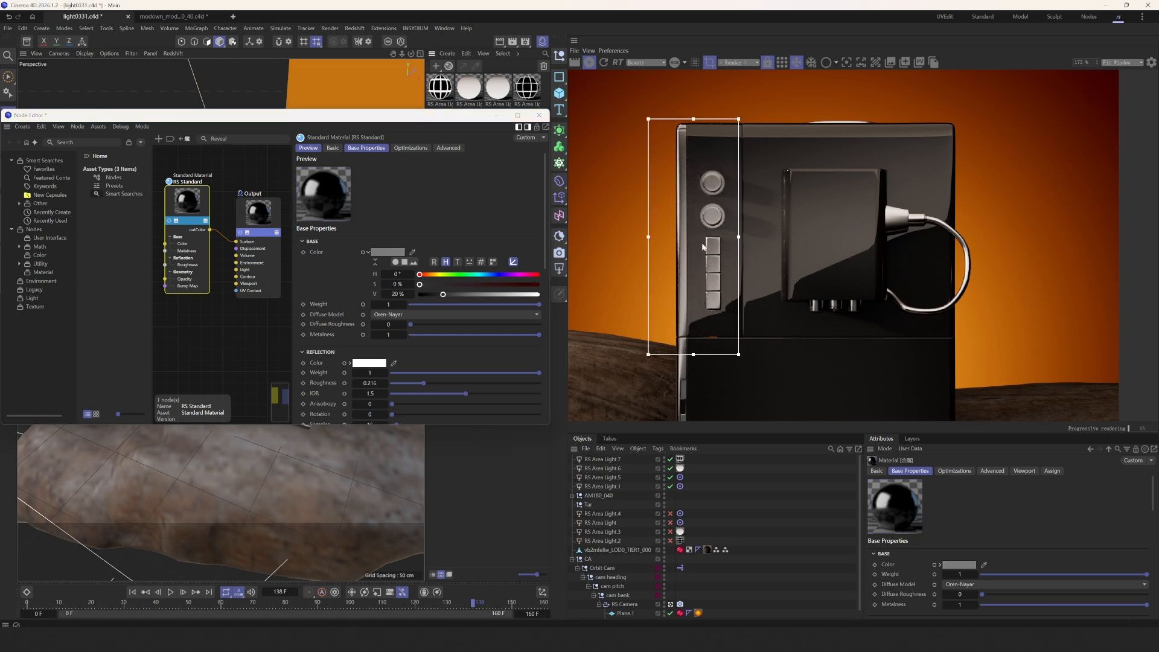
- Redraw a wider render region around the coffee machine
{"action": "middle_click_drag", "start_coordinate": [702, 247], "coordinate": [701, 180]}
{"action": "scroll", "coordinate": [701, 180], "scroll_direction": "down", "scroll_amount": 1}
{"action": "mouse_move", "coordinate": [634, 110]}
{"action": "left_mouse_down"}
{"action": "mouse_move", "coordinate": [649, 148]}
{"action": "mouse_move", "coordinate": [945, 396]}
{"action": "left_mouse_up"}
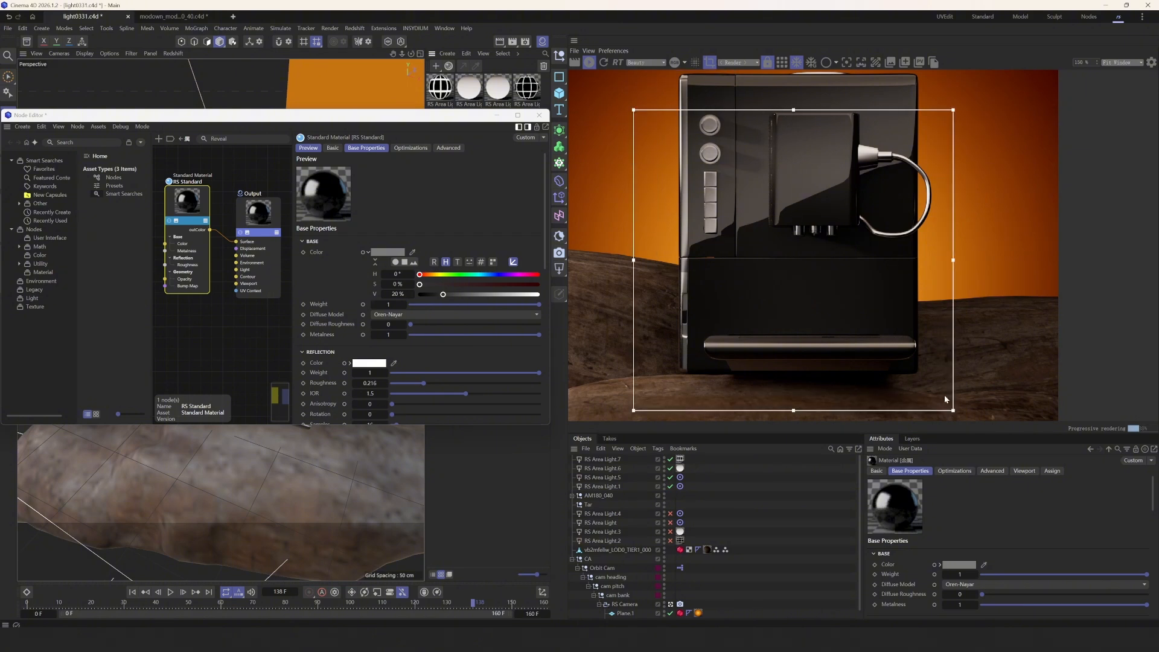
{"action": "middle_click_drag", "start_coordinate": [857, 326], "coordinate": [849, 377]}
{"action": "scroll", "coordinate": [849, 377], "scroll_direction": "down", "scroll_amount": 2}
{"action": "left_click_drag", "start_coordinate": [922, 362], "coordinate": [639, 146]}
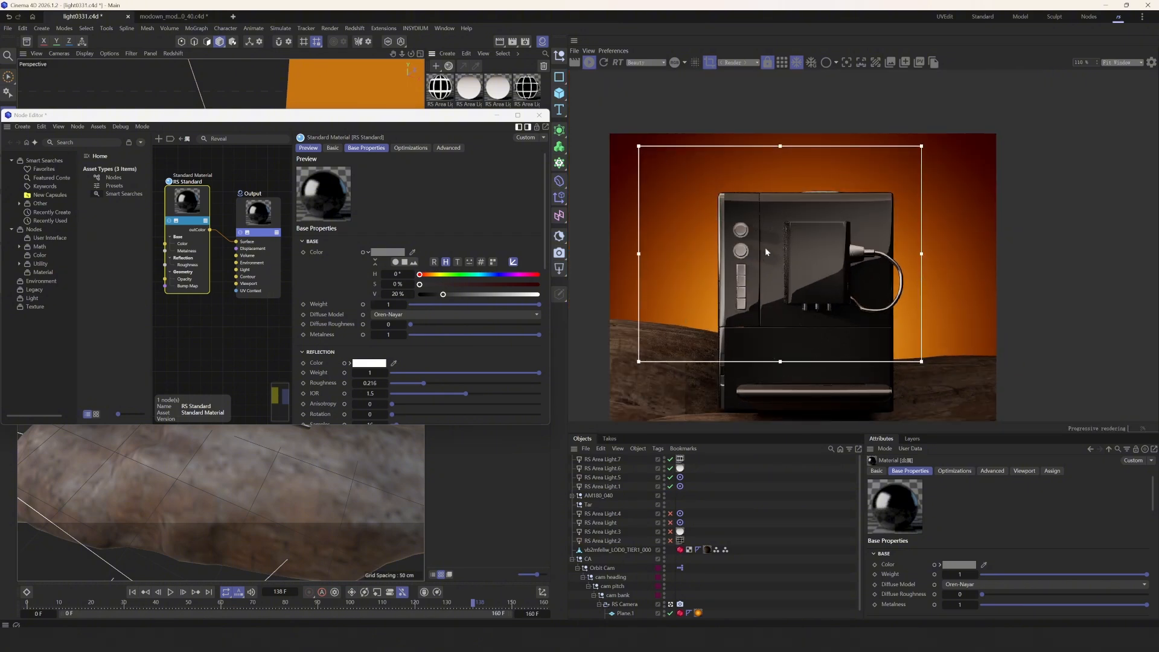
{"action": "scroll", "coordinate": [718, 229], "scroll_direction": "down", "scroll_amount": 1}
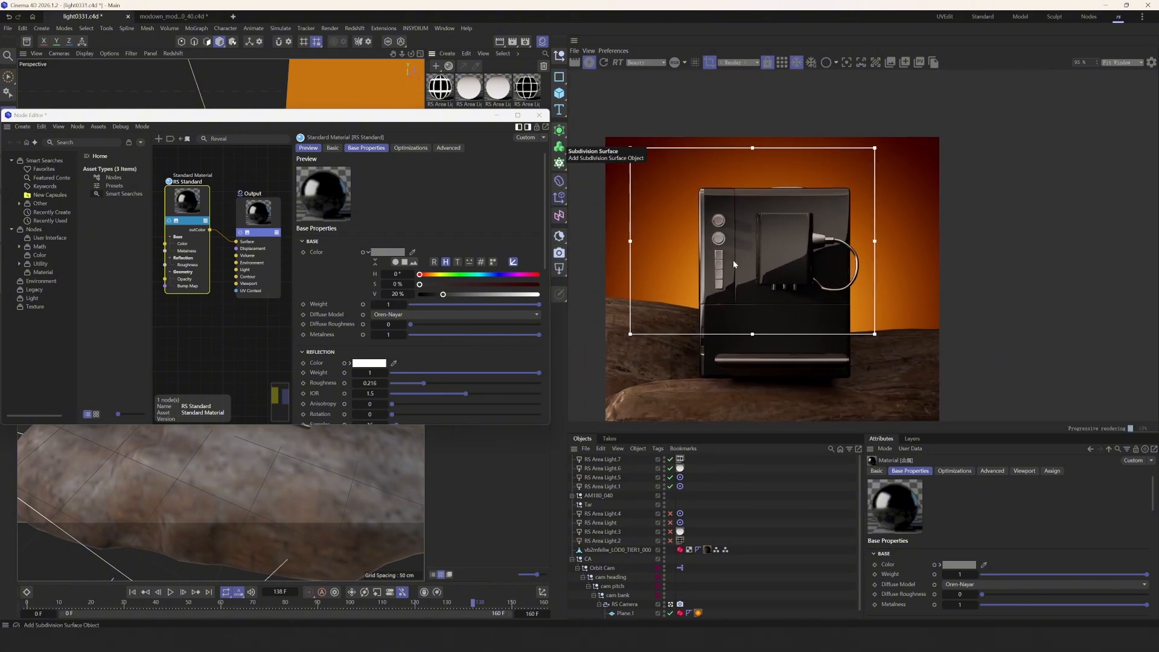